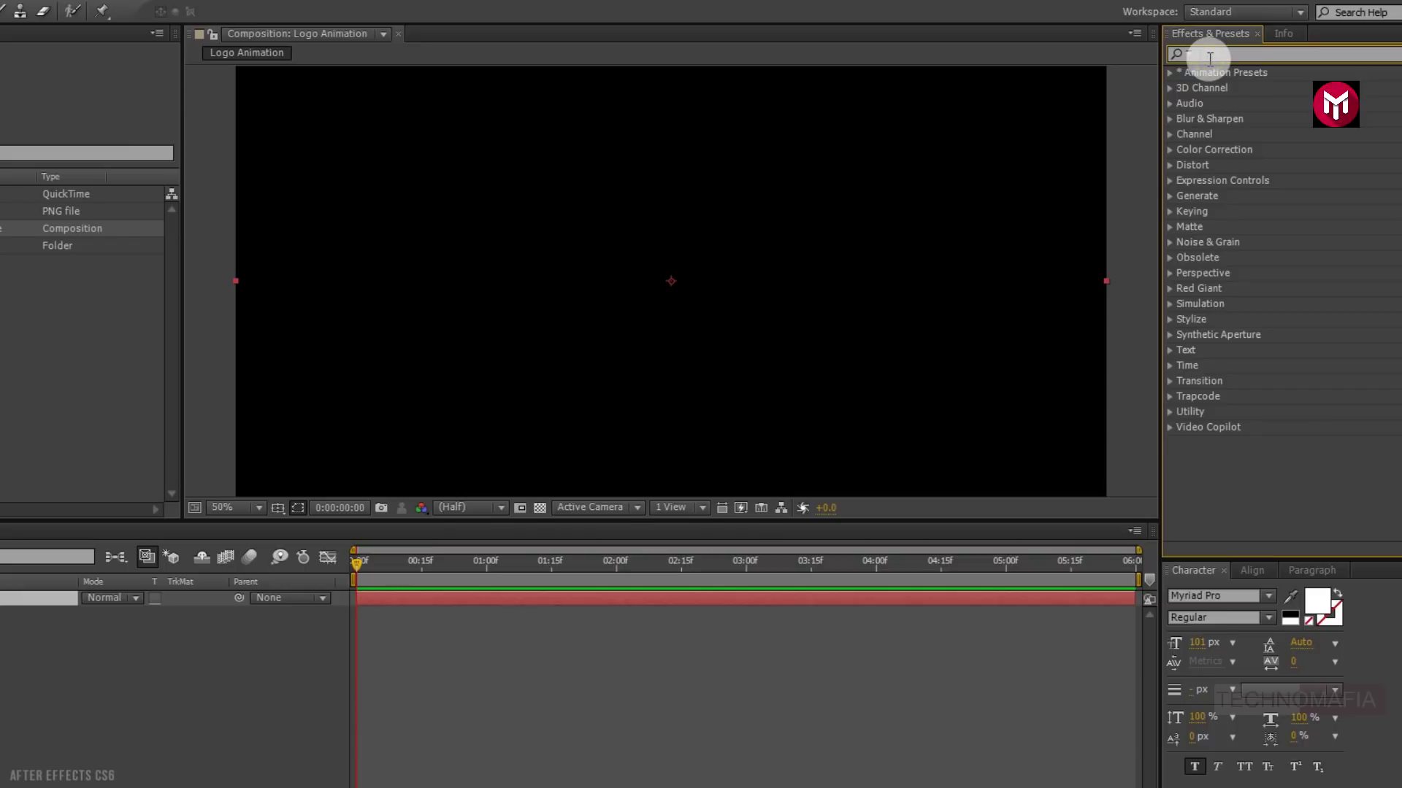
Step: Apply the Ramp effect to the BG layer and set its start color to dark blue 02213B
{"action": "type", "text": "ramp"}
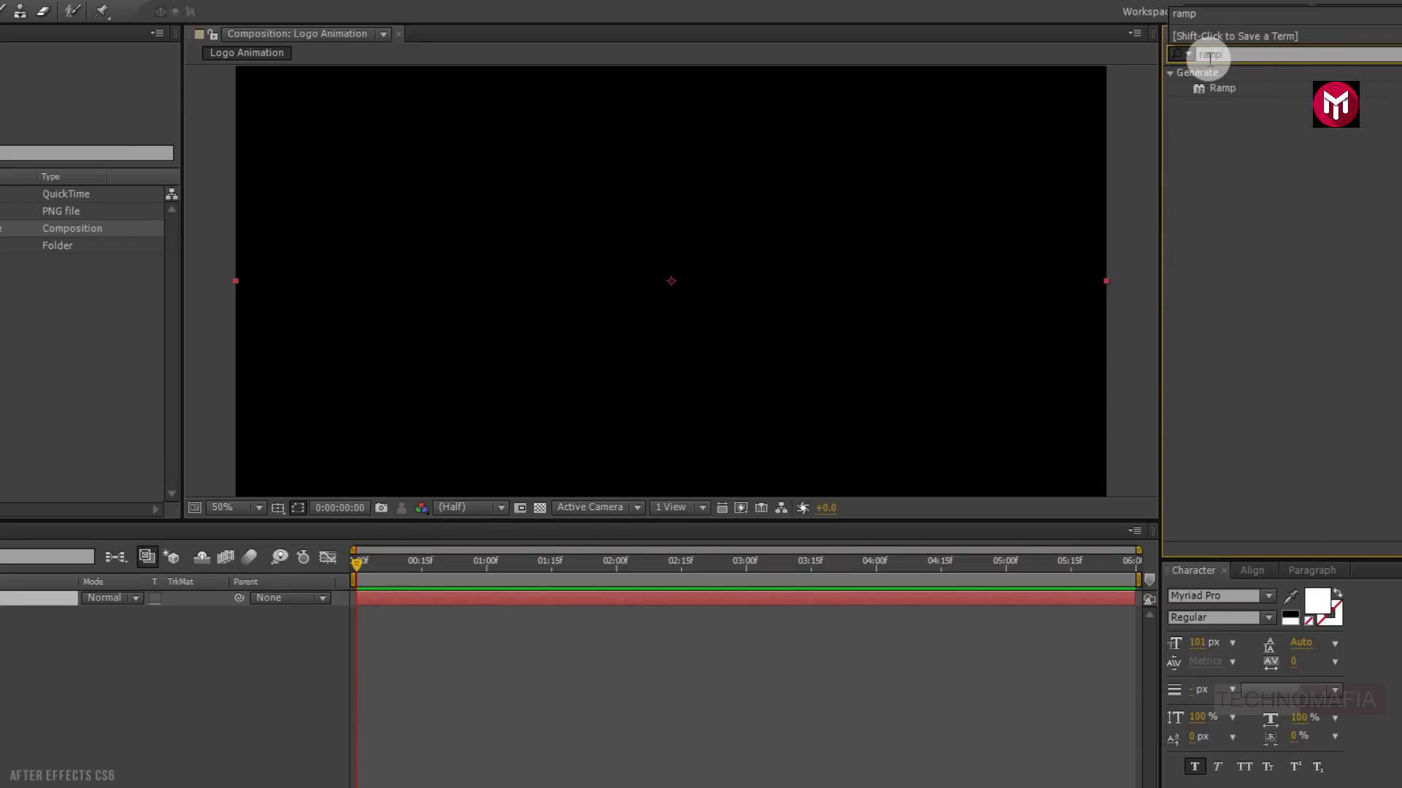
{"action": "double_click", "coordinate": [1219, 88]}
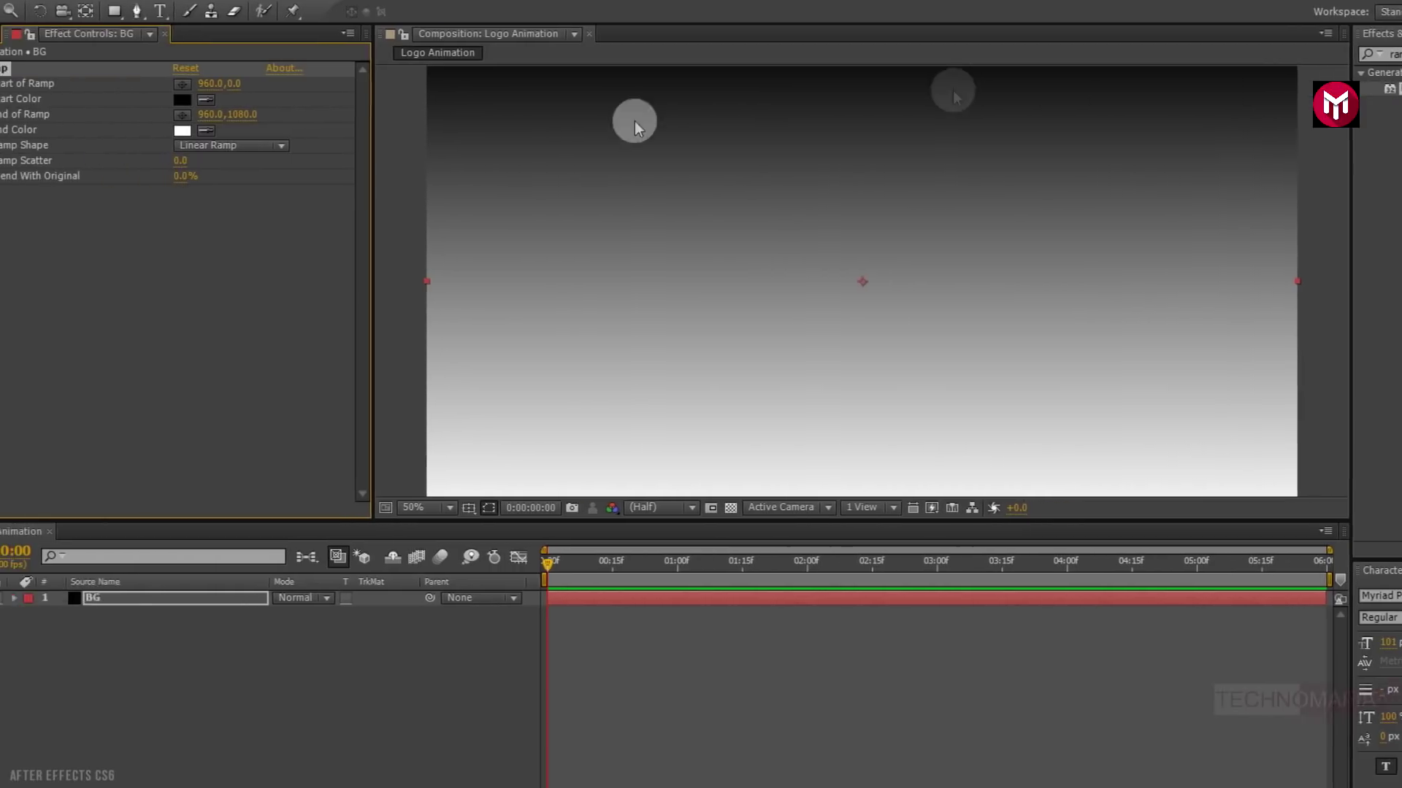
{"action": "left_click", "coordinate": [236, 99]}
{"action": "left_click", "coordinate": [798, 401]}
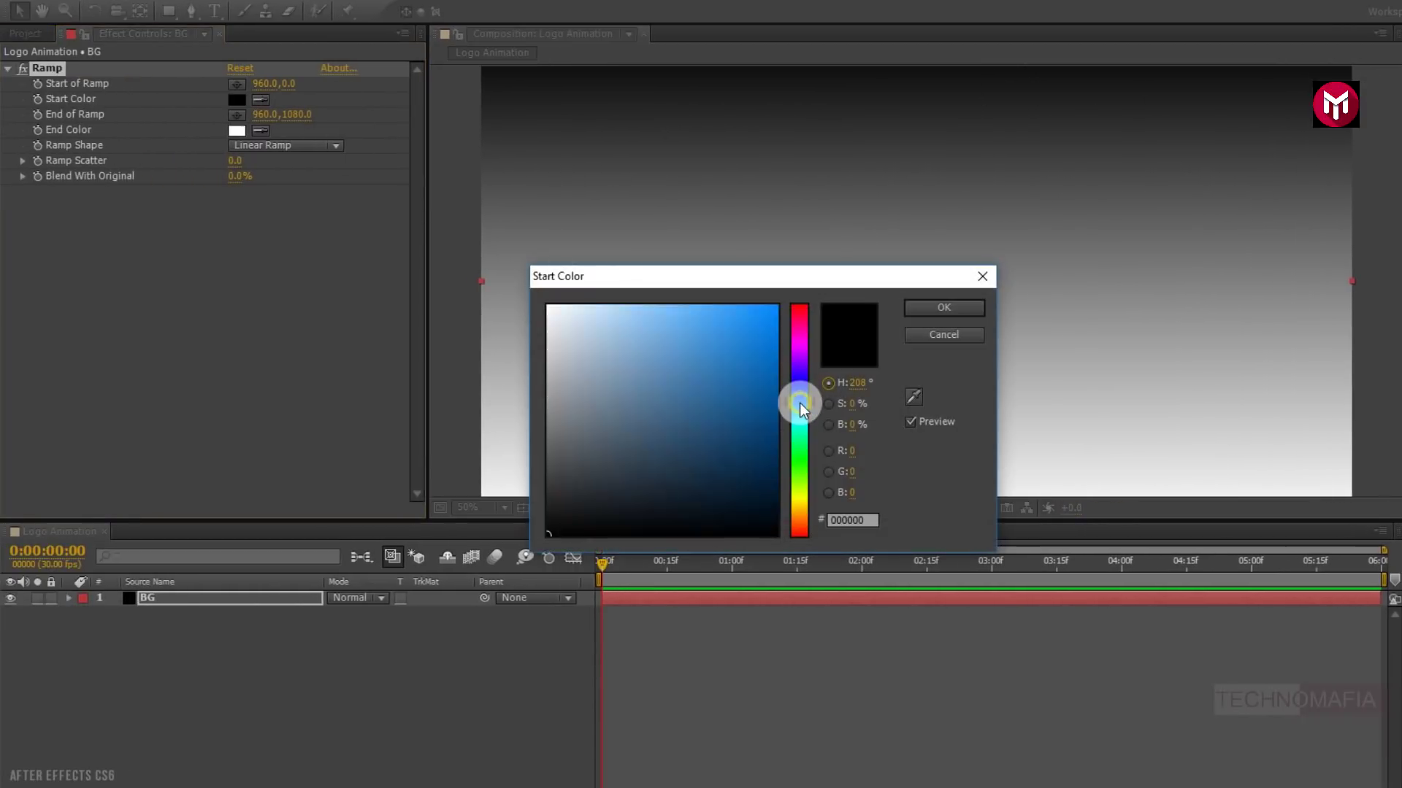
{"action": "left_click", "coordinate": [768, 480]}
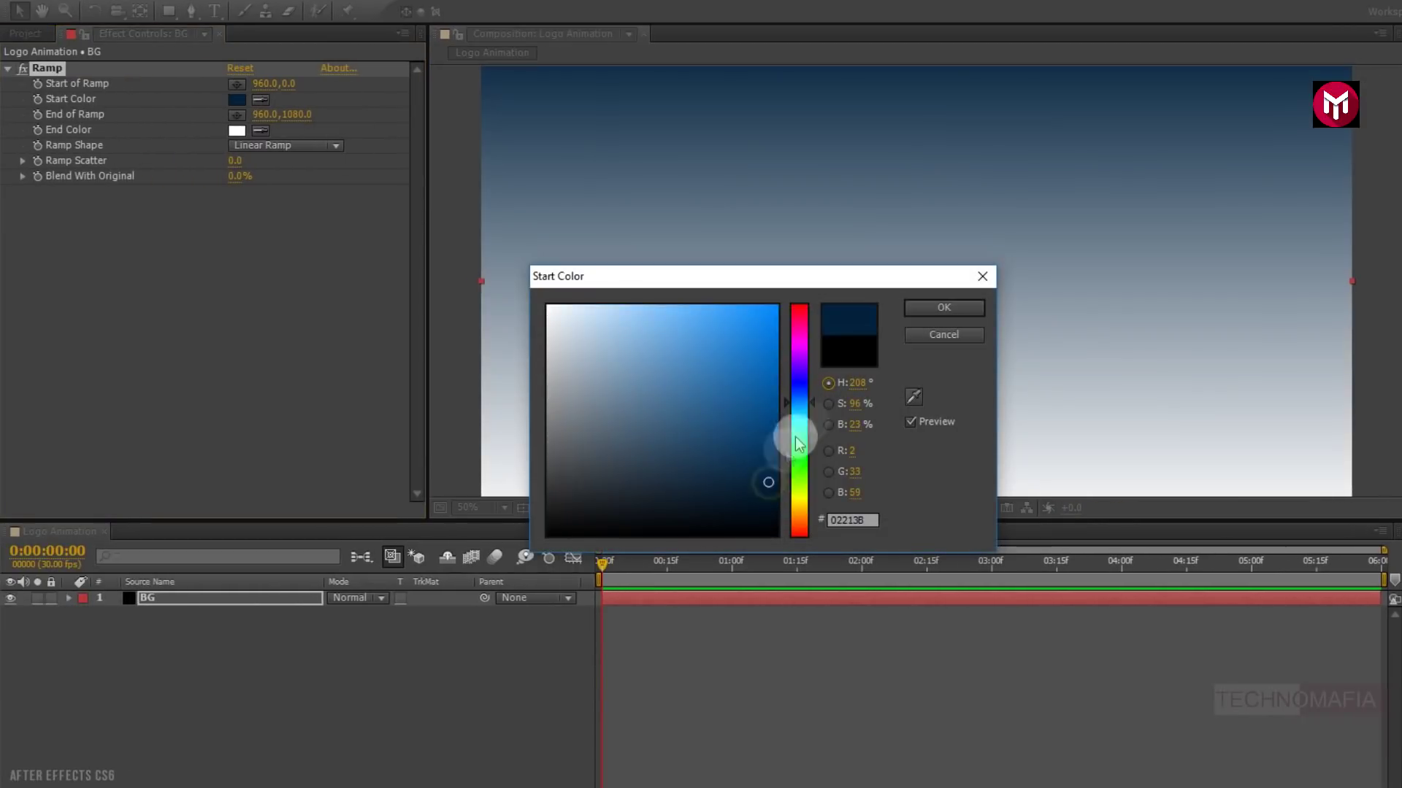
{"action": "left_click", "coordinate": [922, 309]}
Step: Set the BG ramp's end color to the very dark navy 00051A
{"action": "left_click", "coordinate": [237, 132]}
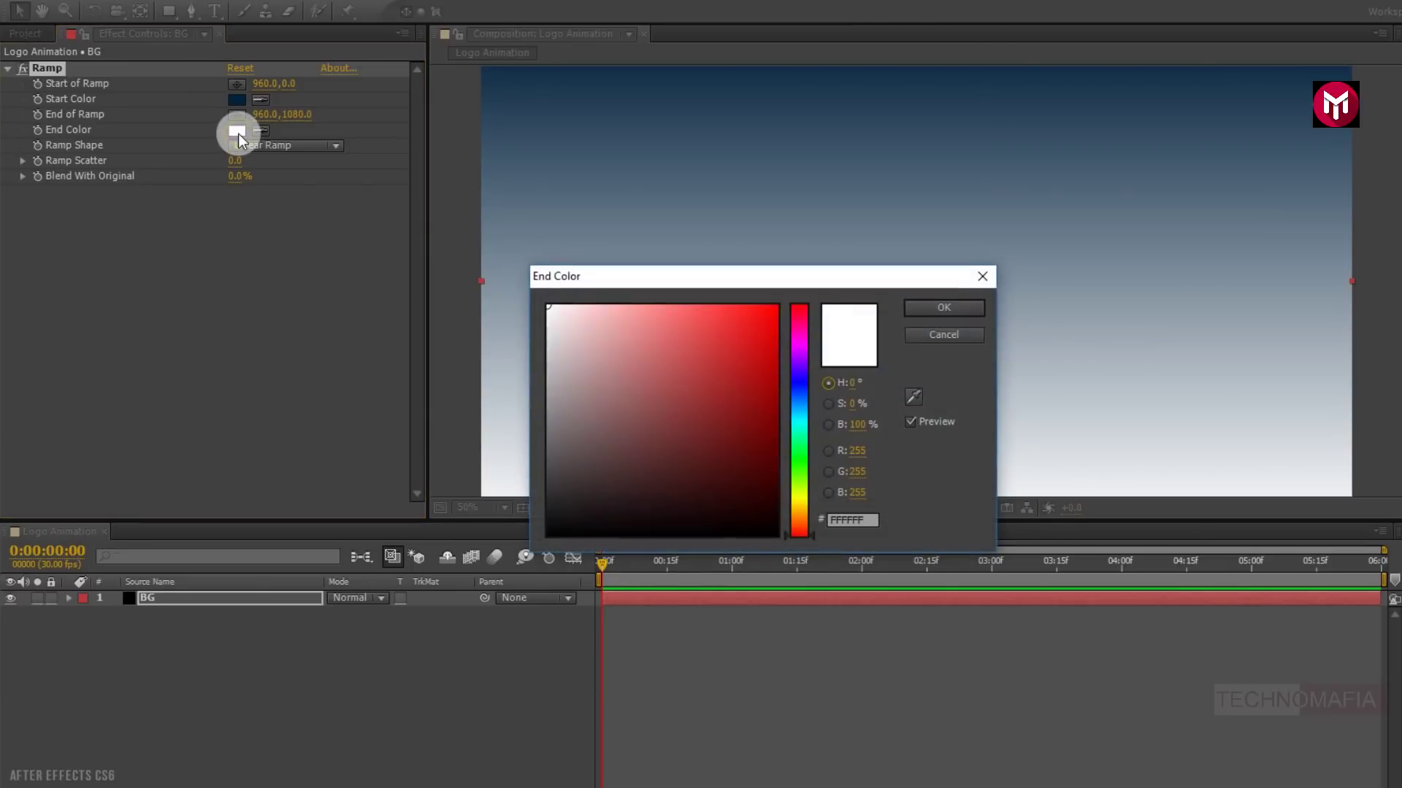
{"action": "left_click_drag", "start_coordinate": [800, 392], "coordinate": [801, 389]}
{"action": "left_click", "coordinate": [773, 491]}
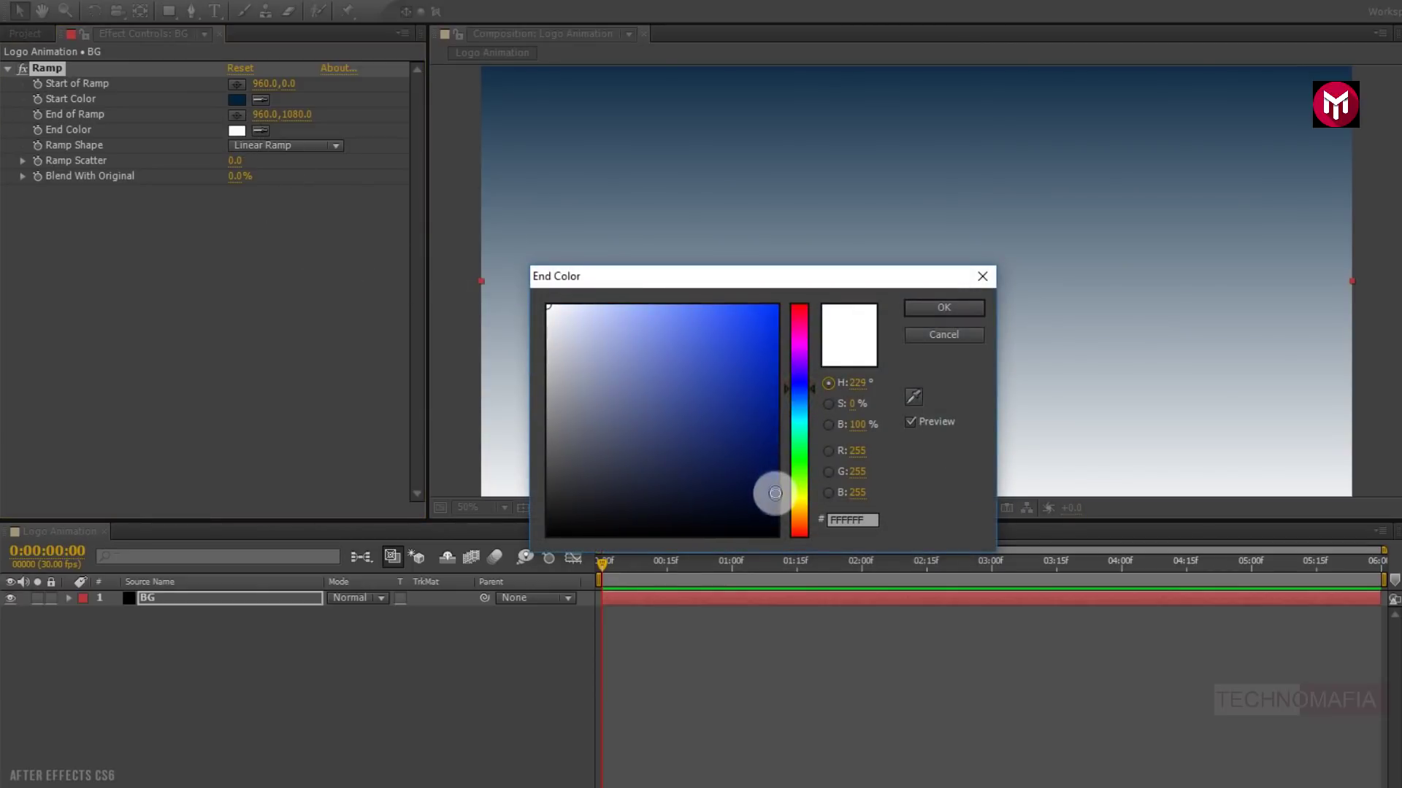
{"action": "left_click_drag", "start_coordinate": [774, 501], "coordinate": [774, 527]}
{"action": "left_click", "coordinate": [773, 510]}
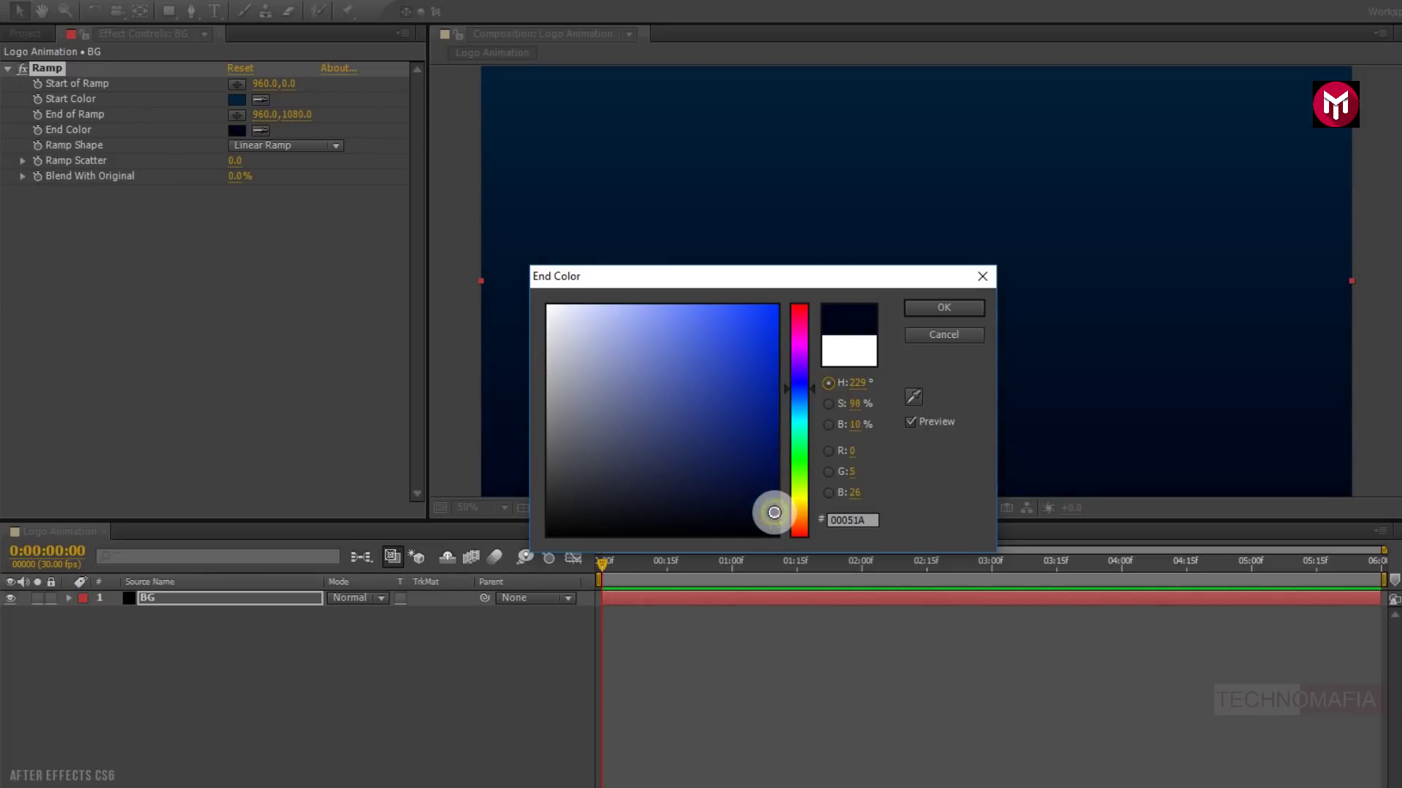
{"action": "left_click", "coordinate": [912, 312]}
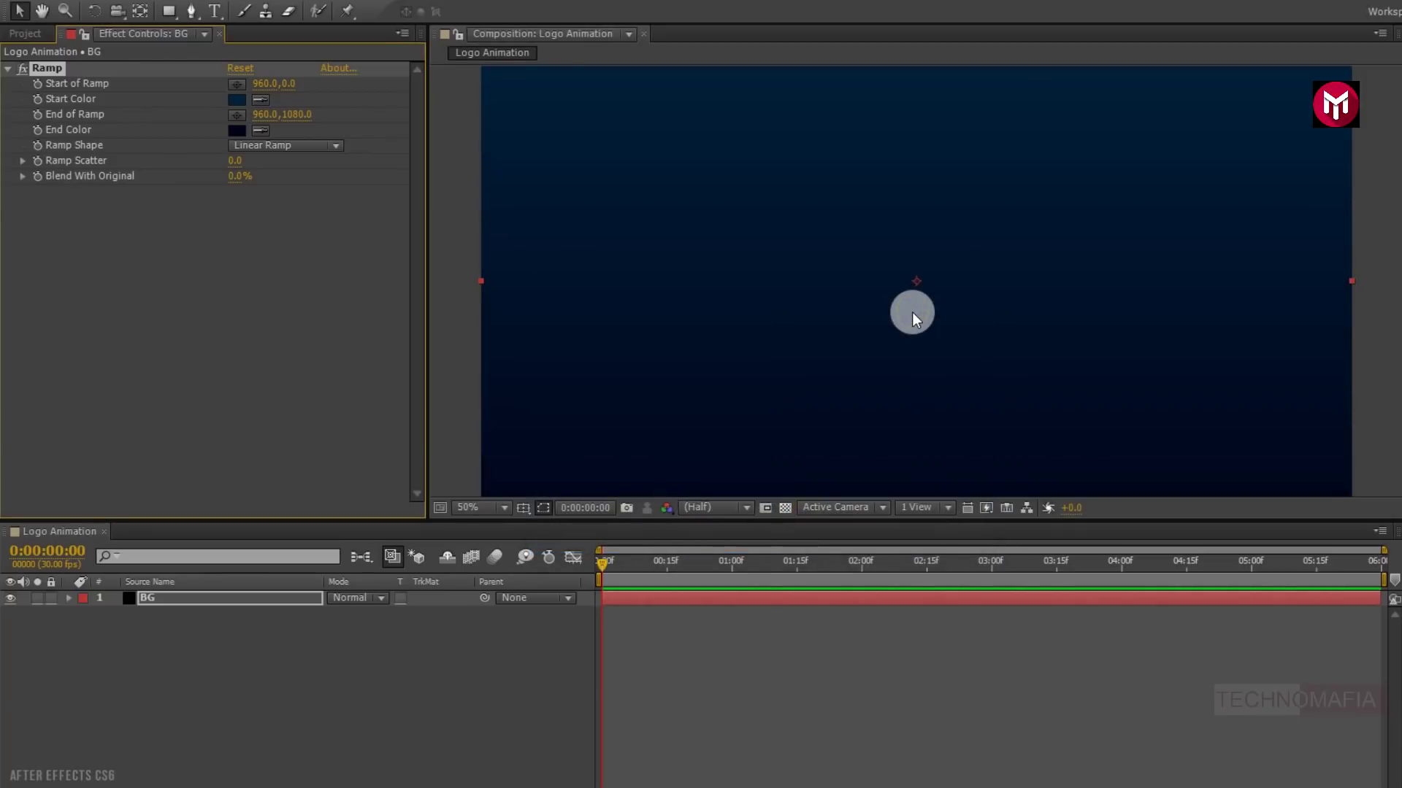
Step: Change the ramp shape to Radial Ramp and fit the whole composition in the viewer
{"action": "left_click", "coordinate": [241, 146]}
{"action": "left_click", "coordinate": [255, 184]}
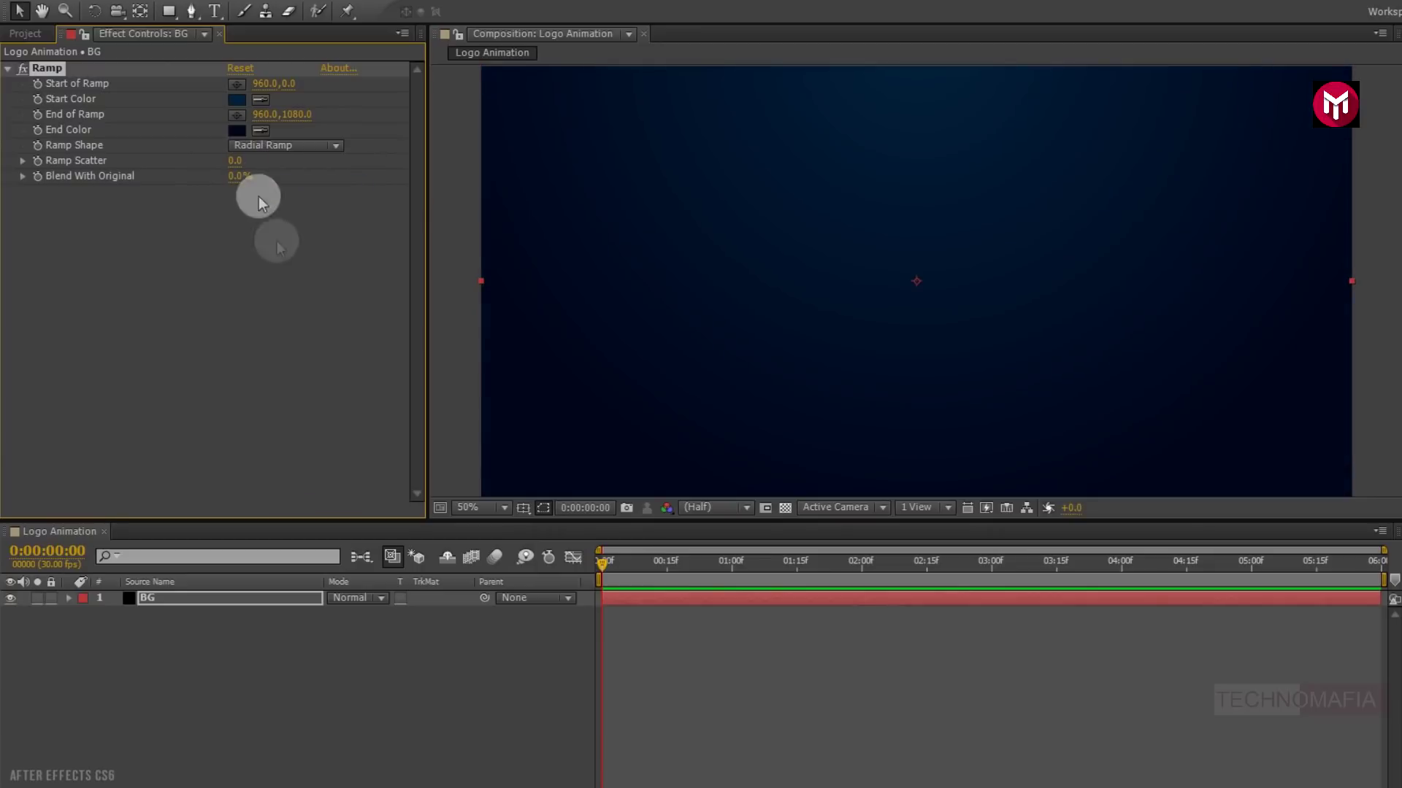
{"action": "left_click", "coordinate": [471, 507]}
{"action": "left_click", "coordinate": [487, 533]}
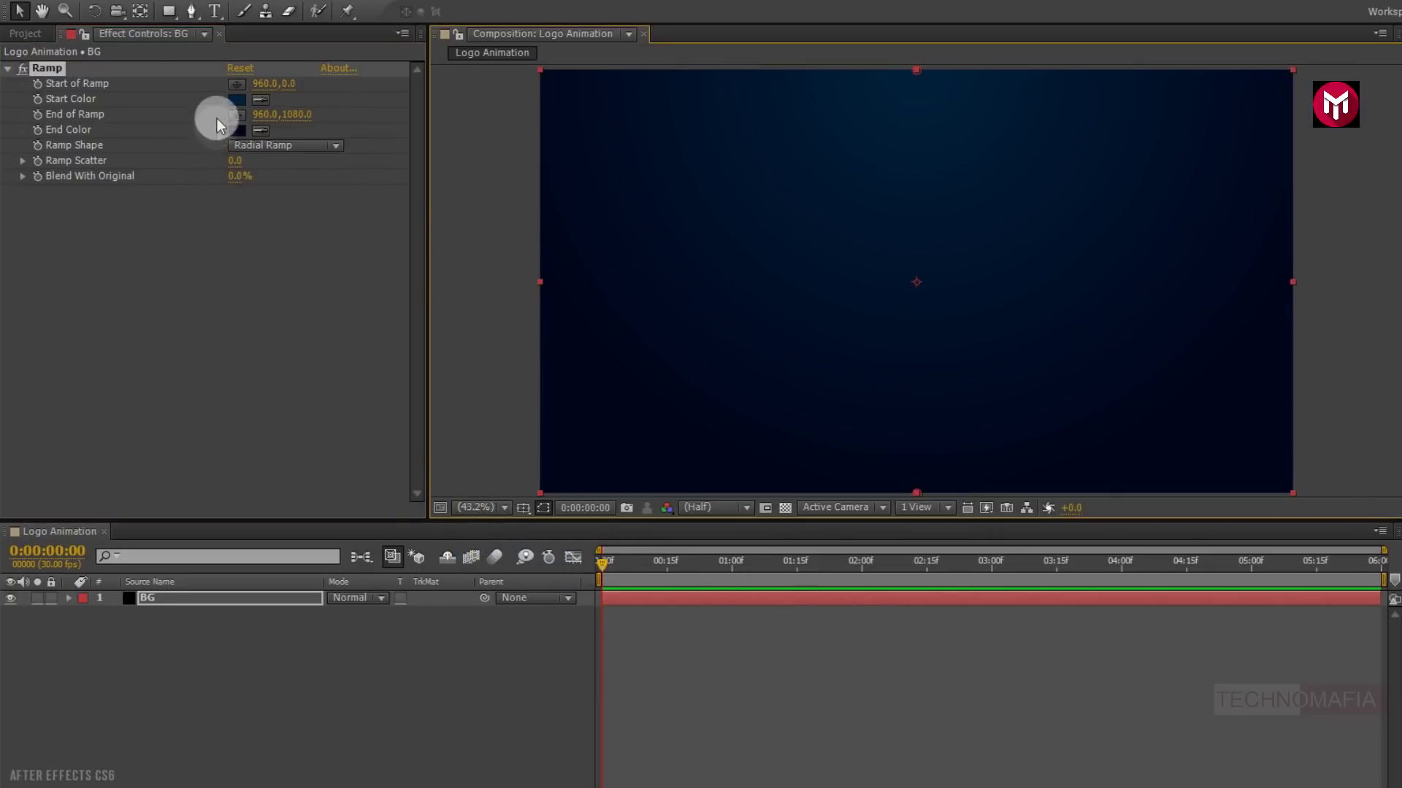
Step: Darken the ramp's start color slightly to about 011D35
{"action": "left_click", "coordinate": [235, 100]}
{"action": "left_click_drag", "start_coordinate": [765, 480], "coordinate": [773, 488]}
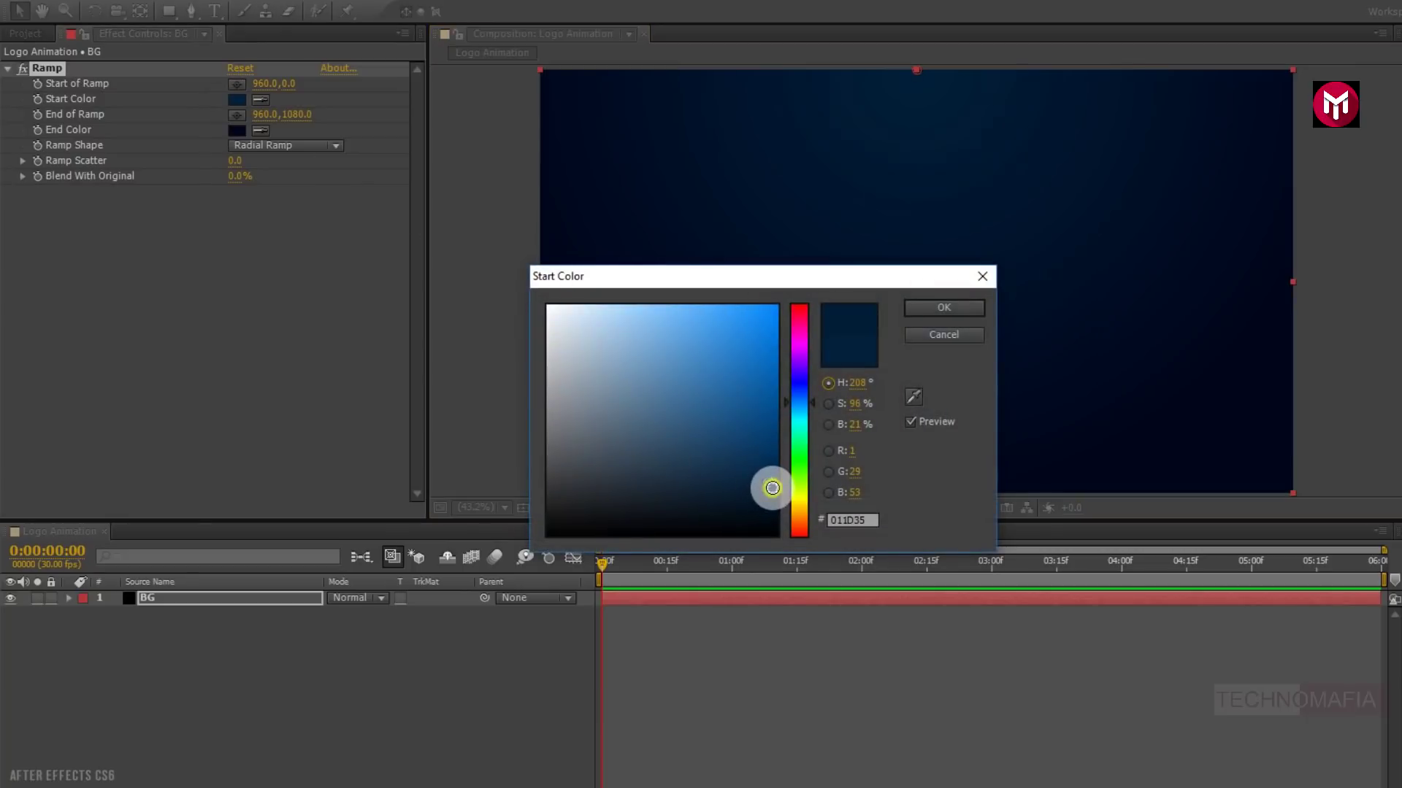
{"action": "left_click", "coordinate": [917, 312]}
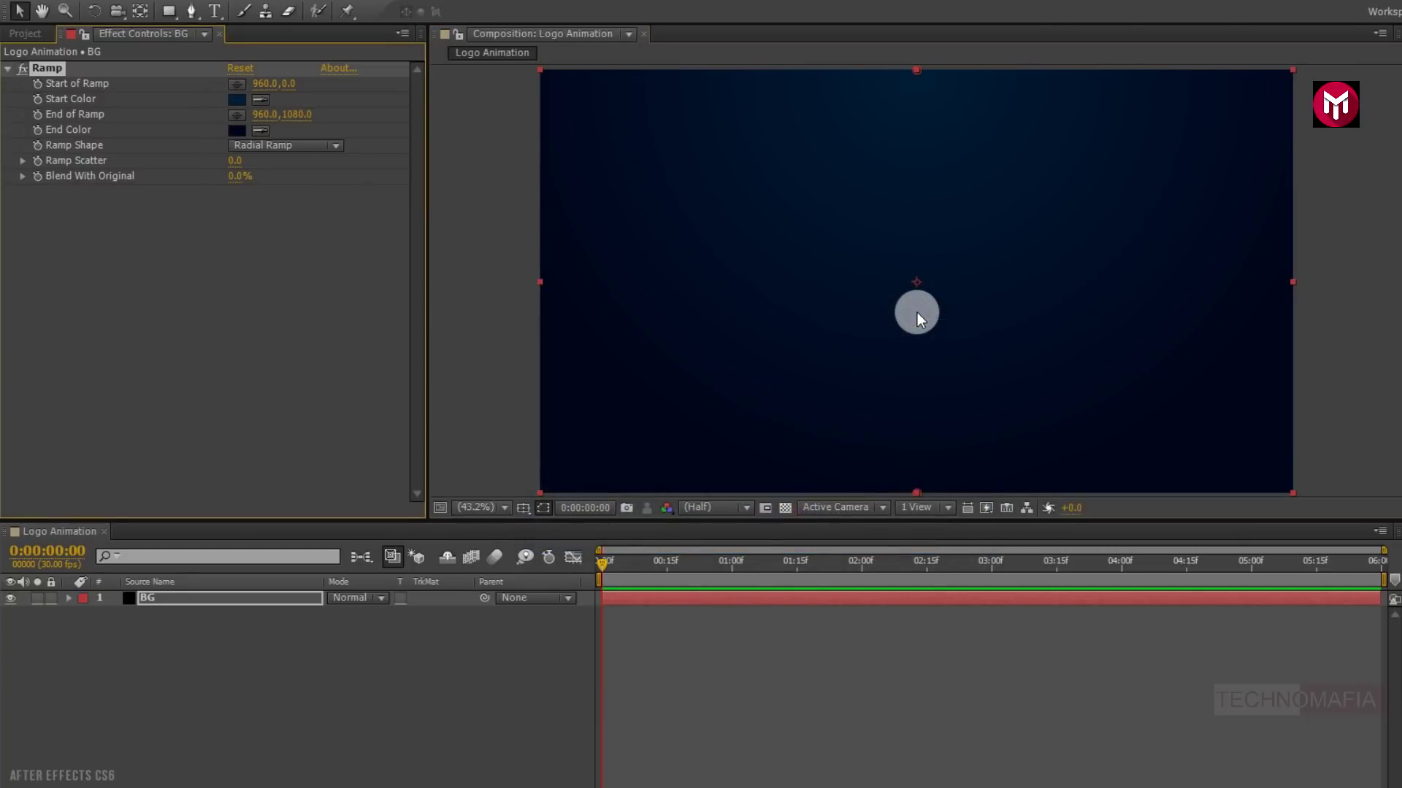
Step: Place the end of the ramp at the frame's lower-right corner, about 1914.9, 1082.3, and set Ramp Scatter to 300
{"action": "left_click", "coordinate": [236, 114]}
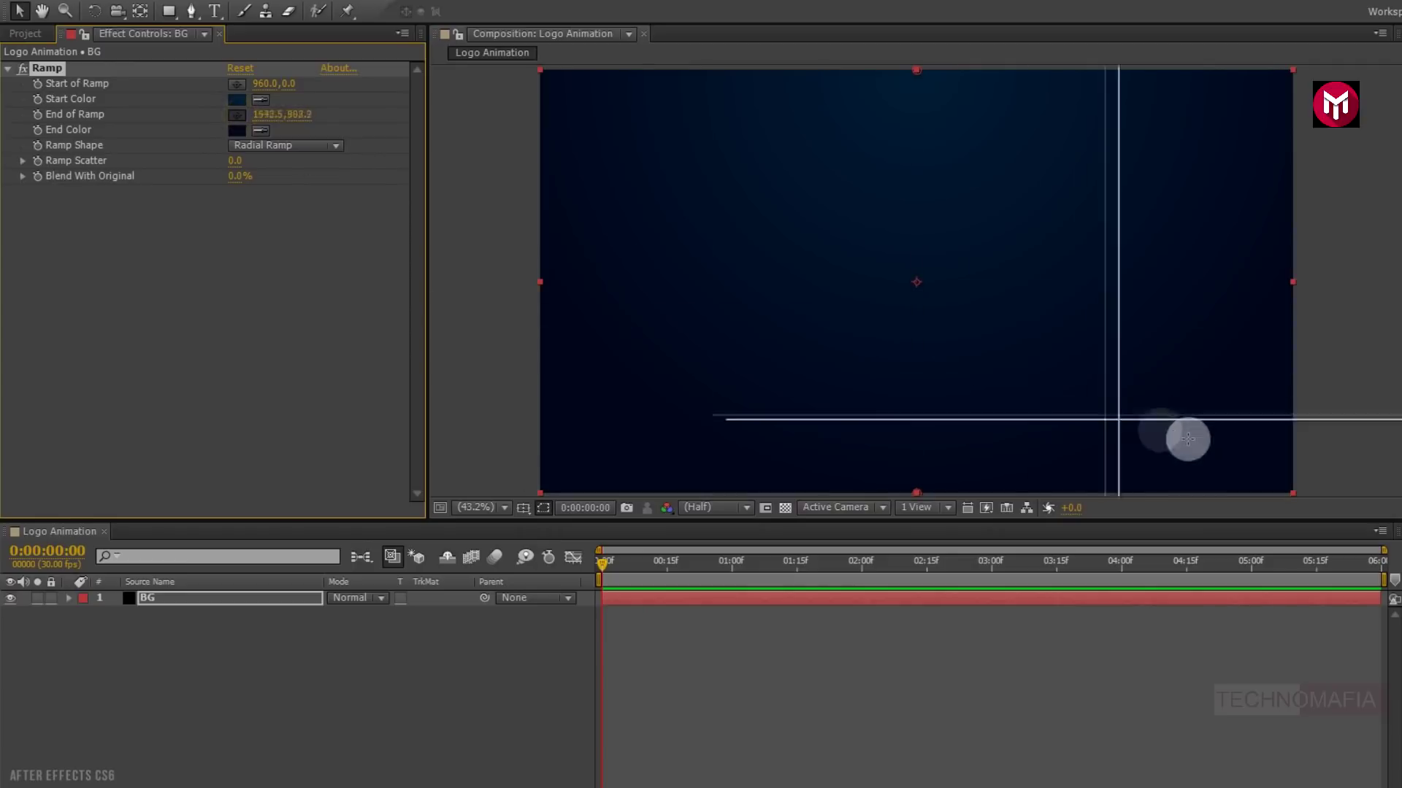
{"action": "left_click", "coordinate": [1290, 493]}
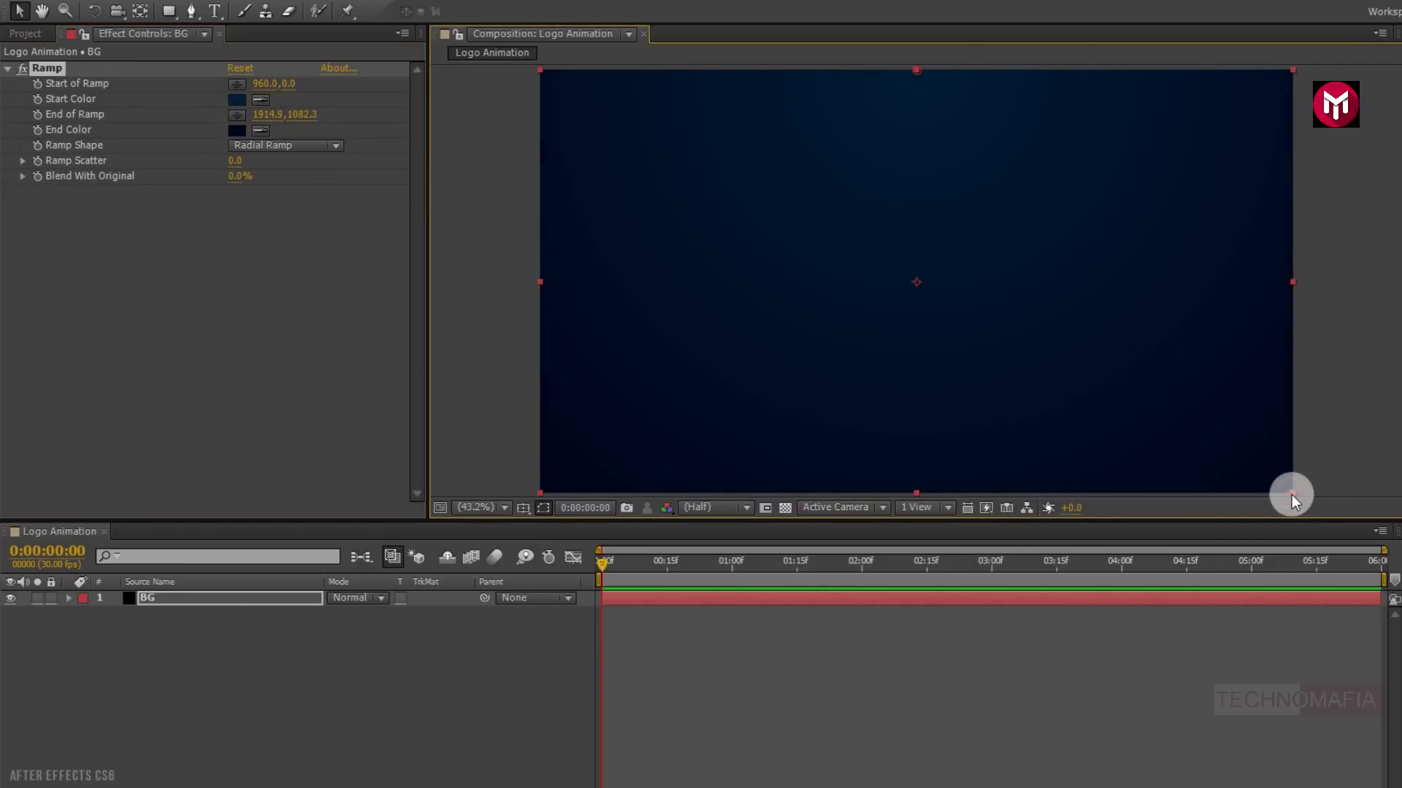
{"action": "left_click", "coordinate": [238, 161]}
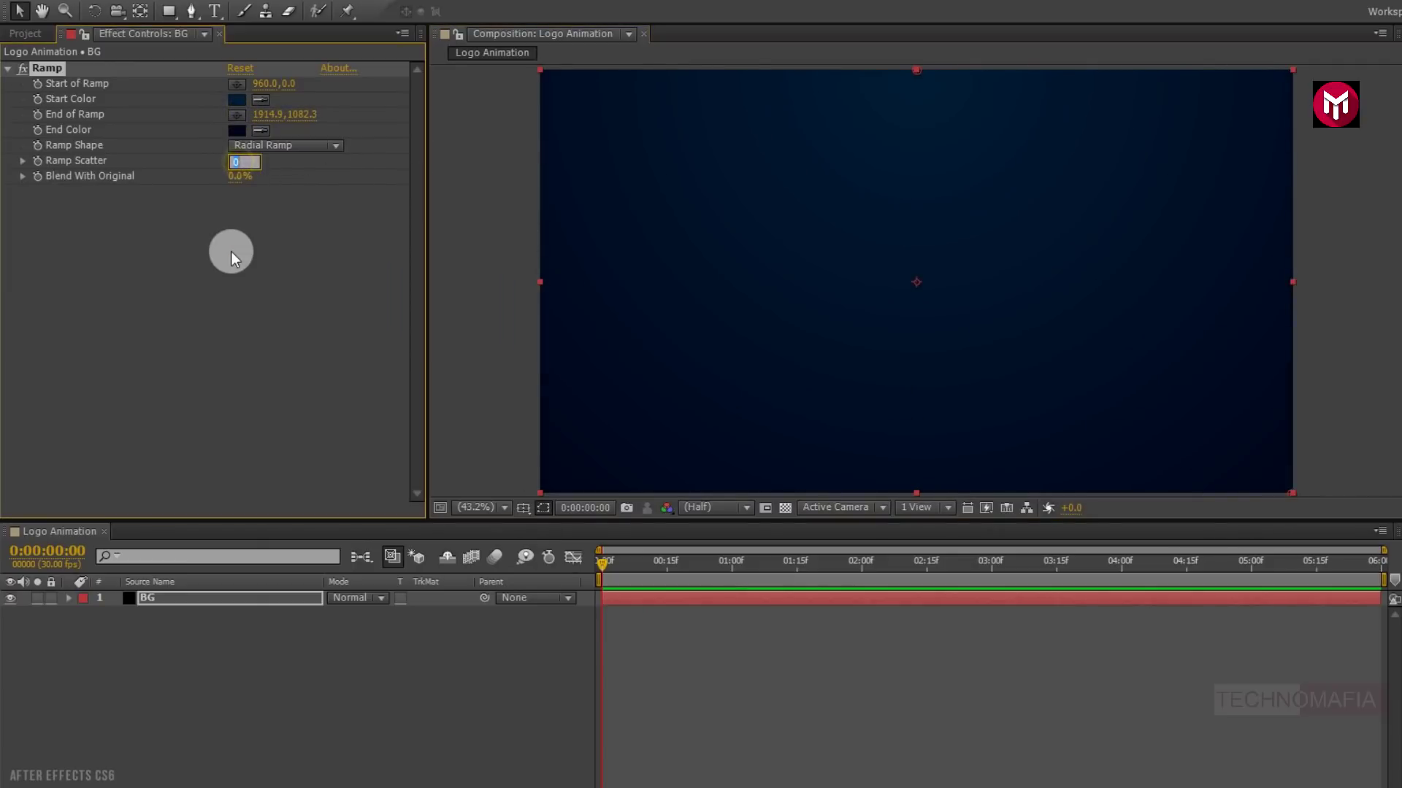
{"action": "type", "text": "300"}
{"action": "left_click", "coordinate": [244, 619]}
Step: Create a new composition-sized black solid layer named Noise
{"action": "right_click", "coordinate": [243, 619]}
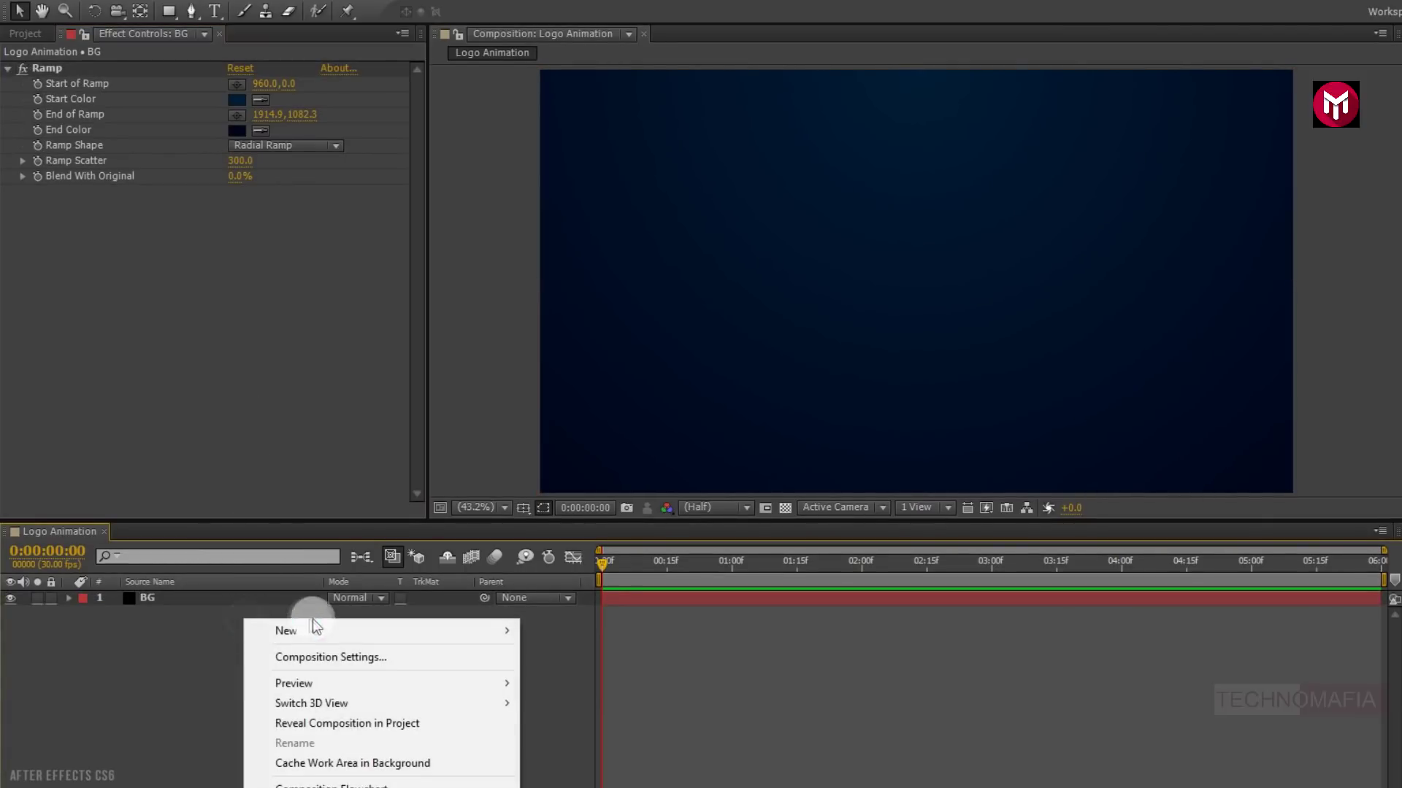
{"action": "mouse_move", "coordinate": [511, 634]}
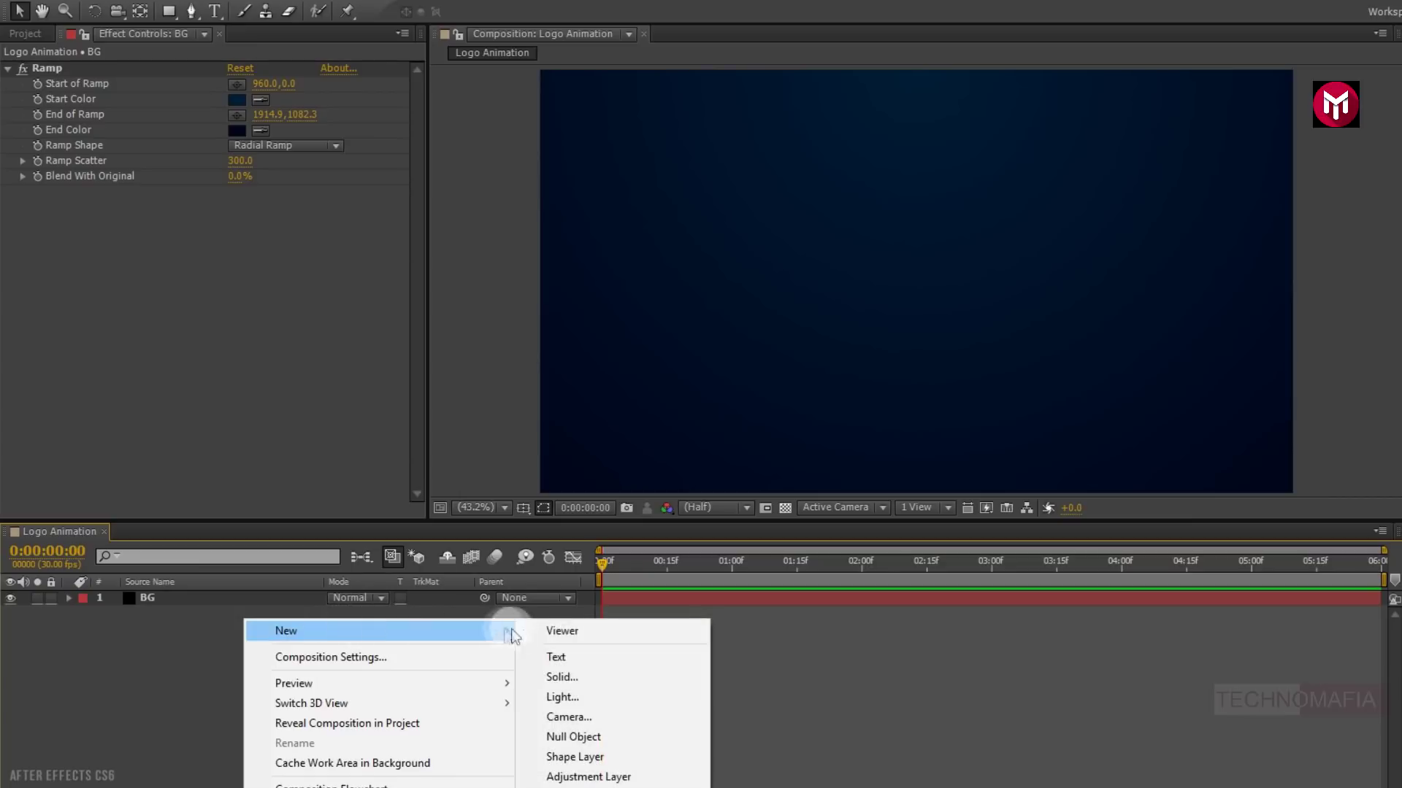
{"action": "left_click", "coordinate": [559, 678]}
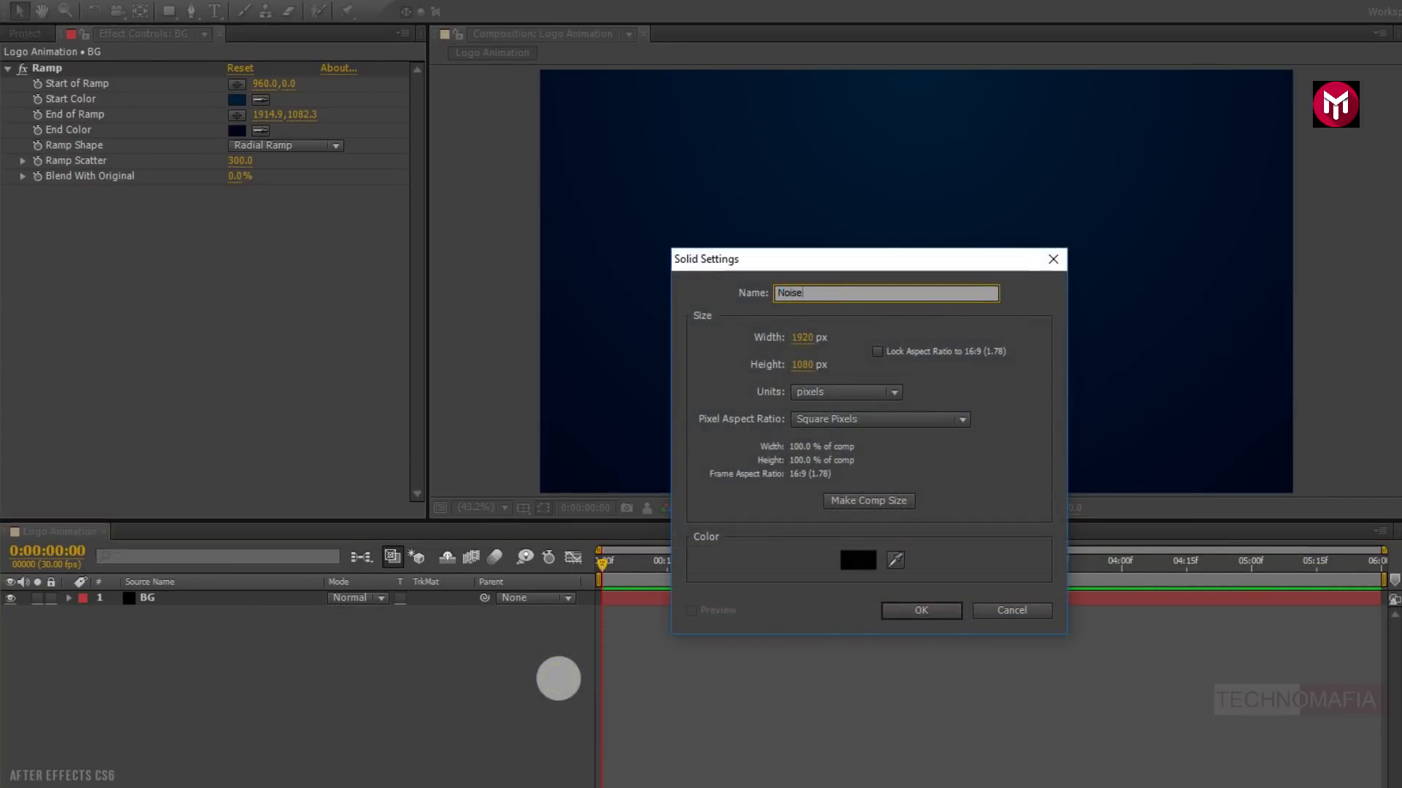
{"action": "type", "text": "Noise"}
{"action": "left_click", "coordinate": [913, 616]}
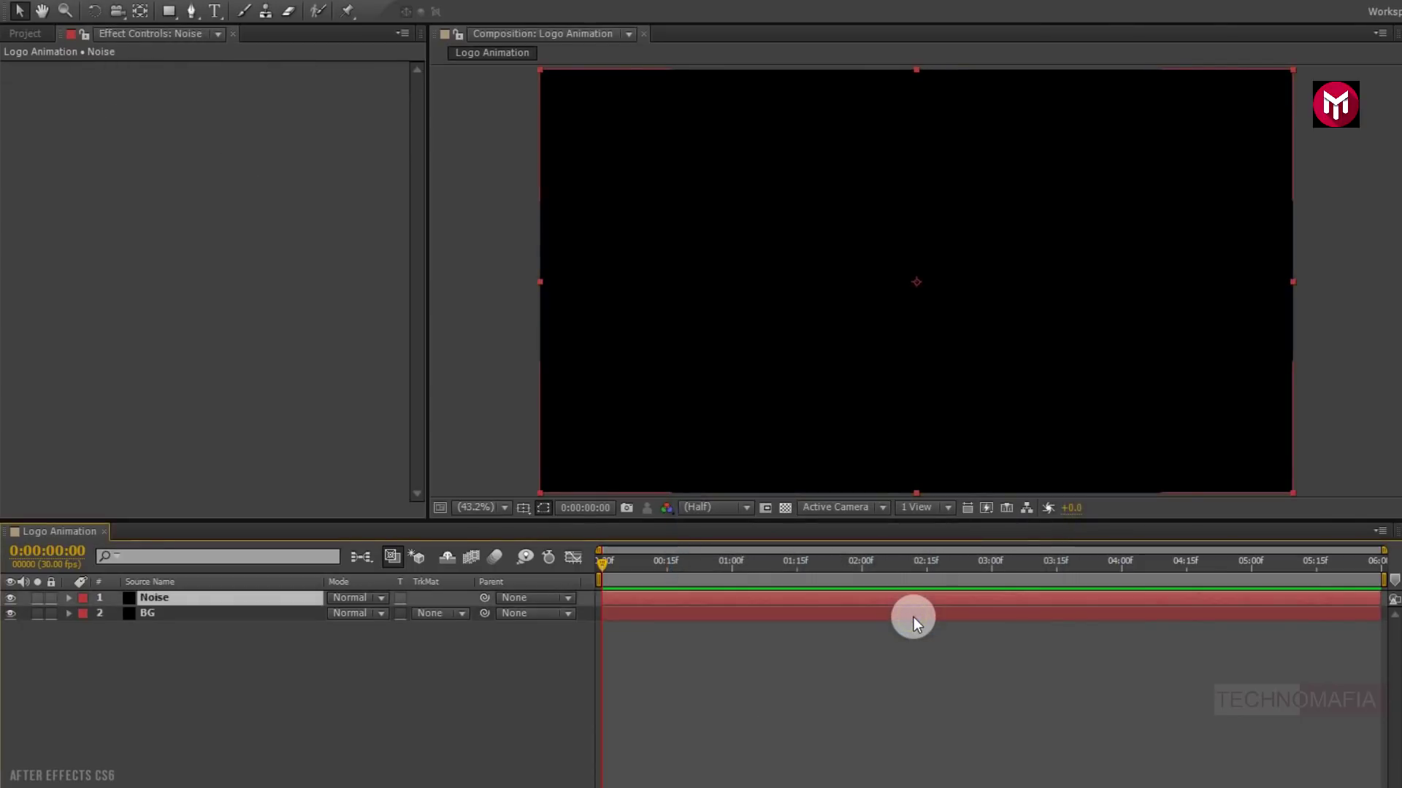
Step: Apply the Fractal Noise effect to the Noise layer and lower its Brightness to -20
{"action": "left_click", "coordinate": [1215, 54]}
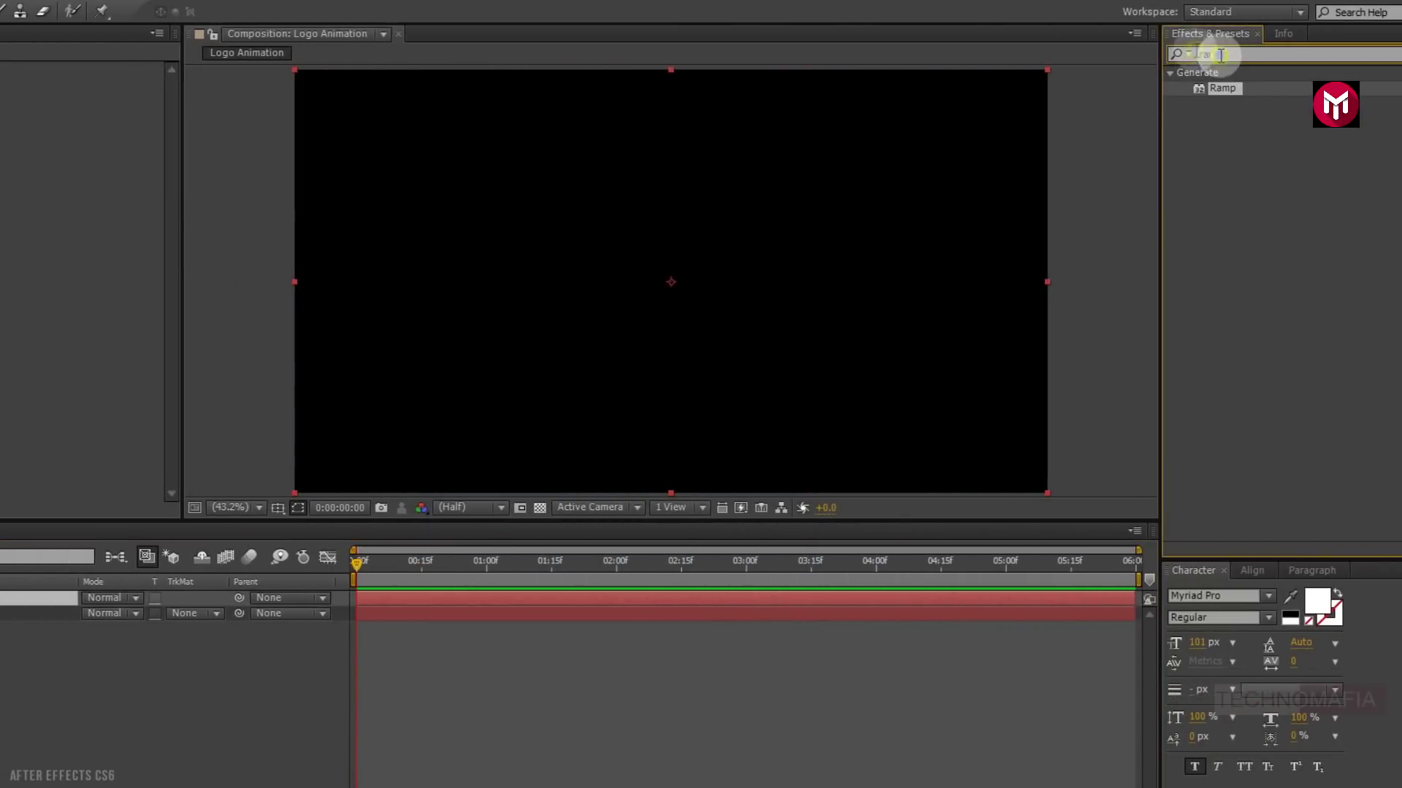
{"action": "left_click", "coordinate": [1174, 54]}
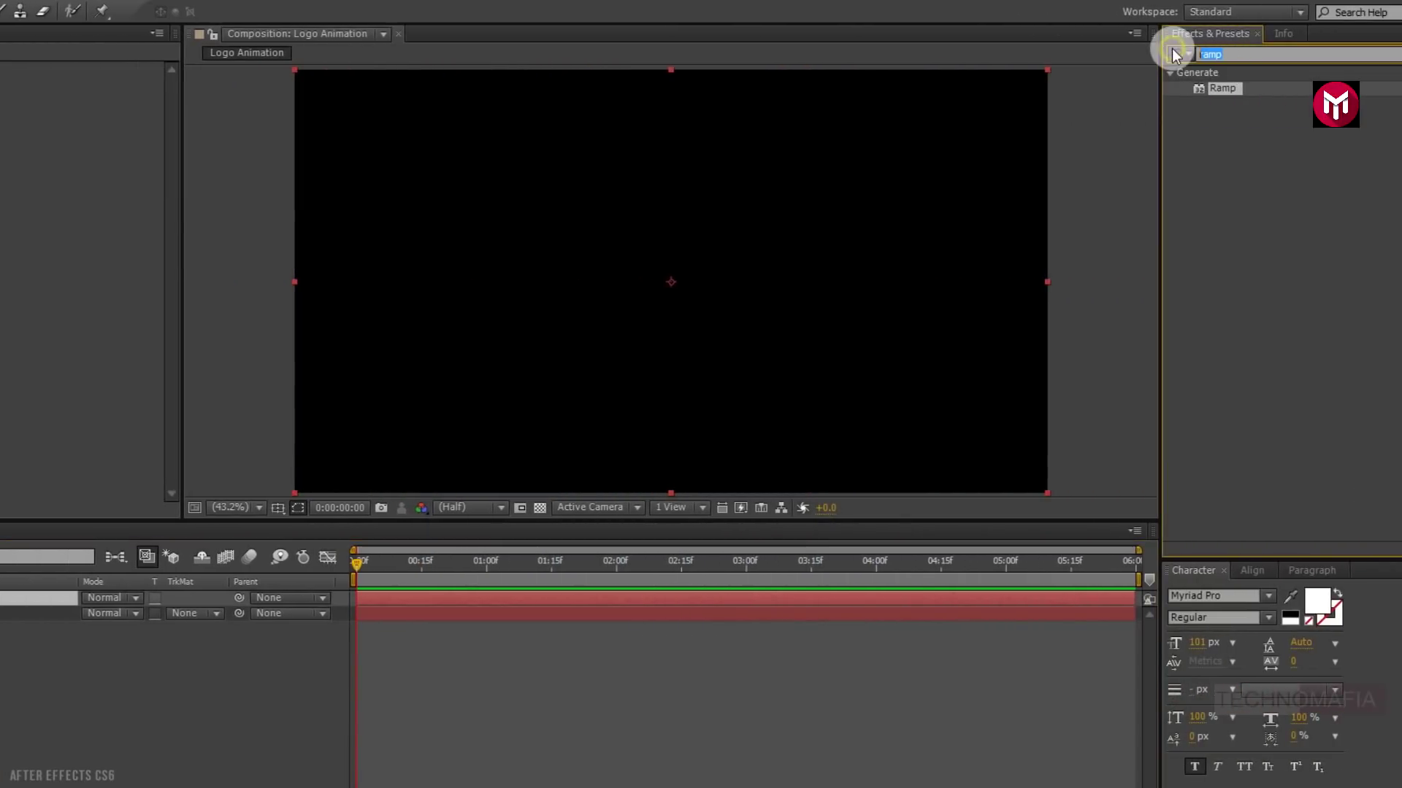
{"action": "type", "text": "frac"}
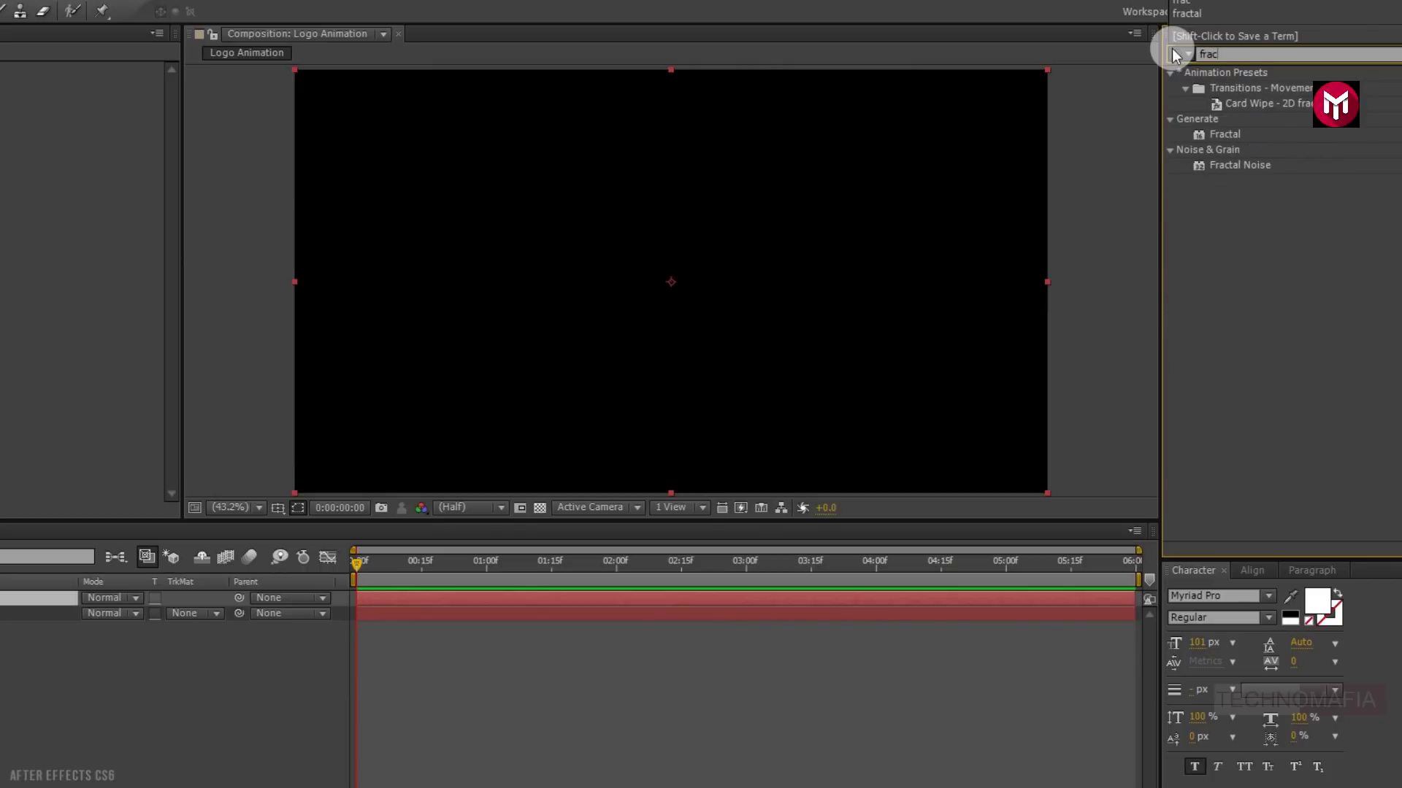
{"action": "double_click", "coordinate": [1228, 166]}
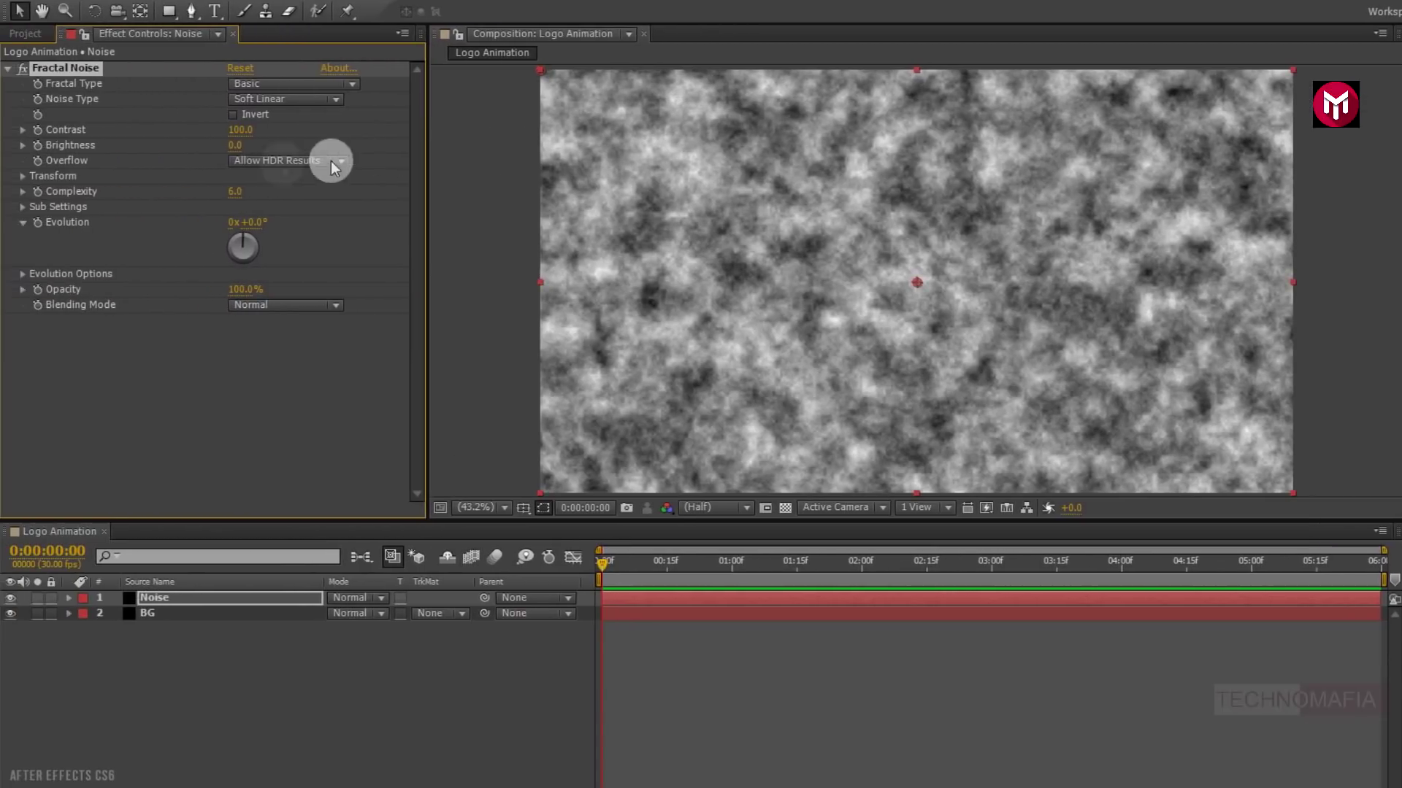
{"action": "left_click_drag", "start_coordinate": [232, 148], "coordinate": [222, 153]}
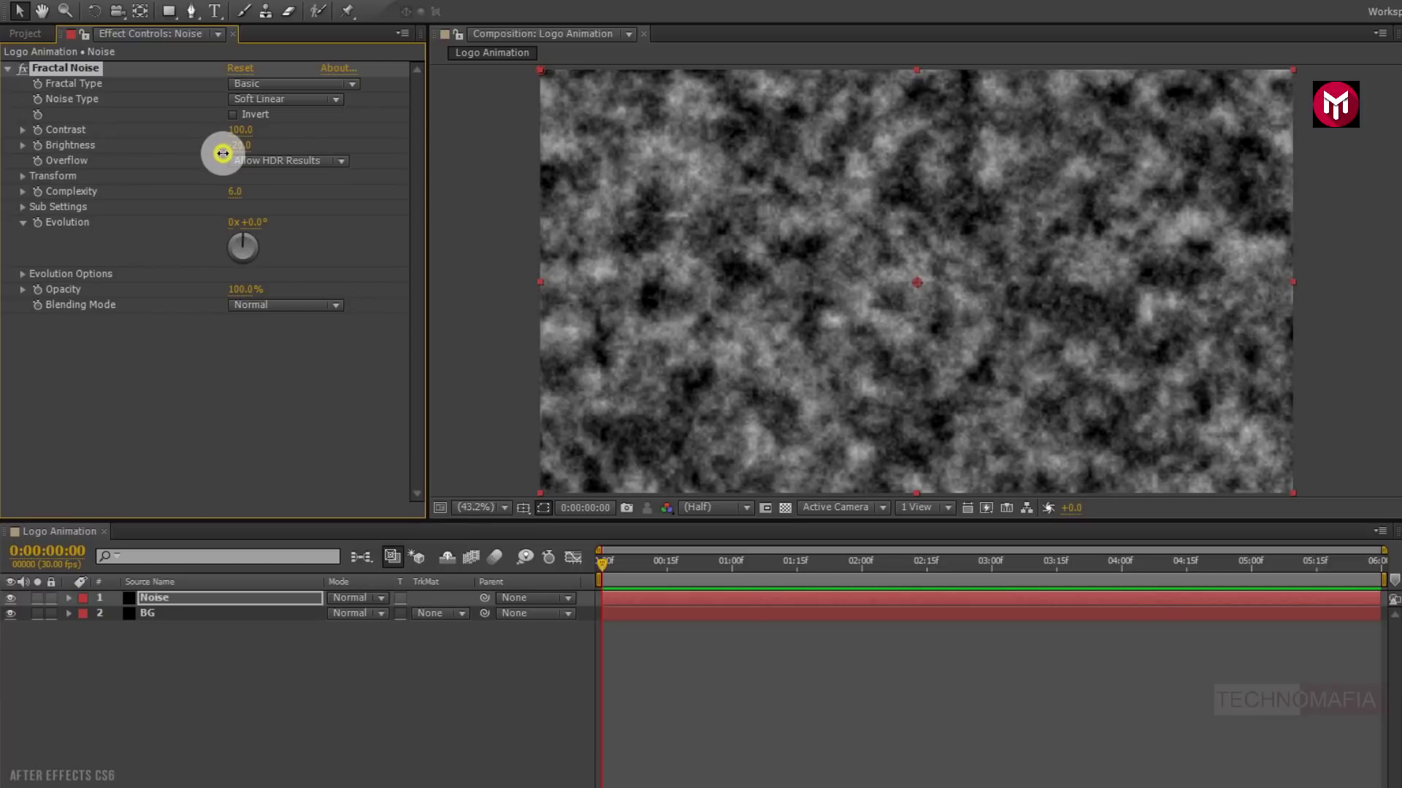
Step: Keyframe the noise's Offset Turbulence from 960, 540 at 0:00:00:00 to about 1246.8, 355.0 at 0:00:05:29, and scrub through the motion
{"action": "left_click", "coordinate": [602, 563]}
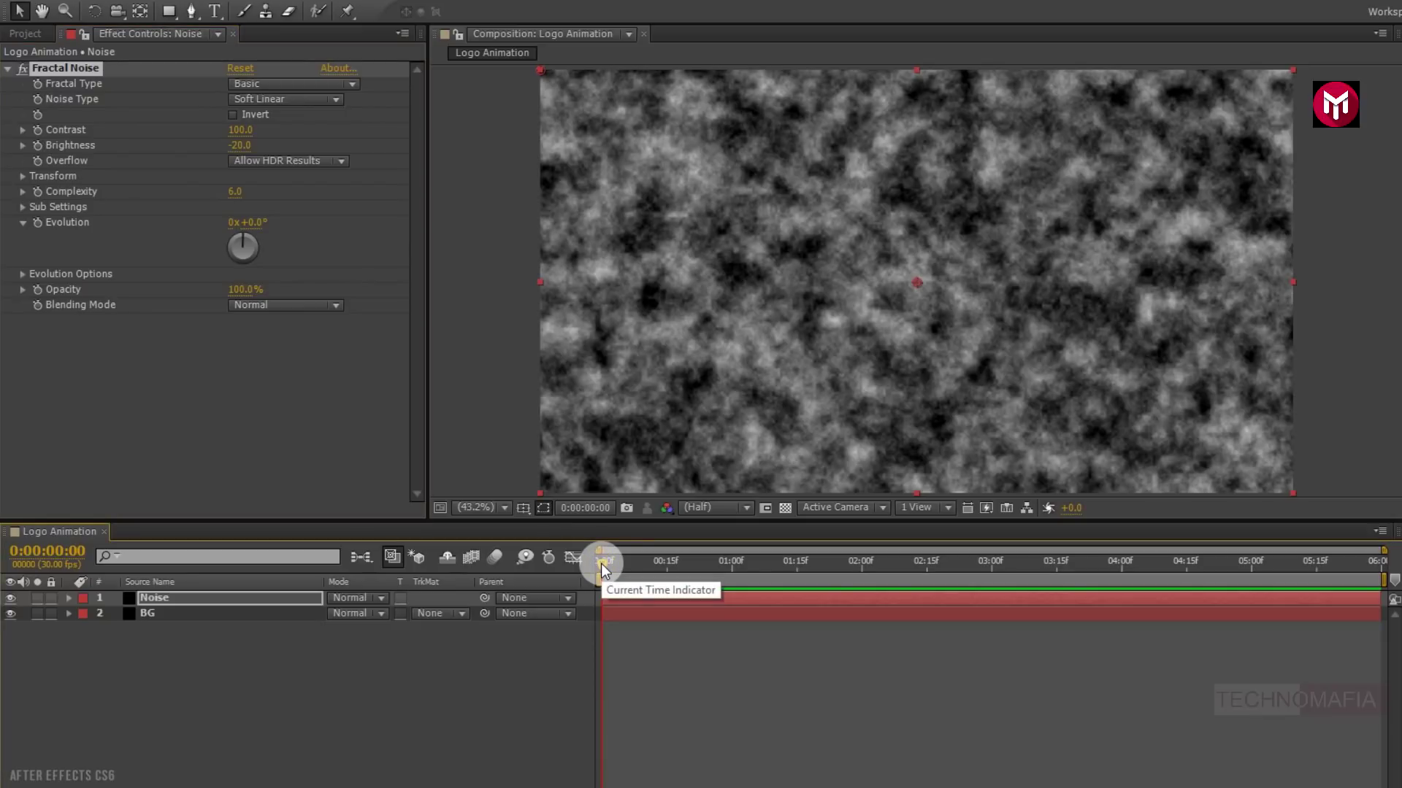
{"action": "left_click", "coordinate": [22, 176]}
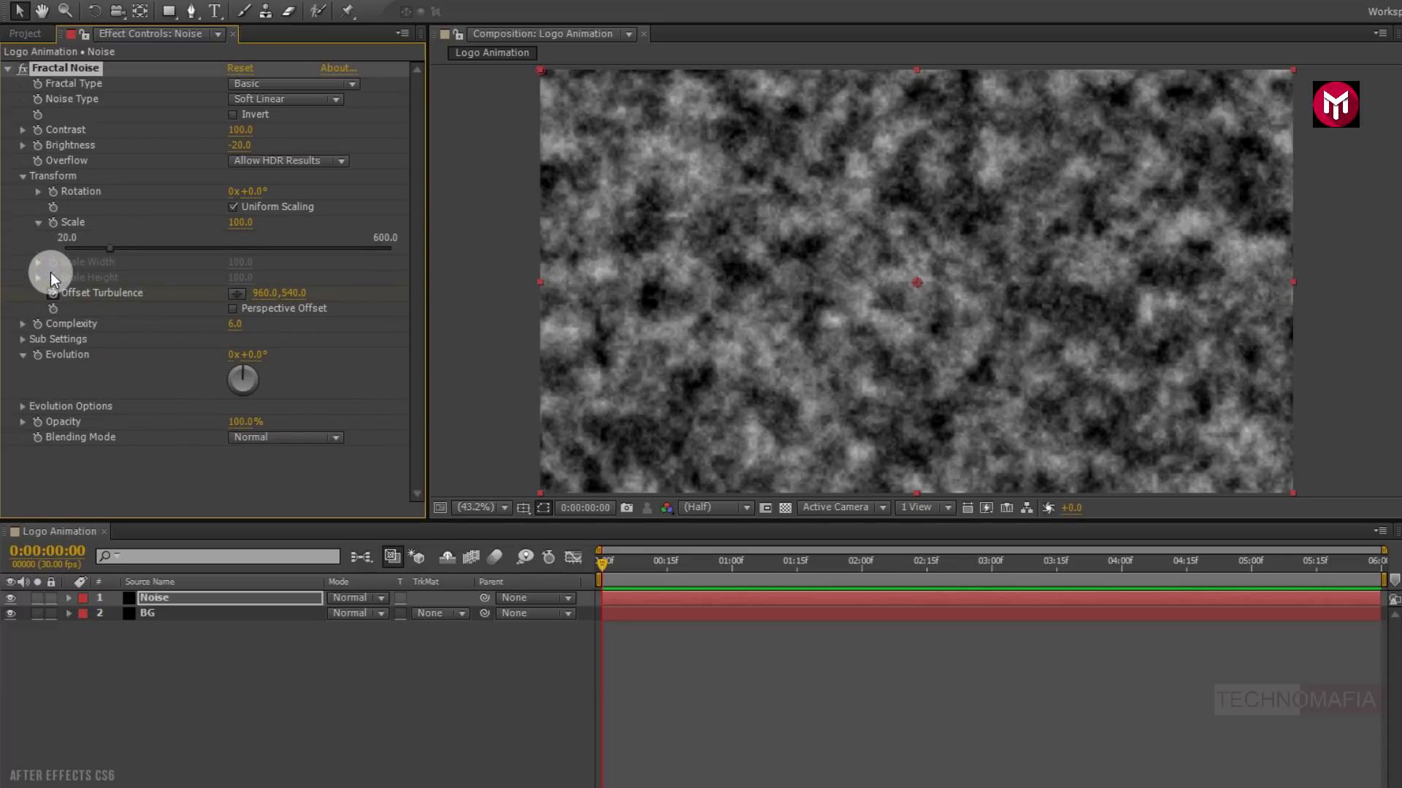
{"action": "left_click", "coordinate": [1378, 564]}
{"action": "left_click", "coordinate": [916, 282]}
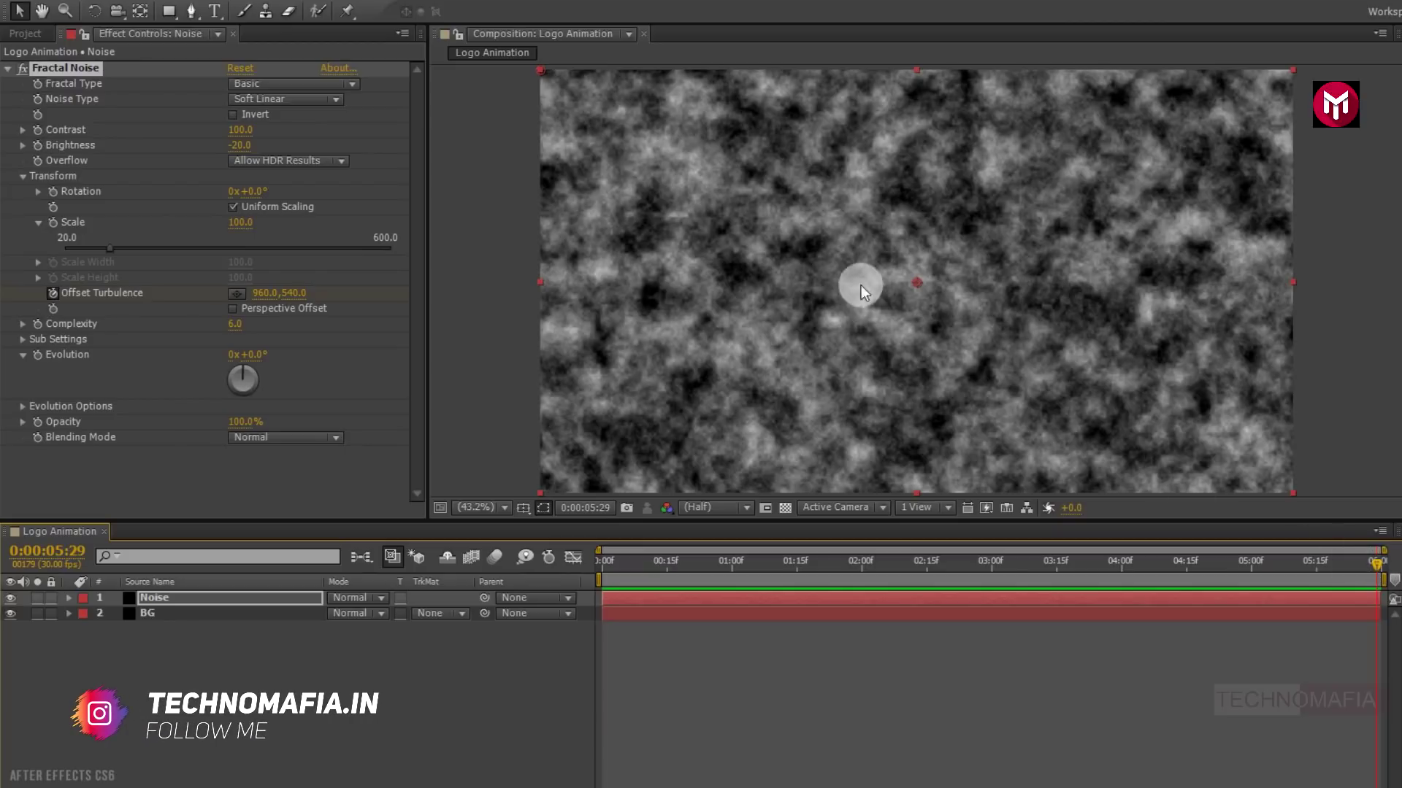
{"action": "left_click_drag", "start_coordinate": [915, 283], "coordinate": [1030, 212]}
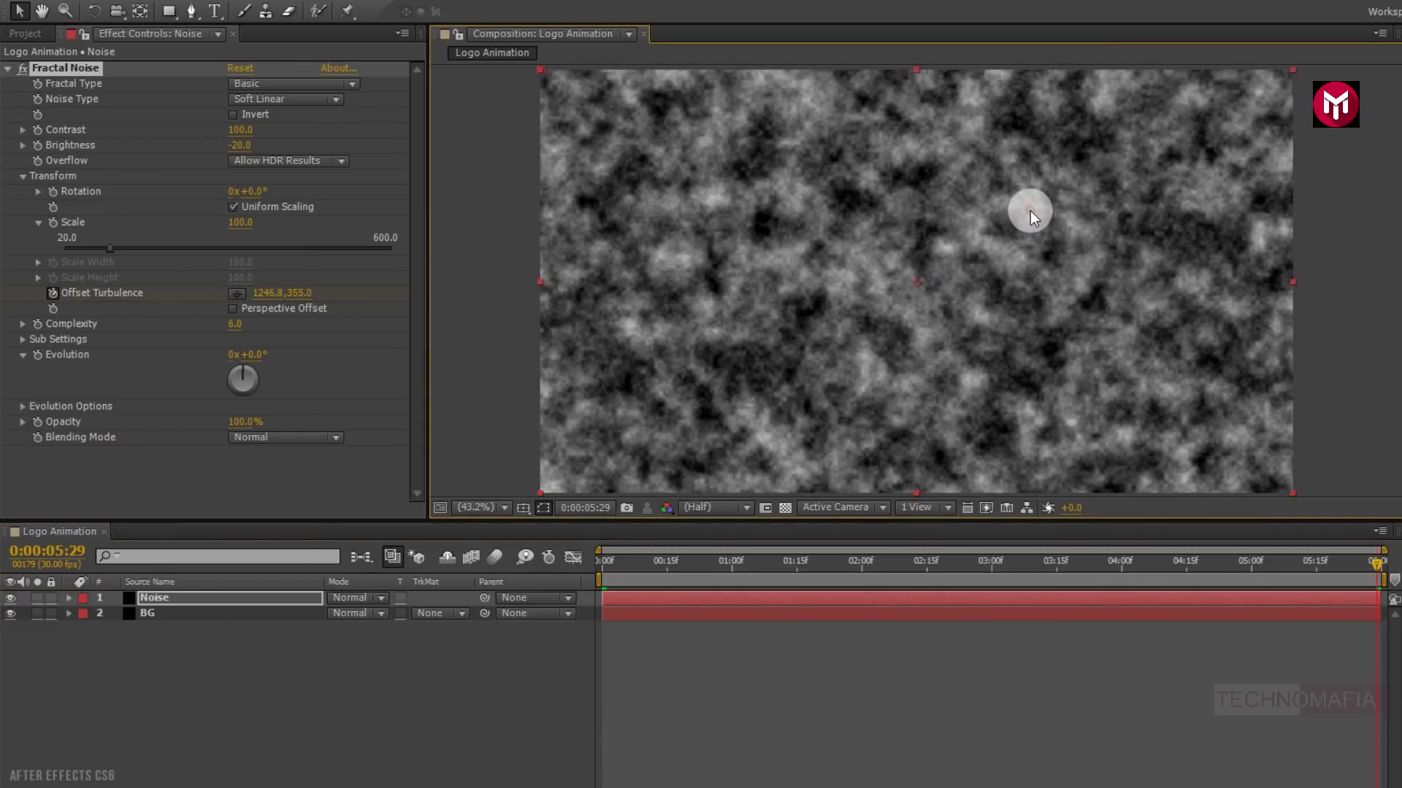
{"action": "left_click_drag", "start_coordinate": [1376, 565], "coordinate": [809, 579]}
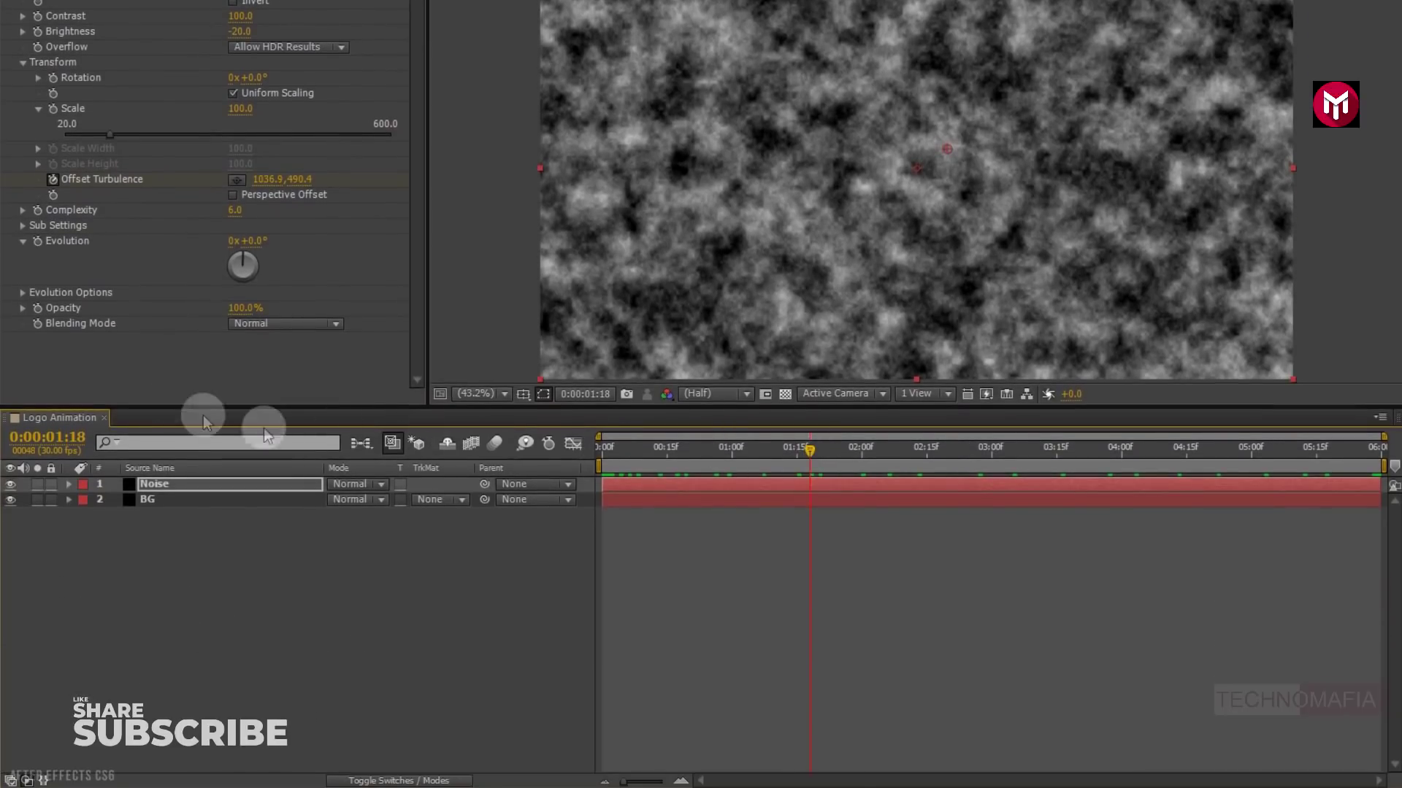
Step: Drive the Fractal Noise Evolution with the expression time*100 and preview the result back to 0:00:00:01
{"action": "left_click", "coordinate": [37, 244], "text": "alt"}
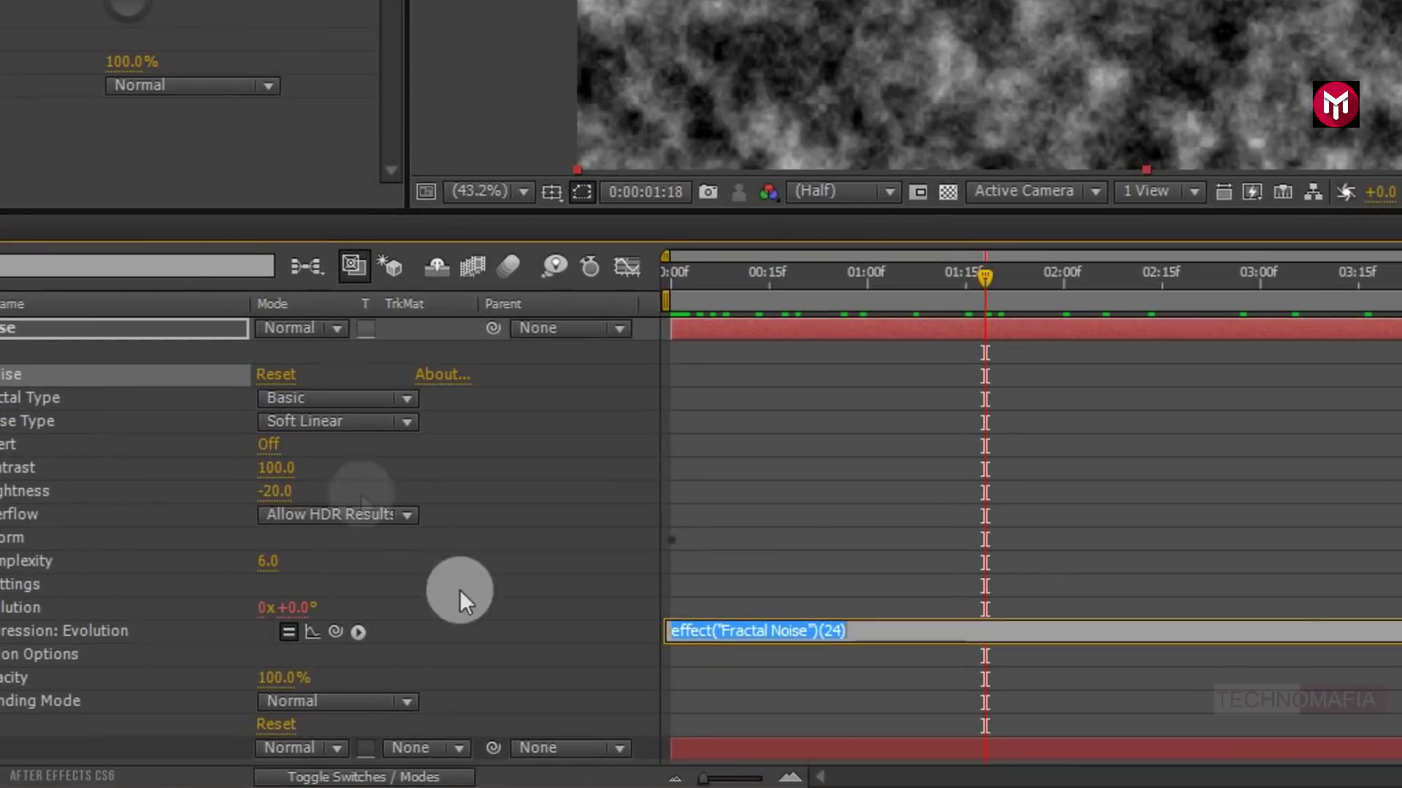
{"action": "type", "text": "time"}
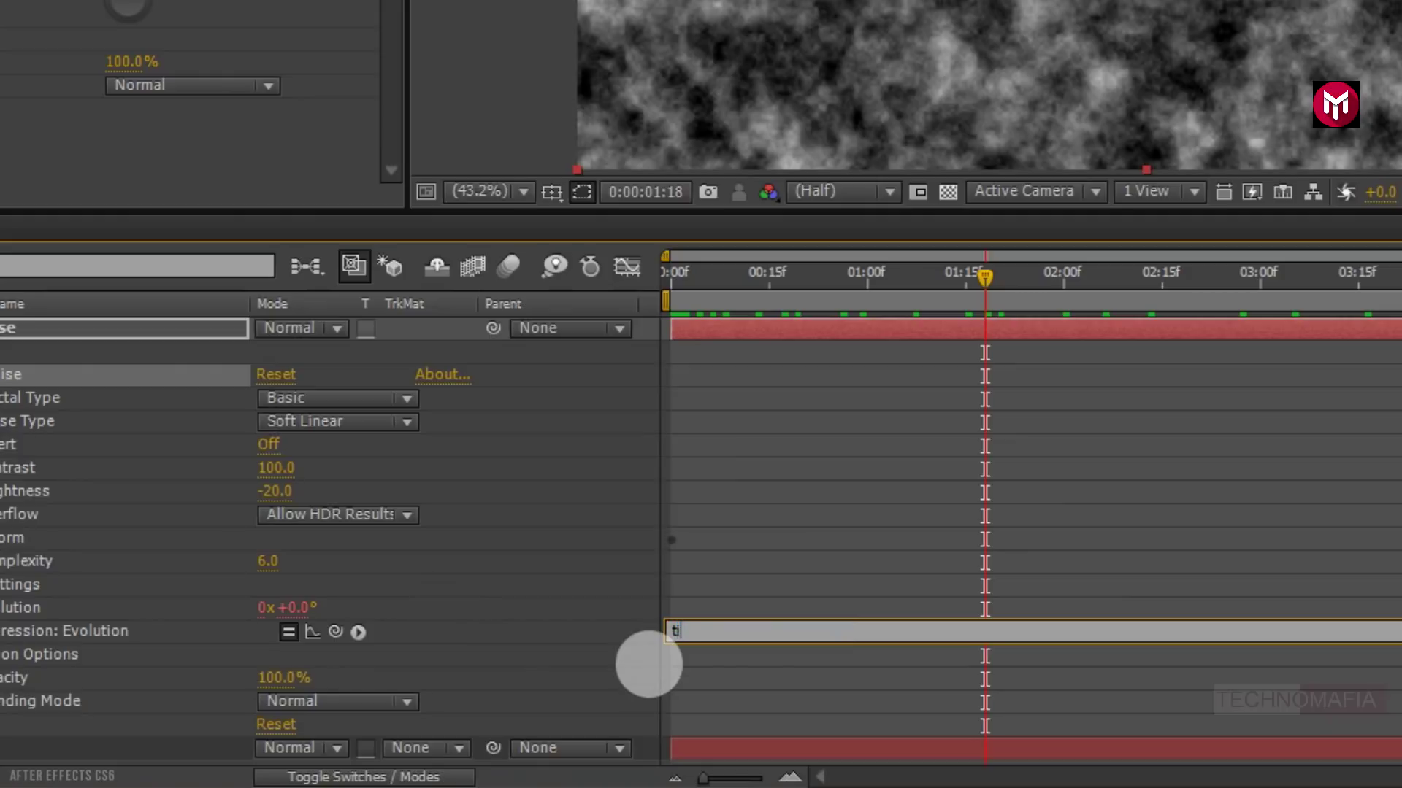
{"action": "type", "text": "*100"}
{"action": "left_click", "coordinate": [649, 664]}
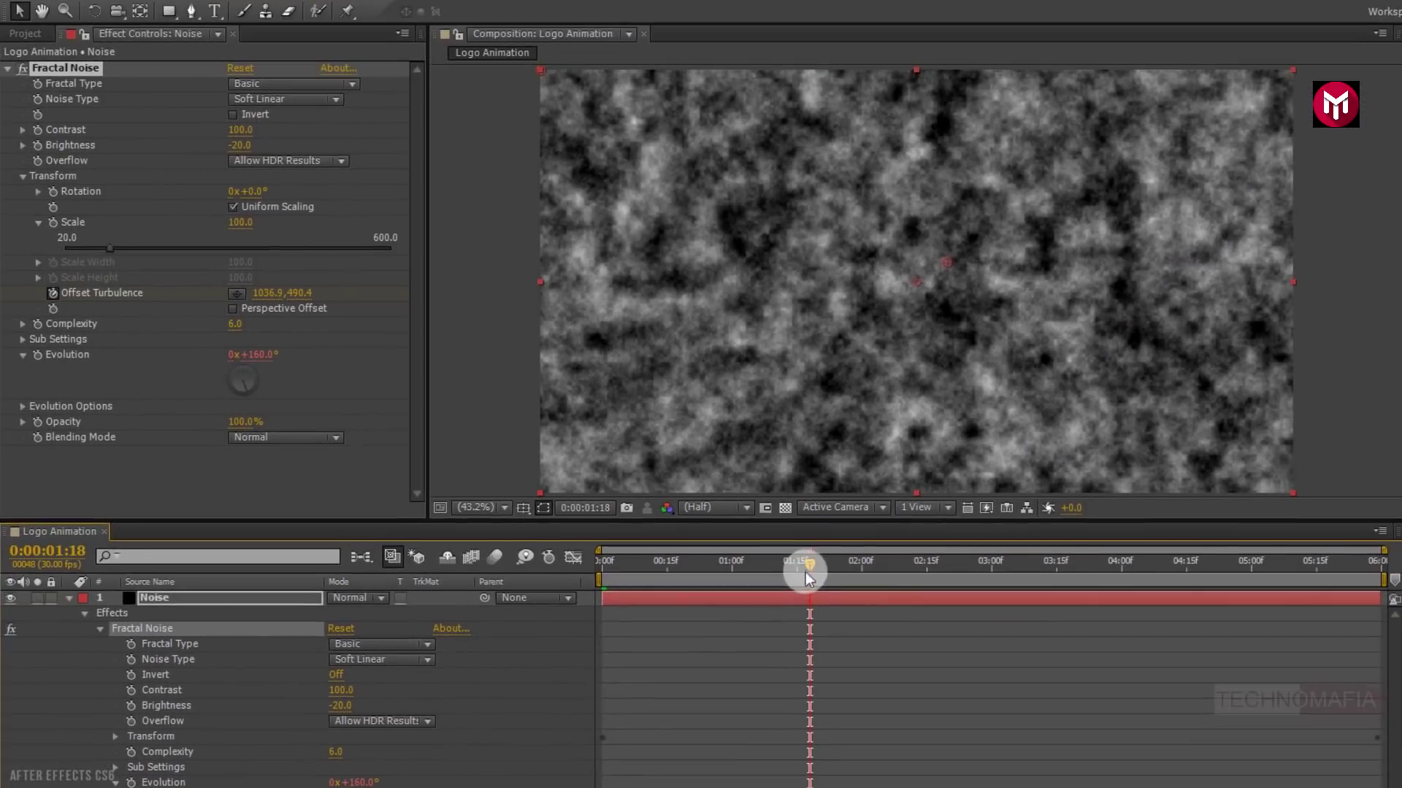
{"action": "left_click_drag", "start_coordinate": [804, 572], "coordinate": [606, 595]}
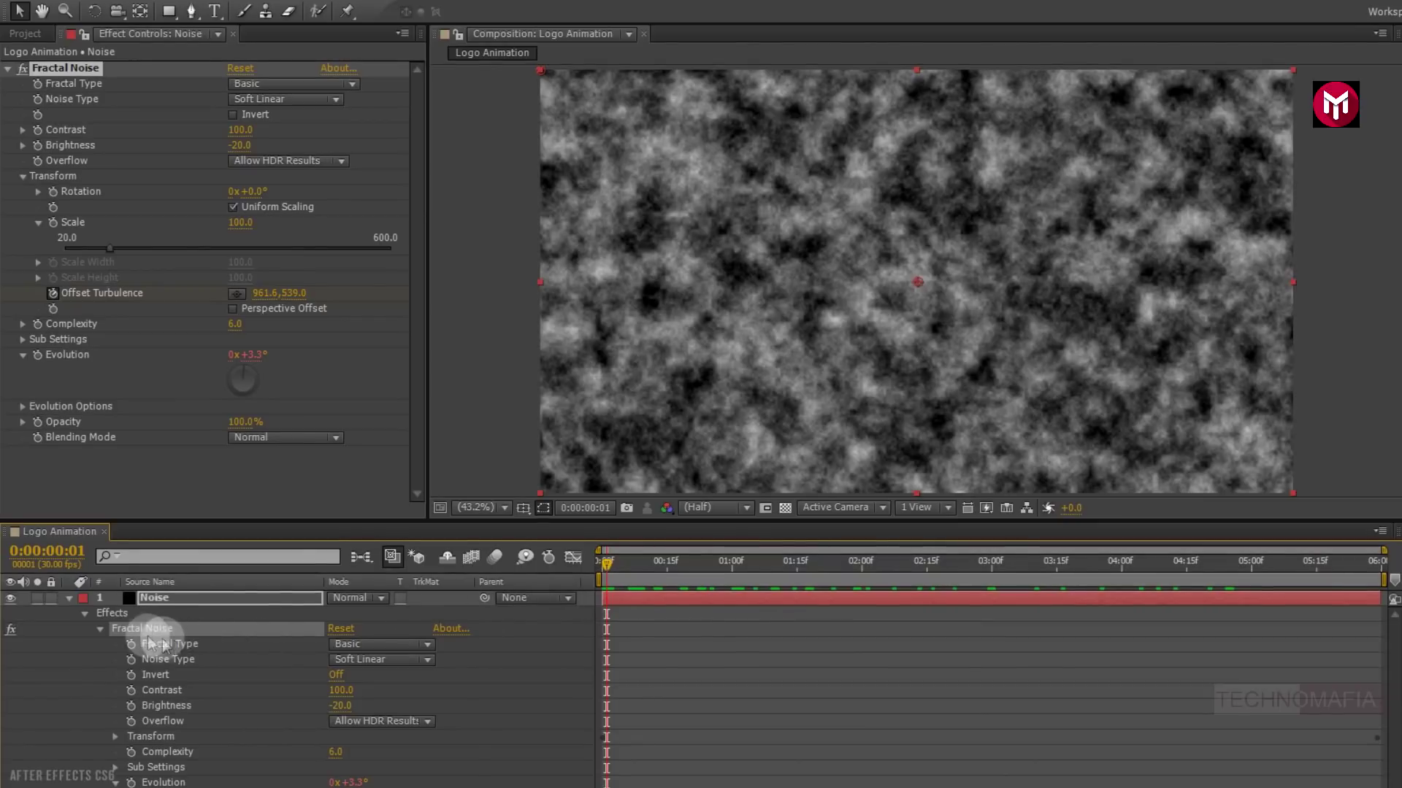
{"action": "left_click", "coordinate": [69, 601]}
{"action": "left_click", "coordinate": [149, 603]}
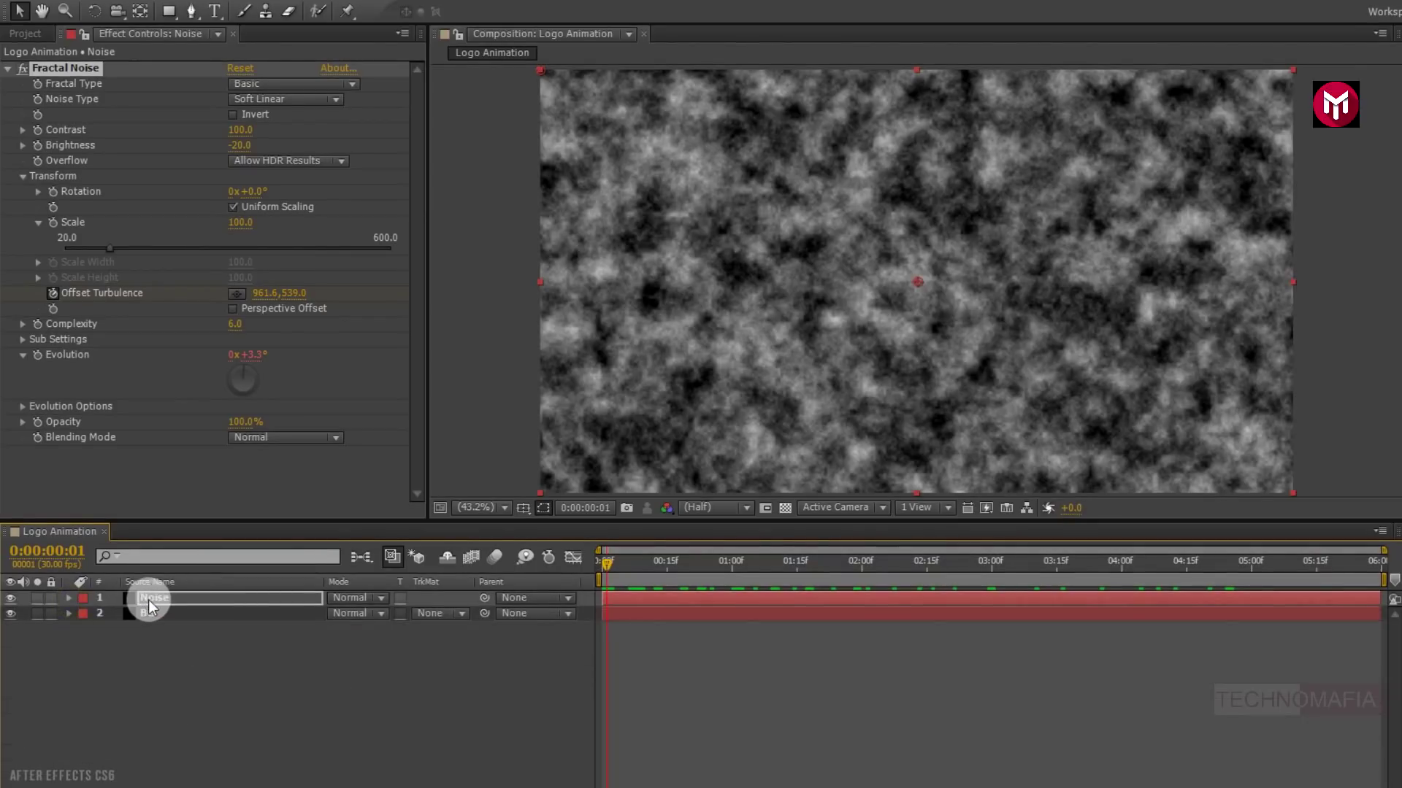
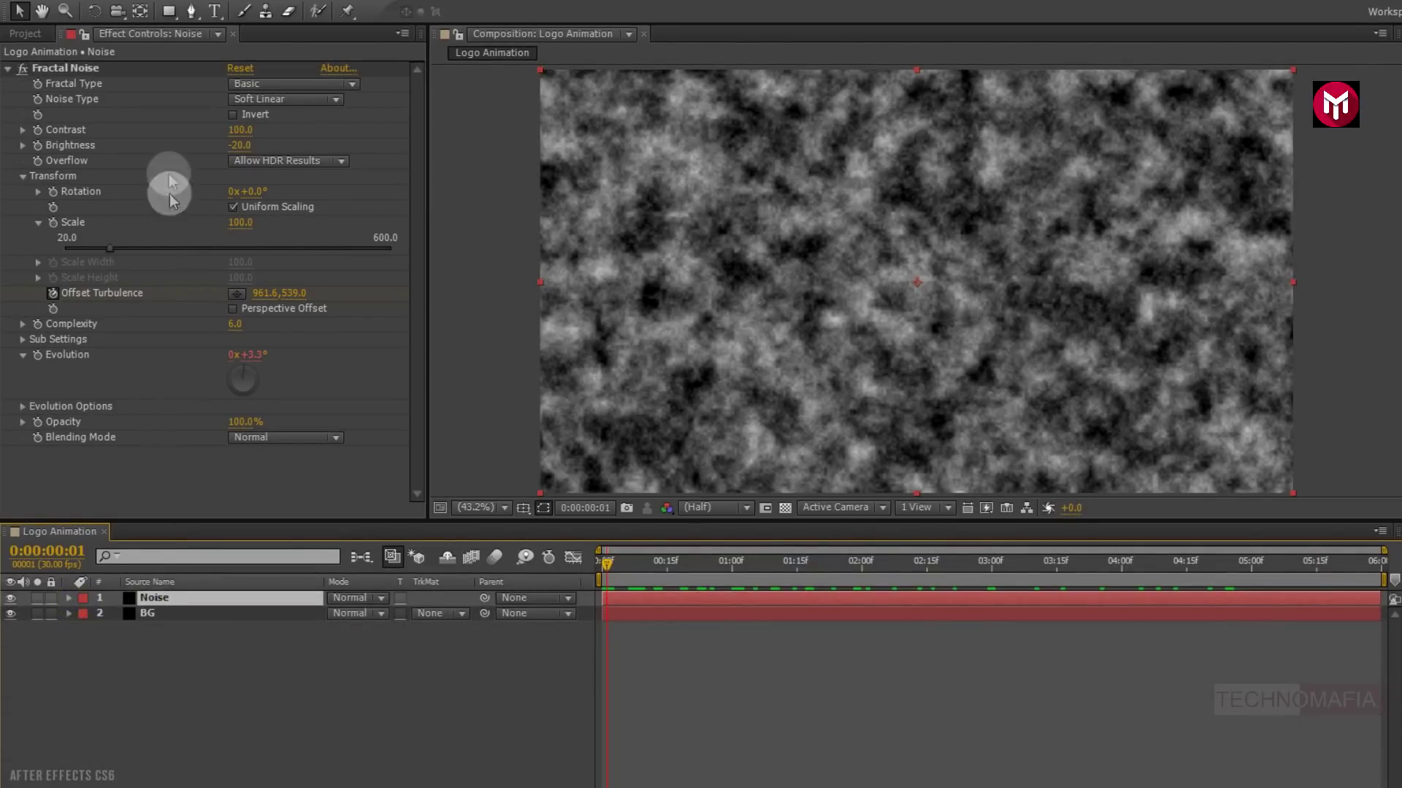
Step: Draw a large elliptical mask centred on the Noise layer, leaving a margin to the frame edges
{"action": "left_click", "coordinate": [169, 12]}
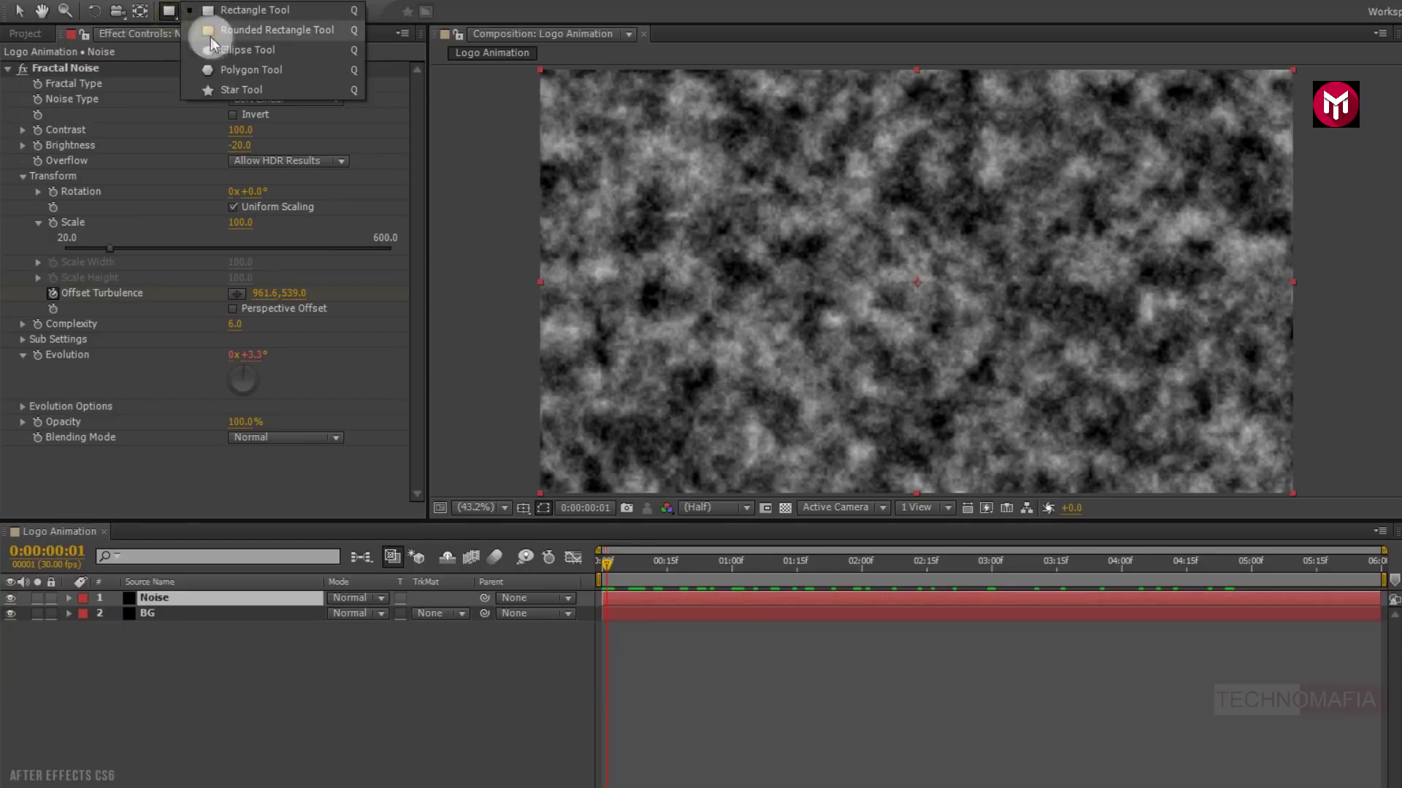
{"action": "left_click", "coordinate": [276, 50]}
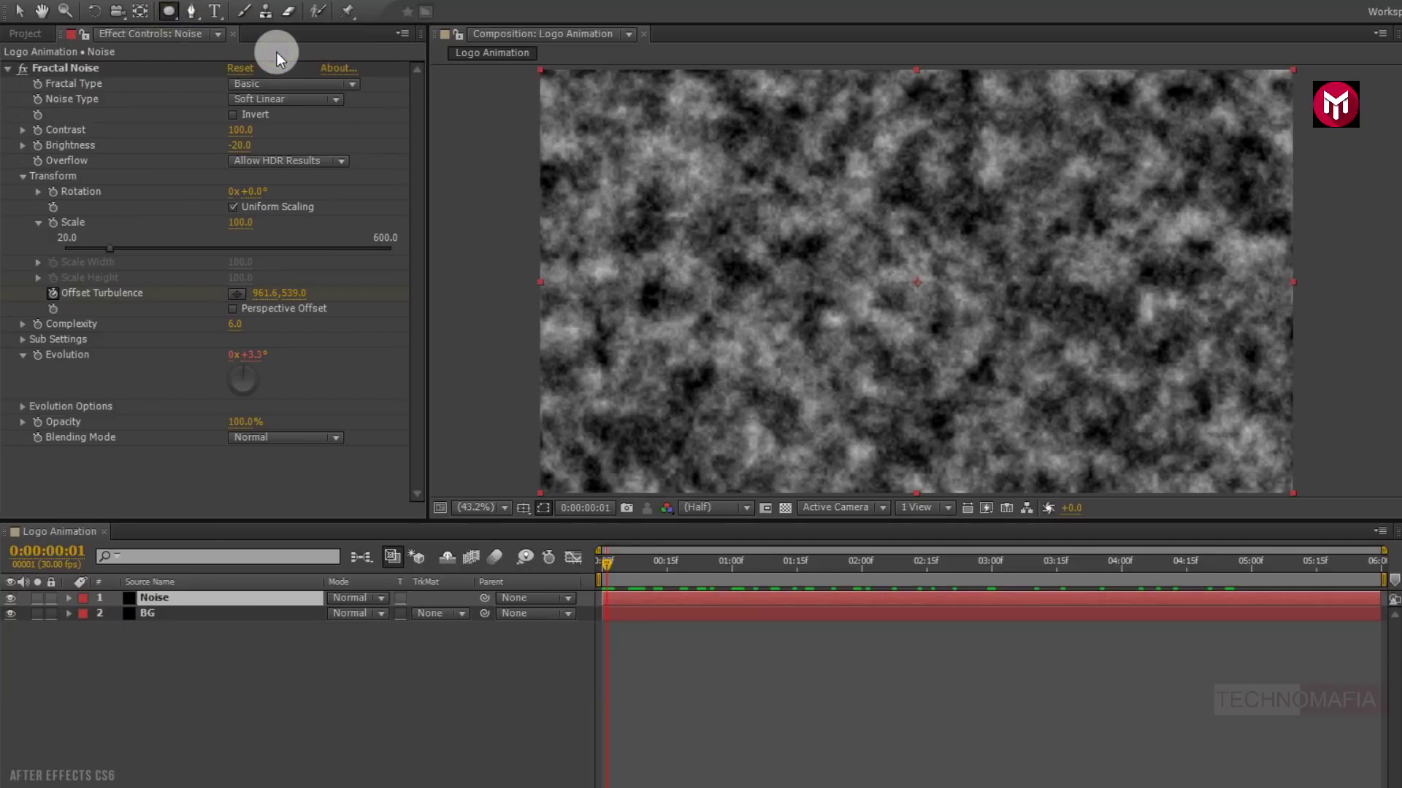
{"action": "left_click_drag", "start_coordinate": [915, 281], "coordinate": [1184, 108]}
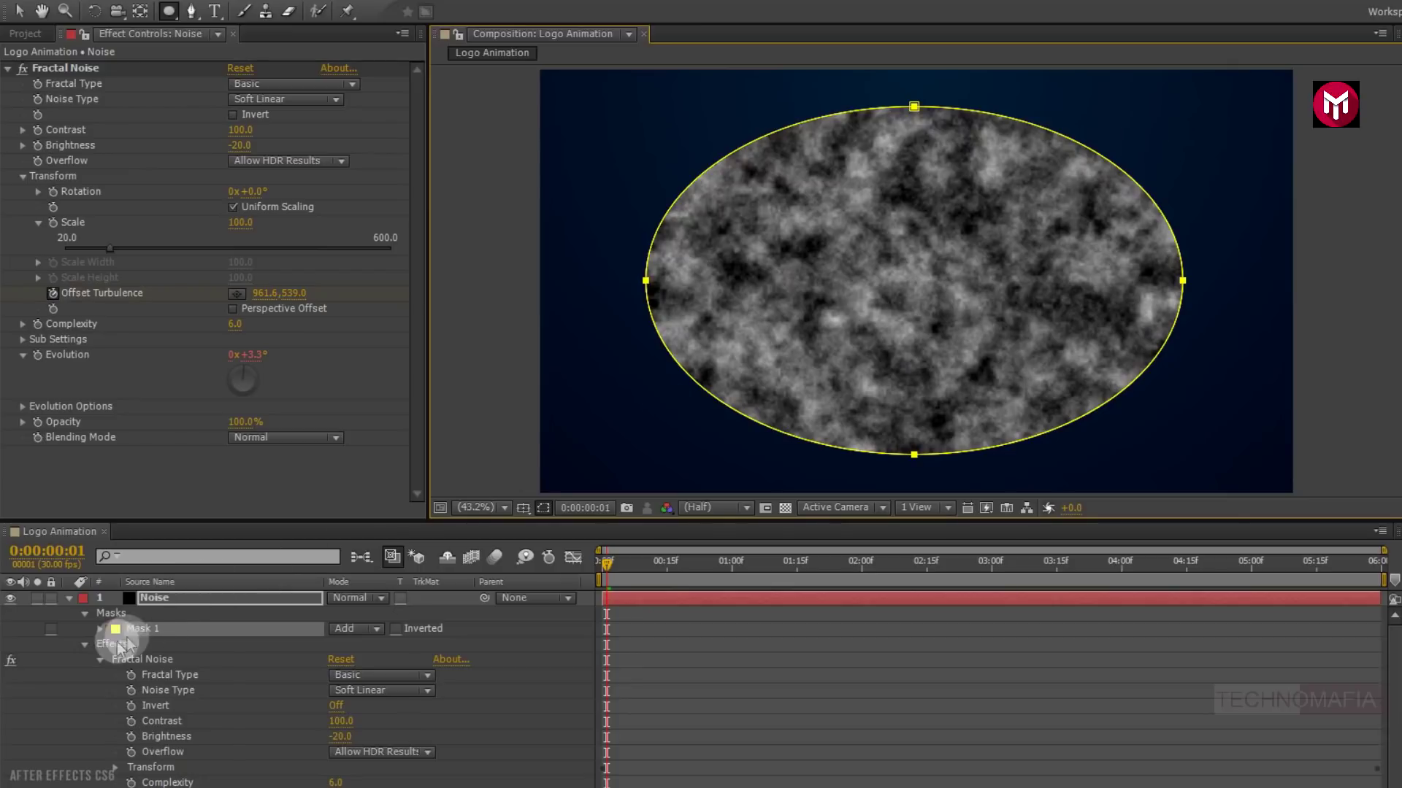
Step: Feather the Noise layer's ellipse mask by 303 pixels and contract it slightly with a negative Mask Expansion
{"action": "left_click", "coordinate": [86, 649]}
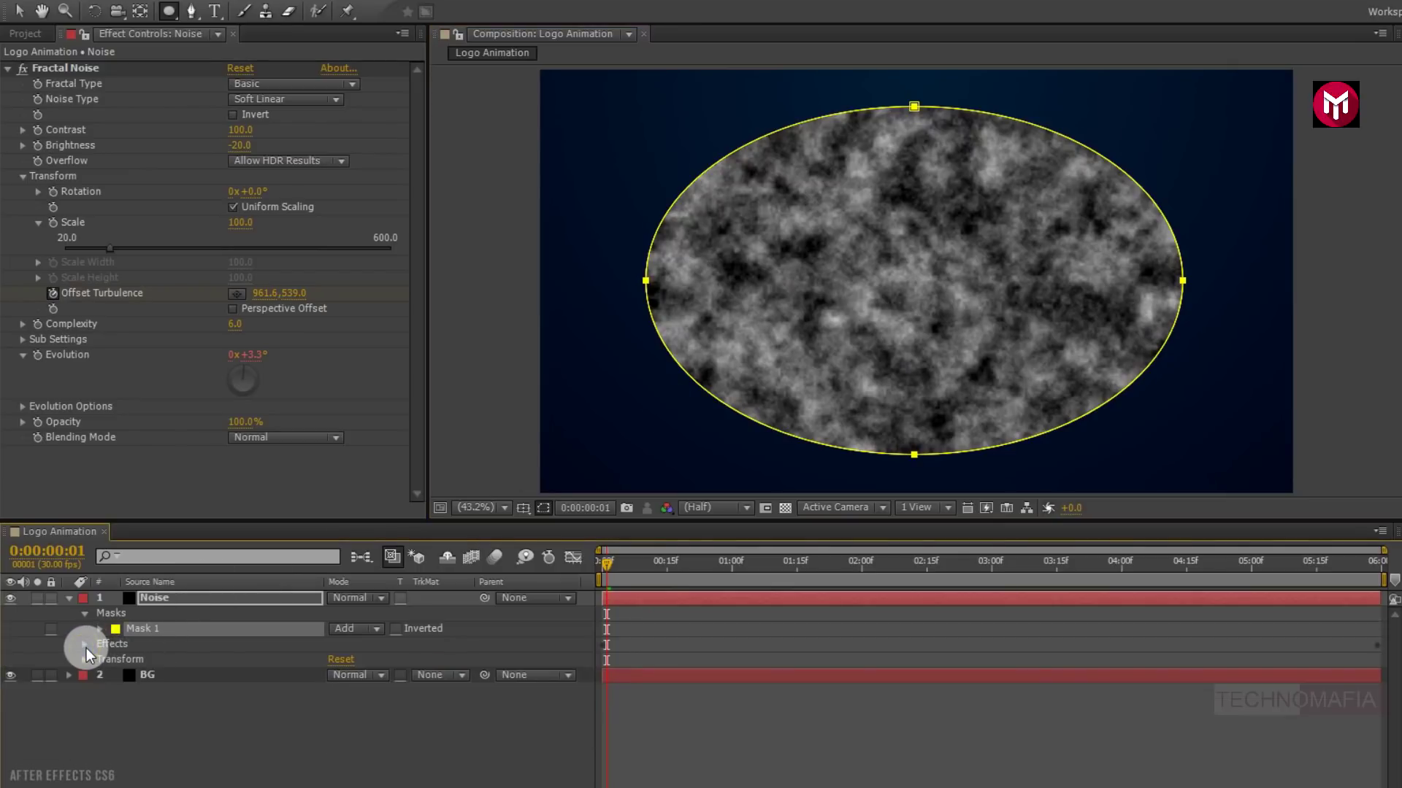
{"action": "left_click", "coordinate": [100, 630]}
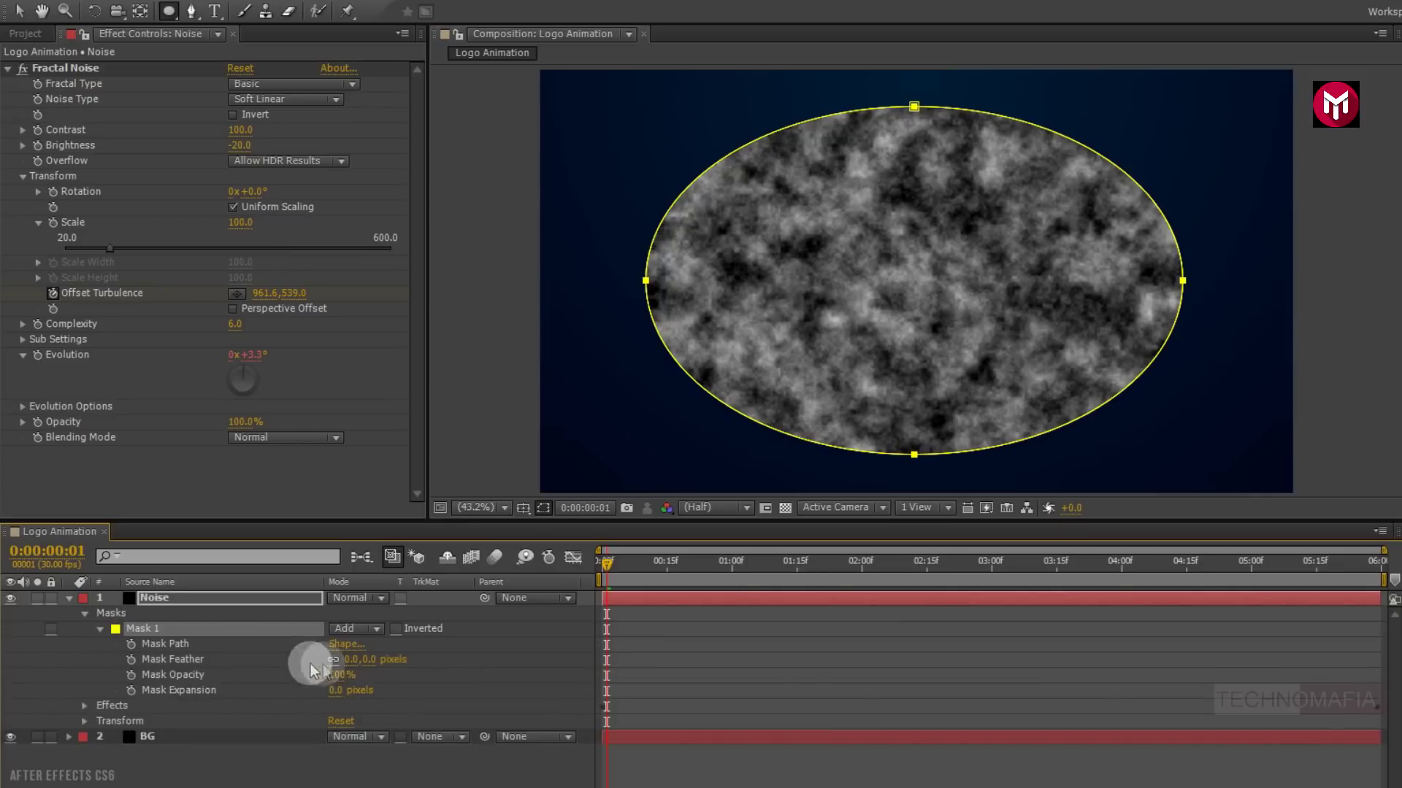
{"action": "left_click_drag", "start_coordinate": [346, 666], "coordinate": [616, 655]}
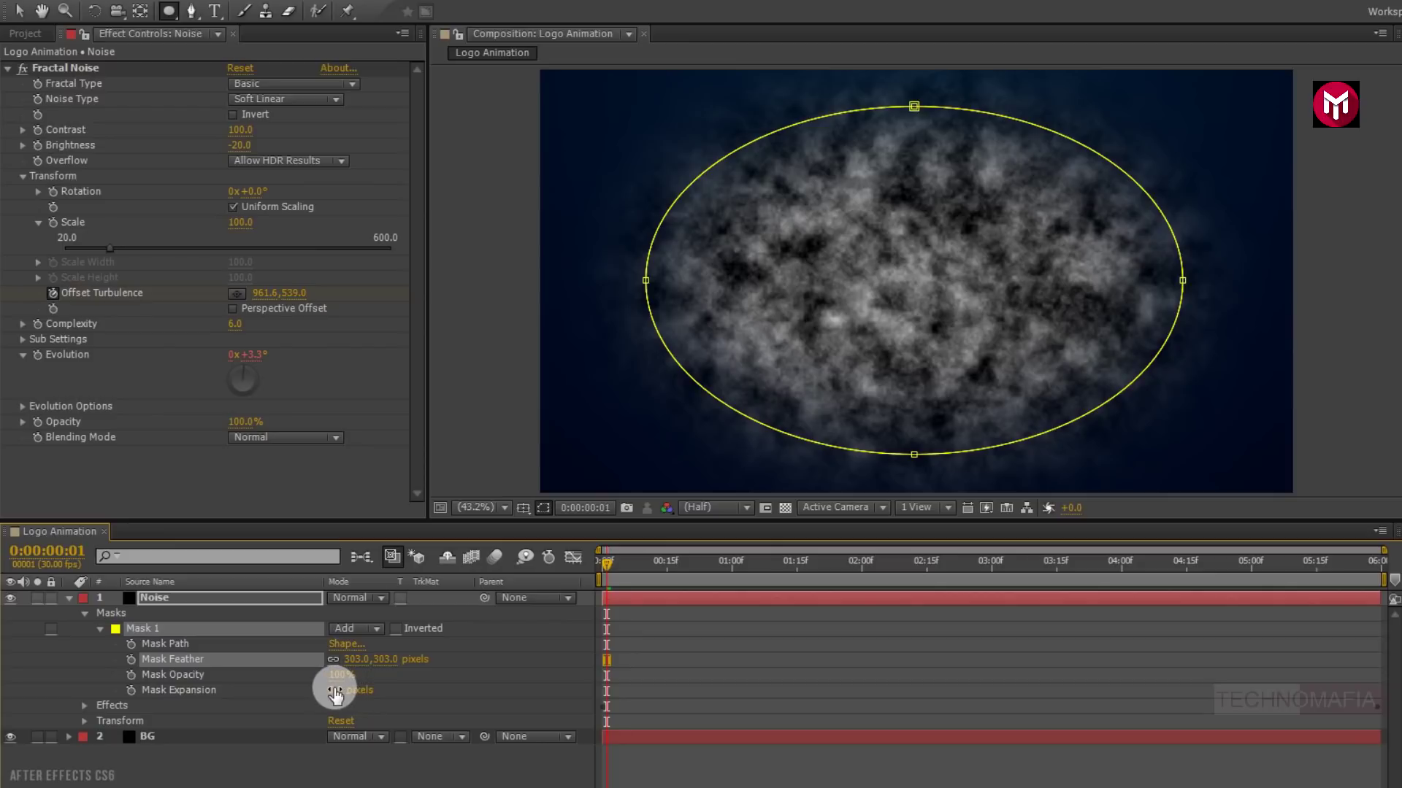
{"action": "mouse_move", "coordinate": [334, 688]}
{"action": "left_mouse_down"}
{"action": "mouse_move", "coordinate": [362, 676]}
{"action": "mouse_move", "coordinate": [328, 703]}
{"action": "left_mouse_up"}
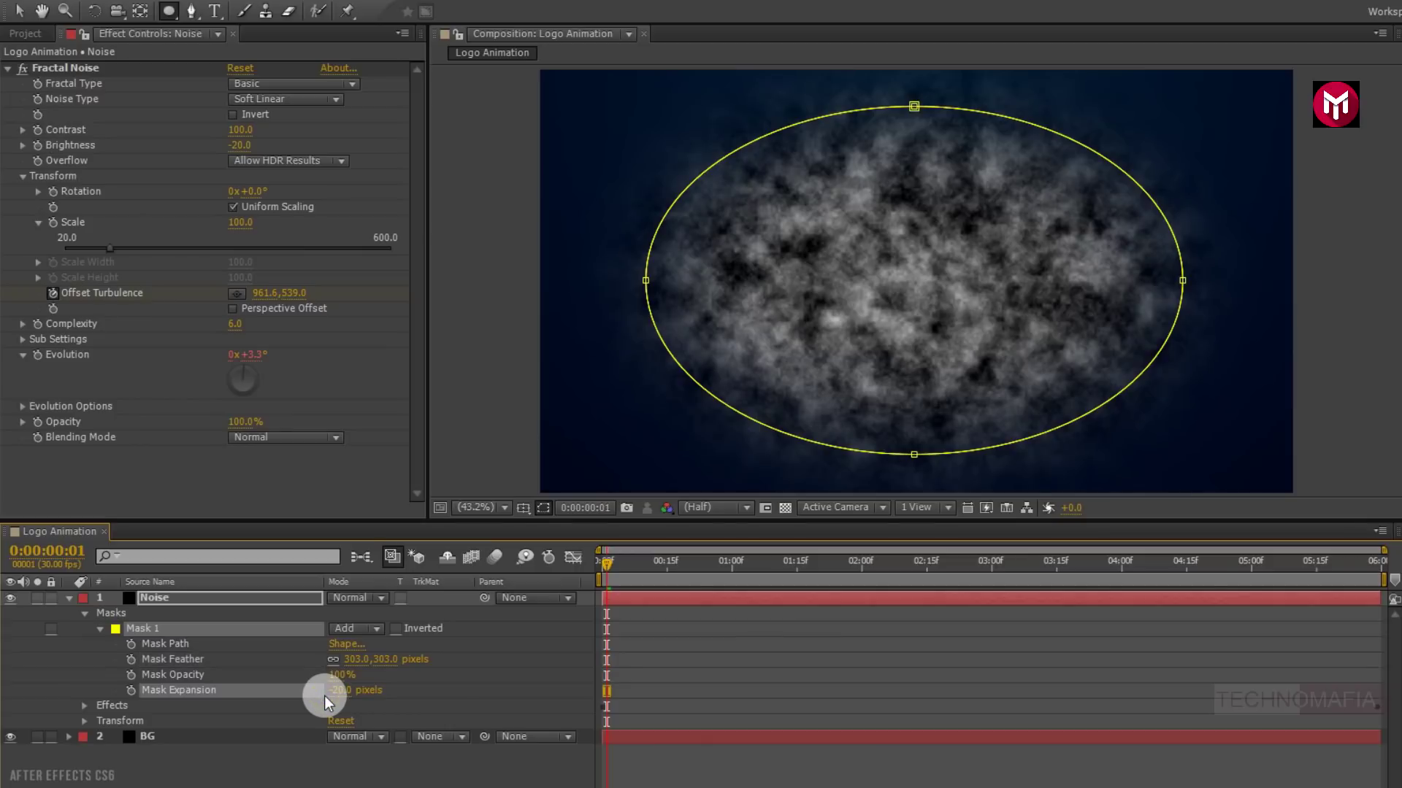
{"action": "left_click", "coordinate": [67, 601]}
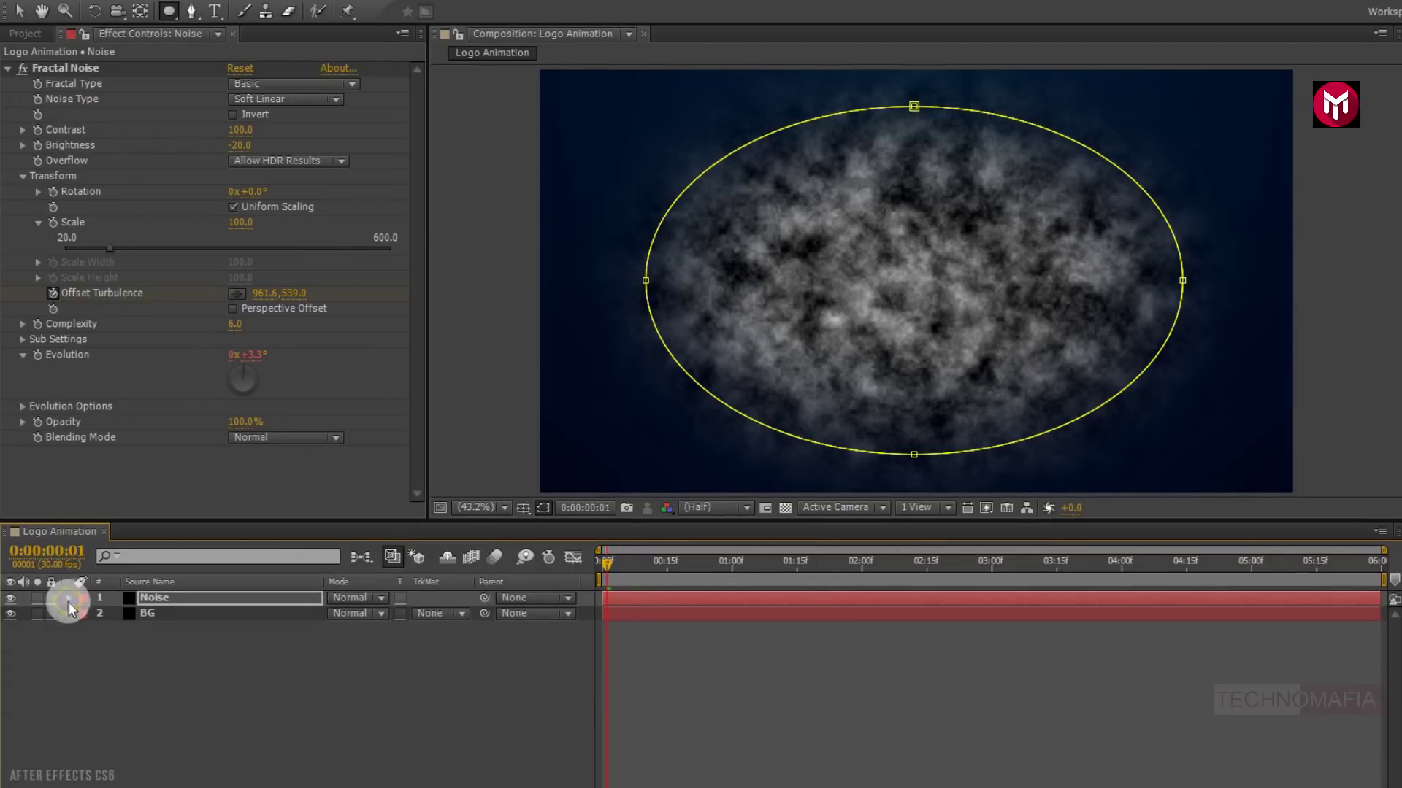
Step: Pre-compose the Noise layer as Noise, leaving all attributes in Logo Animation
{"action": "left_click", "coordinate": [149, 603]}
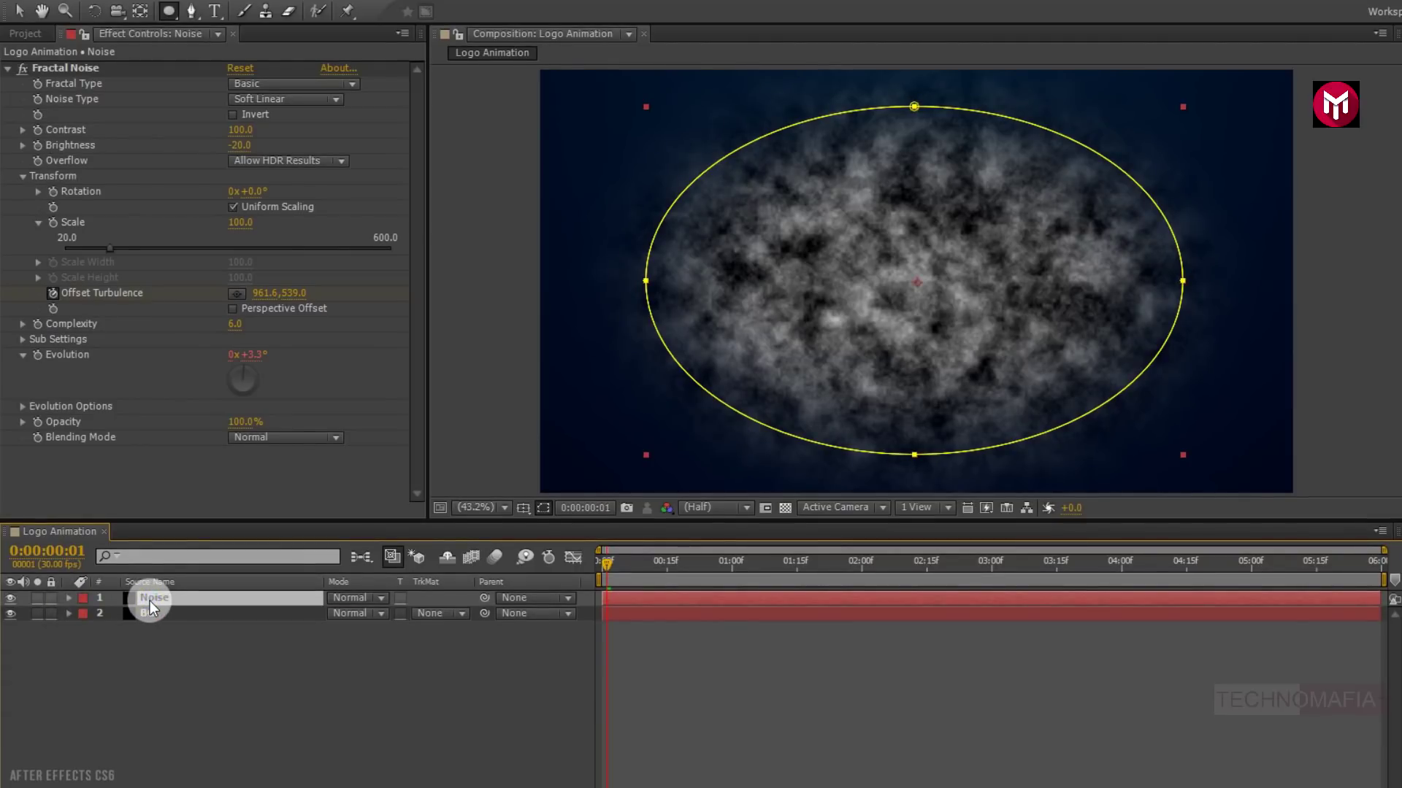
{"action": "right_click", "coordinate": [151, 608]}
{"action": "left_click", "coordinate": [209, 759]}
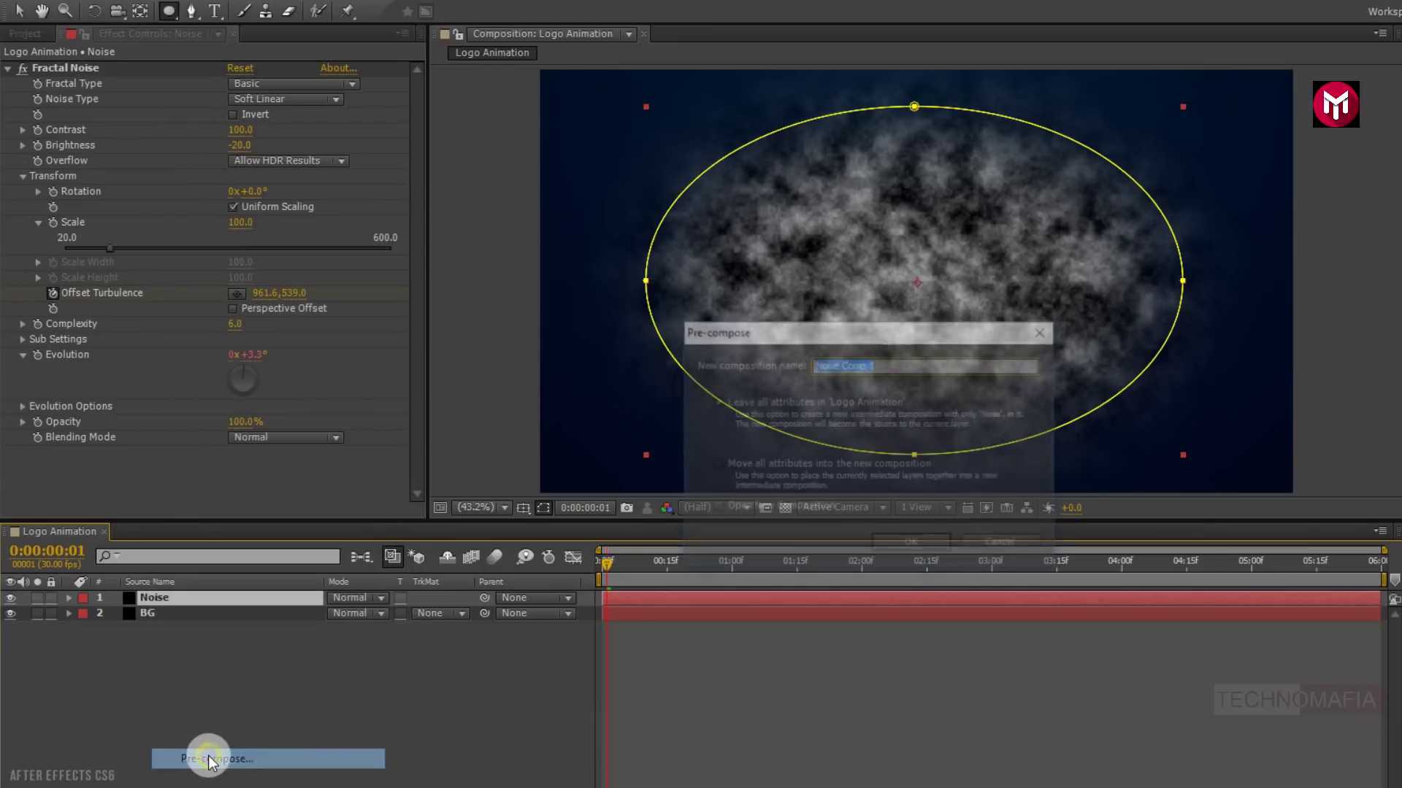
{"action": "type", "text": "Noise"}
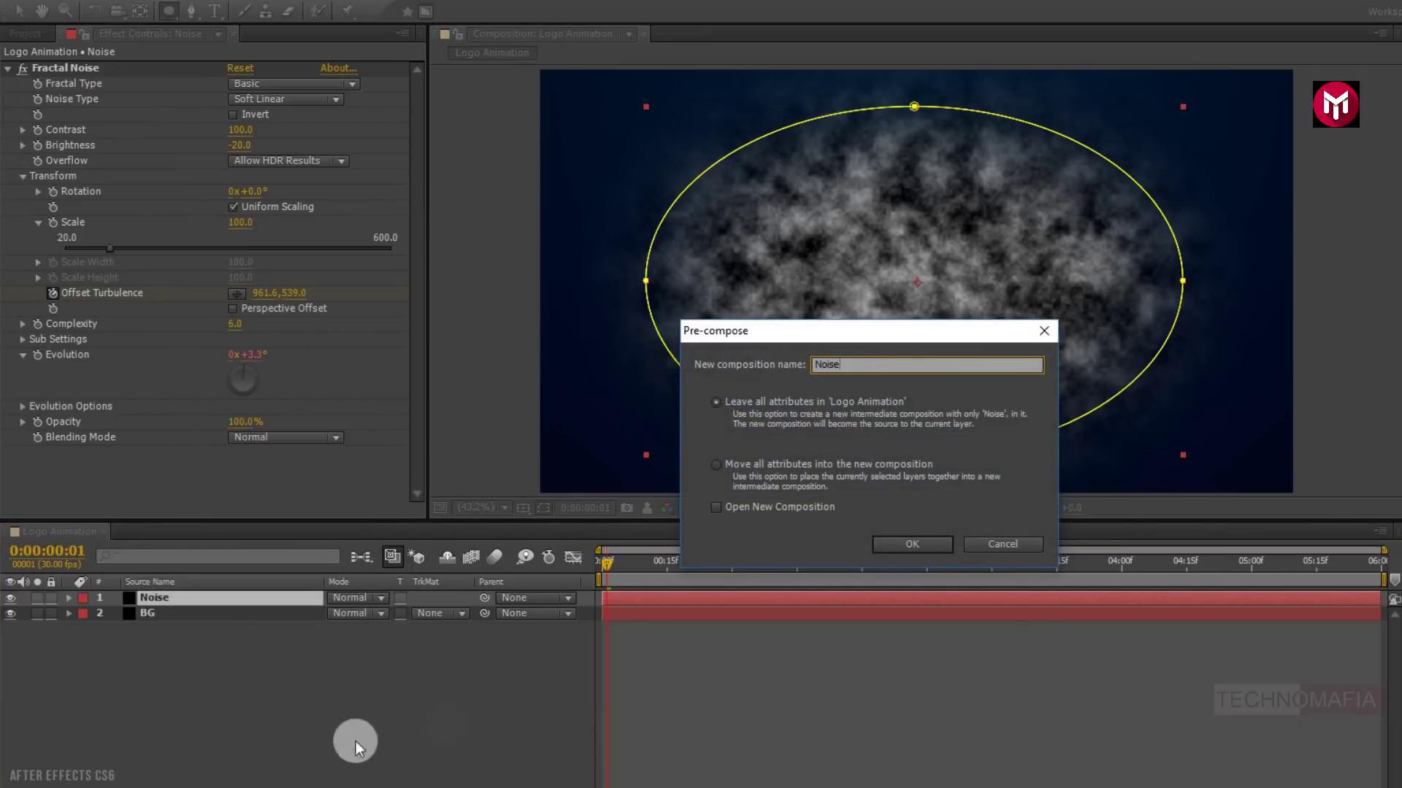
{"action": "left_click", "coordinate": [897, 543]}
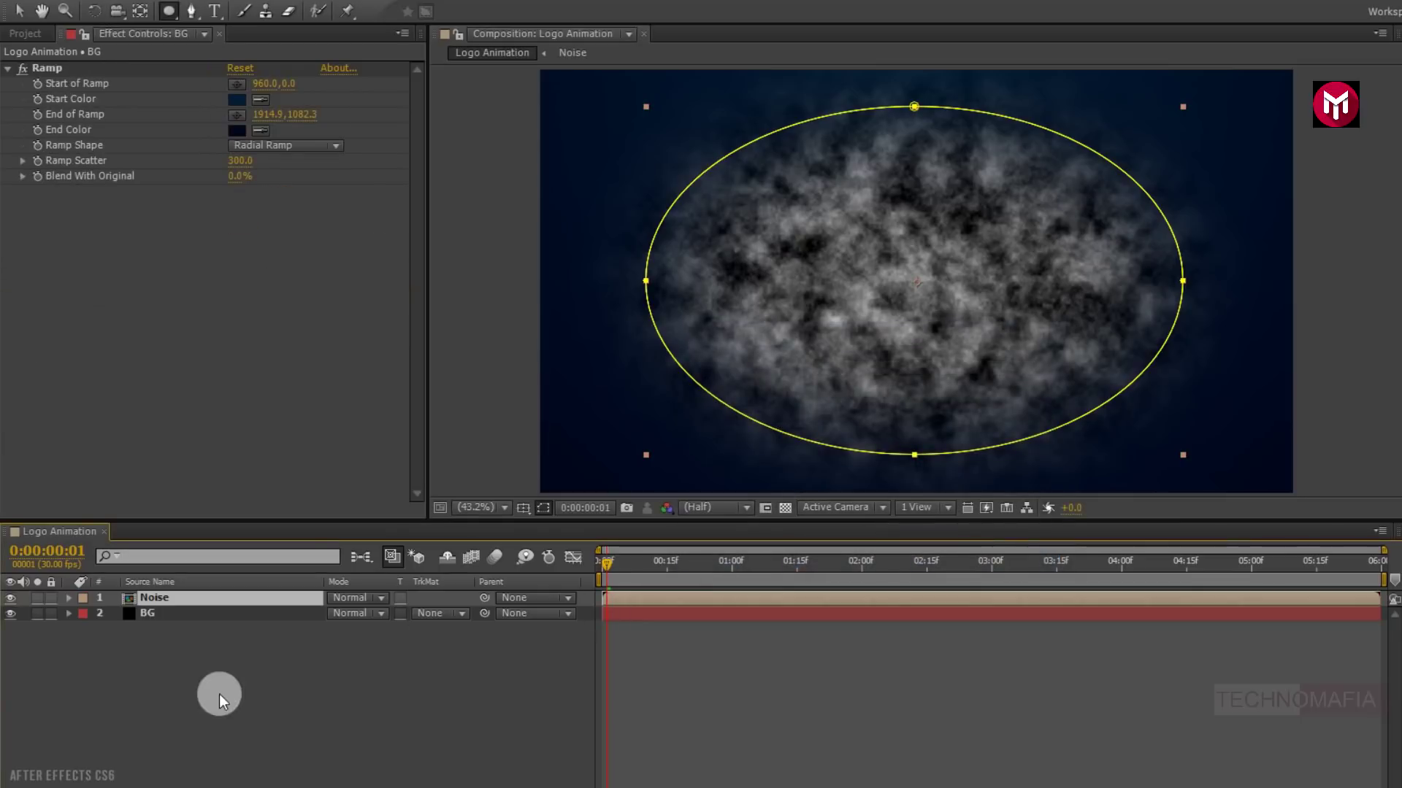
Step: Set the Noise layer's blending mode to Overlay and scrub to 0:00:01:27 to preview it
{"action": "left_click", "coordinate": [169, 602]}
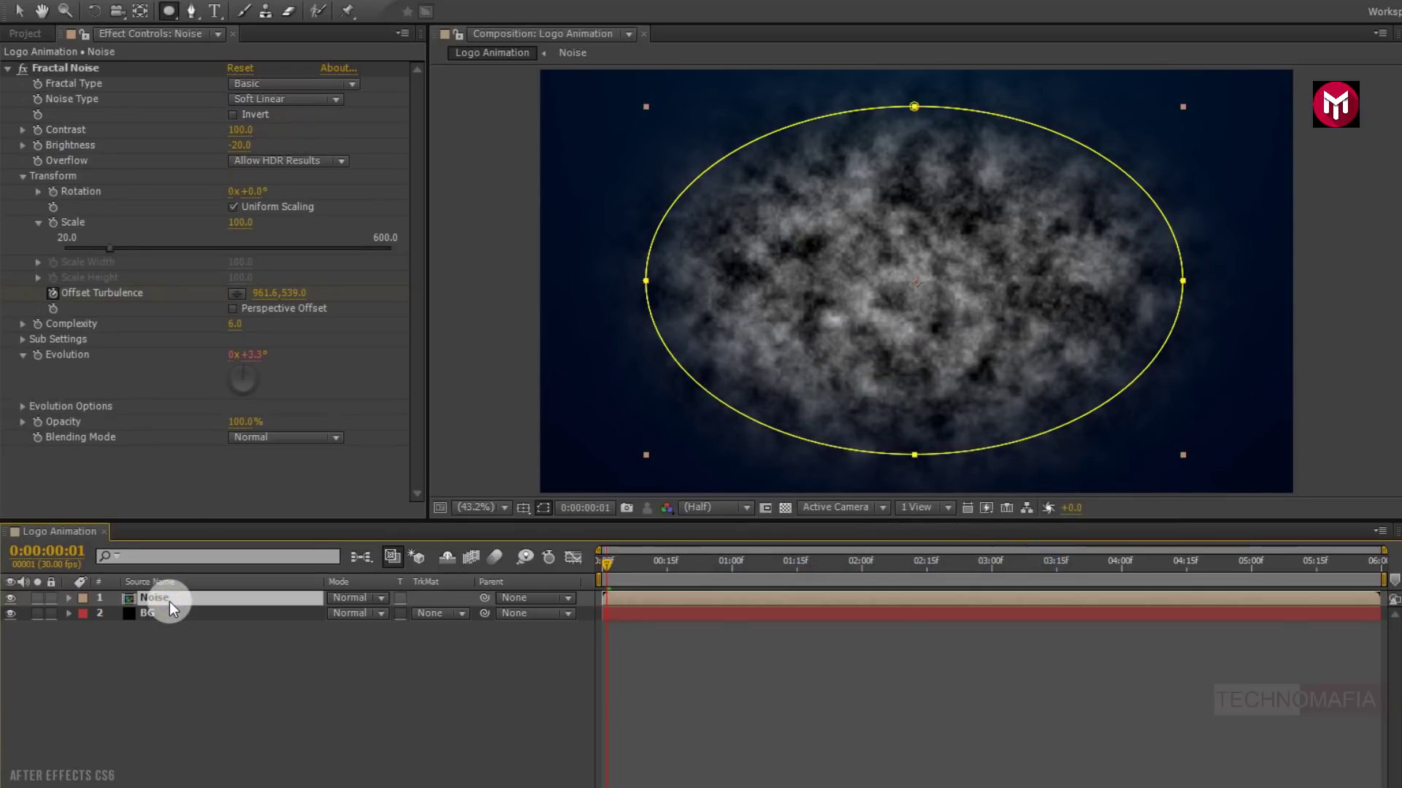
{"action": "left_click", "coordinate": [343, 597]}
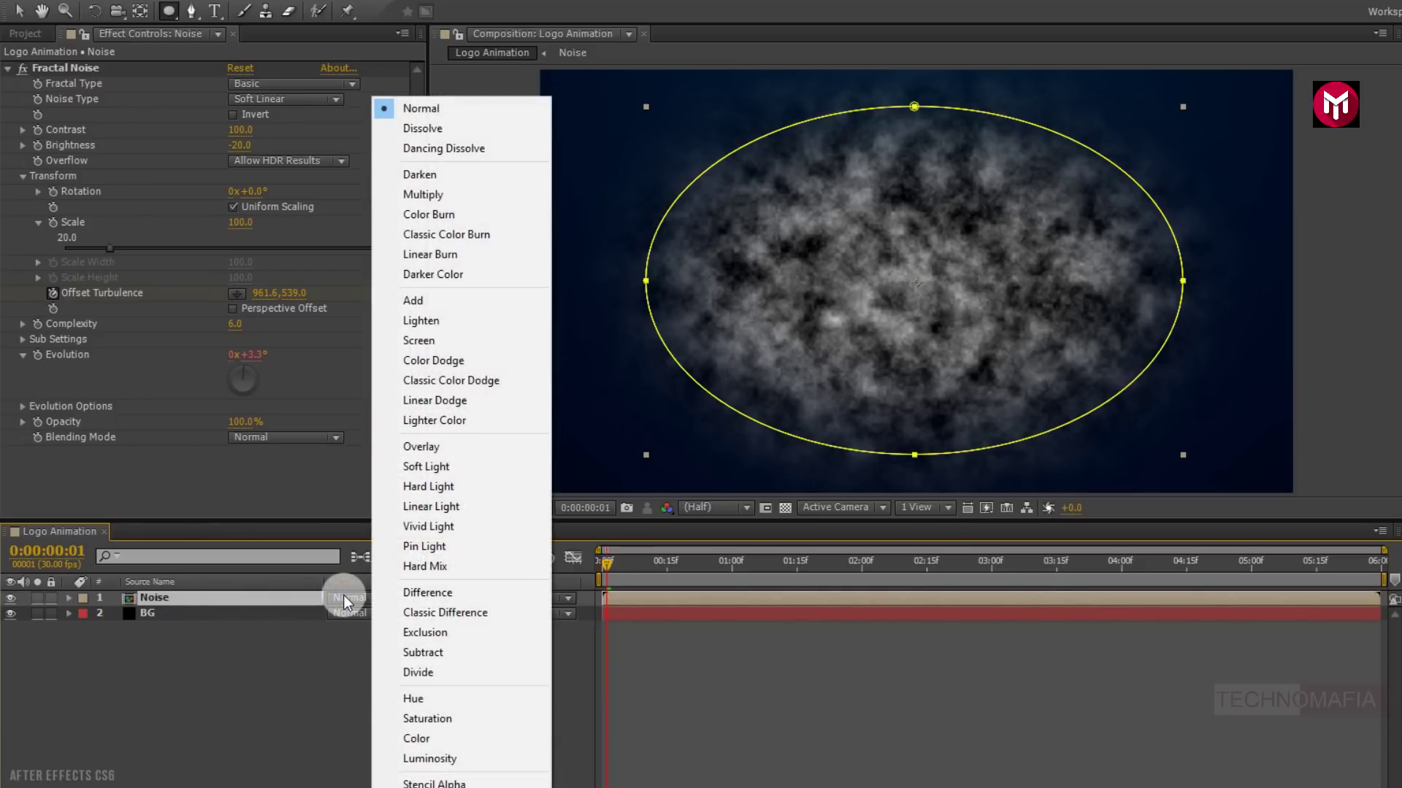
{"action": "left_click", "coordinate": [410, 447]}
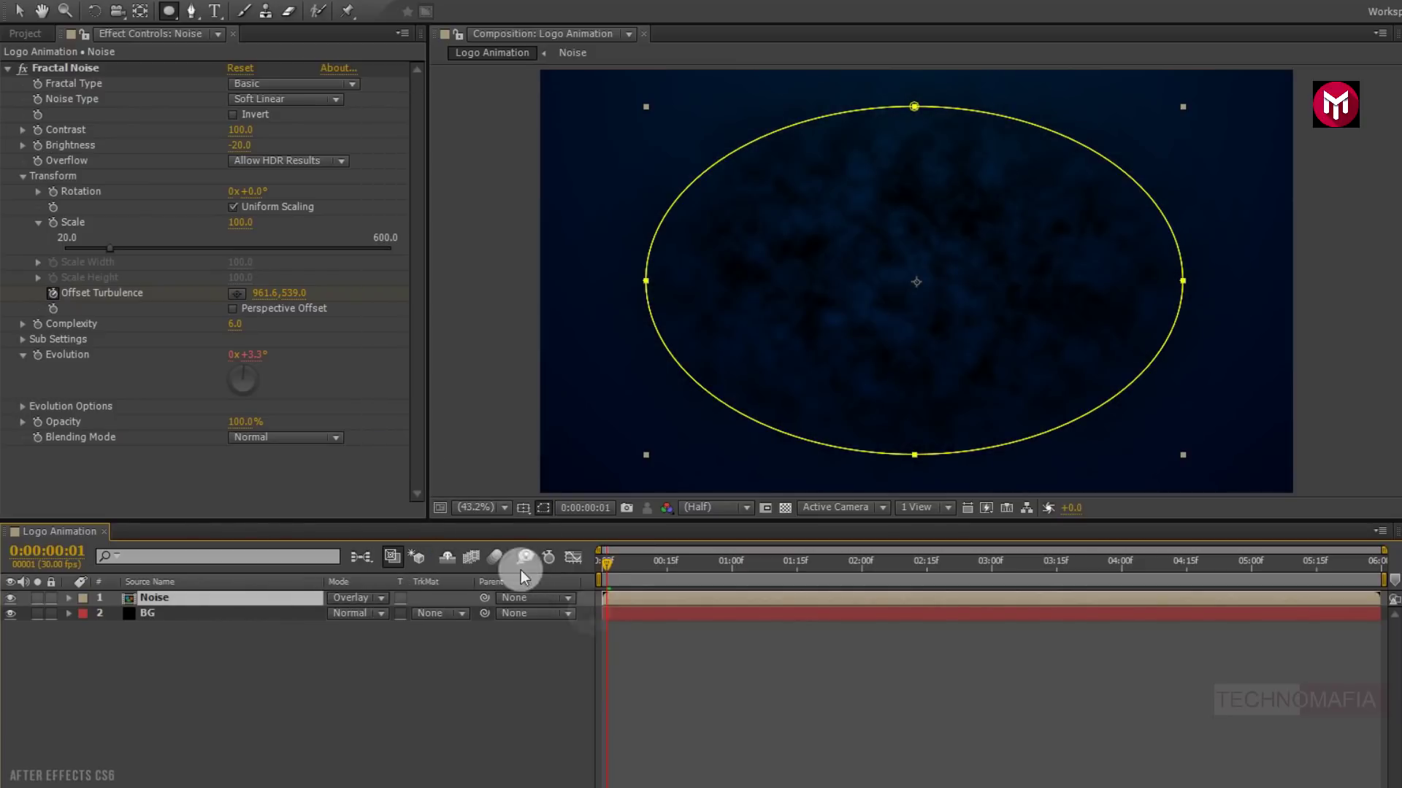
{"action": "left_click_drag", "start_coordinate": [608, 563], "coordinate": [848, 557]}
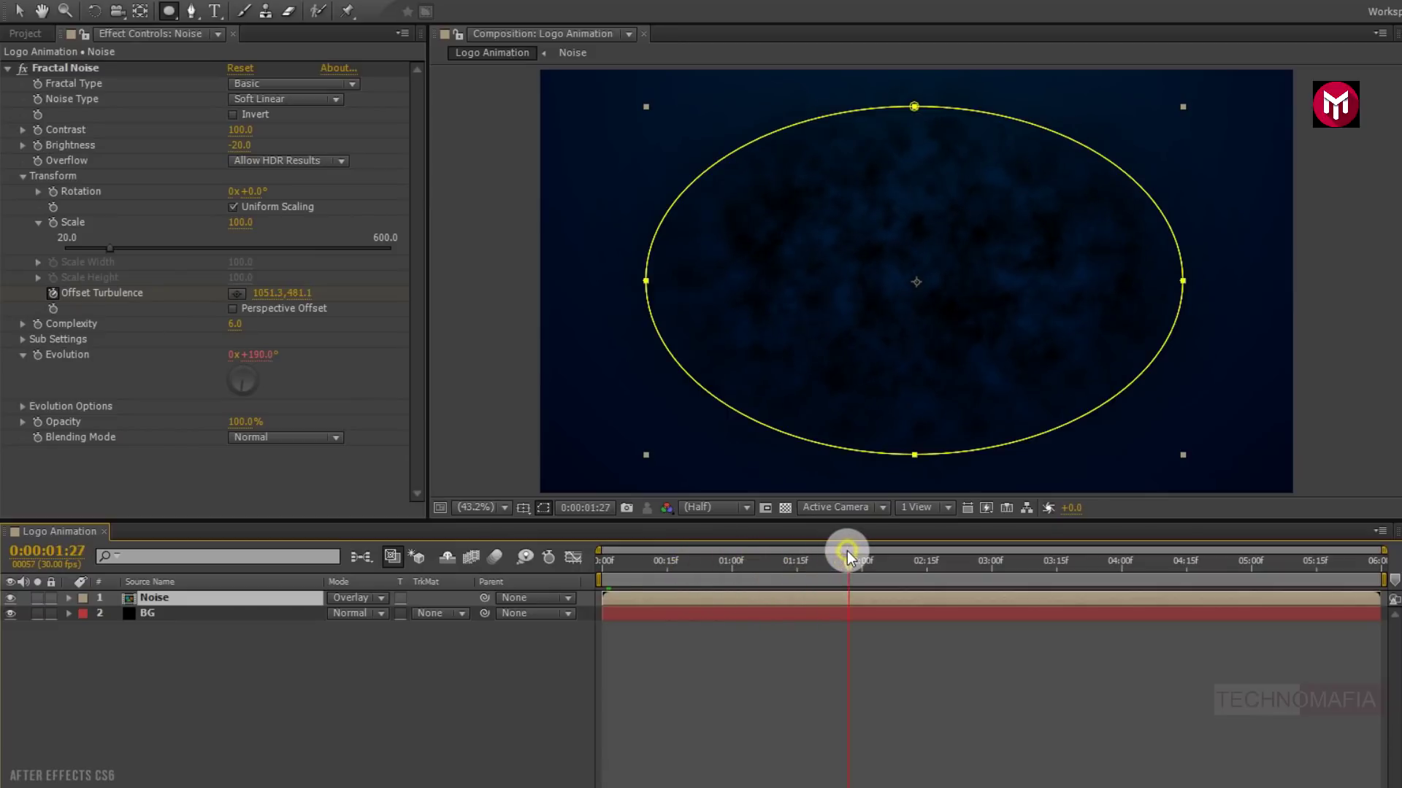
Step: Reduce the Noise layer's opacity to 75%
{"action": "key", "text": "t"}
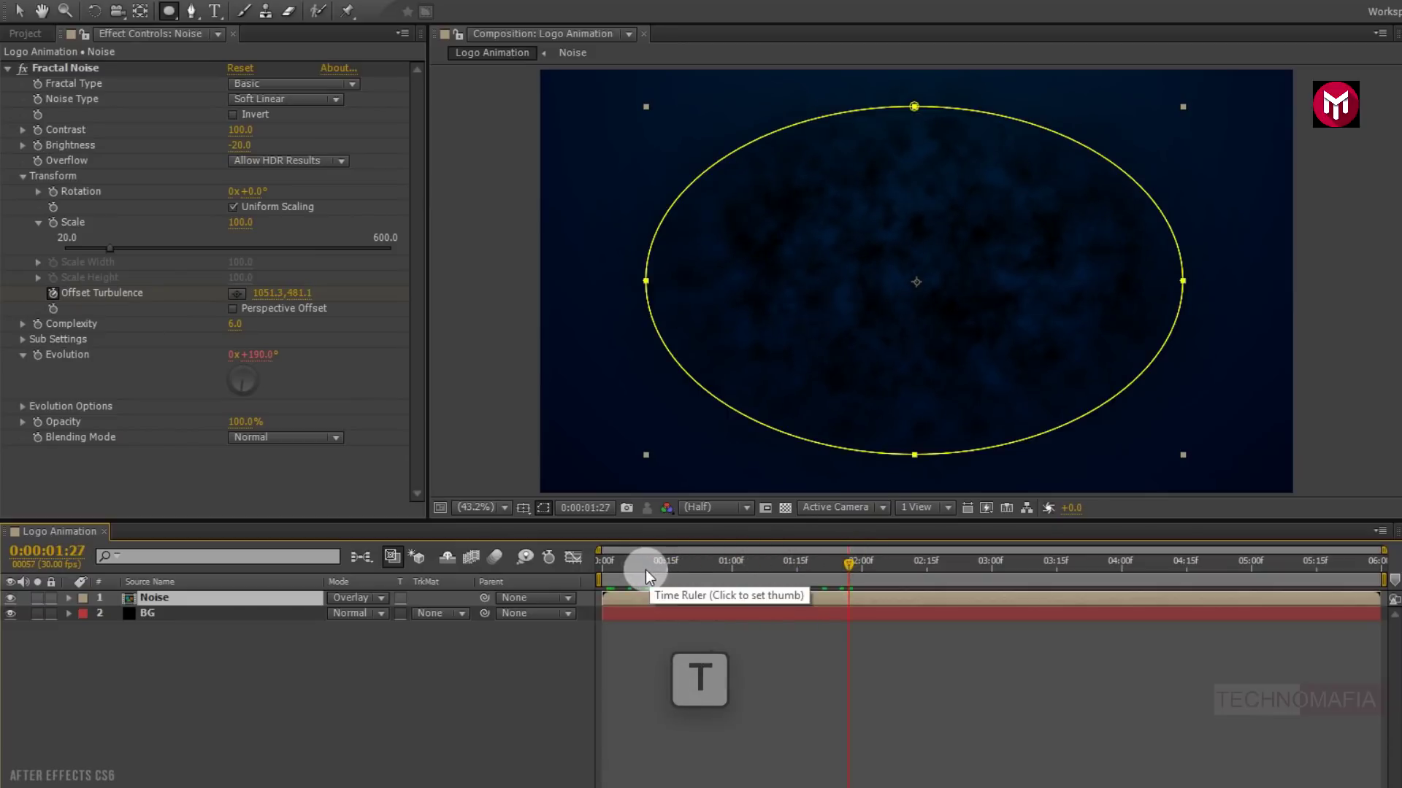
{"action": "key", "text": "t"}
{"action": "left_click", "coordinate": [332, 615]}
{"action": "type", "text": "75"}
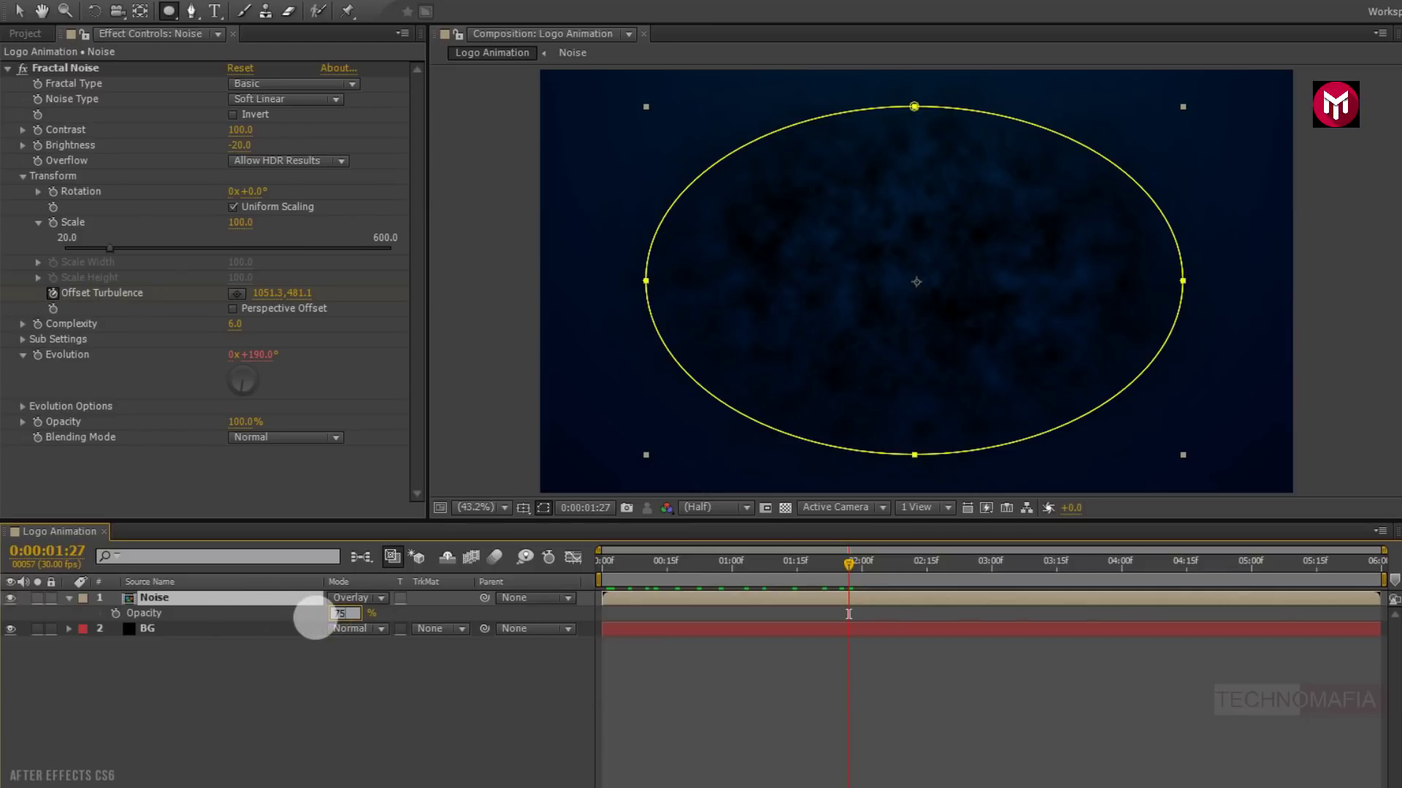
{"action": "key", "text": "Return"}
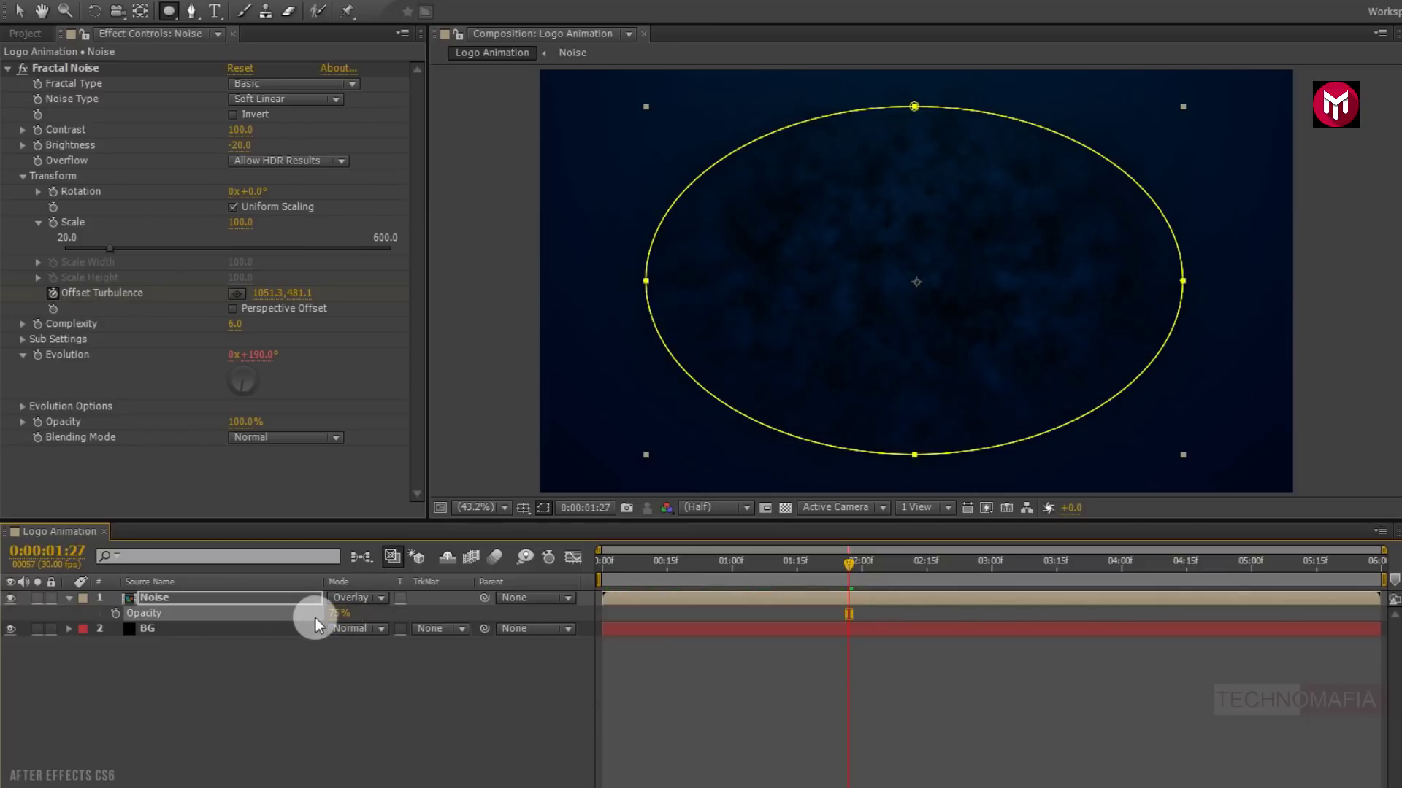
{"action": "left_click", "coordinate": [68, 598]}
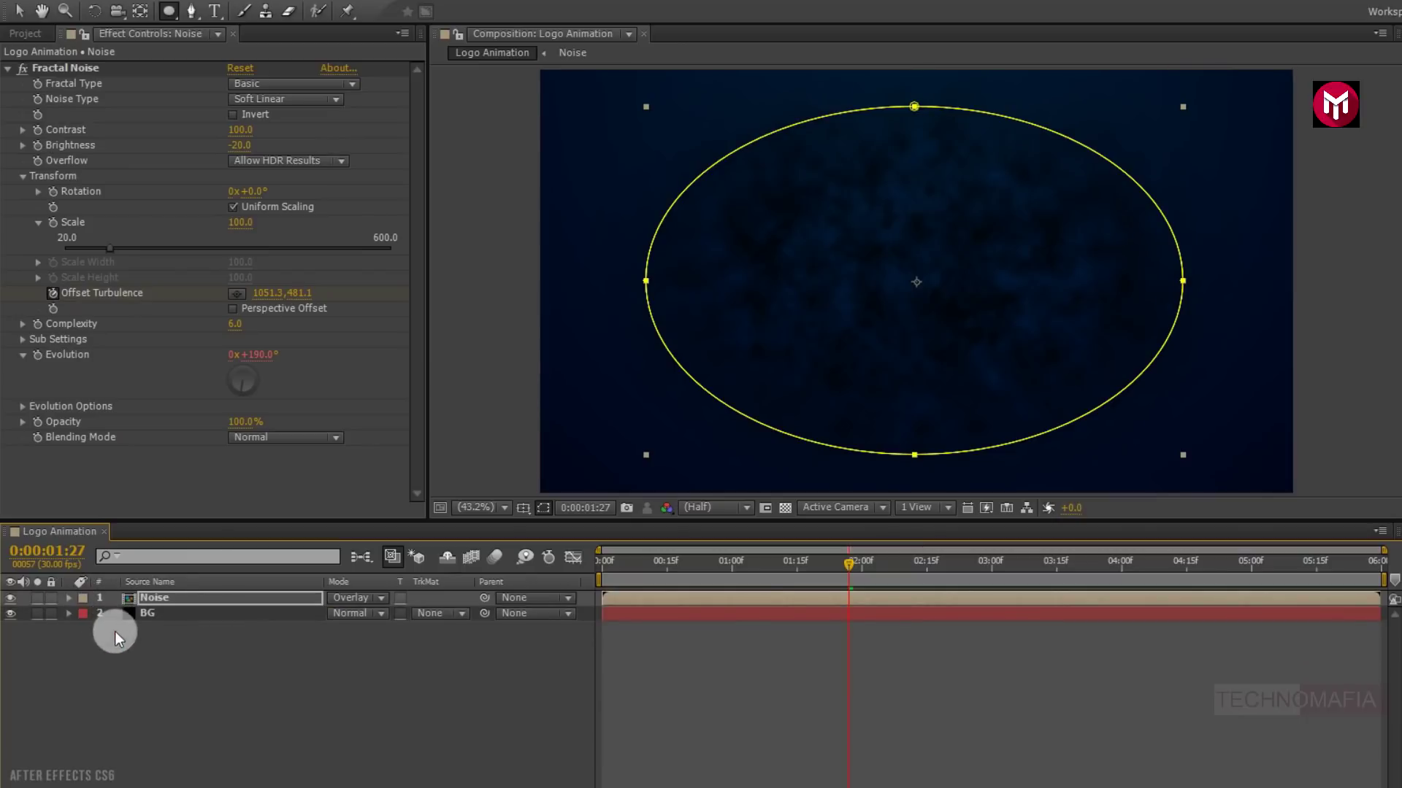
Step: Add HP Logo.png above the Noise layer in the composition and scale it to 85%
{"action": "left_click", "coordinate": [125, 638]}
{"action": "left_click", "coordinate": [25, 34]}
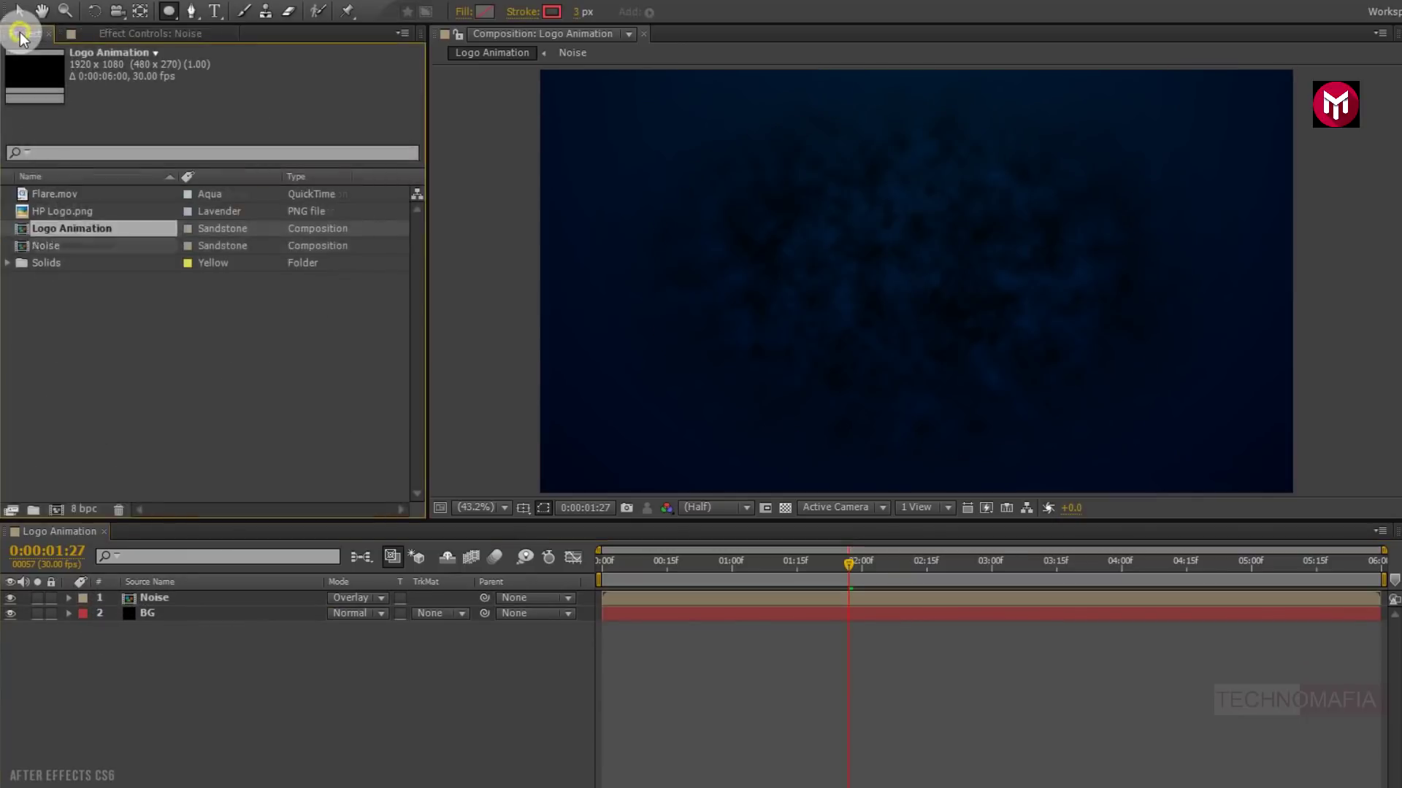
{"action": "left_click", "coordinate": [49, 213]}
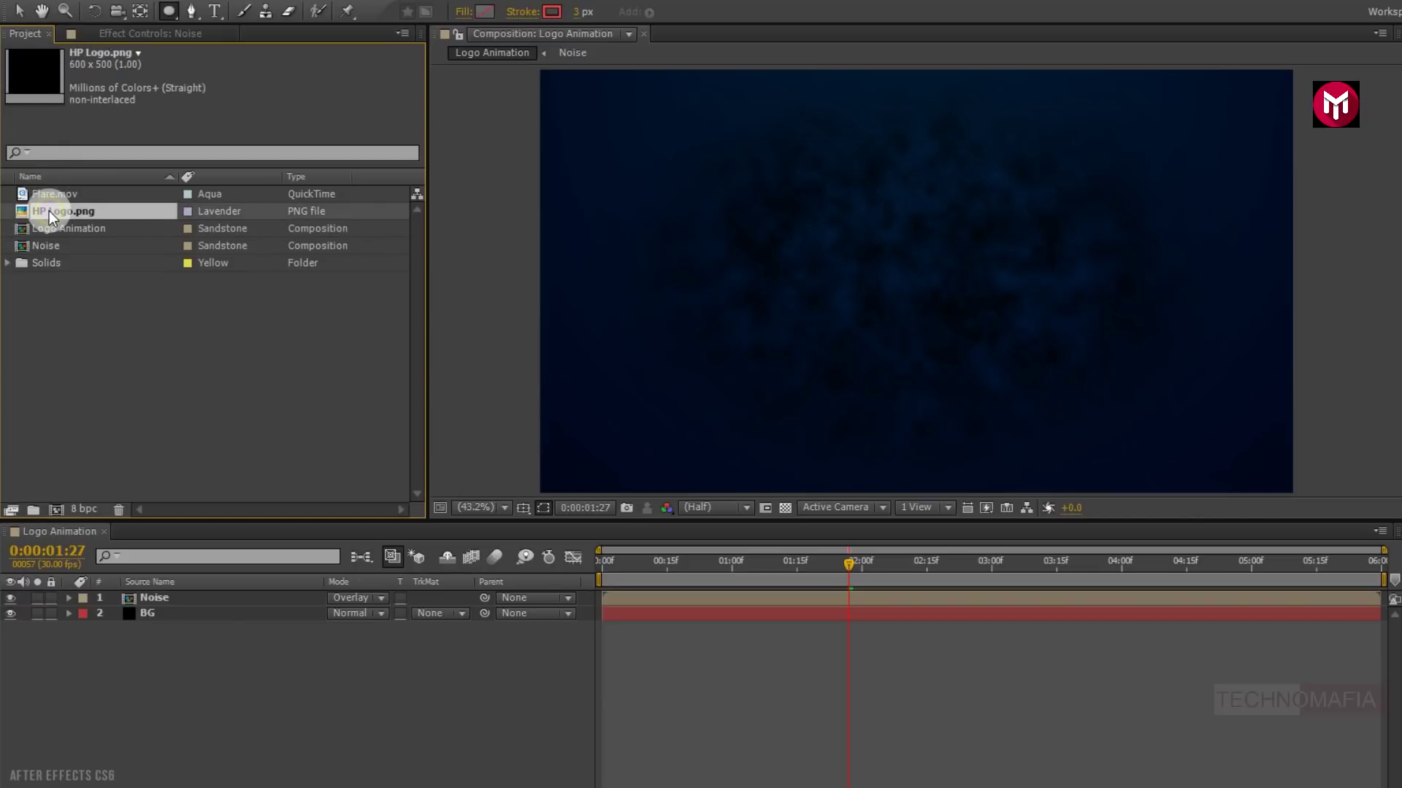
{"action": "left_click_drag", "start_coordinate": [50, 213], "coordinate": [185, 598]}
{"action": "key", "text": "s"}
{"action": "key", "text": "s"}
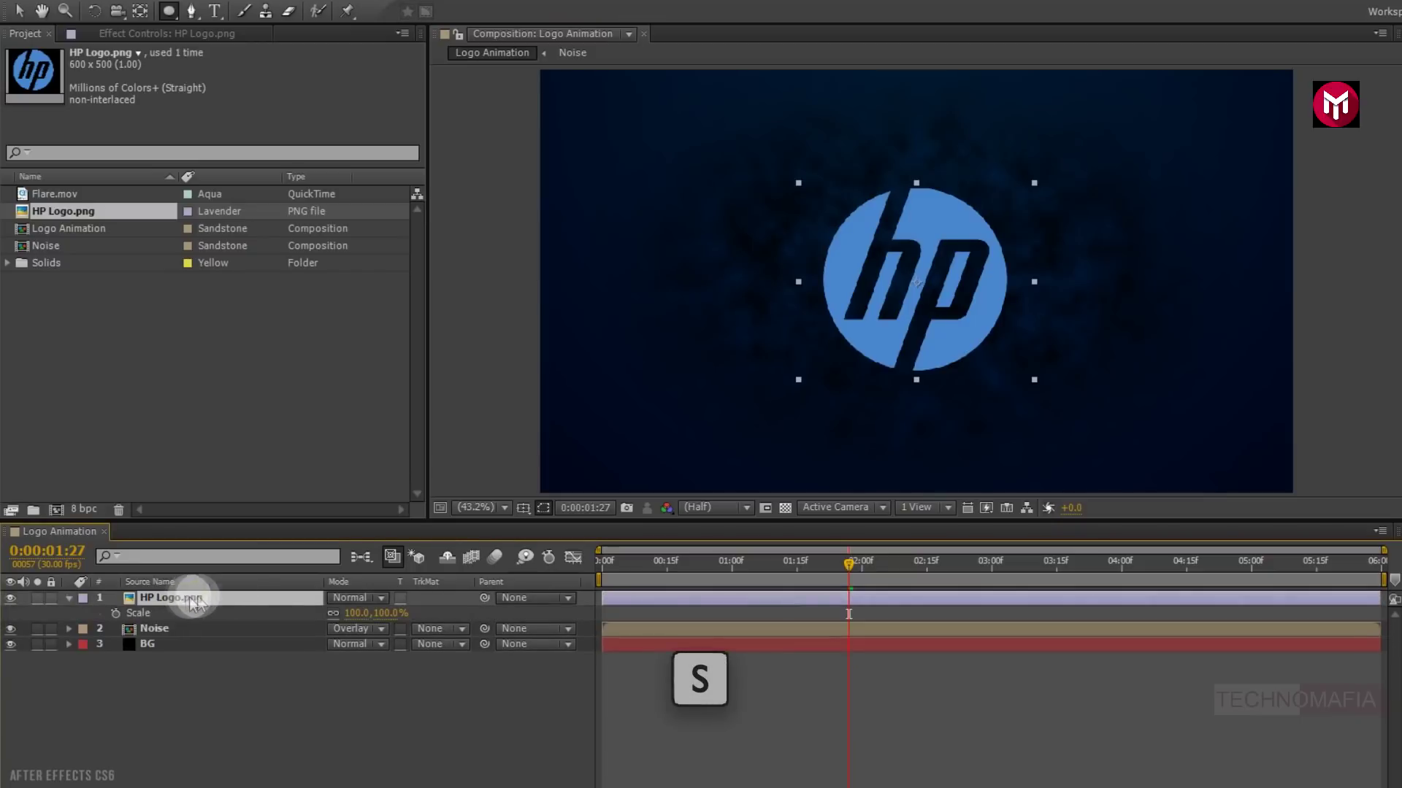
{"action": "left_click_drag", "start_coordinate": [350, 621], "coordinate": [344, 620]}
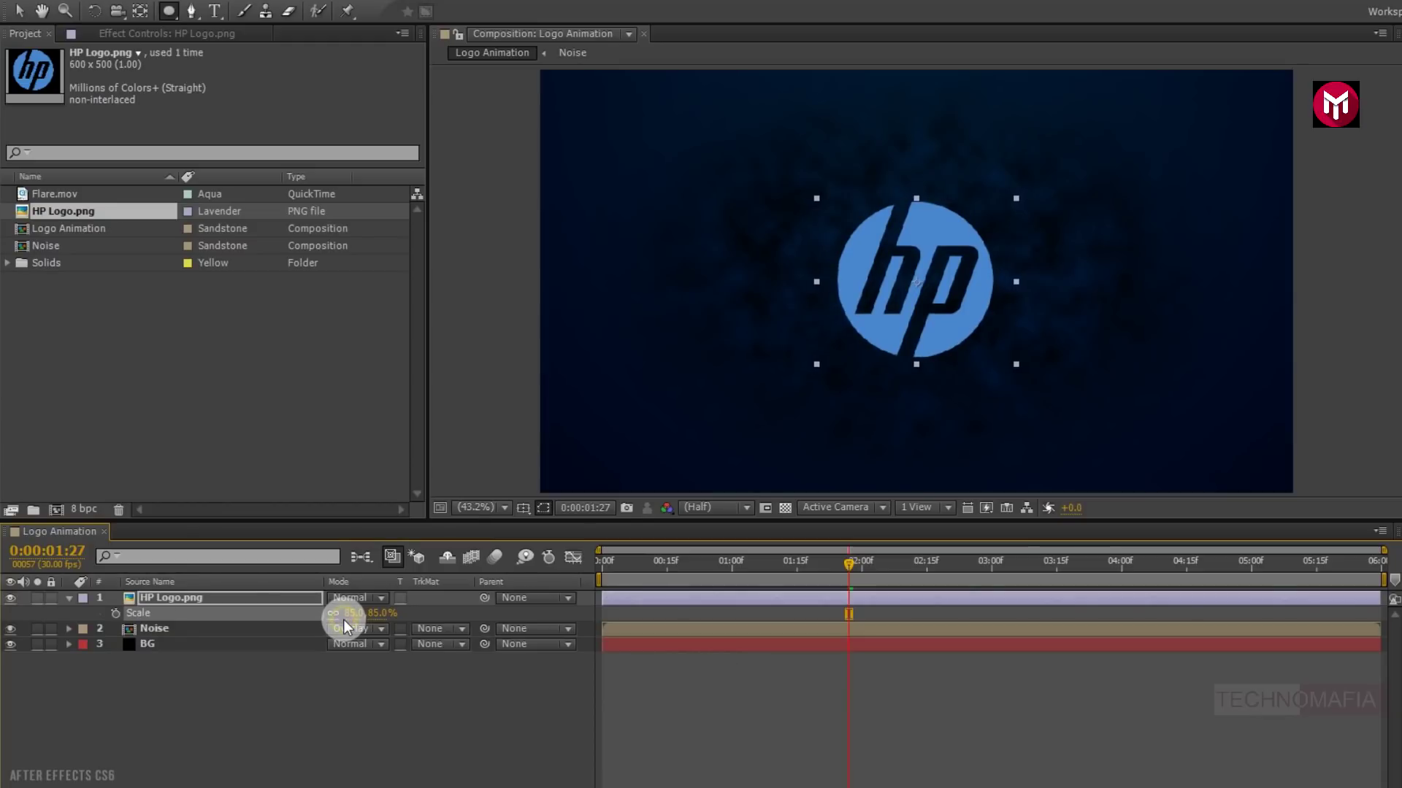
{"action": "left_click", "coordinate": [70, 599]}
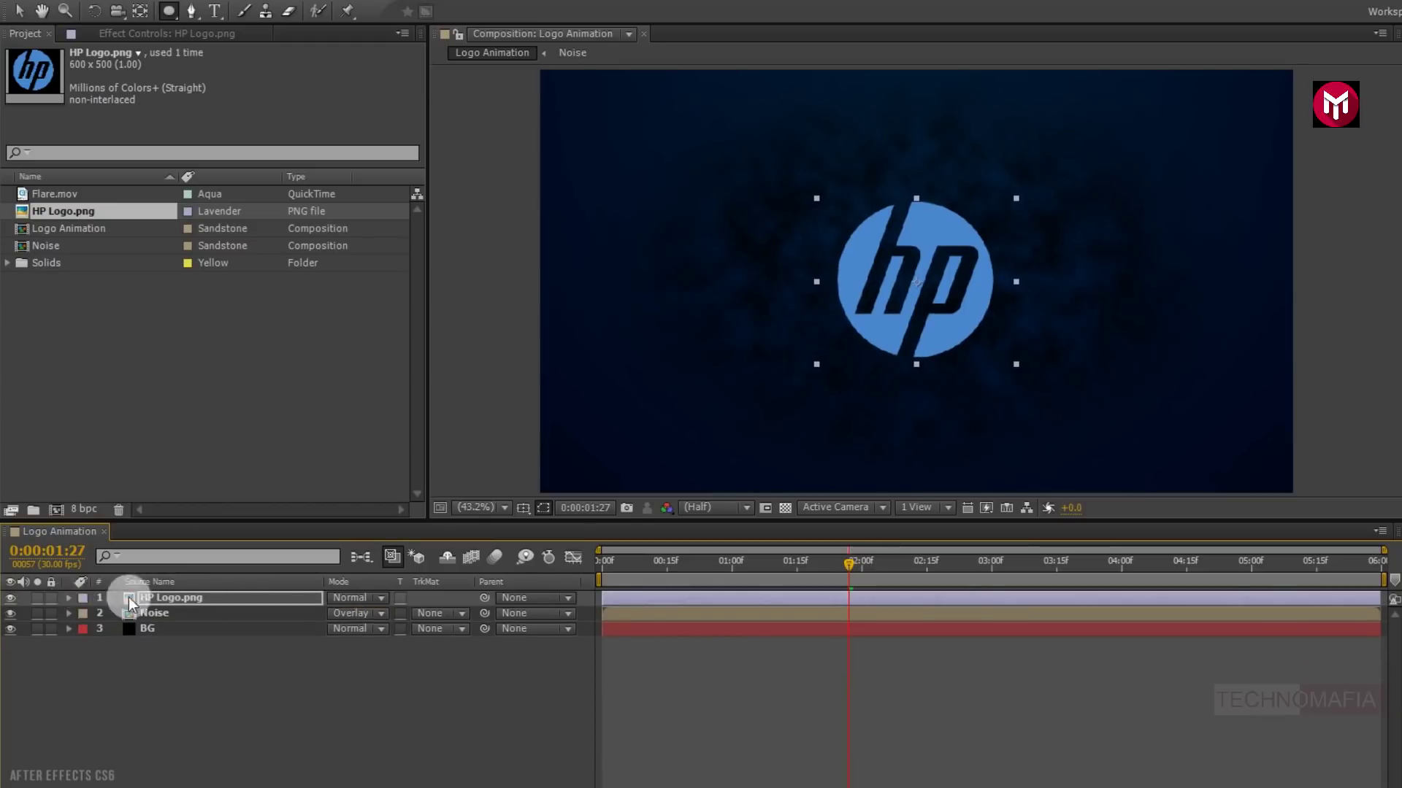
Step: Pre-compose the HP Logo.png layer as Logo, moving all attributes into the new composition
{"action": "left_click", "coordinate": [173, 593]}
{"action": "right_click", "coordinate": [174, 596]}
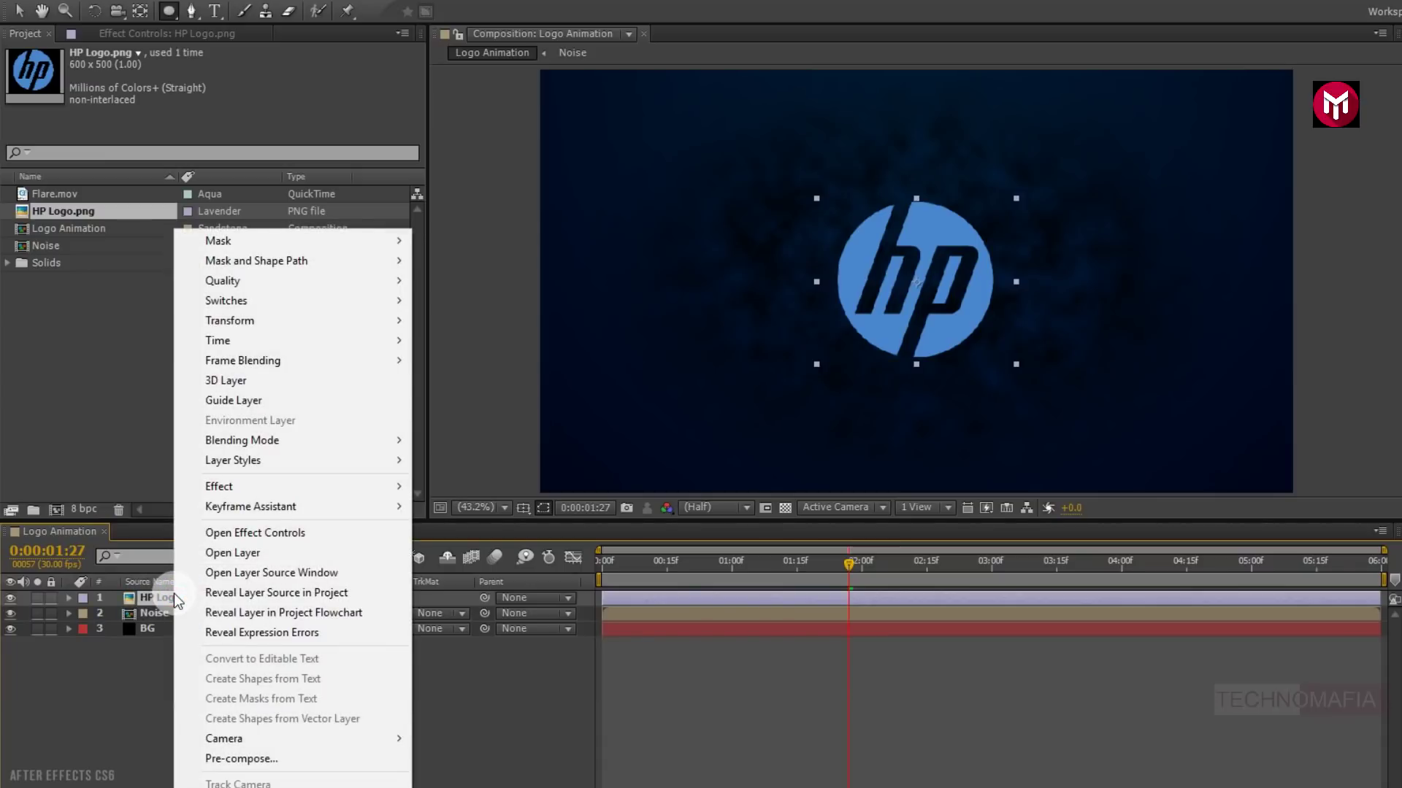
{"action": "left_click", "coordinate": [261, 756]}
{"action": "type", "text": "Logo"}
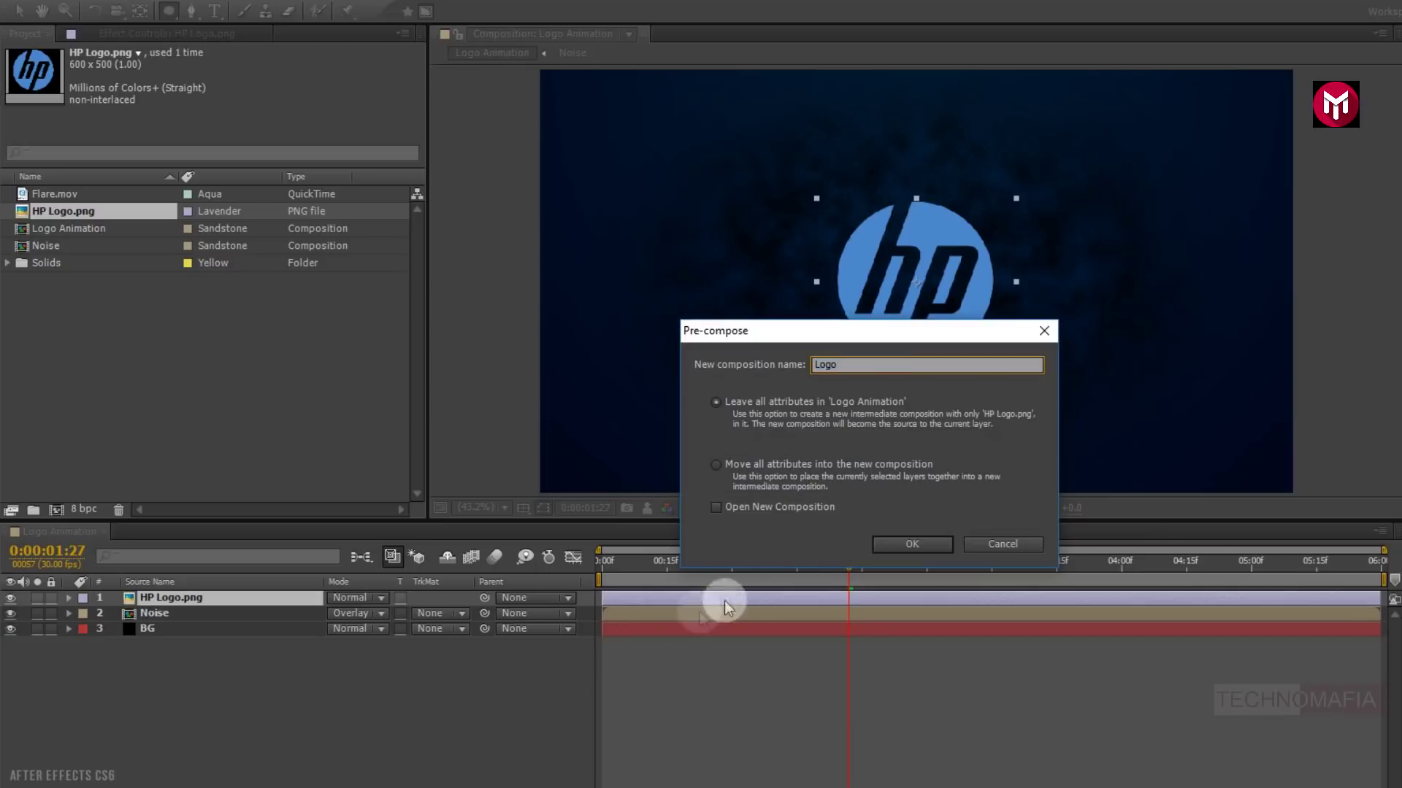
{"action": "left_click", "coordinate": [763, 464]}
{"action": "left_click", "coordinate": [895, 545]}
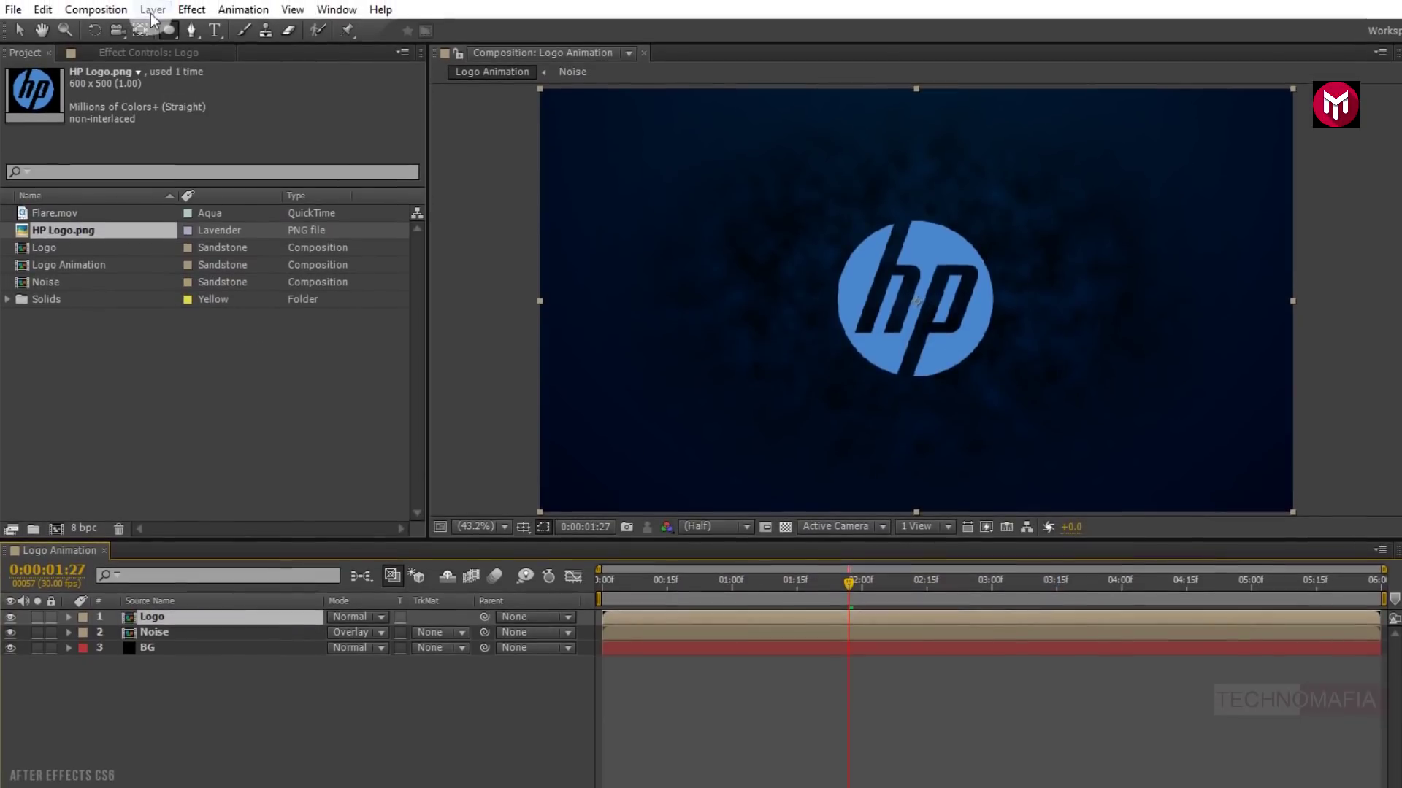
Step: Auto-trace the Logo layer's Alpha channel on the current frame to create masks along the logo outline
{"action": "left_click", "coordinate": [152, 10]}
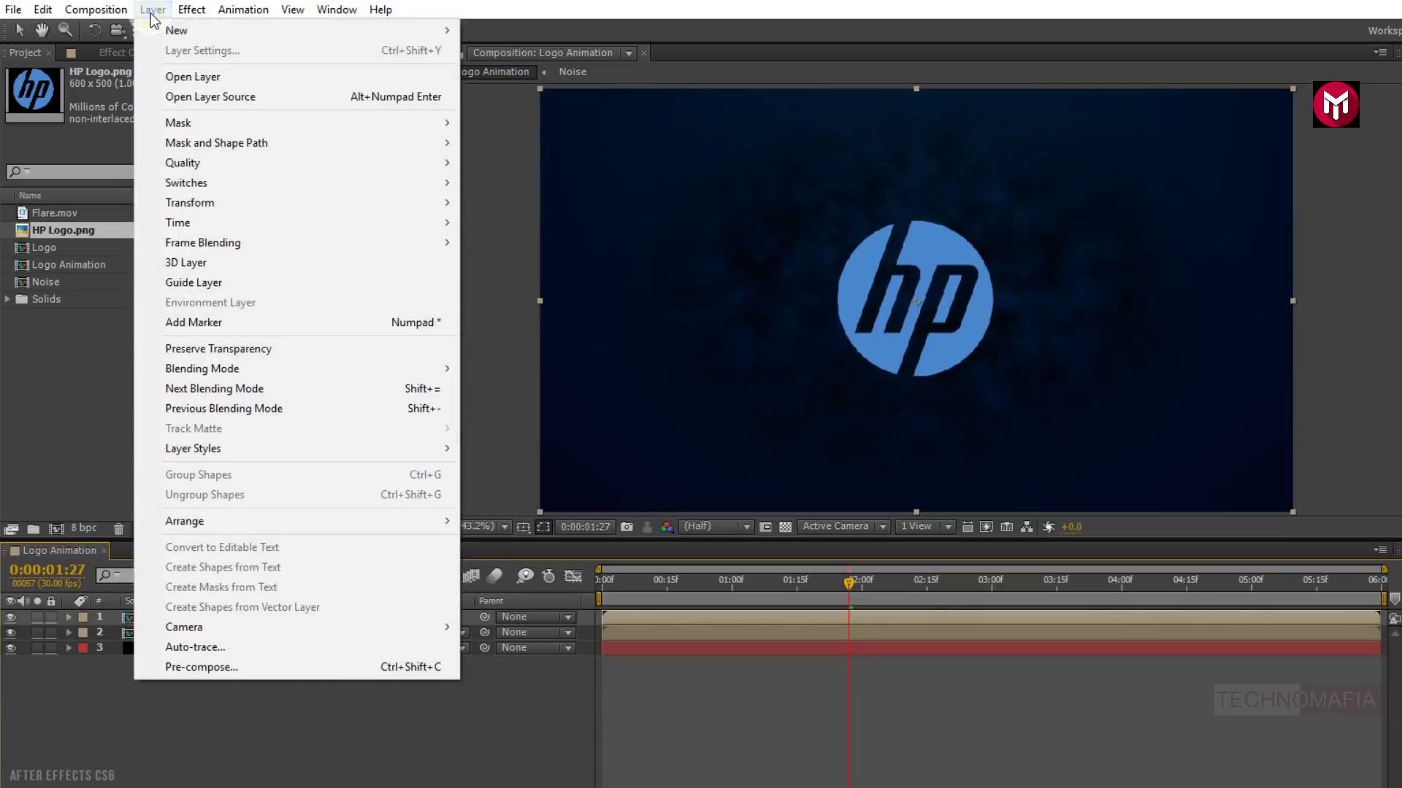
{"action": "left_click", "coordinate": [217, 649]}
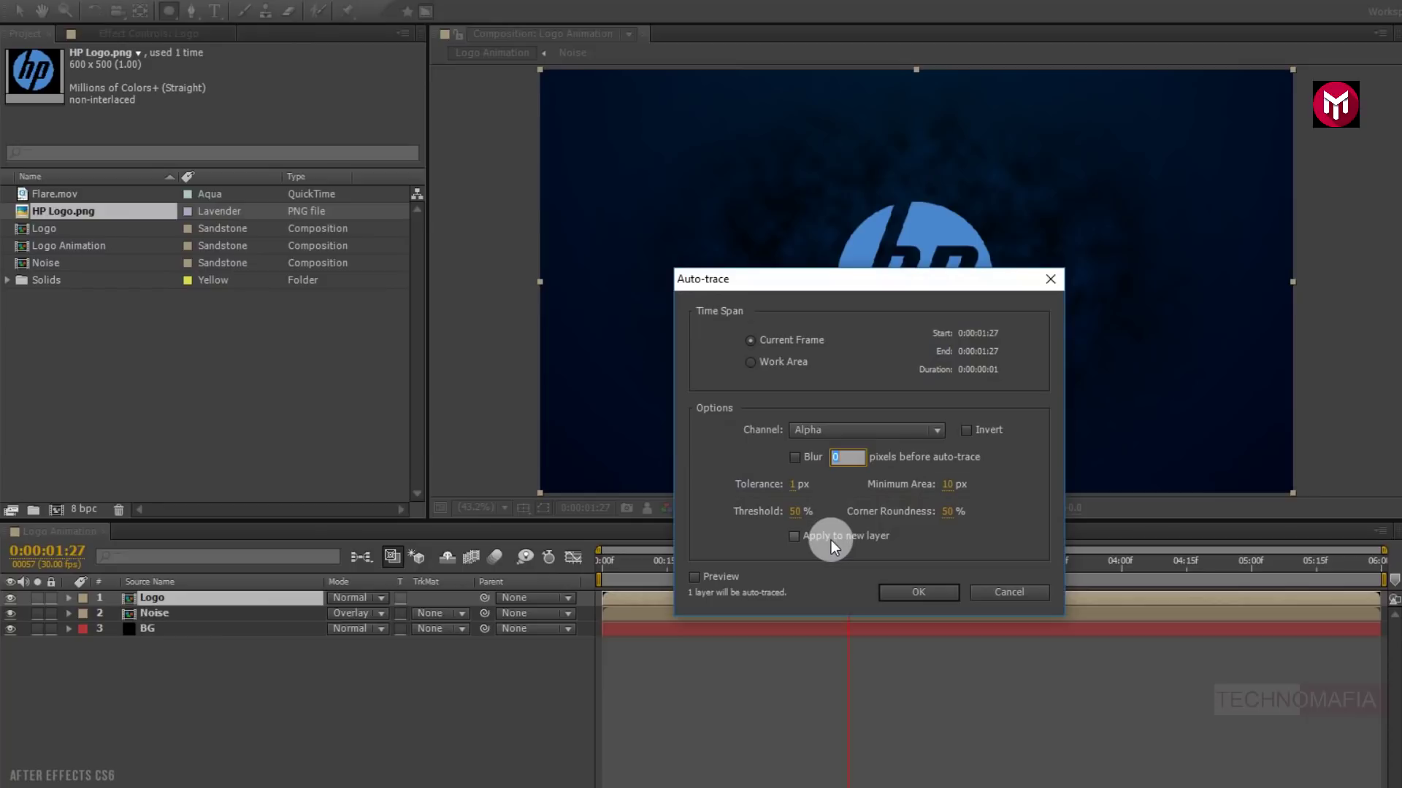
{"action": "left_click", "coordinate": [896, 588]}
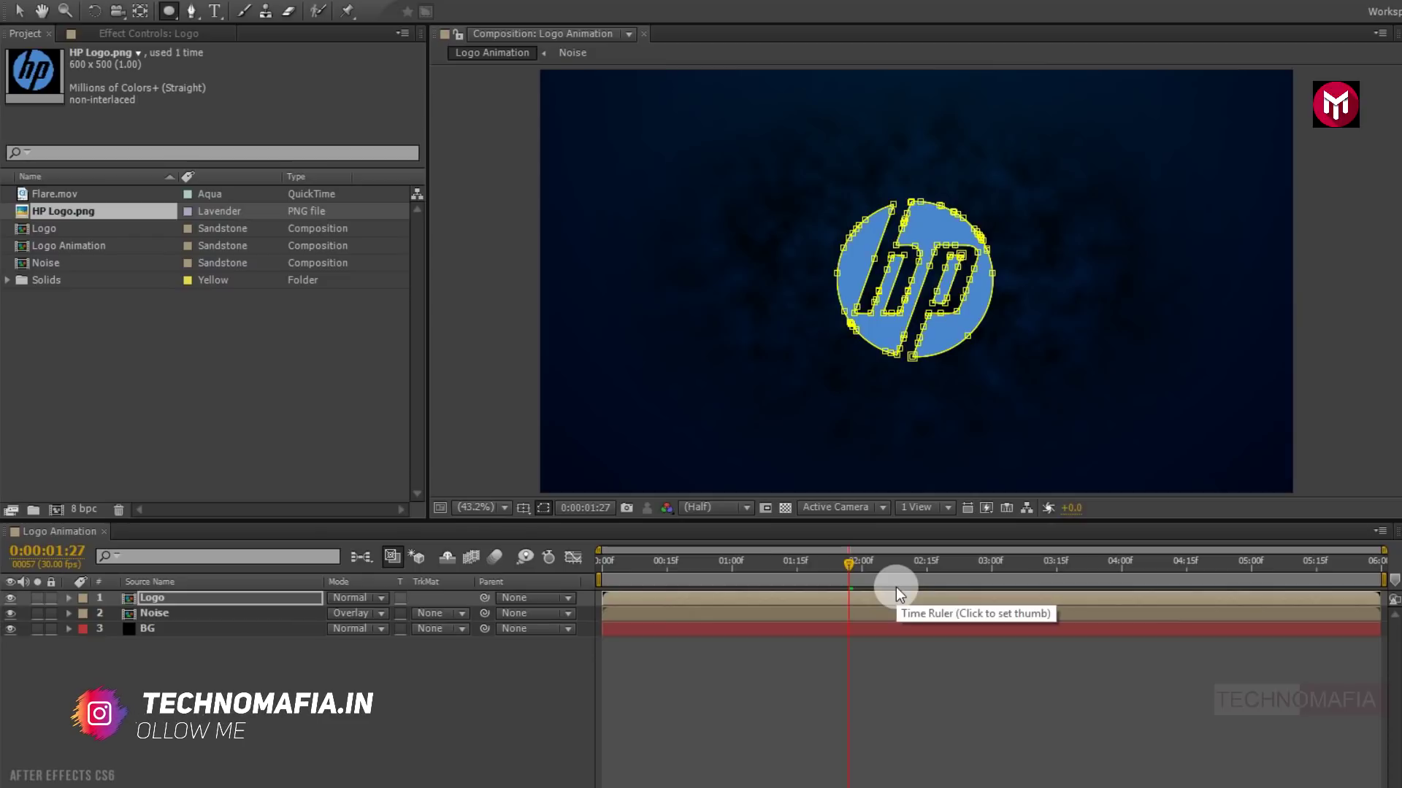
Step: Apply the Video Copilot Saber effect to the Logo layer and choose its Electric preset
{"action": "left_click", "coordinate": [267, 602]}
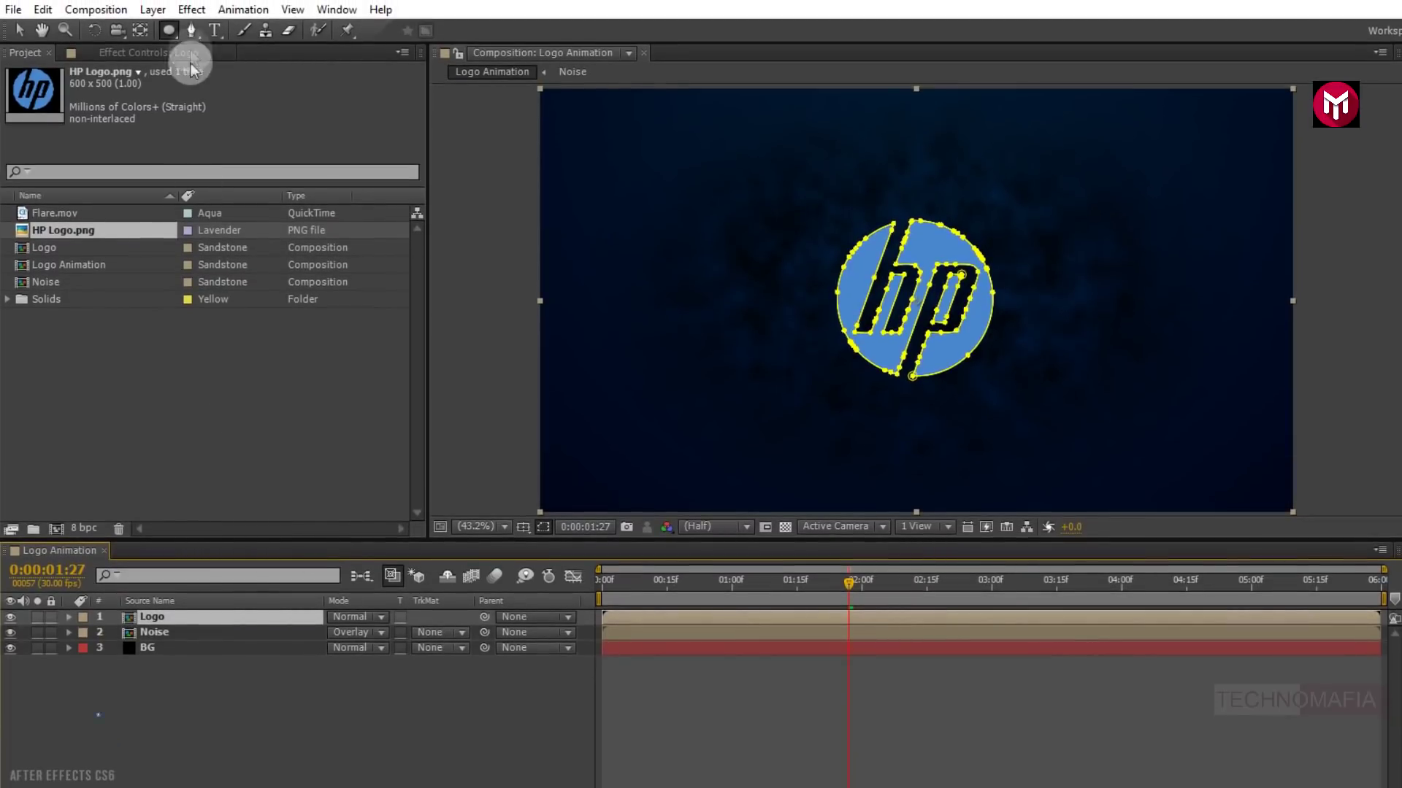
{"action": "left_click", "coordinate": [191, 5]}
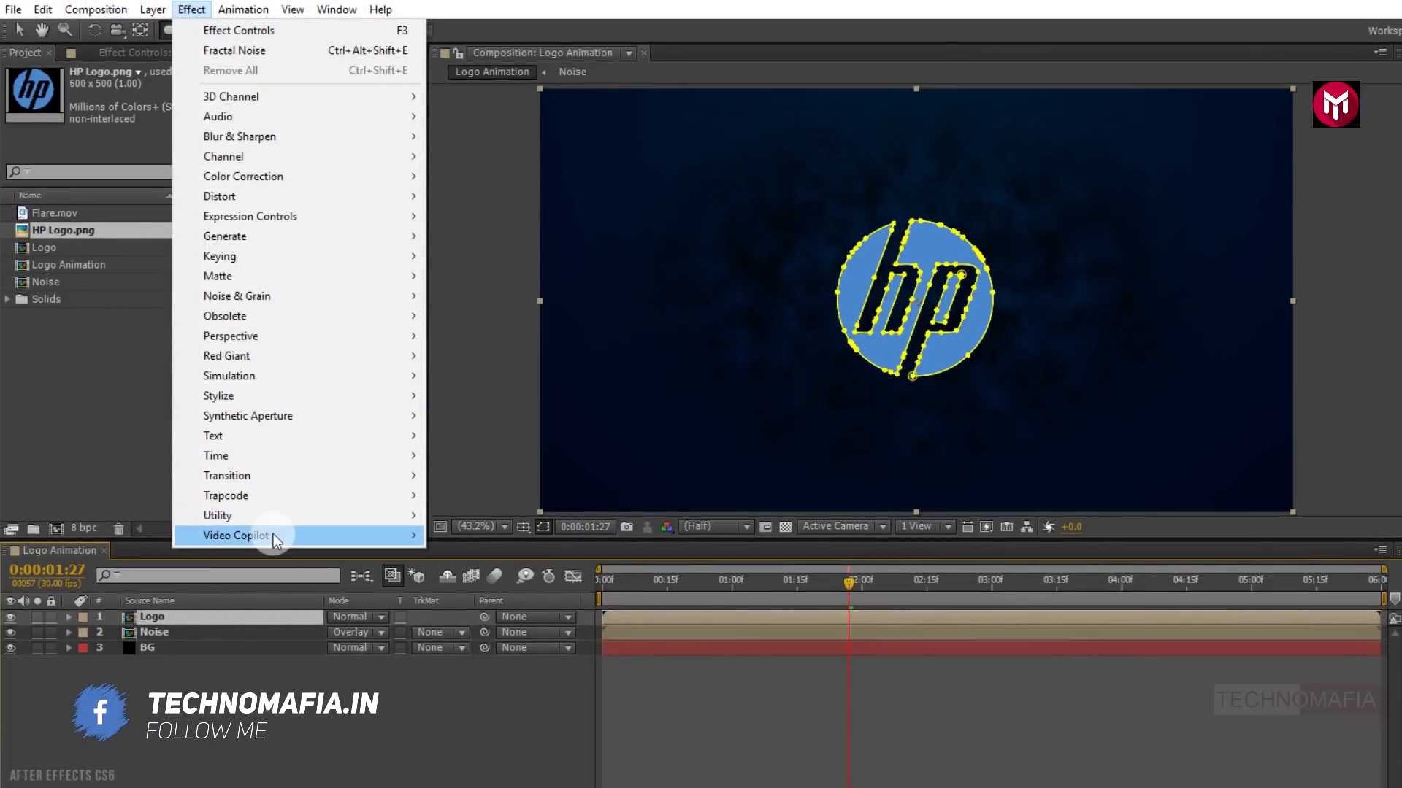
{"action": "mouse_move", "coordinate": [271, 534]}
{"action": "left_click", "coordinate": [487, 557]}
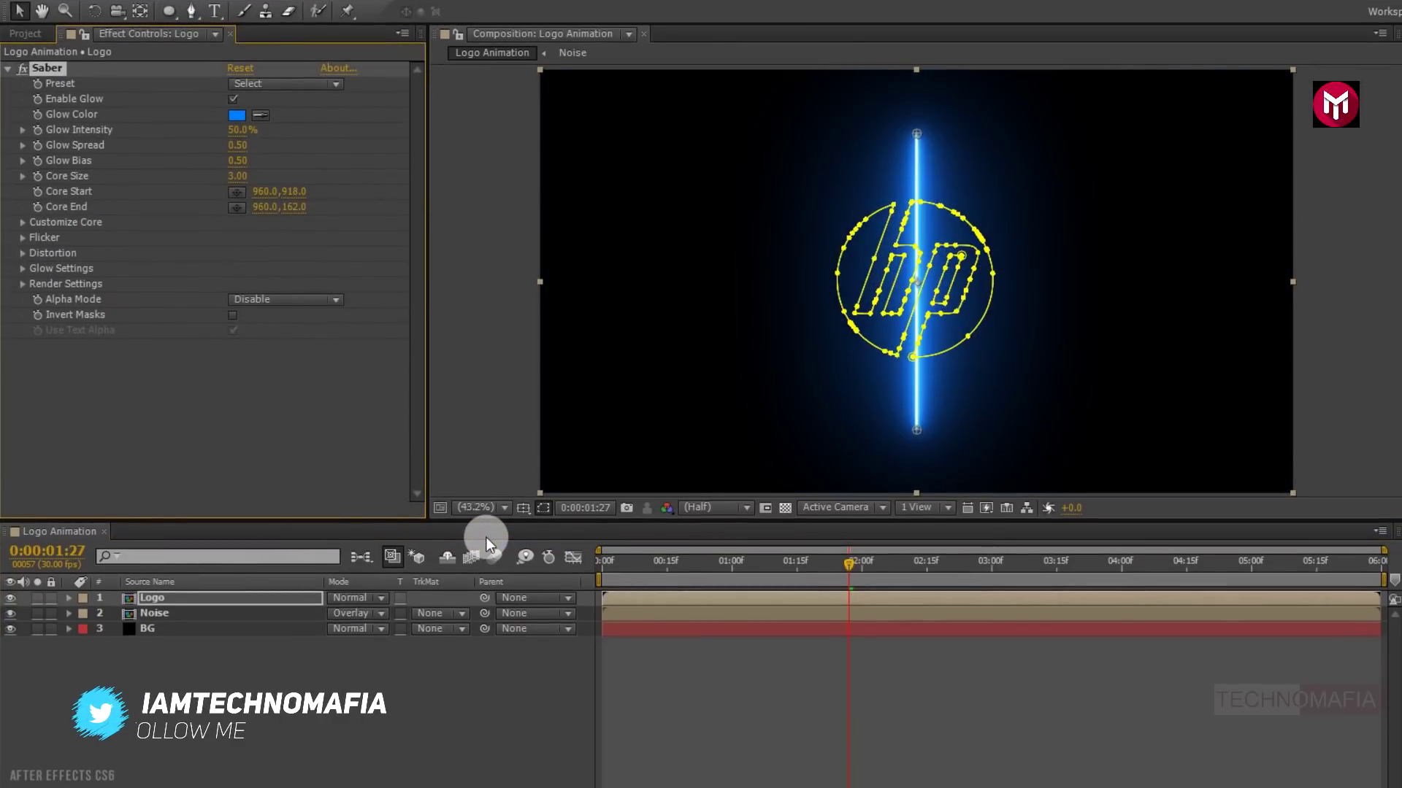
{"action": "left_click", "coordinate": [311, 84]}
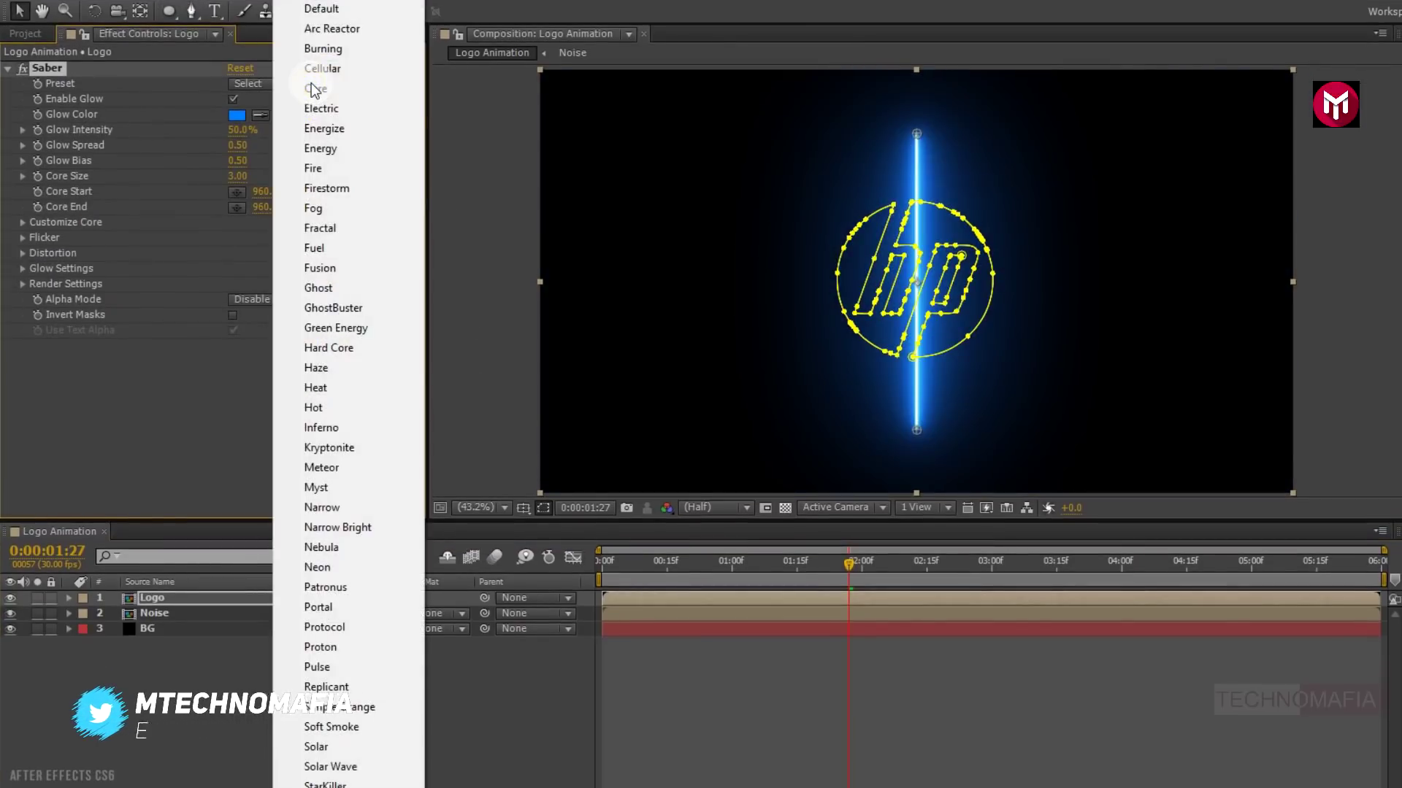
{"action": "left_click", "coordinate": [327, 109]}
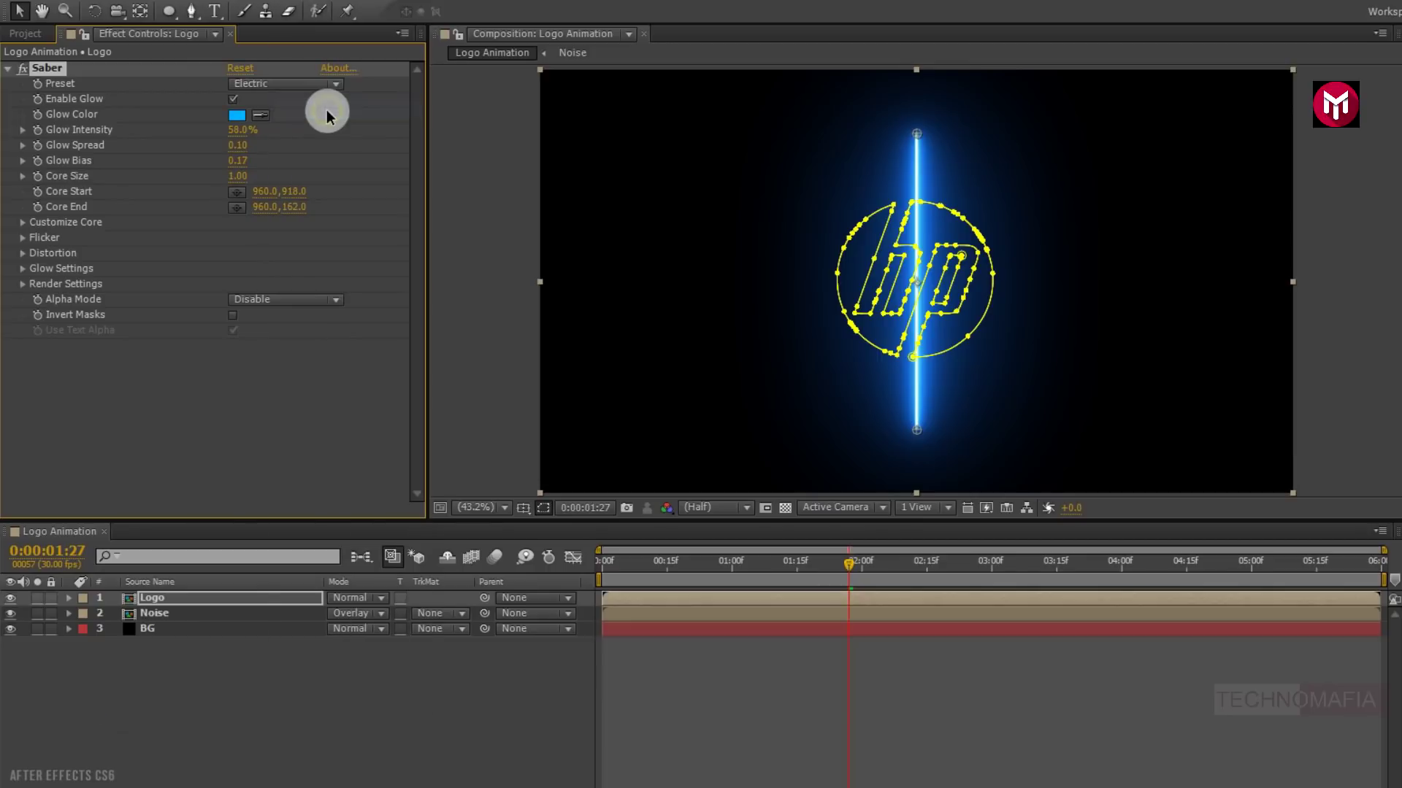
Step: Set Saber's Core Type to Layer Masks and hide the mask outlines in the composition view
{"action": "left_click", "coordinate": [23, 222]}
{"action": "left_click", "coordinate": [237, 238]}
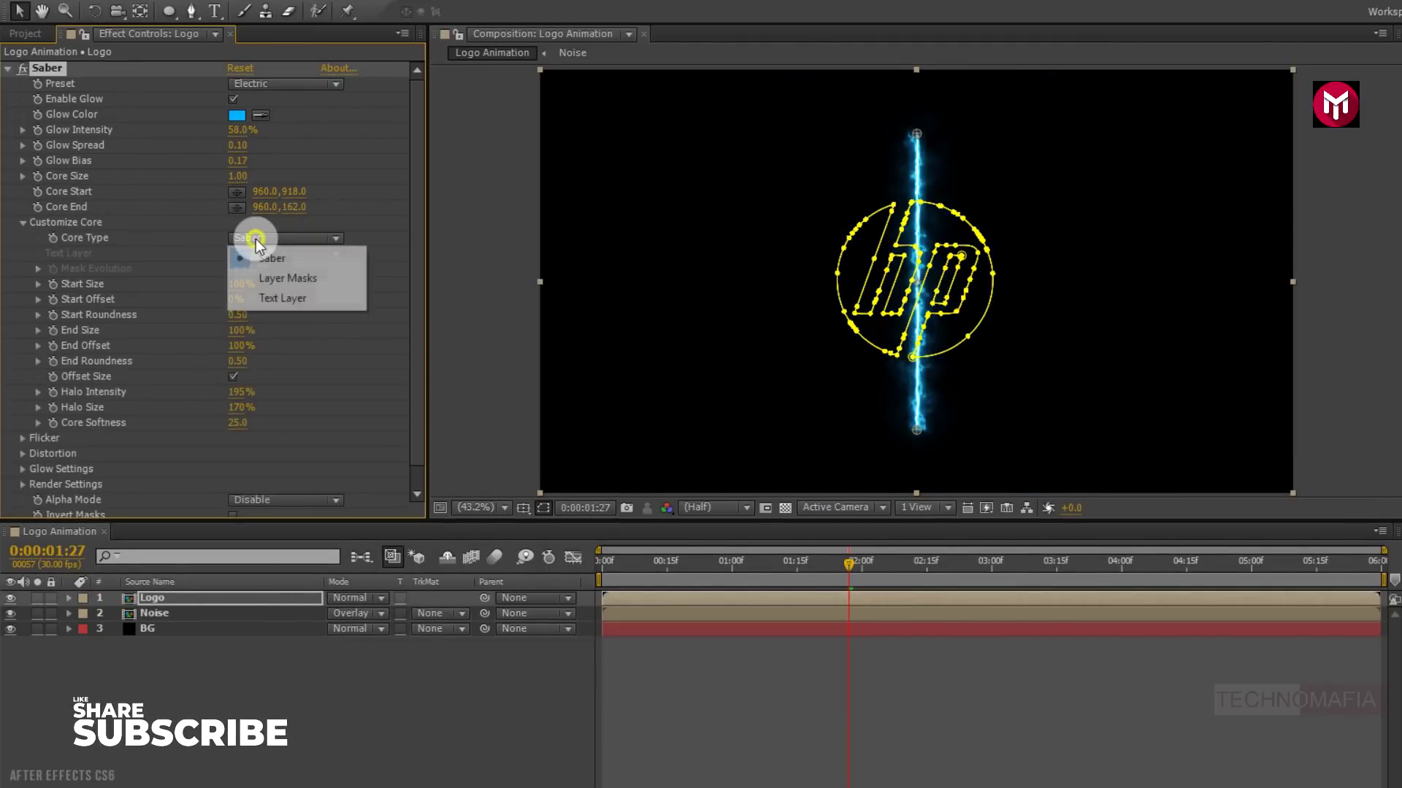
{"action": "left_click", "coordinate": [276, 280]}
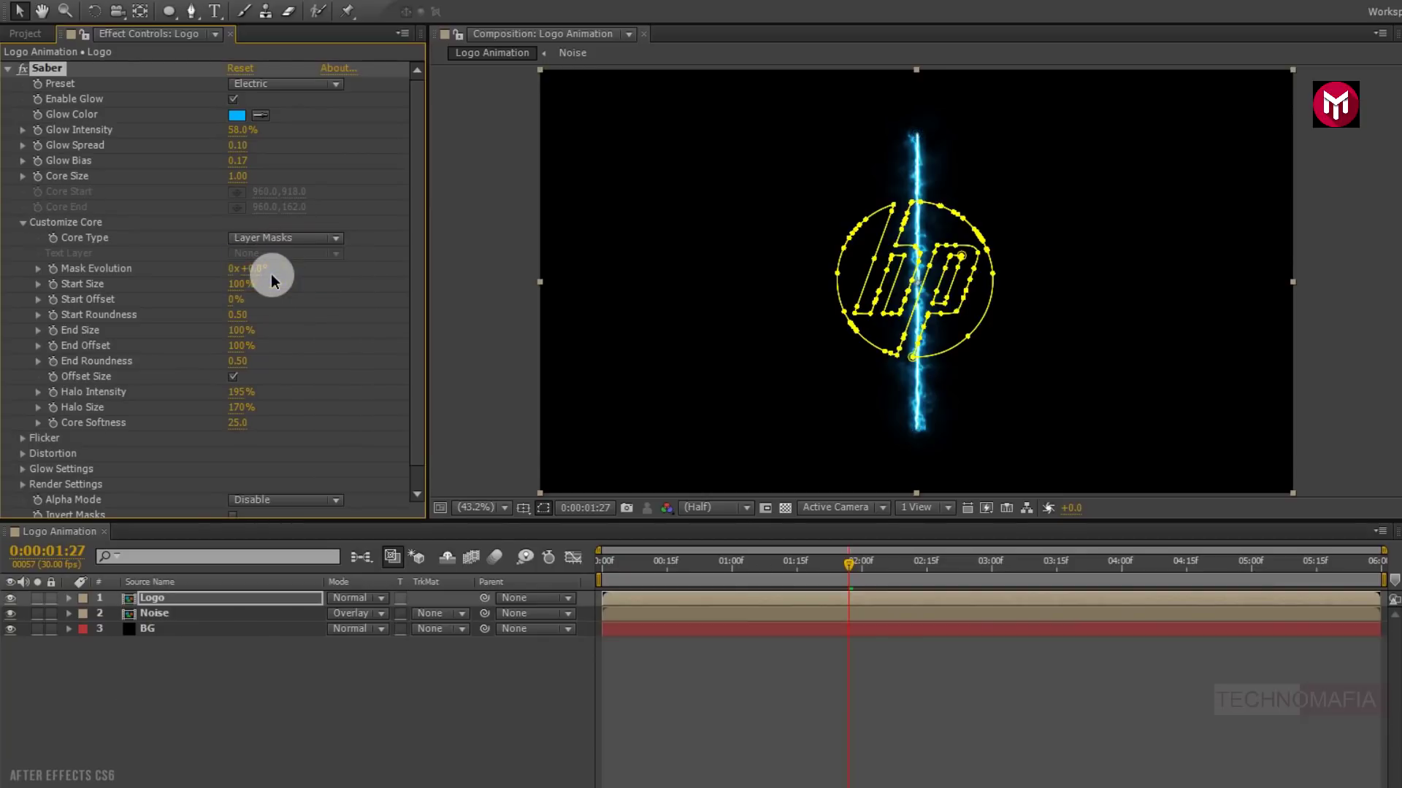
{"action": "left_click", "coordinate": [543, 507]}
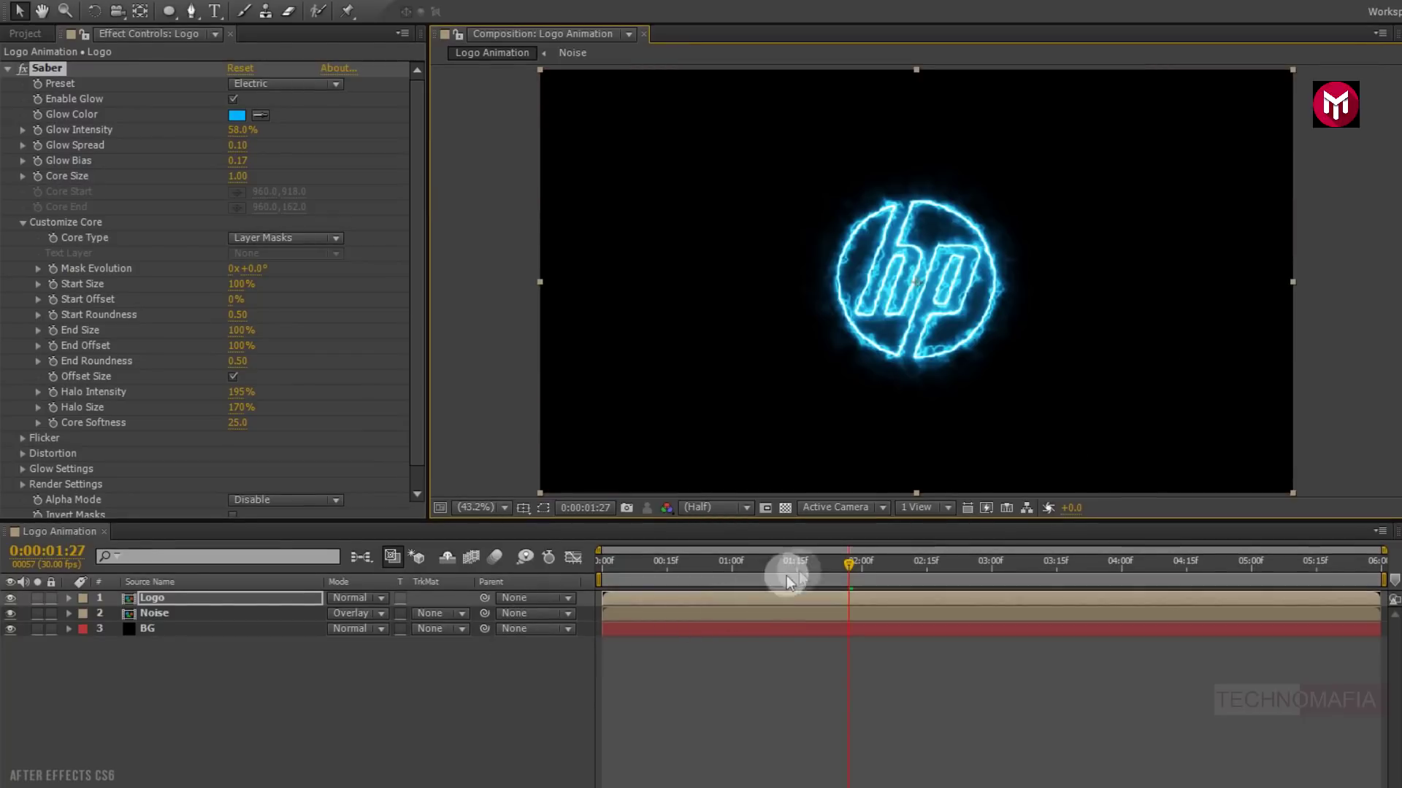
Step: Set Saber's Glow Intensity to 60% and Glow Spread to 0.06
{"action": "left_click_drag", "start_coordinate": [848, 562], "coordinate": [748, 575]}
{"action": "left_click", "coordinate": [239, 132]}
{"action": "type", "text": "60"}
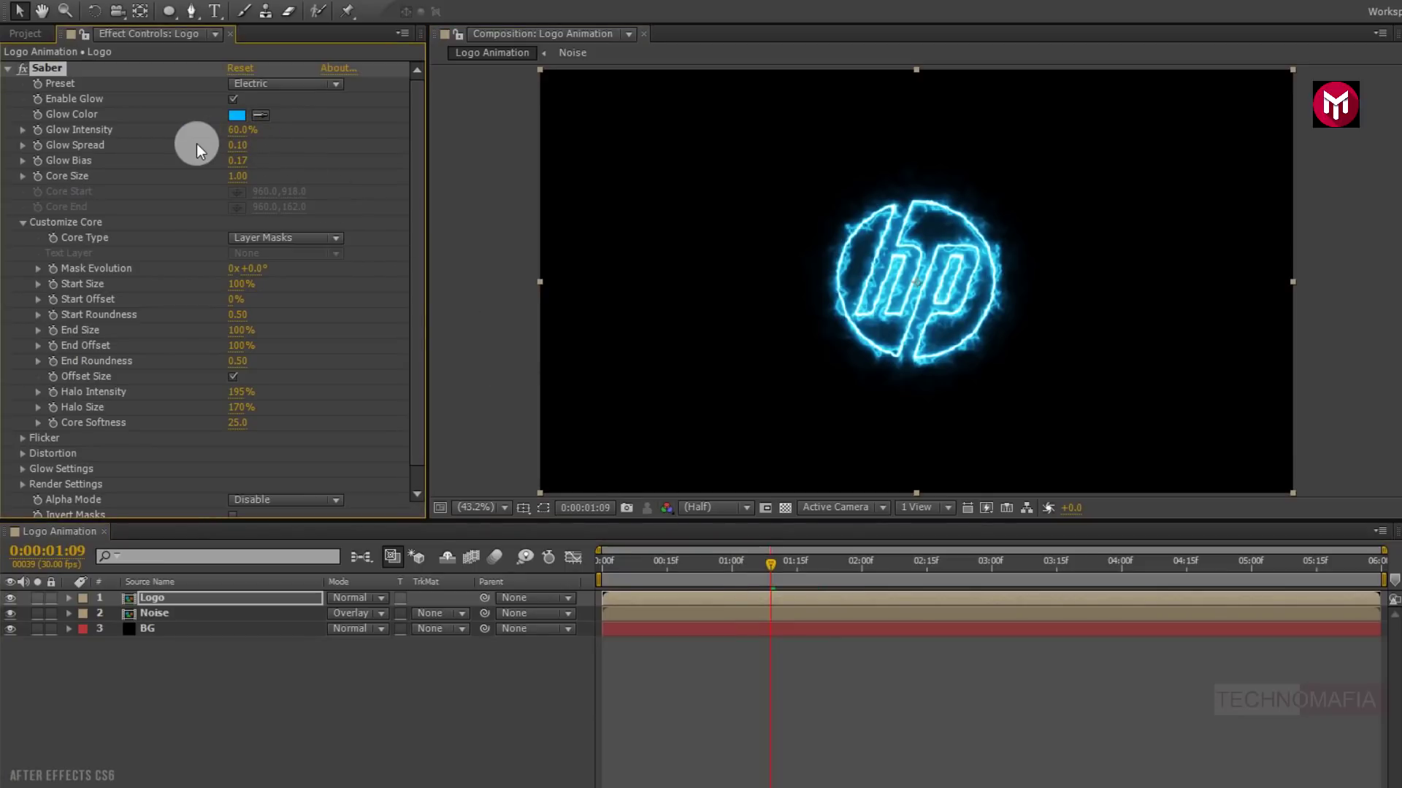
{"action": "left_click", "coordinate": [231, 149]}
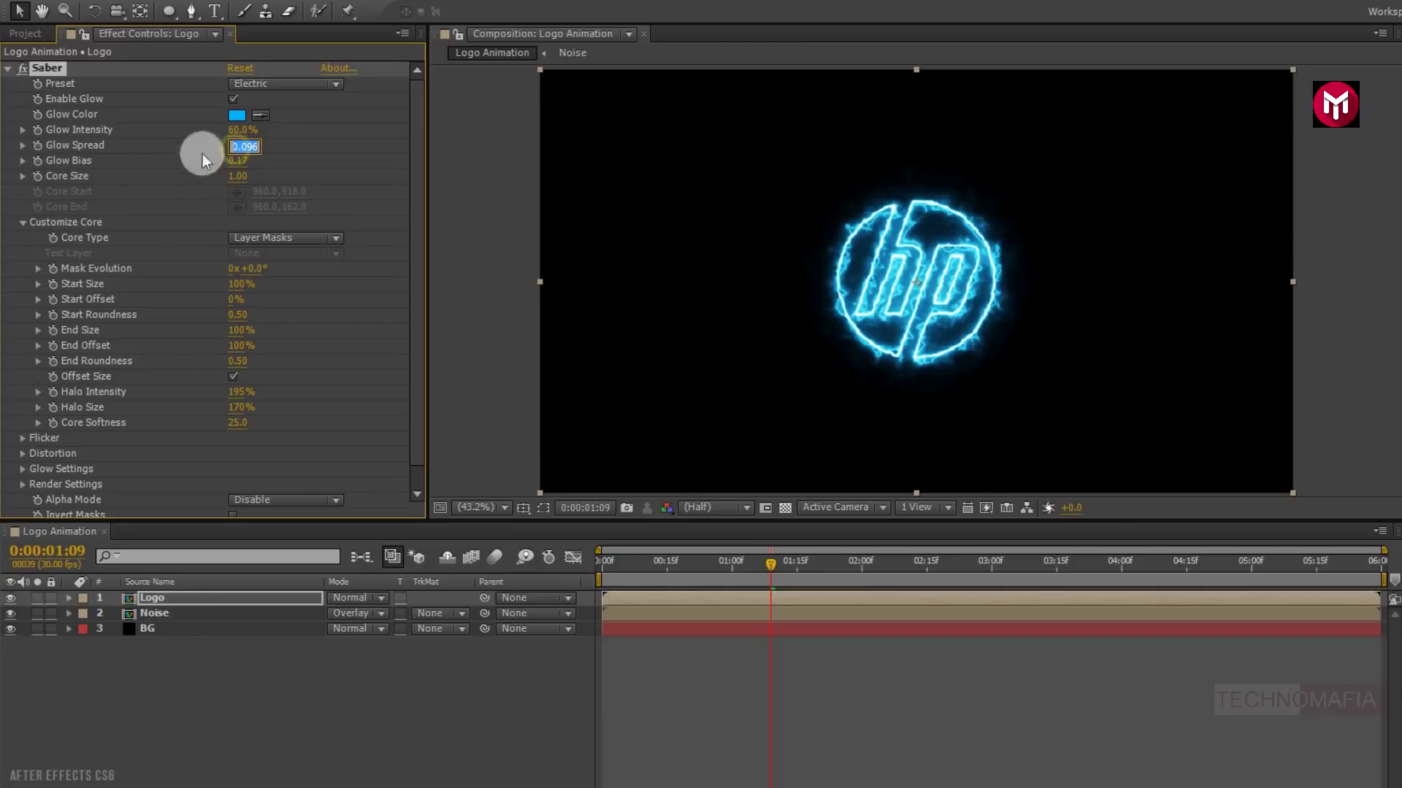
{"action": "type", "text": "0.0"}
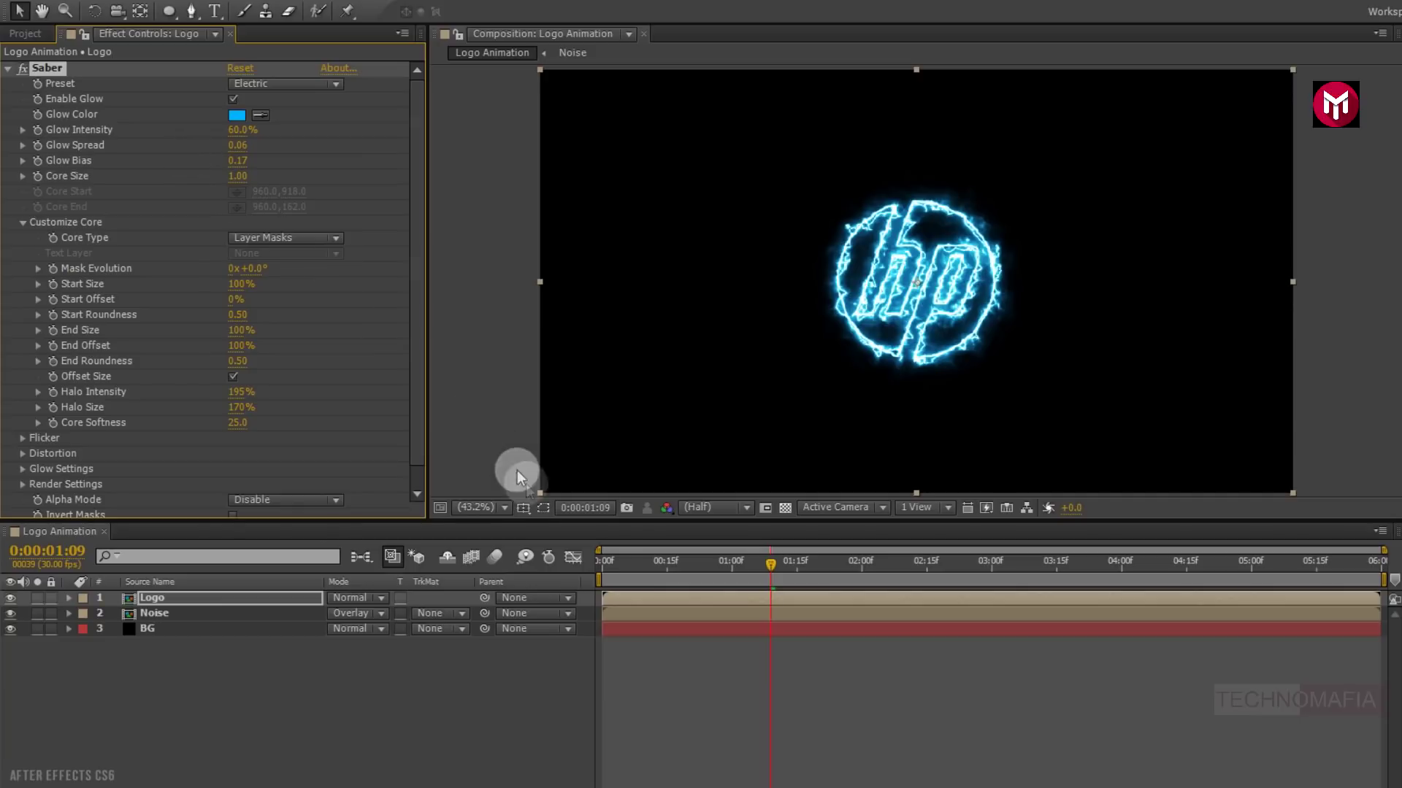
Step: Start keyframing Saber's Start Size at 0:00:00:00 with a value of 0%
{"action": "left_click", "coordinate": [598, 562]}
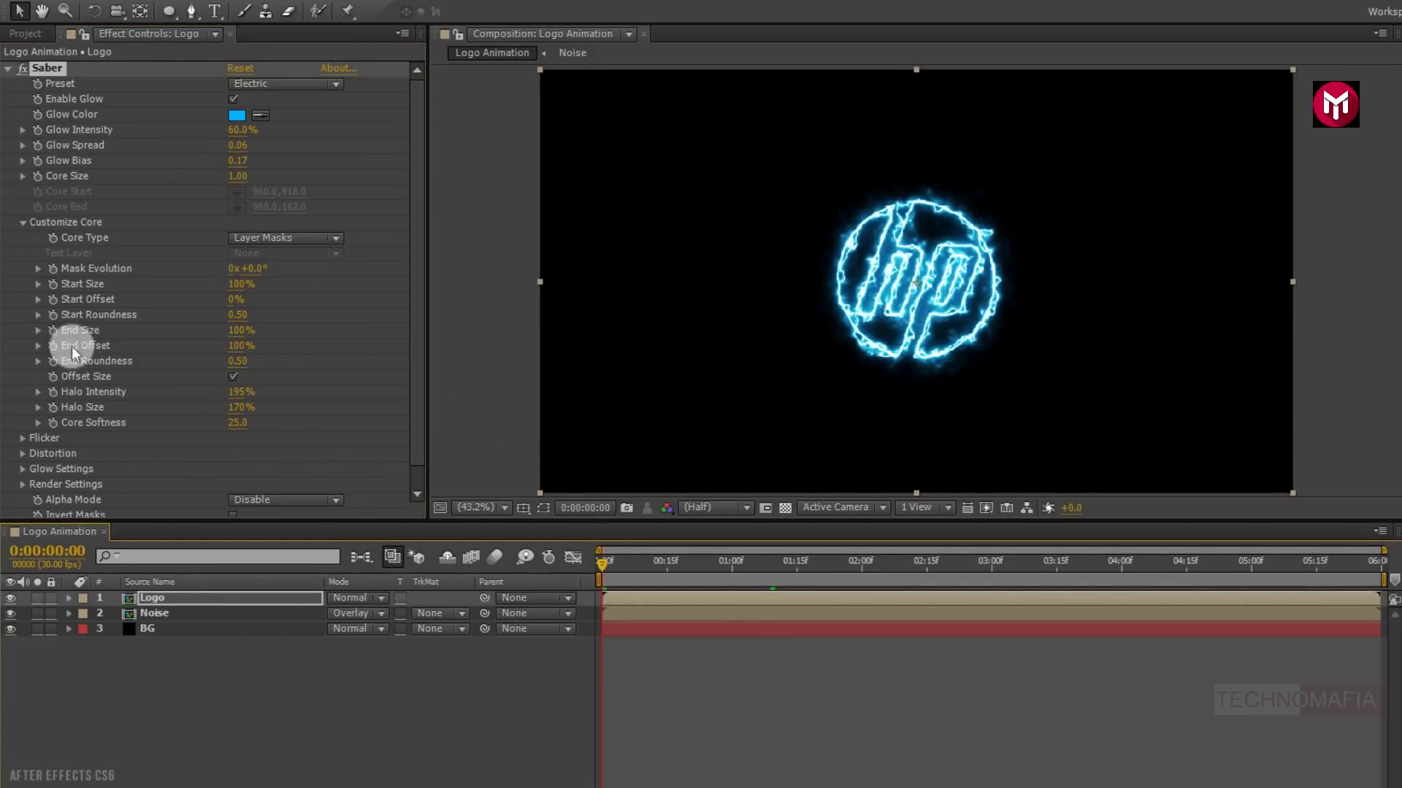
{"action": "left_click", "coordinate": [53, 287]}
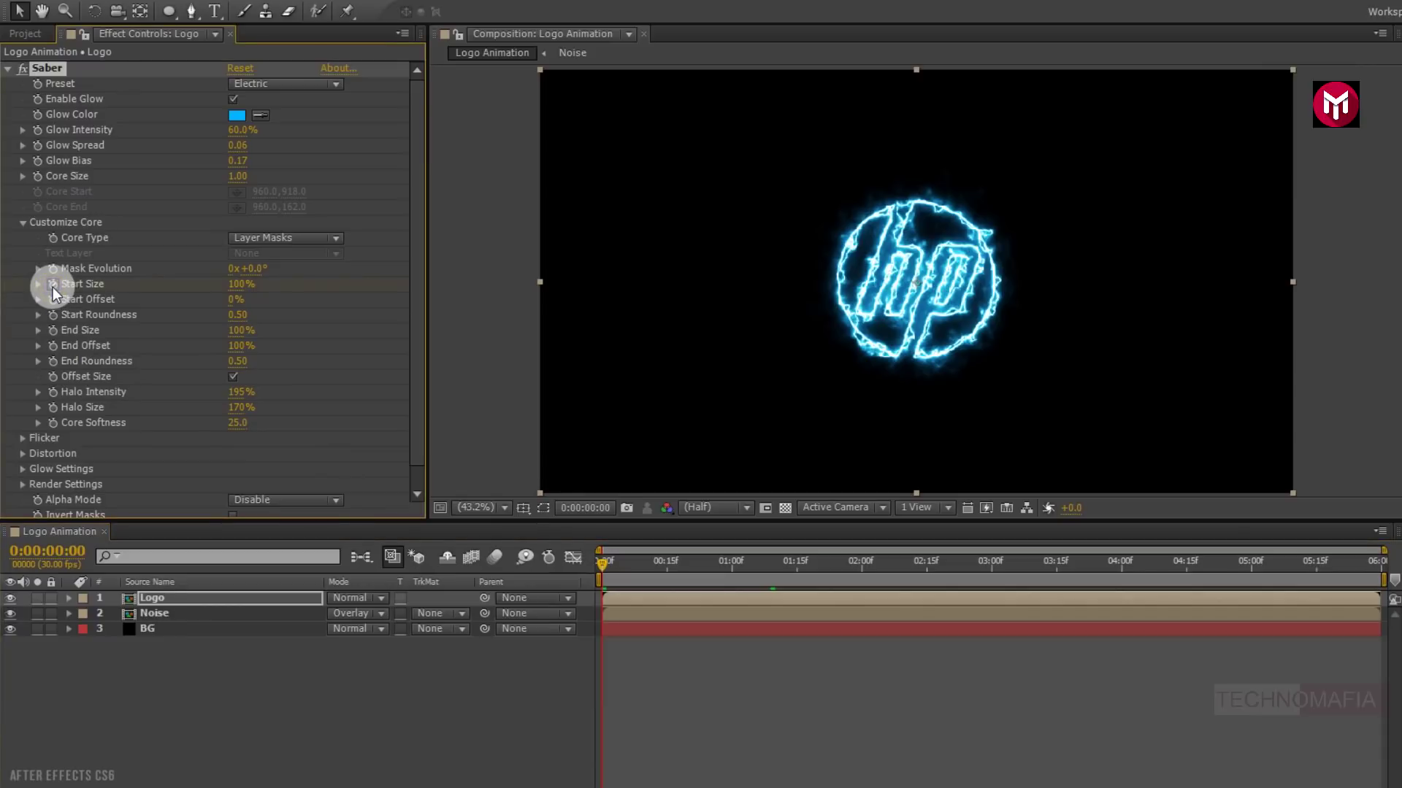
{"action": "left_click", "coordinate": [238, 284]}
{"action": "type", "text": "0"}
{"action": "key", "text": "Return"}
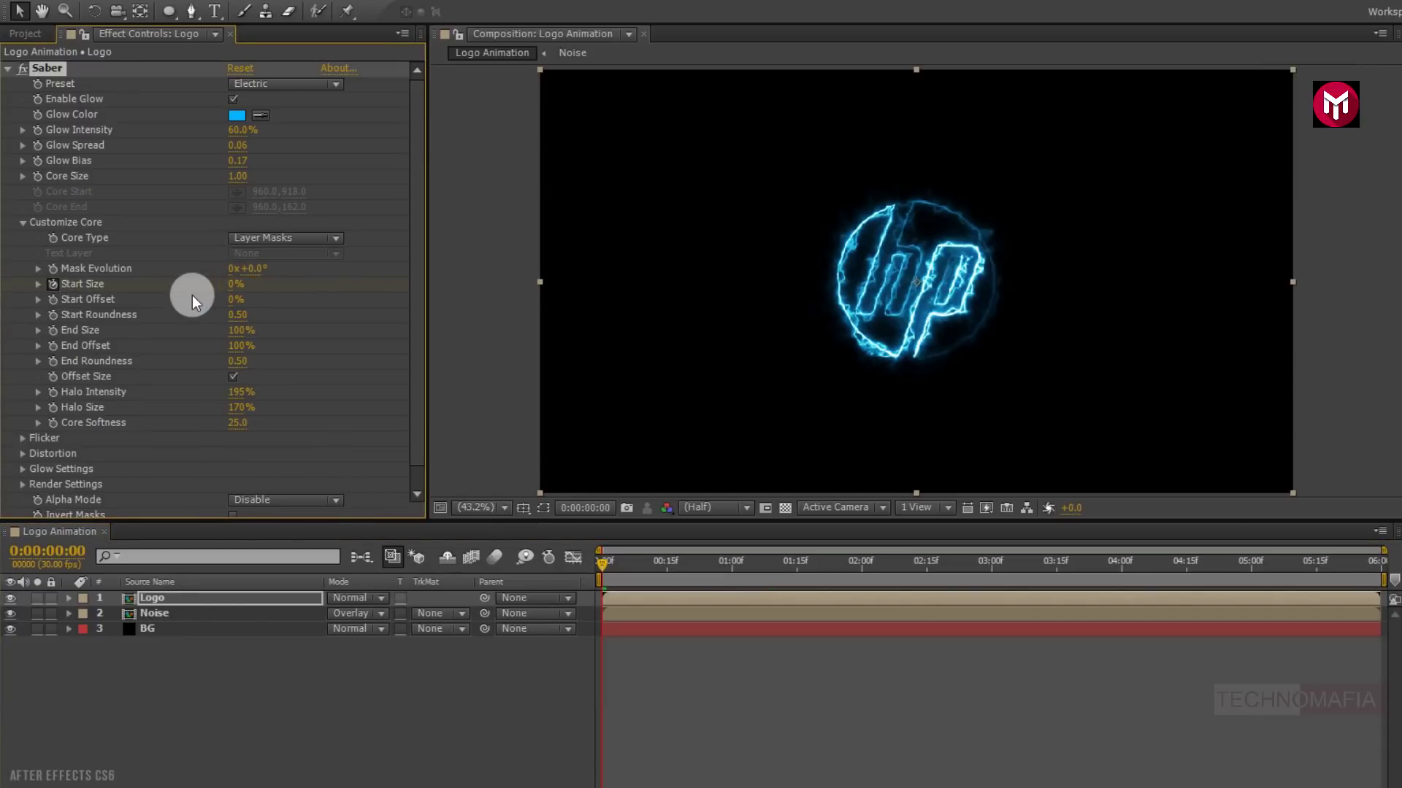
Step: Keyframe Saber's Start Size at 100% at 0:00:01:00 and reveal the Logo layer's keyframed properties in the timeline
{"action": "left_click", "coordinate": [733, 563]}
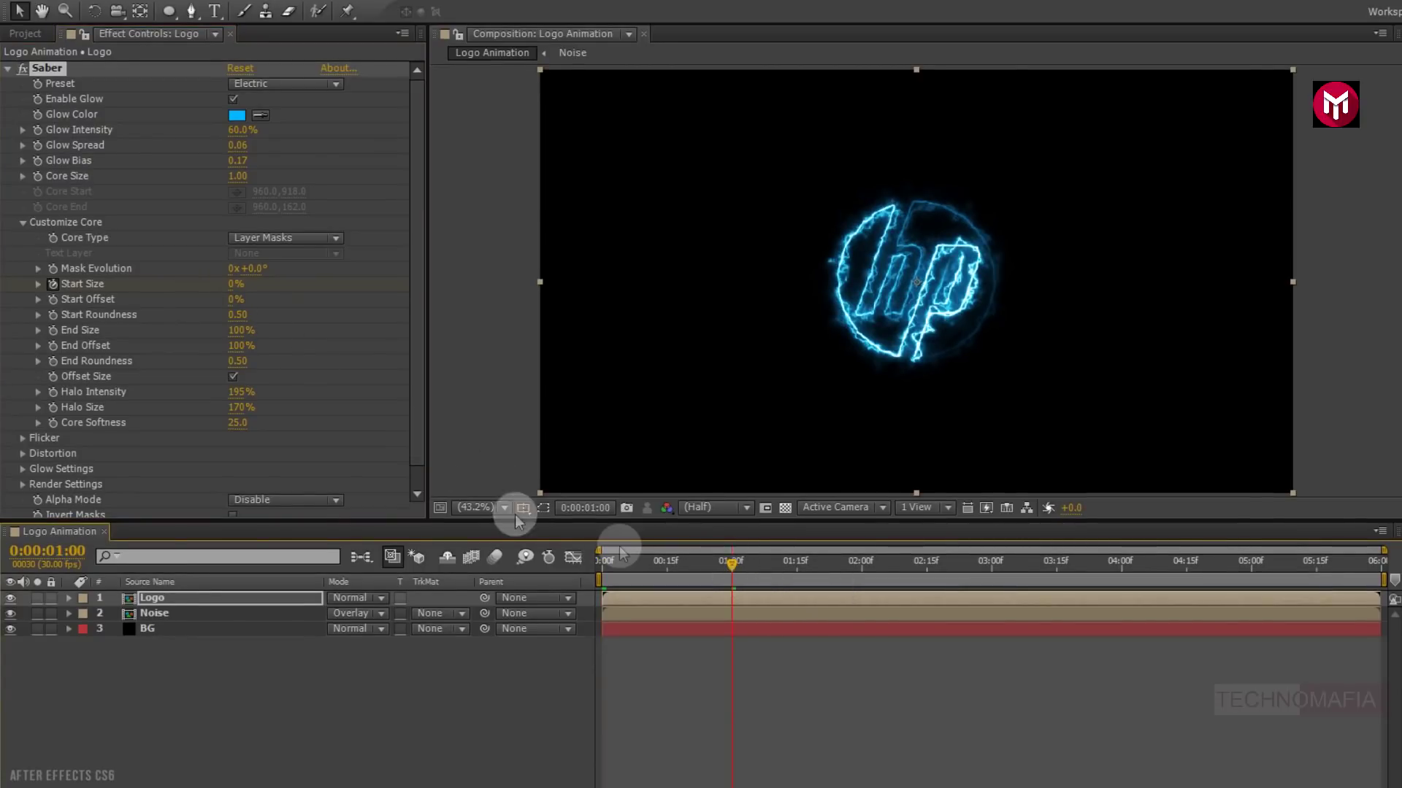
{"action": "left_click", "coordinate": [235, 284]}
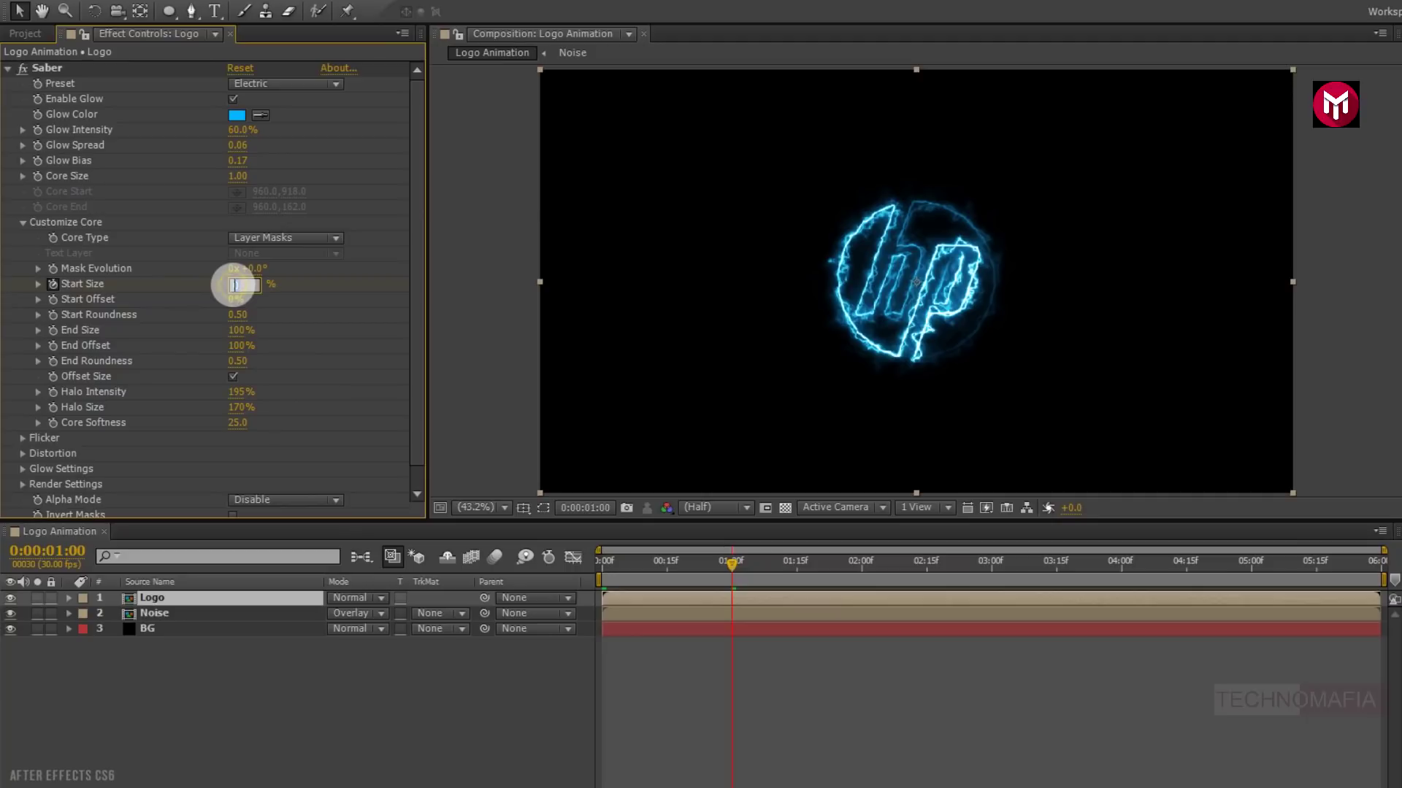
{"action": "key", "text": "Return"}
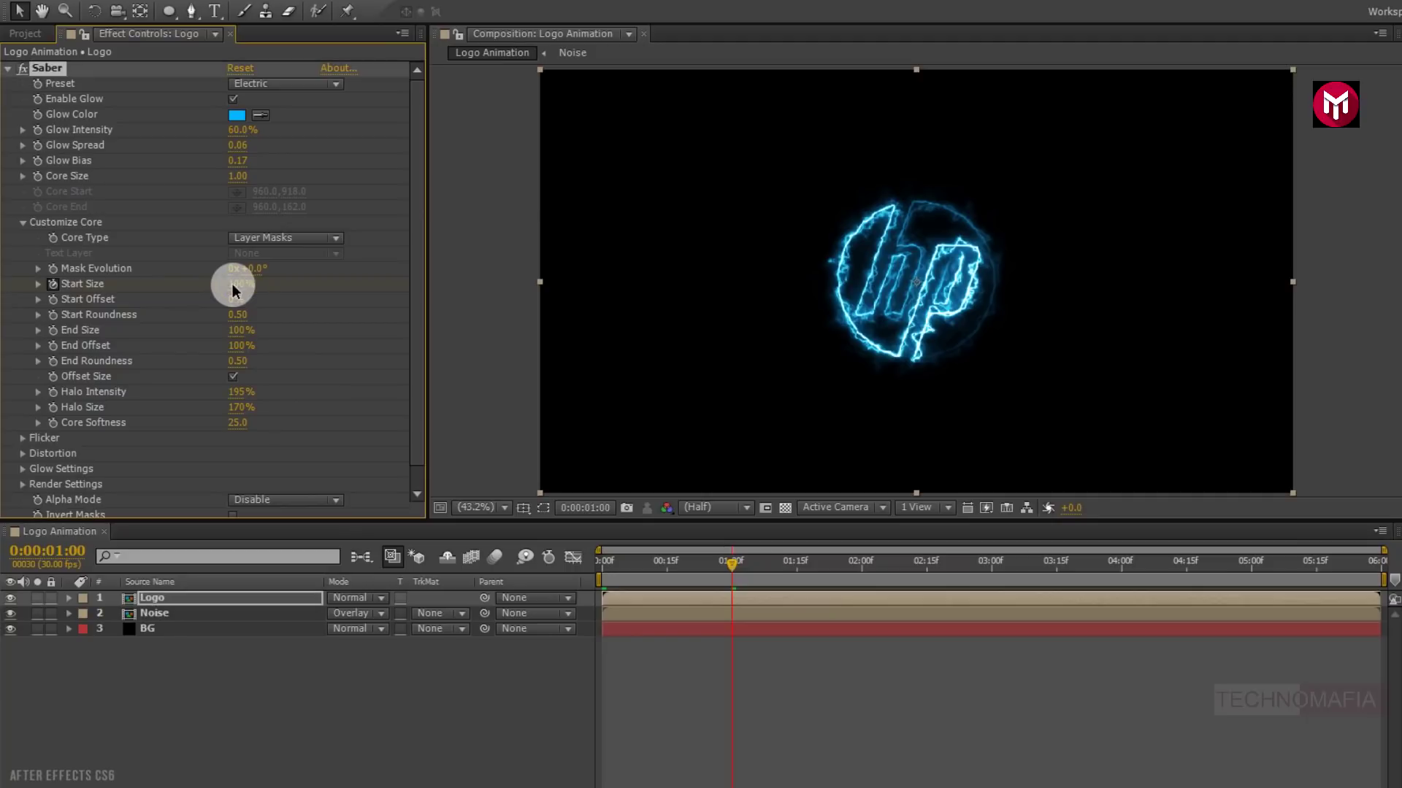
{"action": "key", "text": "u"}
{"action": "left_click", "coordinate": [212, 577]}
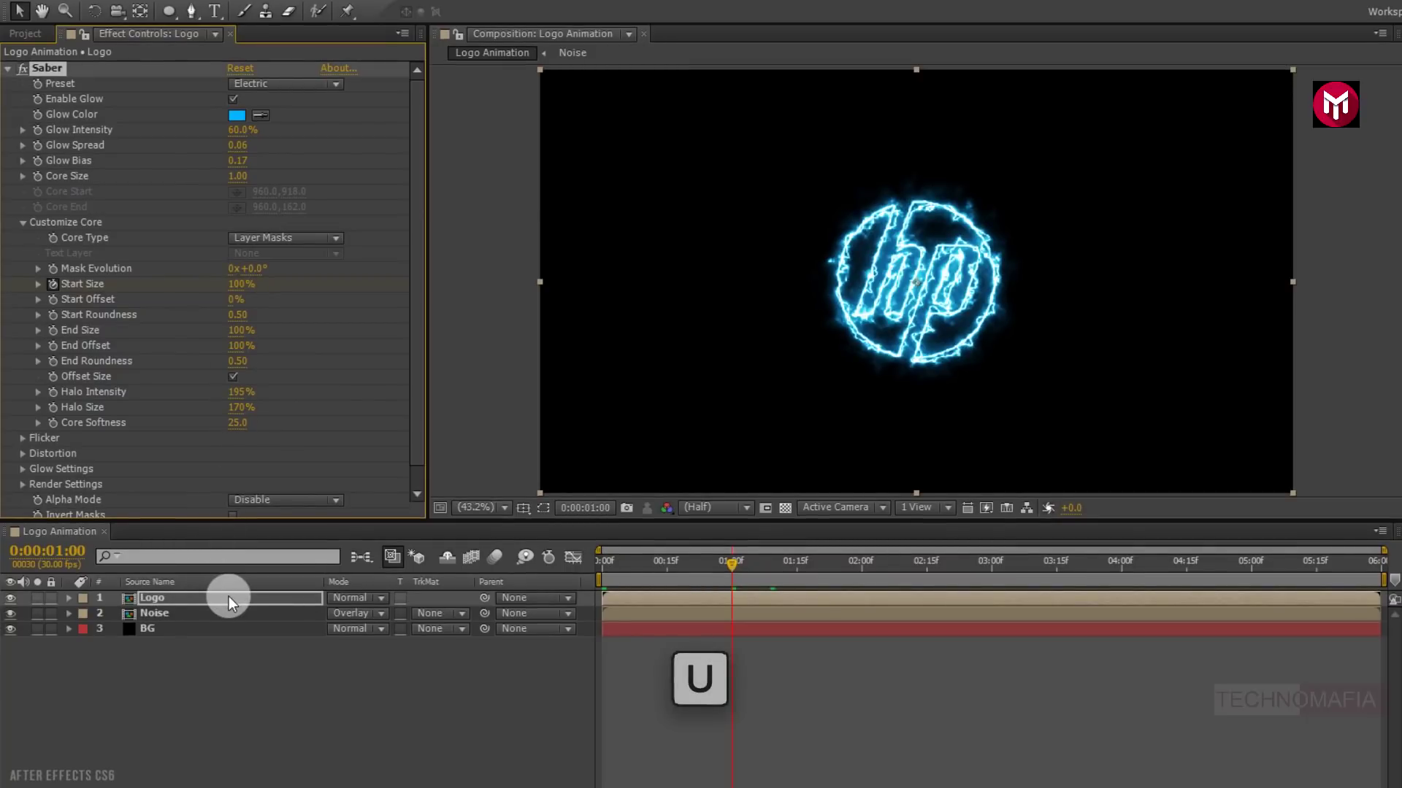
{"action": "key", "text": "u"}
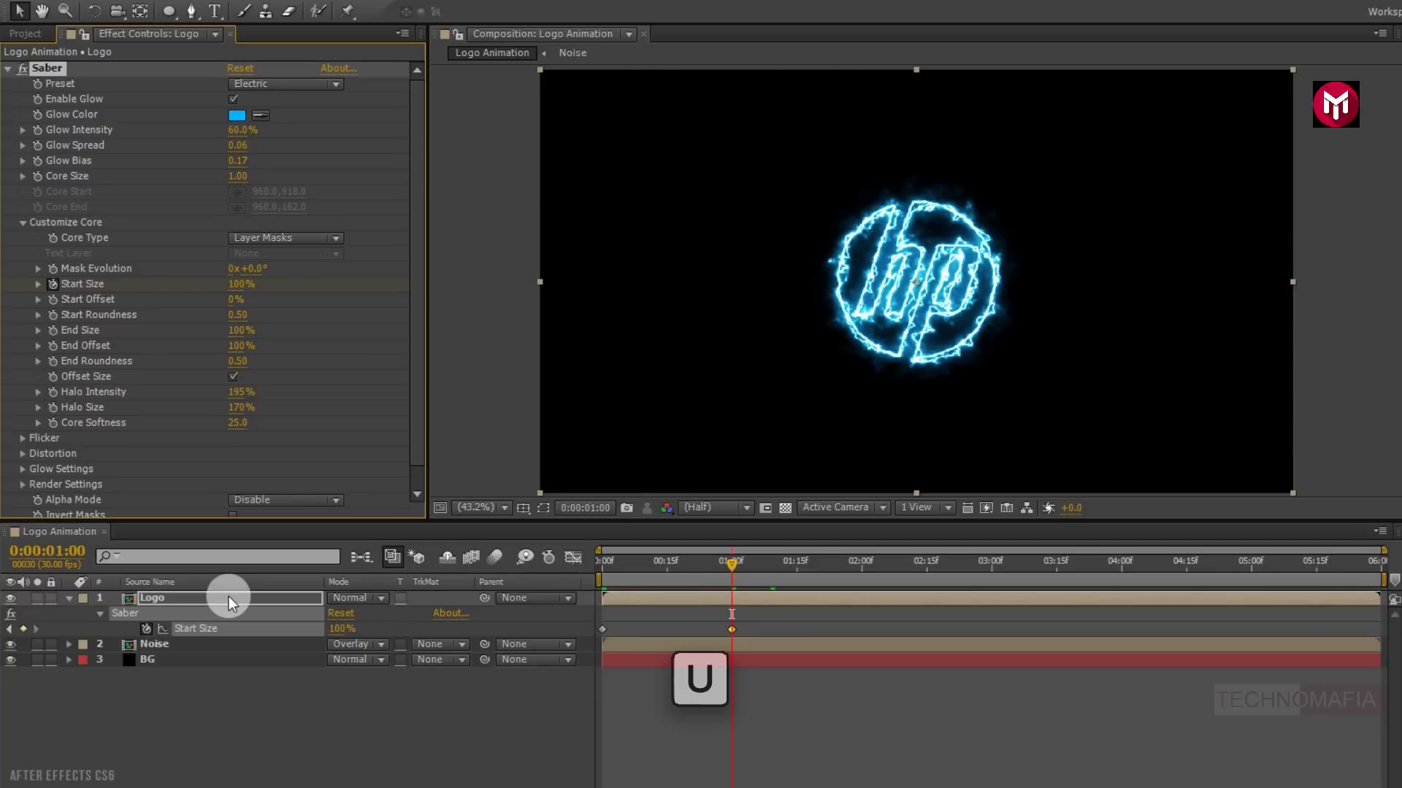
Step: Hold Start Size at 100% with a keyframe at 0:00:02:00 and keyframe it to 0% at 0:00:03:00
{"action": "left_click", "coordinate": [862, 568]}
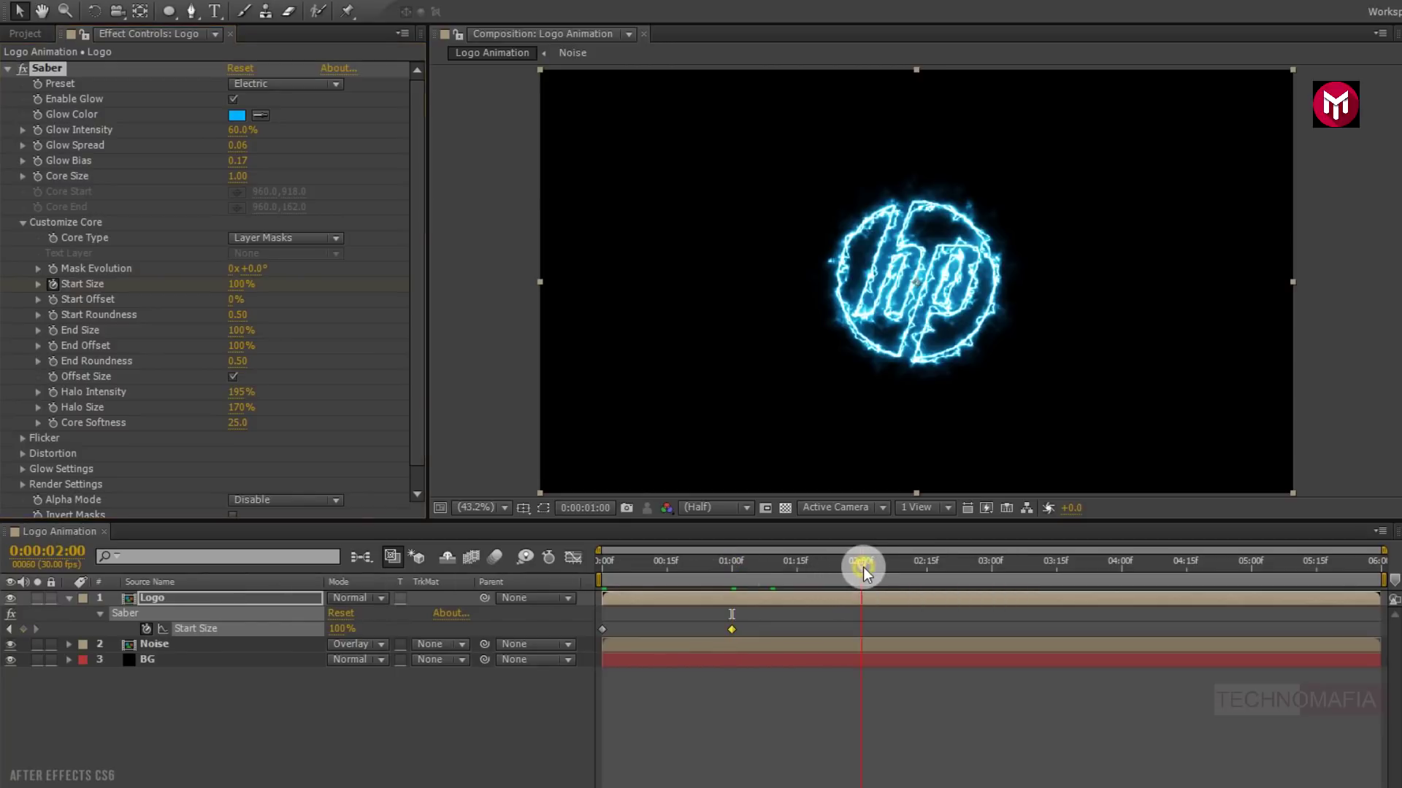
{"action": "left_click", "coordinate": [19, 632]}
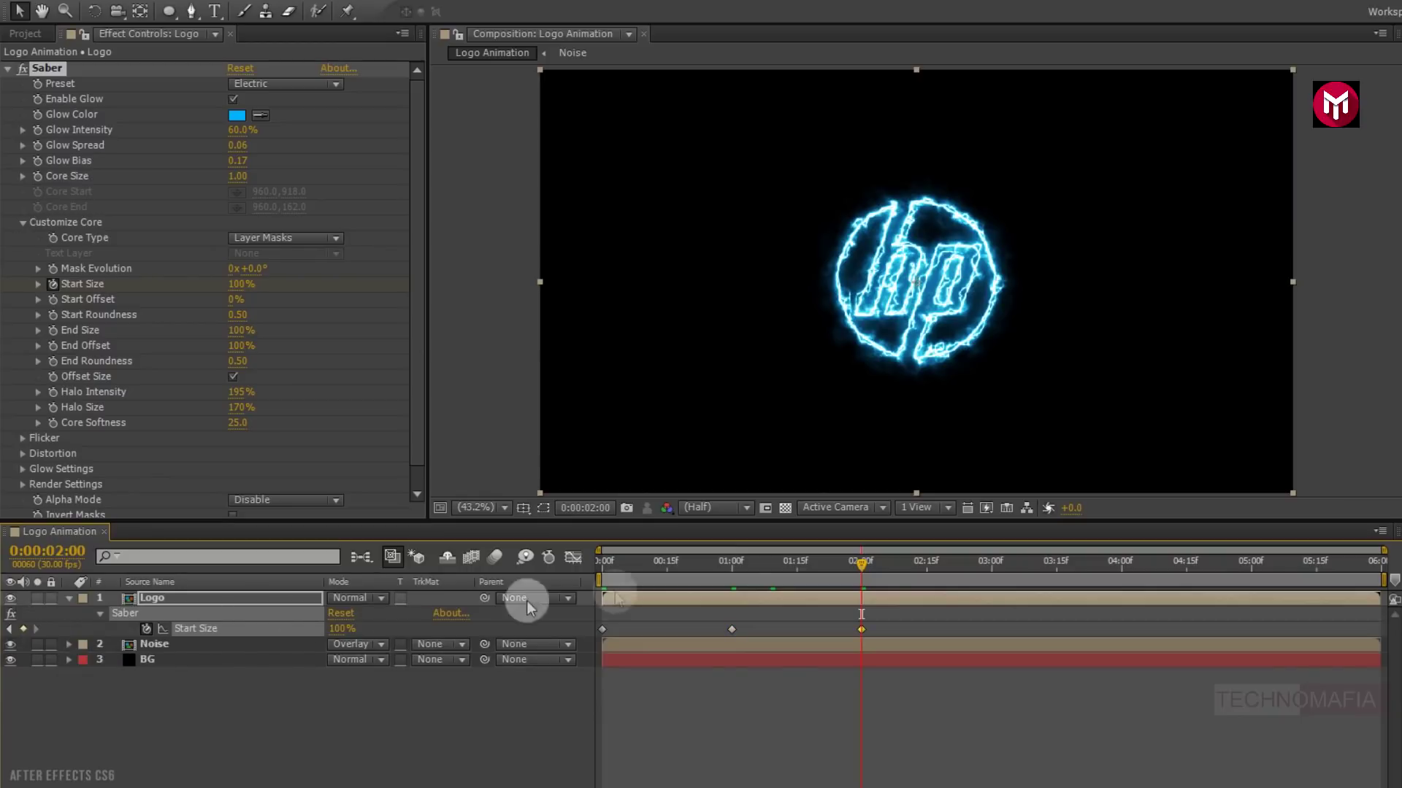
{"action": "left_click", "coordinate": [992, 568]}
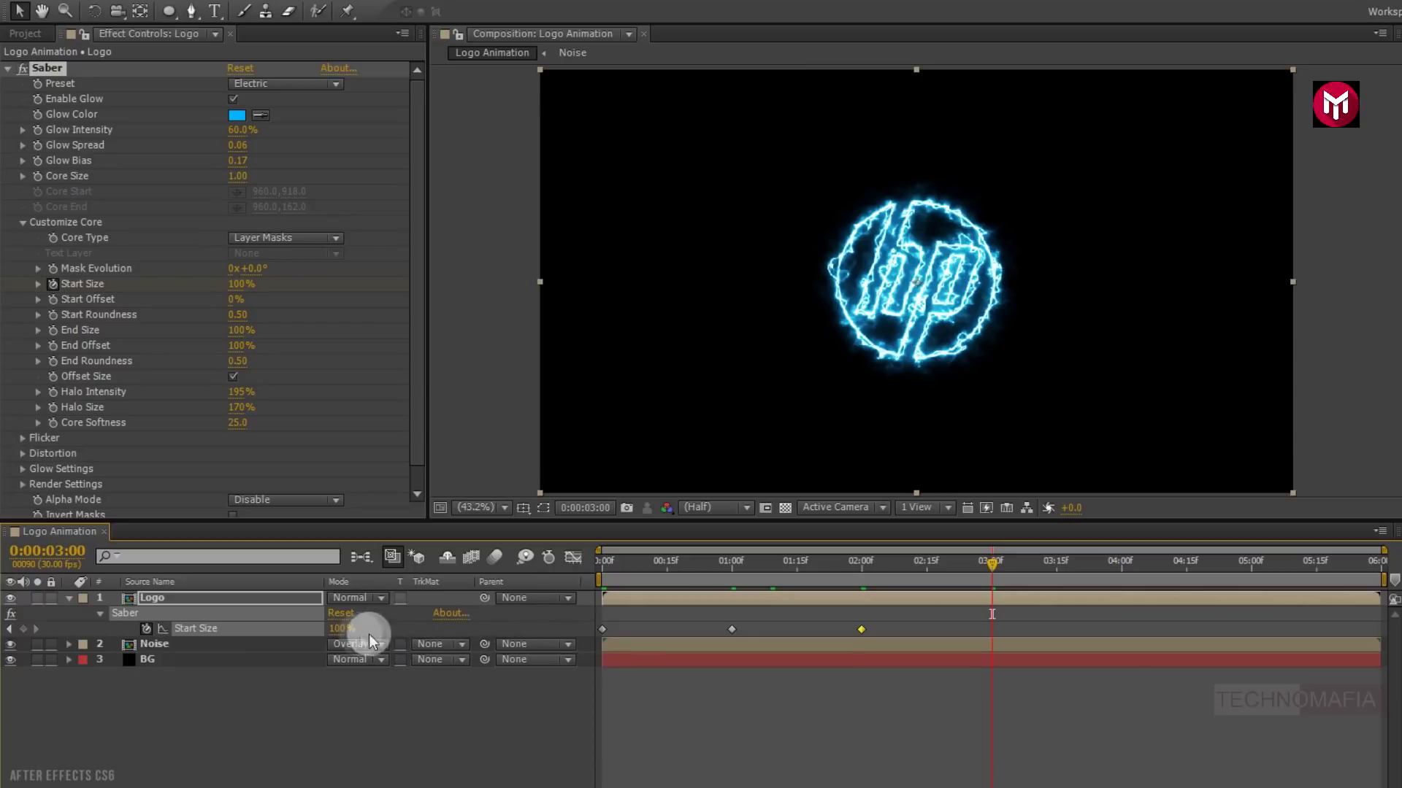
{"action": "left_click", "coordinate": [340, 629]}
{"action": "type", "text": "0"}
{"action": "key", "text": "Return"}
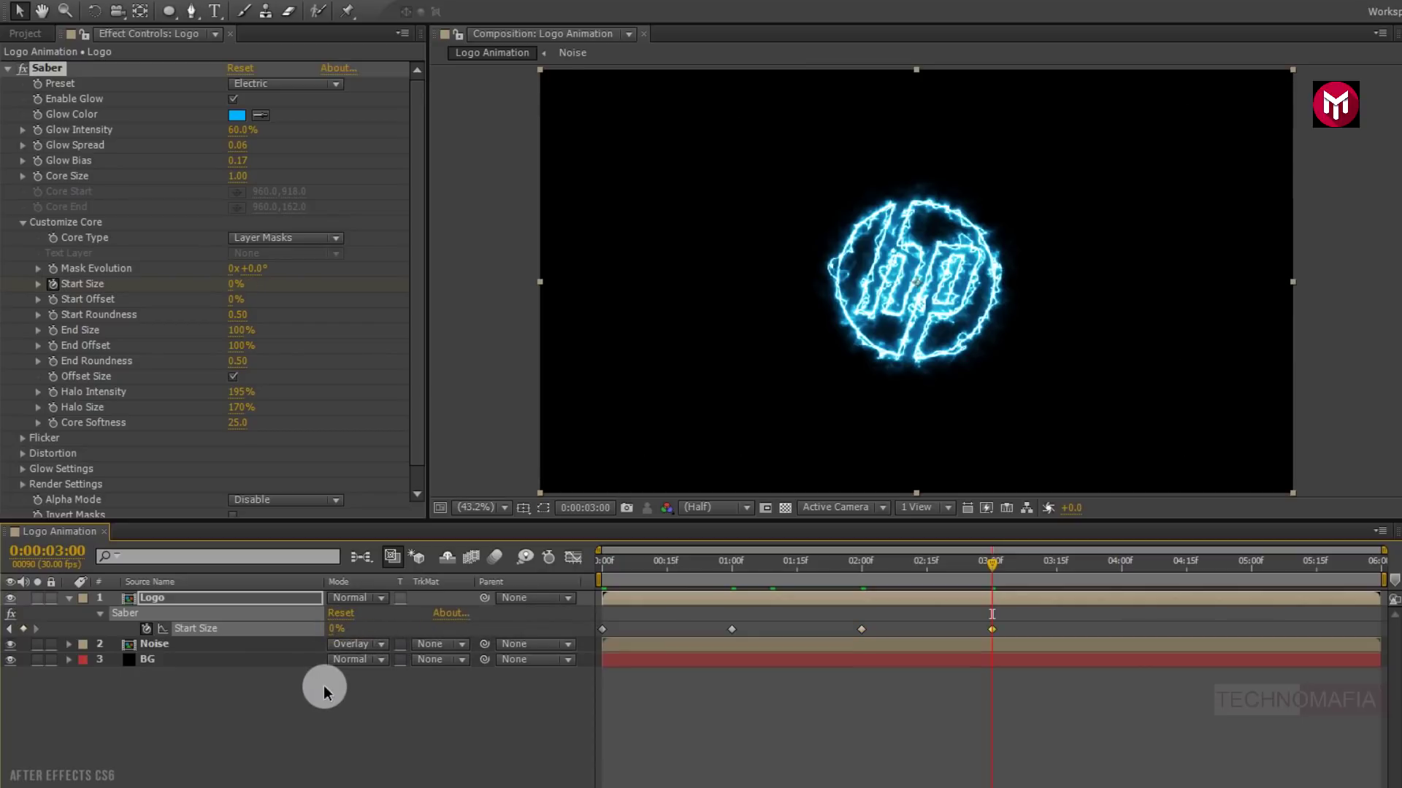
Step: Start keyframing Saber's Start Offset at 0:00:00:00 with a value of 100%
{"action": "left_click", "coordinate": [603, 564]}
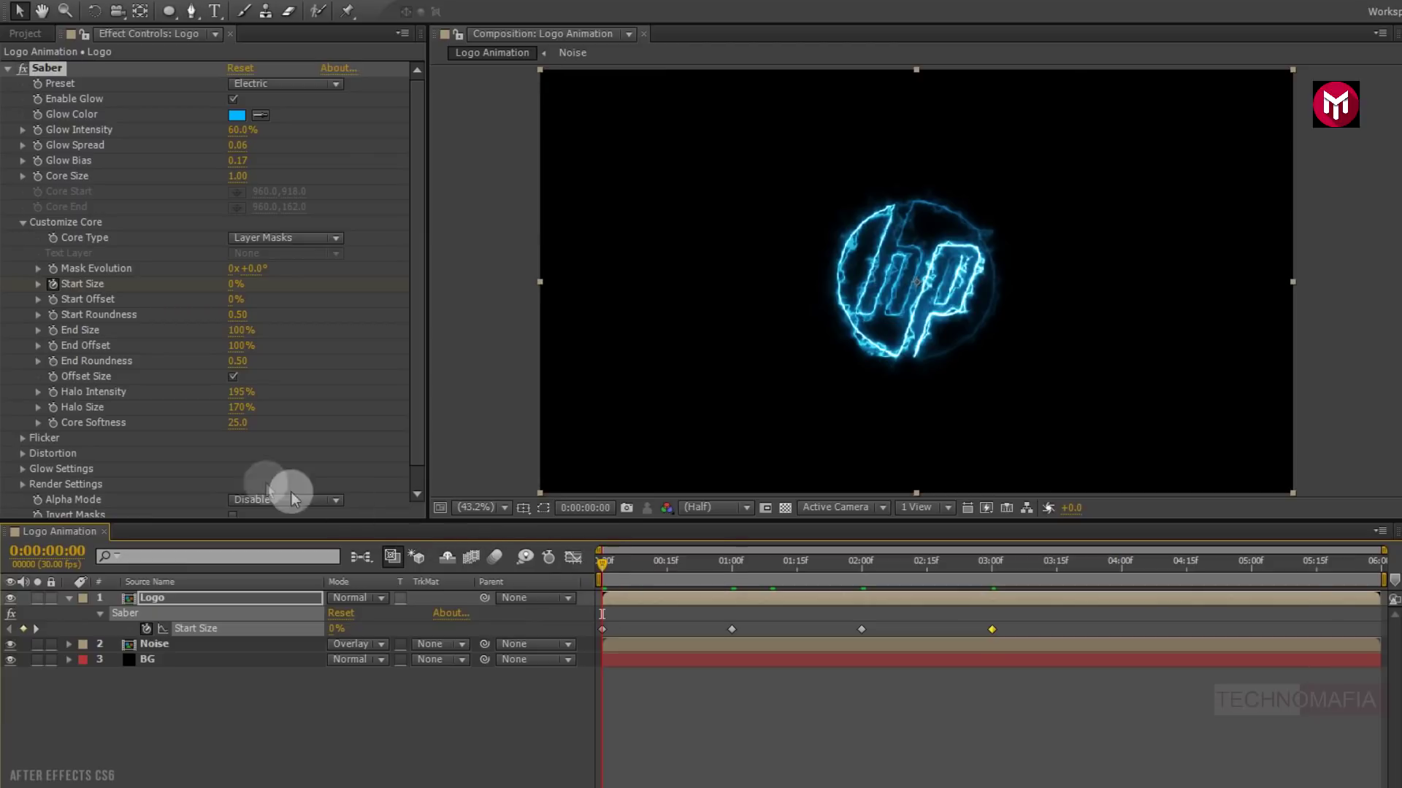
{"action": "left_click", "coordinate": [55, 302]}
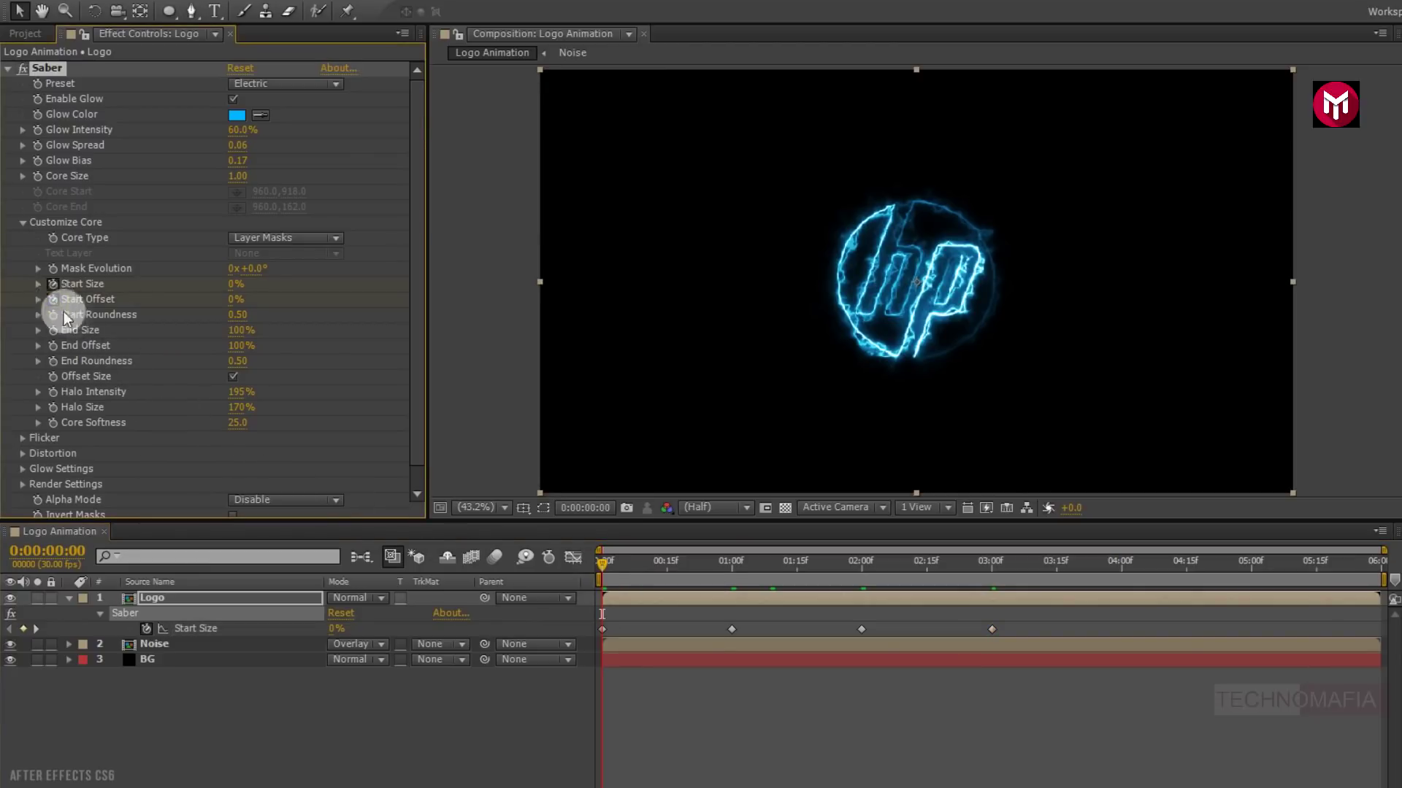
{"action": "left_click", "coordinate": [233, 303]}
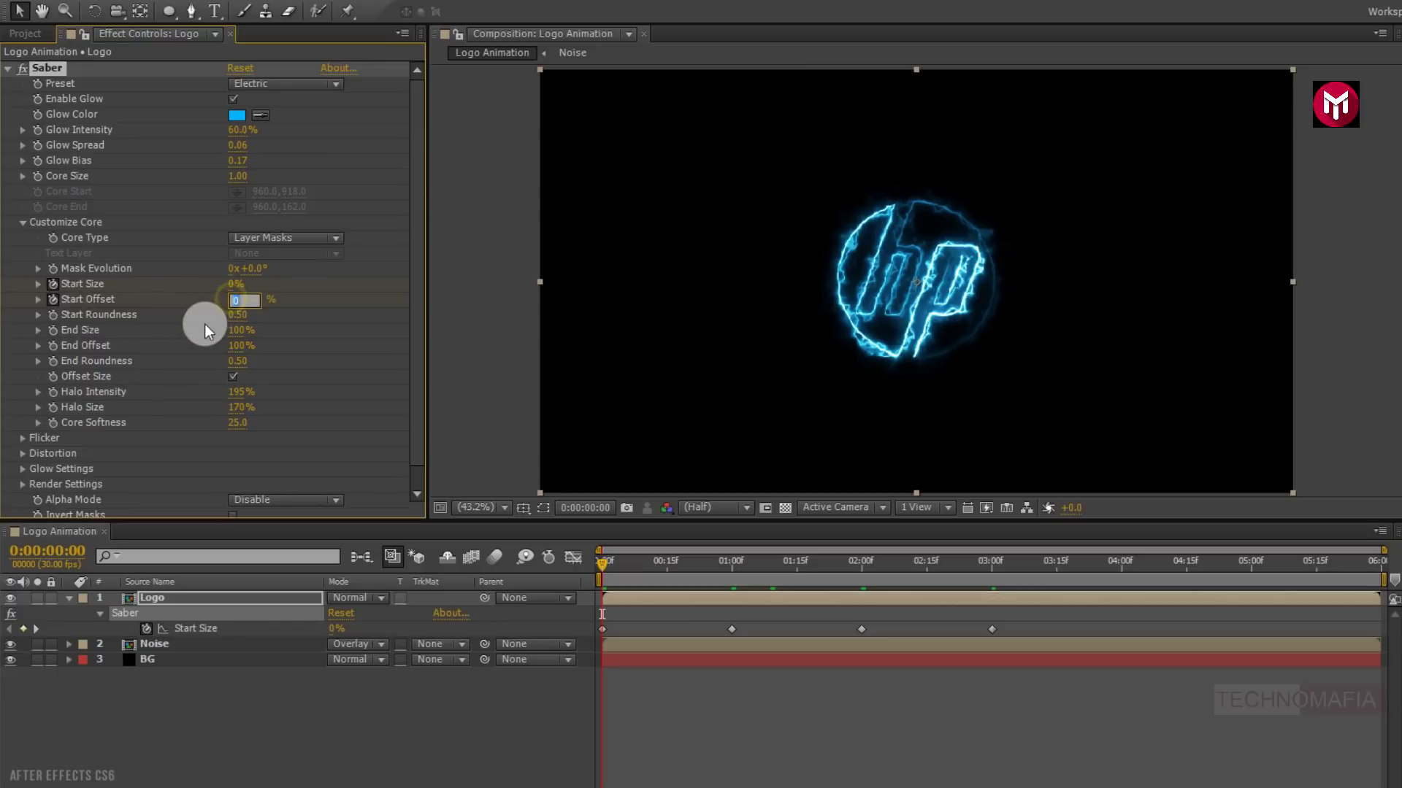
{"action": "type", "text": "100"}
{"action": "key", "text": "Return"}
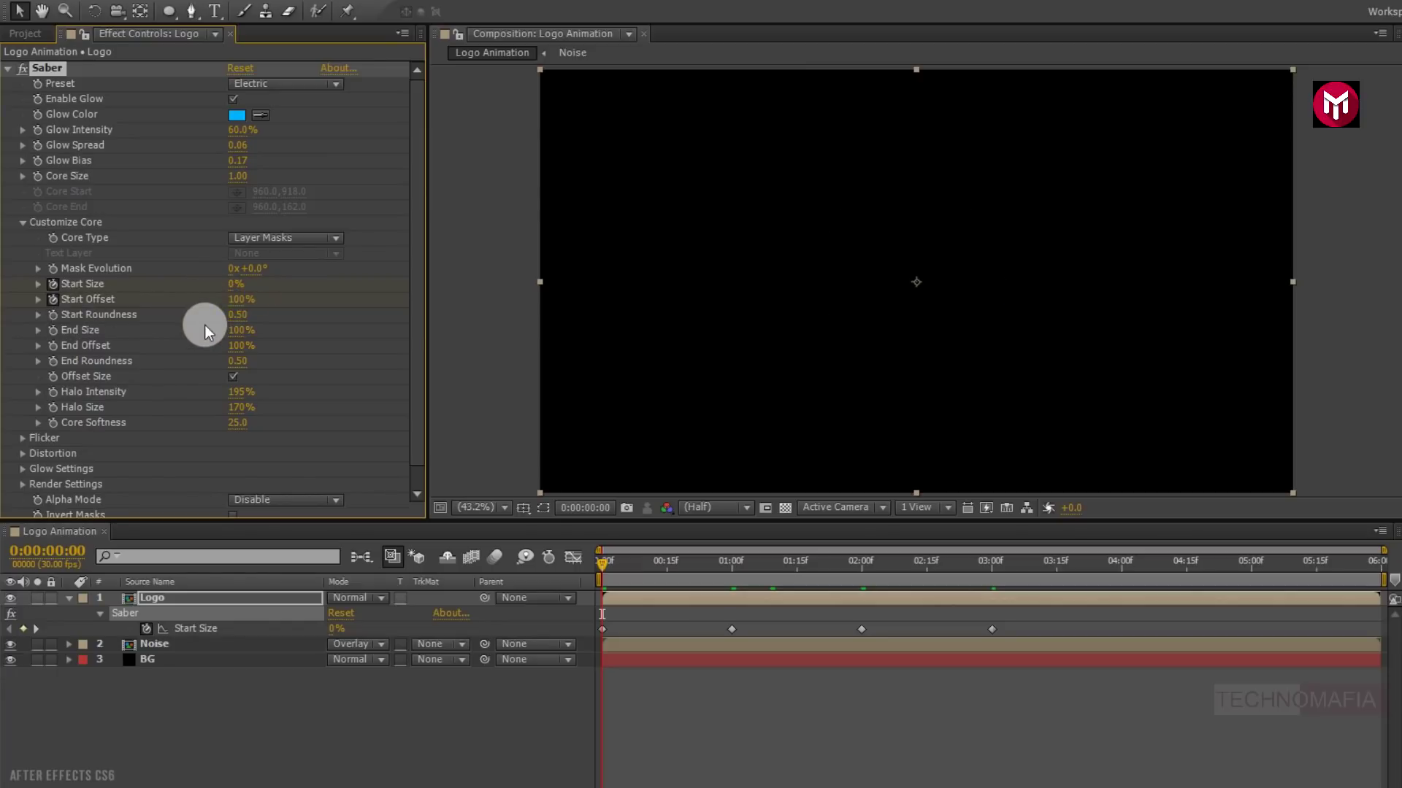
Step: Keyframe Saber's Start Offset to 0% at 0:00:03:00
{"action": "left_click", "coordinate": [992, 566]}
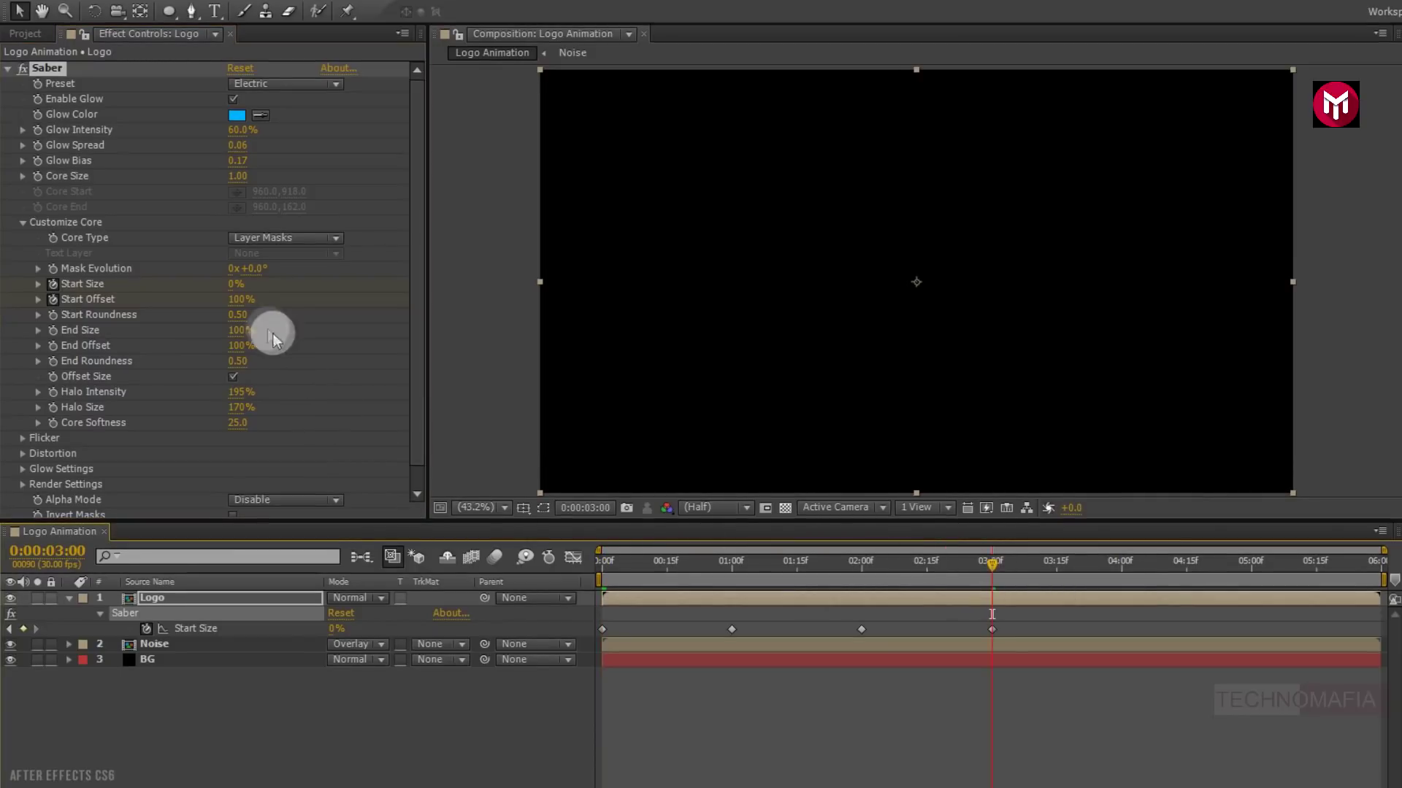
{"action": "left_click", "coordinate": [239, 301]}
{"action": "type", "text": "0"}
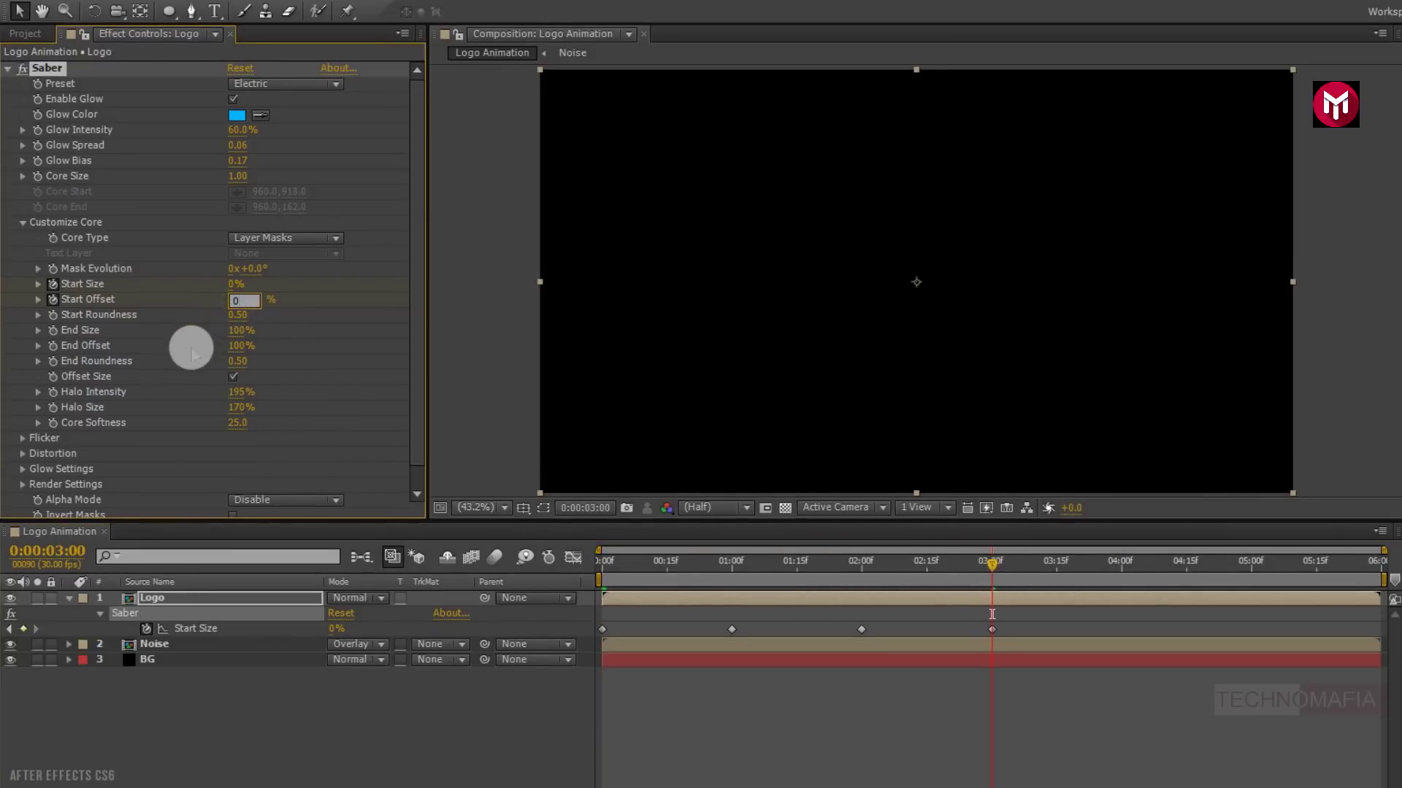
{"action": "left_click", "coordinate": [192, 354]}
Step: Set Saber's End Size to 0%
{"action": "left_click", "coordinate": [227, 334]}
{"action": "type", "text": "0"}
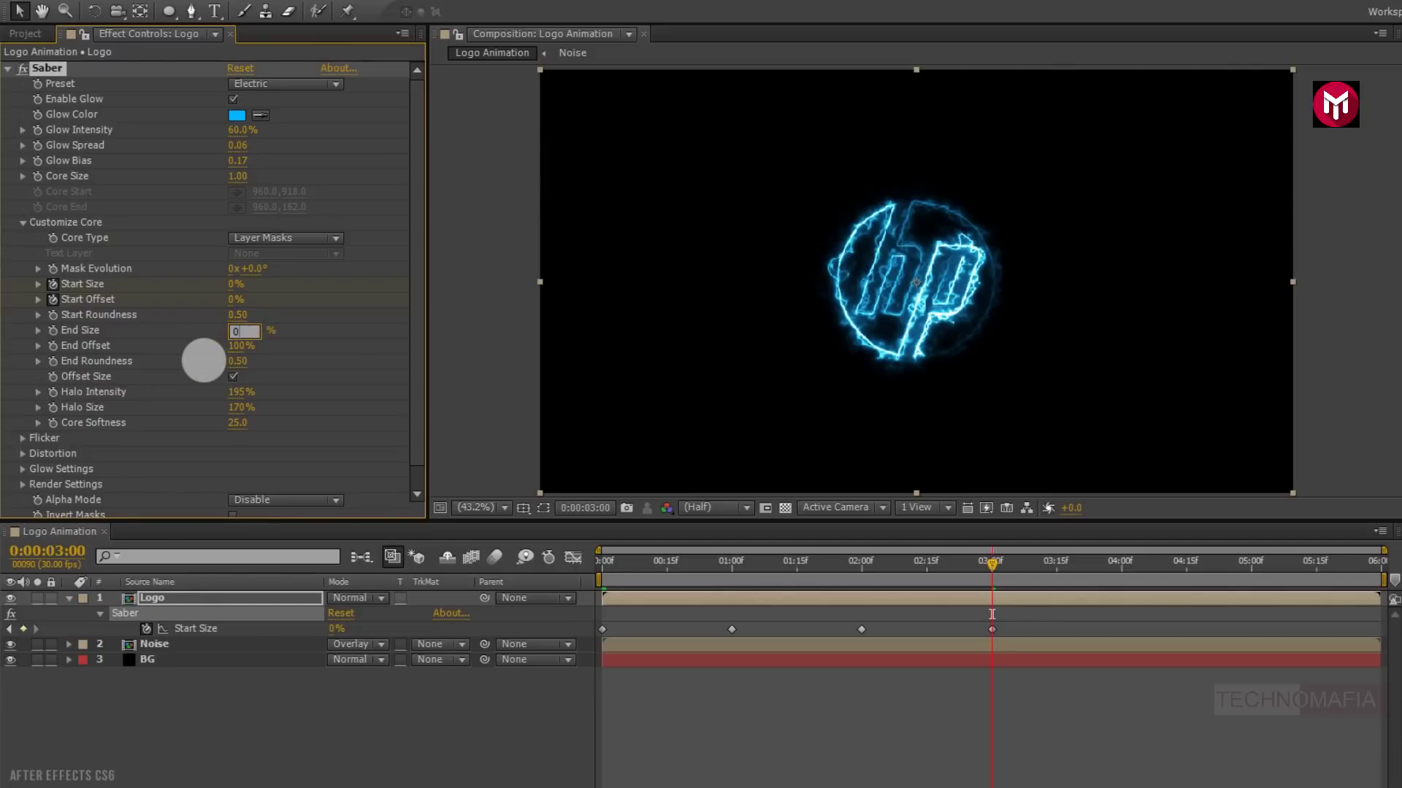
{"action": "left_click", "coordinate": [204, 361]}
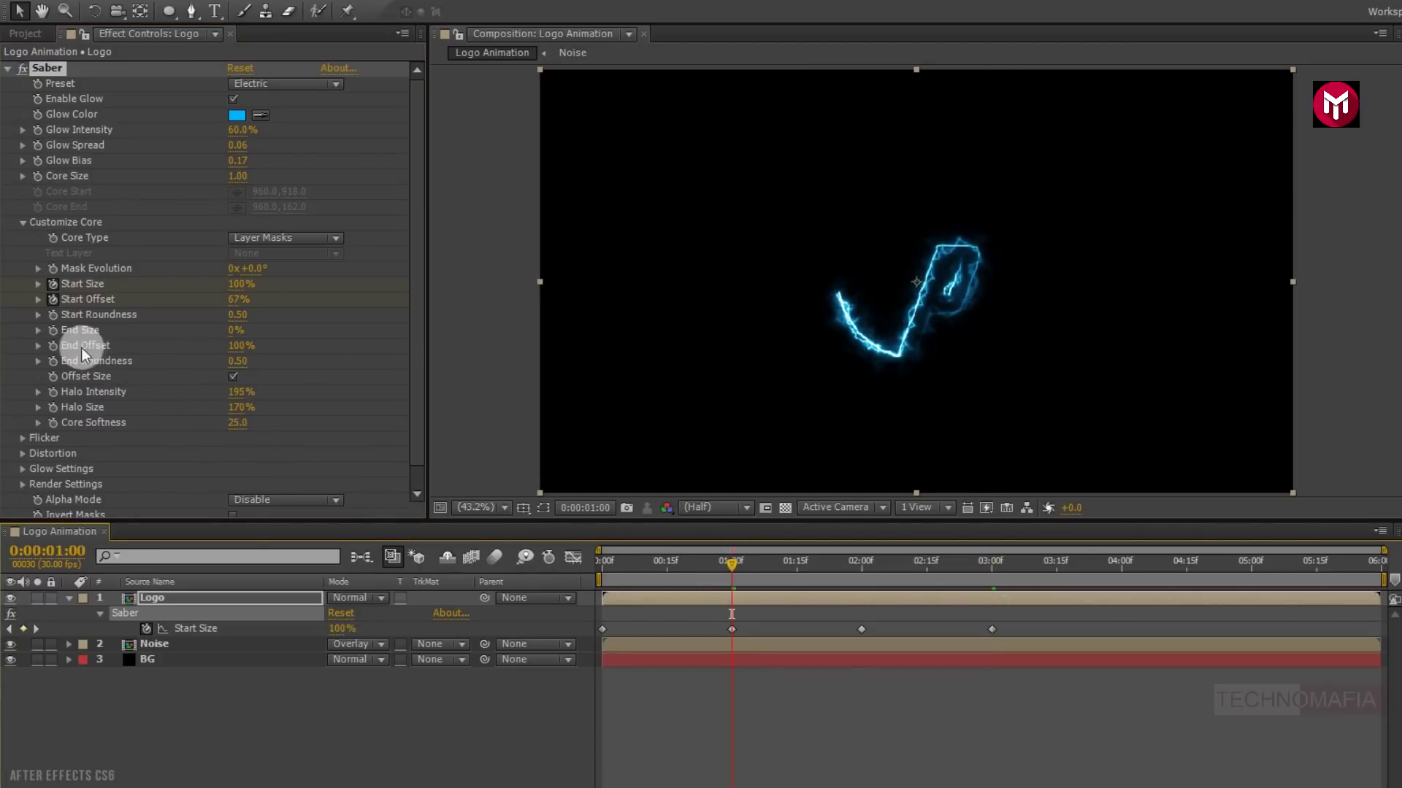
Step: Keyframe Saber's End Offset from 100% at 0:00:01:00 to 0% at 0:00:04:00, and set Core Softness to 3
{"action": "left_click", "coordinate": [56, 348]}
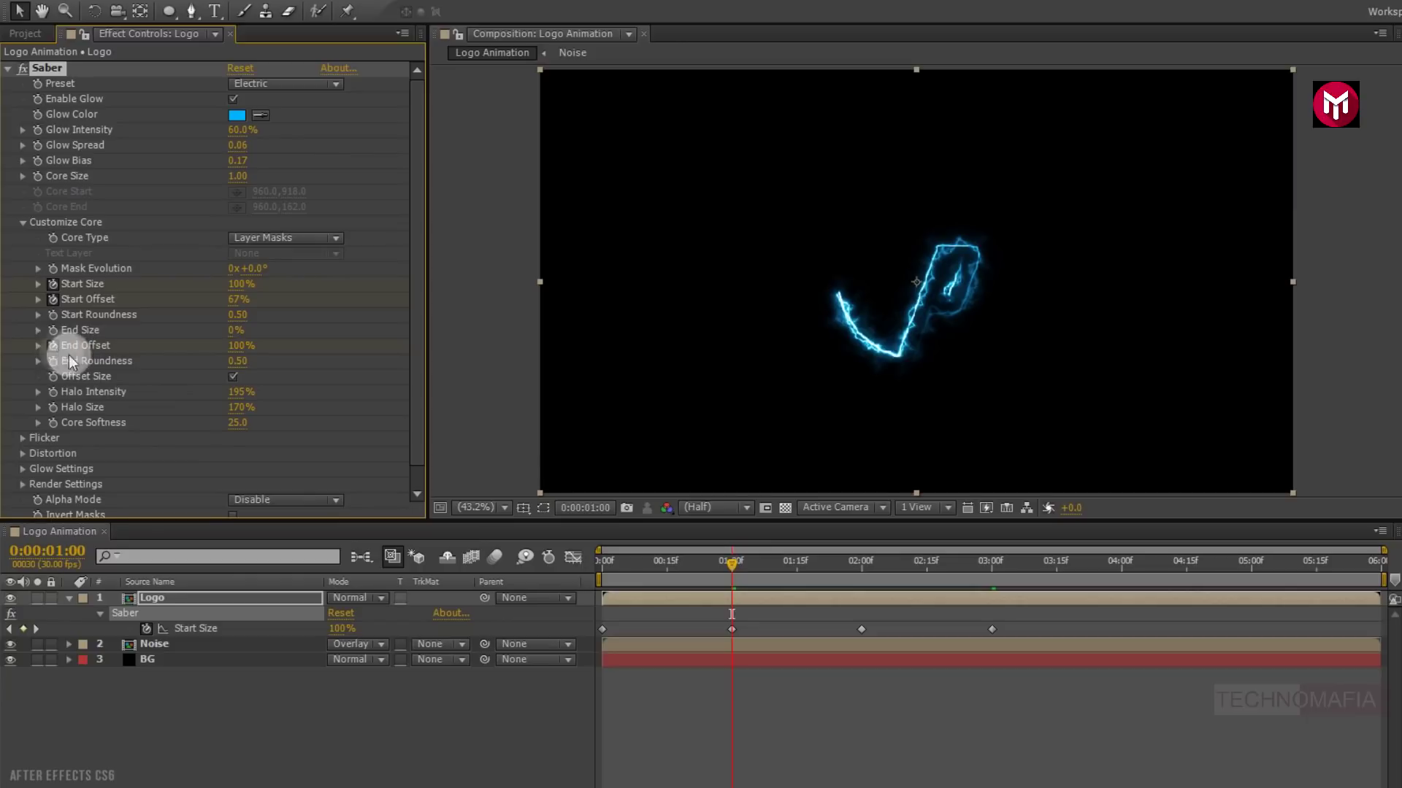
{"action": "left_click", "coordinate": [1122, 564]}
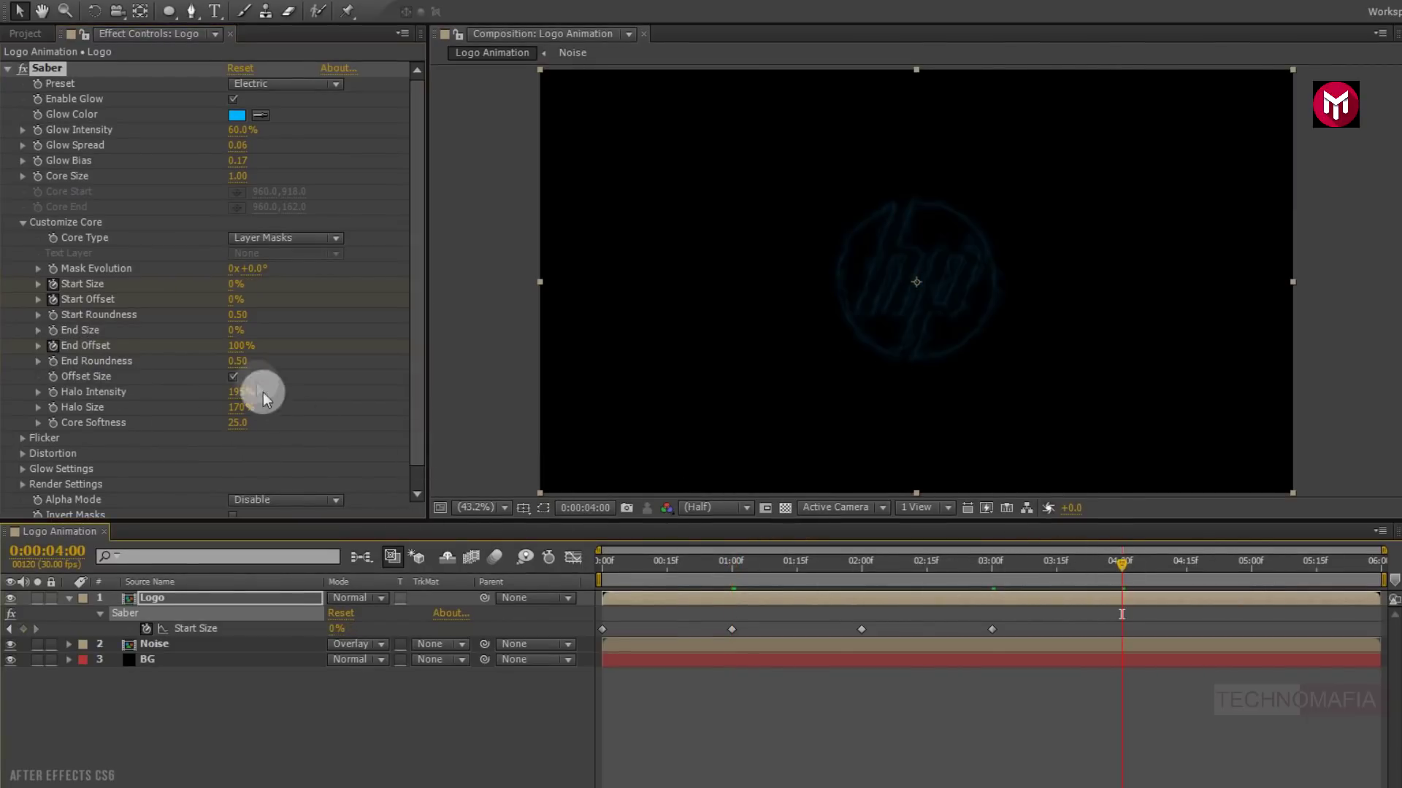
{"action": "left_click", "coordinate": [232, 351]}
{"action": "key", "text": "Return"}
{"action": "key", "text": "u"}
{"action": "key", "text": "u"}
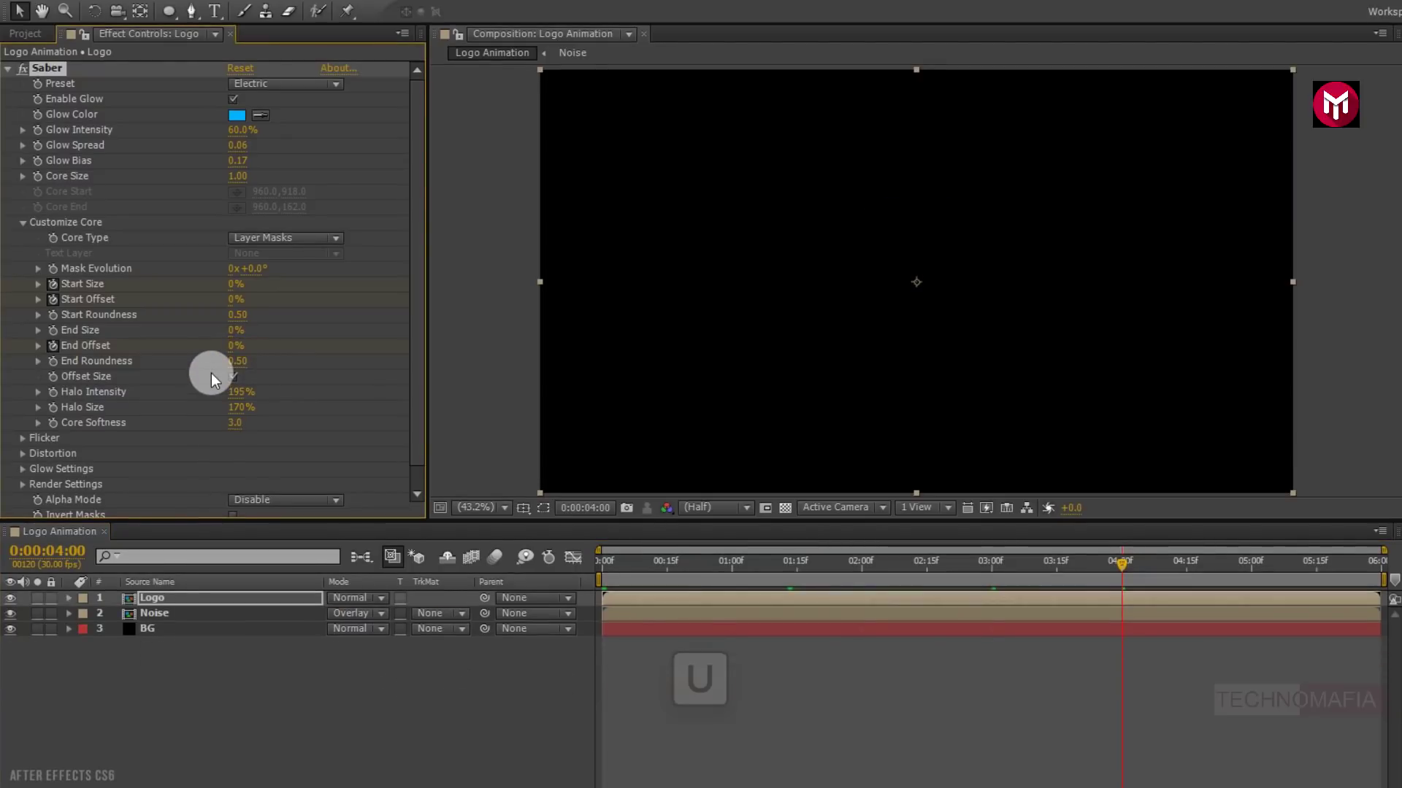
Step: Set Saber's glow Distortion Amount to 10 and its Distortion Type to Energy
{"action": "left_click", "coordinate": [22, 454]}
{"action": "scroll", "coordinate": [20, 457], "scroll_direction": "down", "scroll_amount": 2}
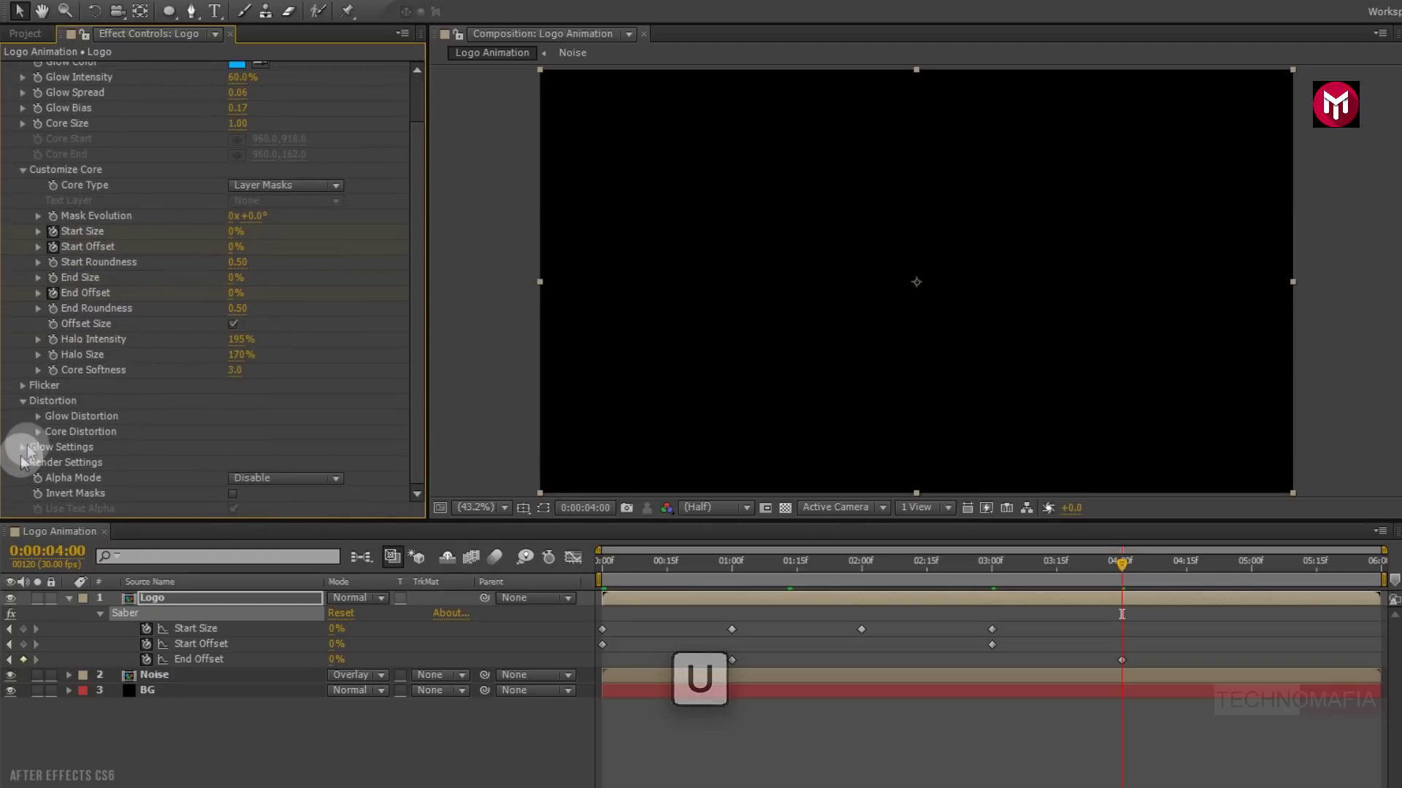
{"action": "left_click", "coordinate": [36, 415]}
{"action": "scroll", "coordinate": [37, 414], "scroll_direction": "down", "scroll_amount": 4}
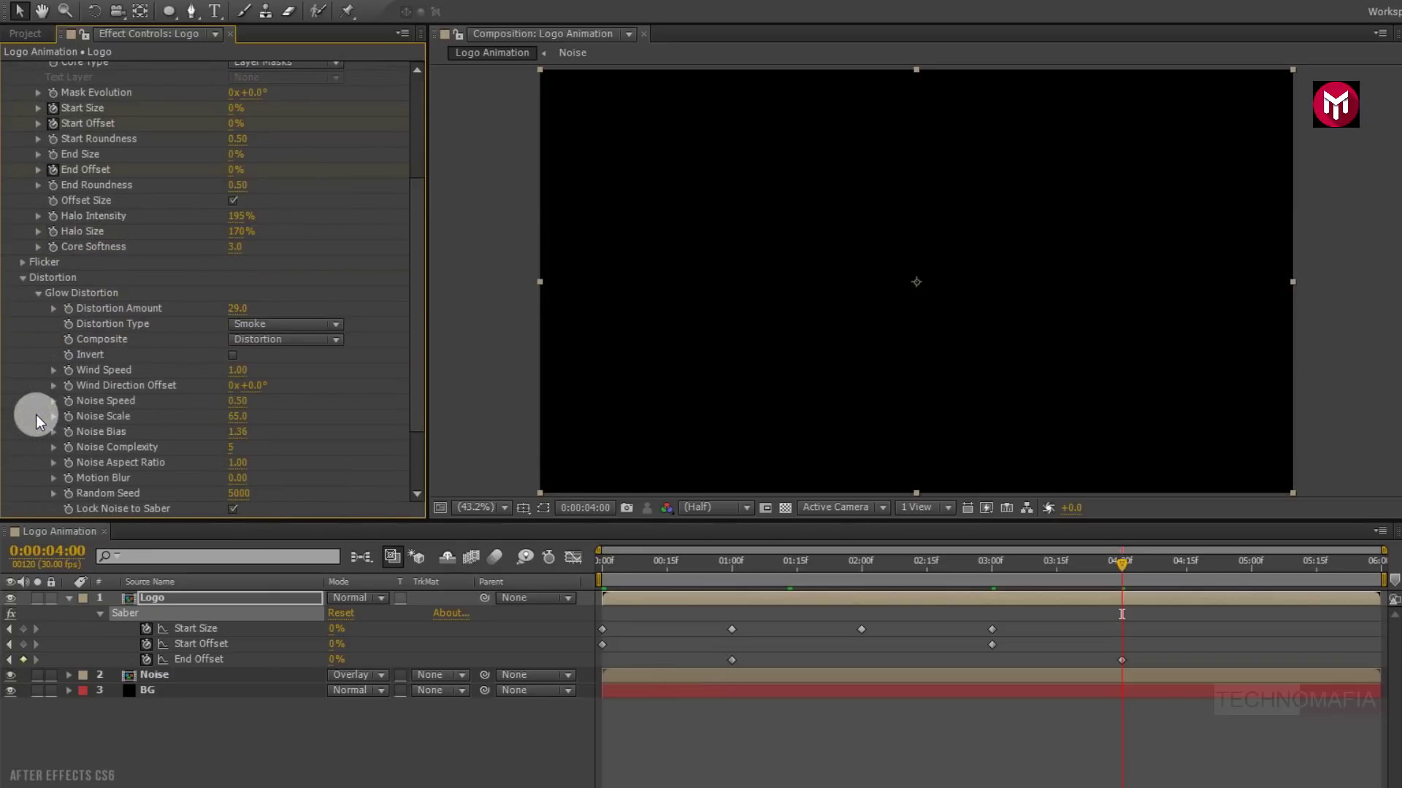
{"action": "left_click_drag", "start_coordinate": [229, 319], "coordinate": [231, 320]}
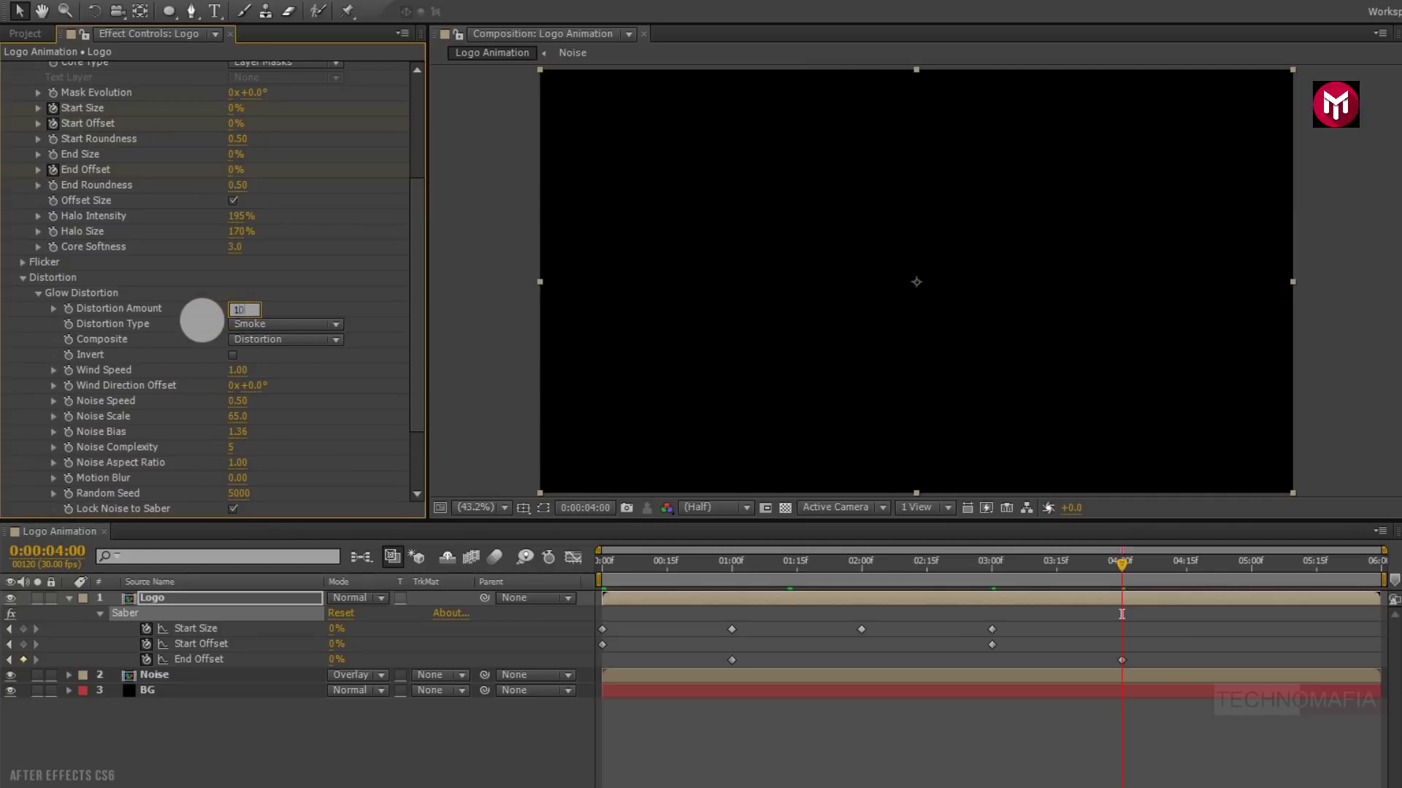
{"action": "key", "text": "Return"}
{"action": "left_click", "coordinate": [250, 324]}
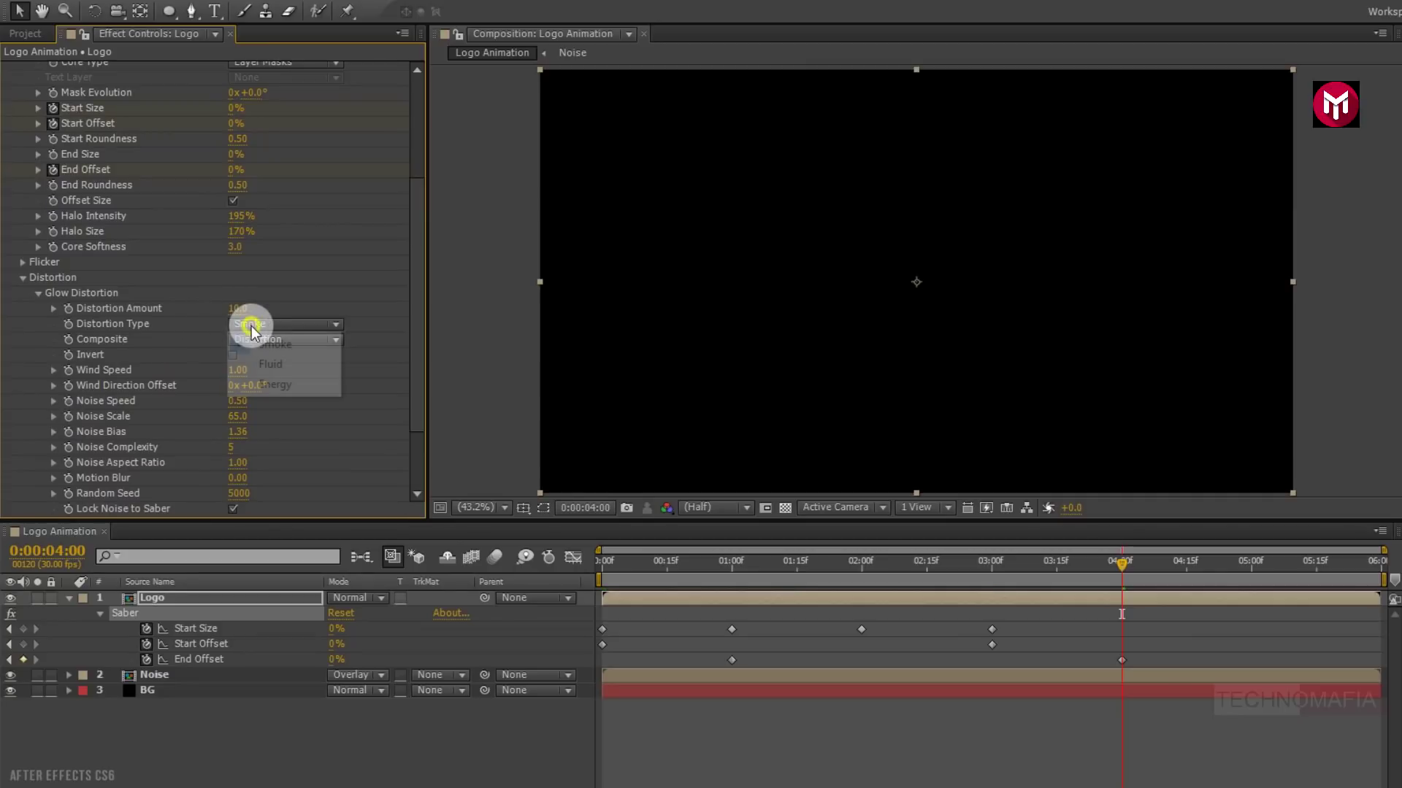
{"action": "left_click", "coordinate": [254, 384]}
{"action": "scroll", "coordinate": [254, 390], "scroll_direction": "down", "scroll_amount": 3}
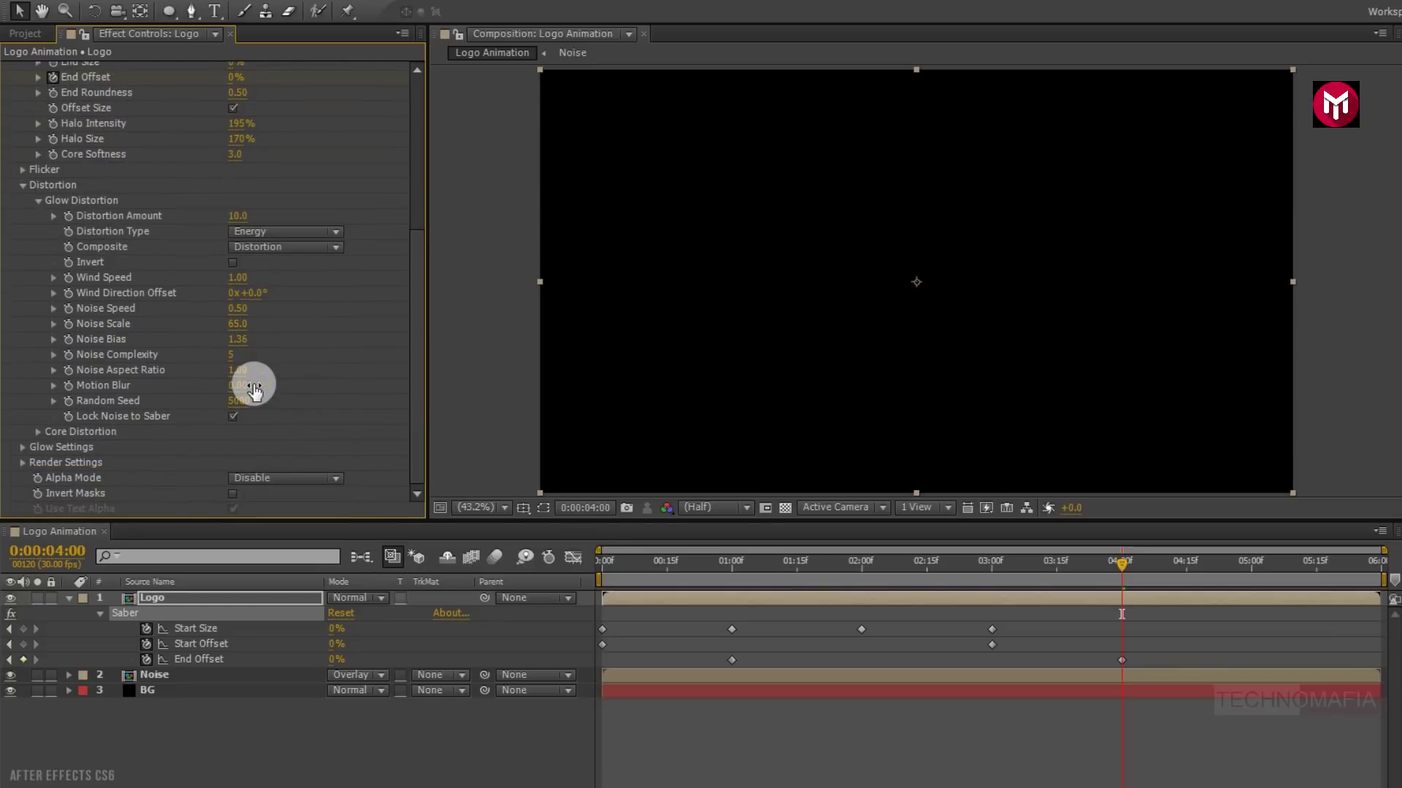
Step: Set Saber's Composite Settings to Transparent in its render settings and its Alpha Mode to Mask Core
{"action": "left_click", "coordinate": [23, 463]}
{"action": "scroll", "coordinate": [23, 463], "scroll_direction": "down", "scroll_amount": 3}
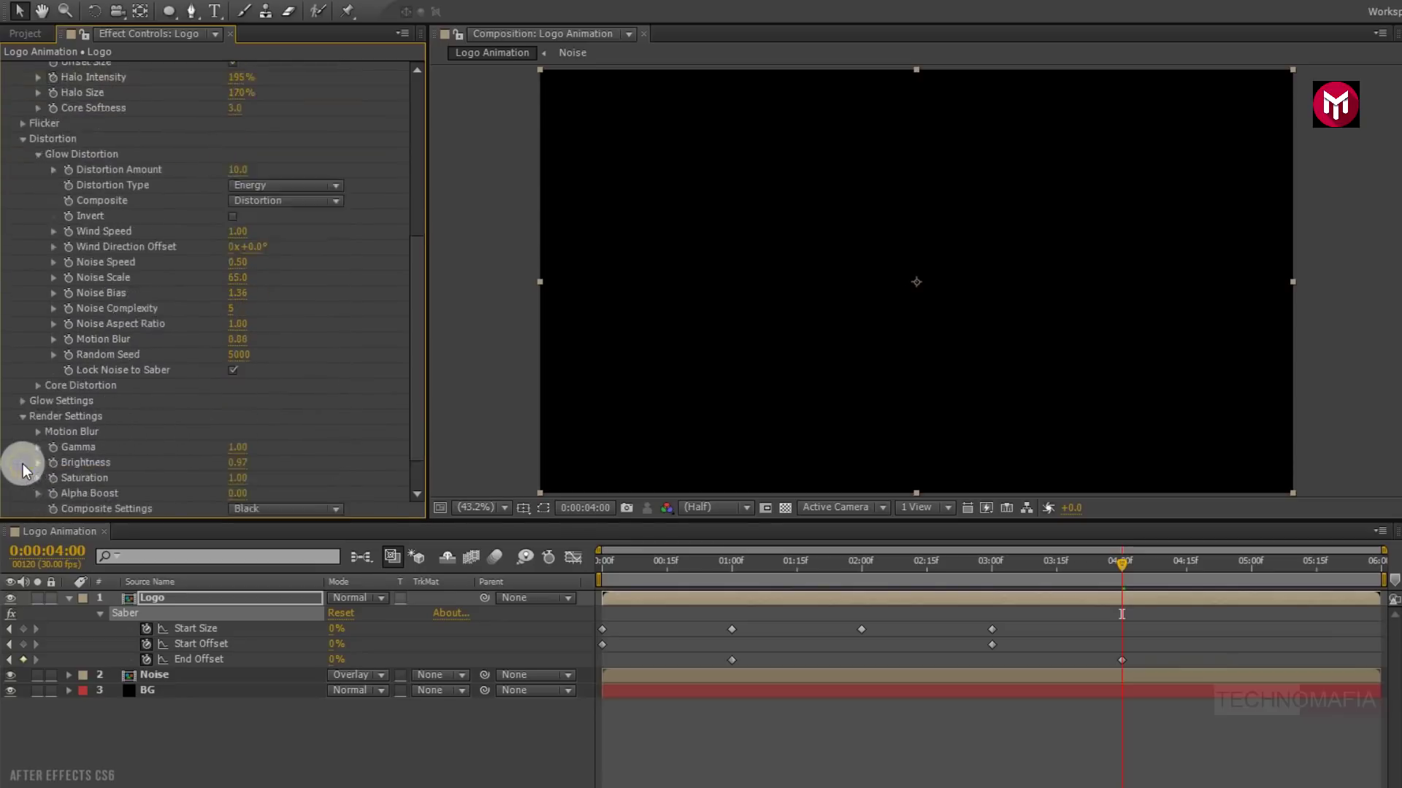
{"action": "left_click", "coordinate": [264, 462]}
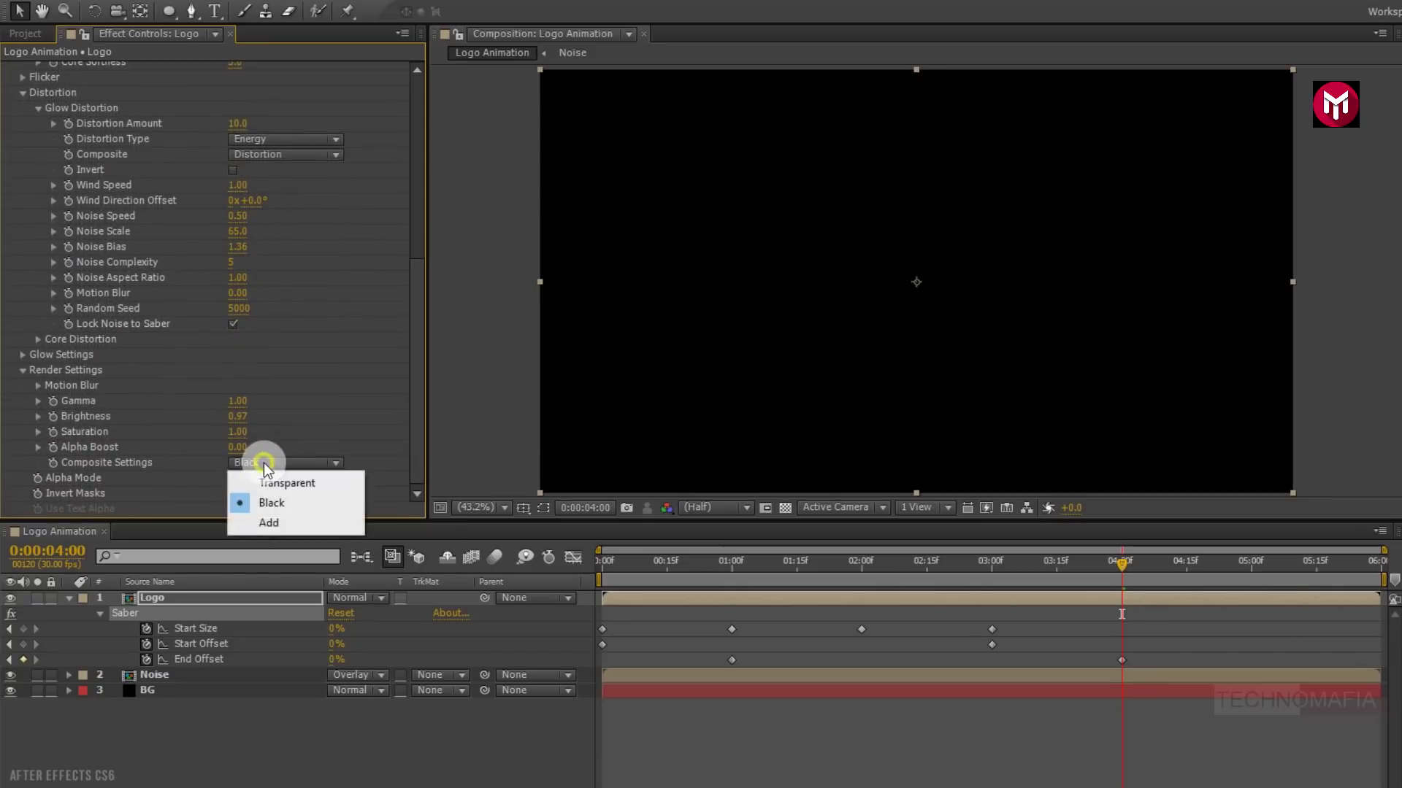
{"action": "left_click", "coordinate": [267, 483]}
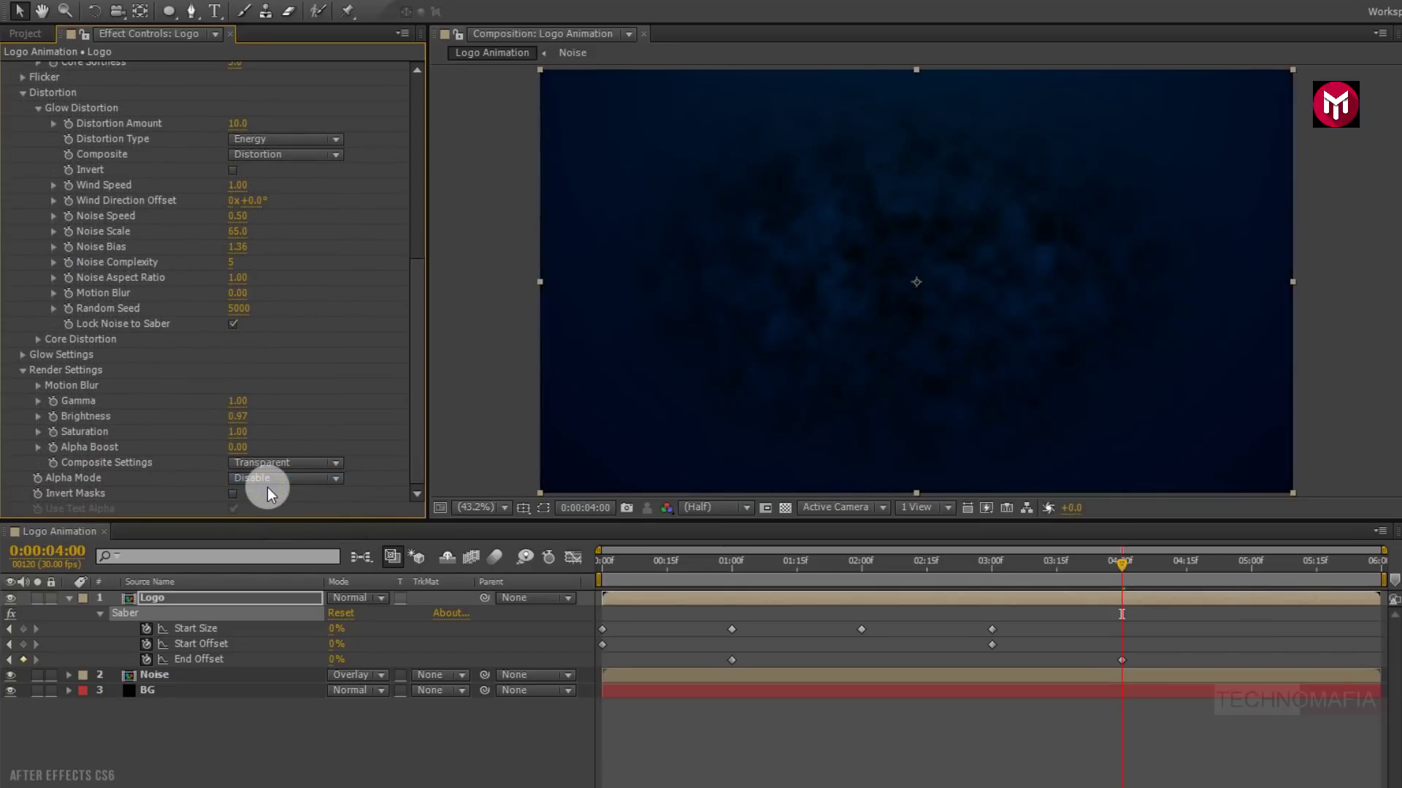
{"action": "left_click", "coordinate": [265, 479]}
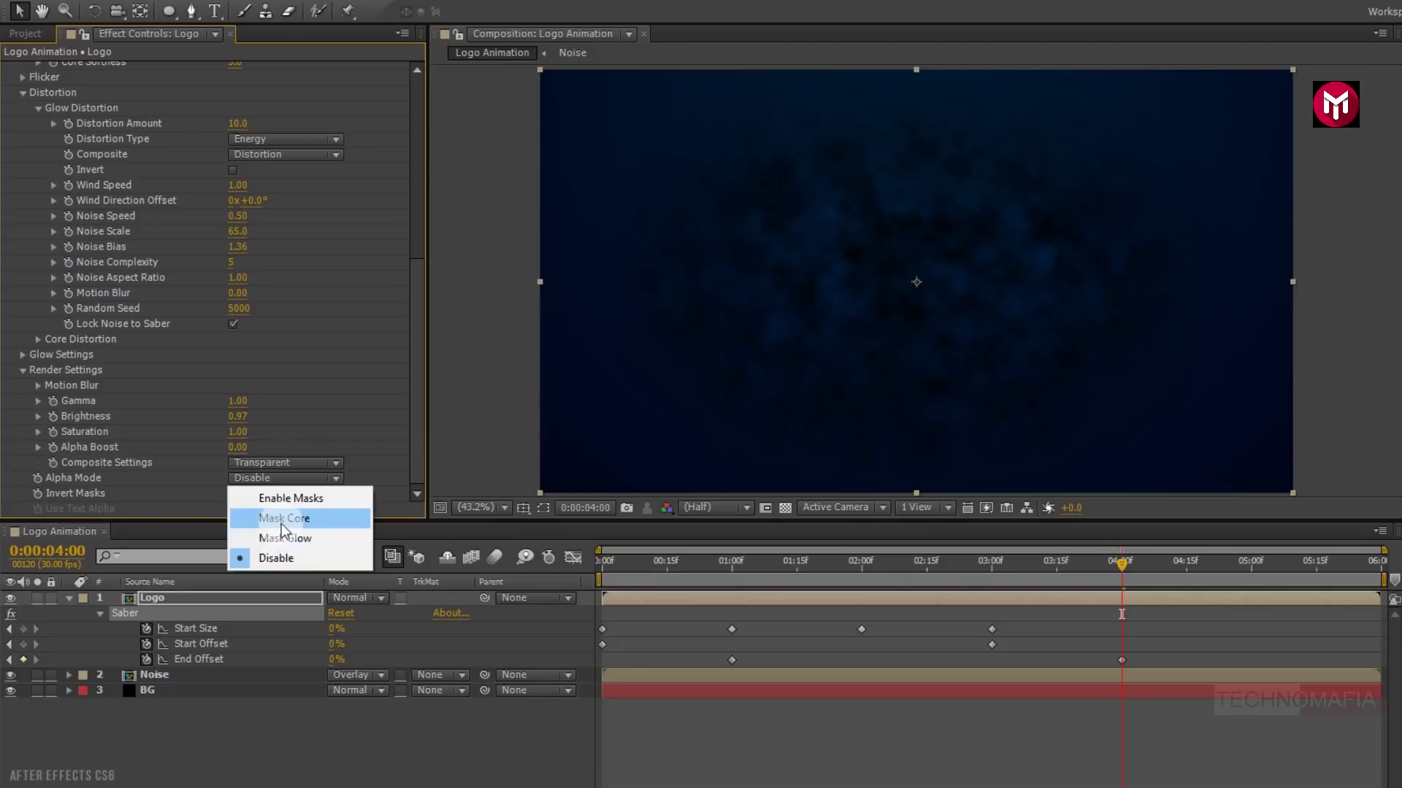
{"action": "left_click", "coordinate": [319, 525]}
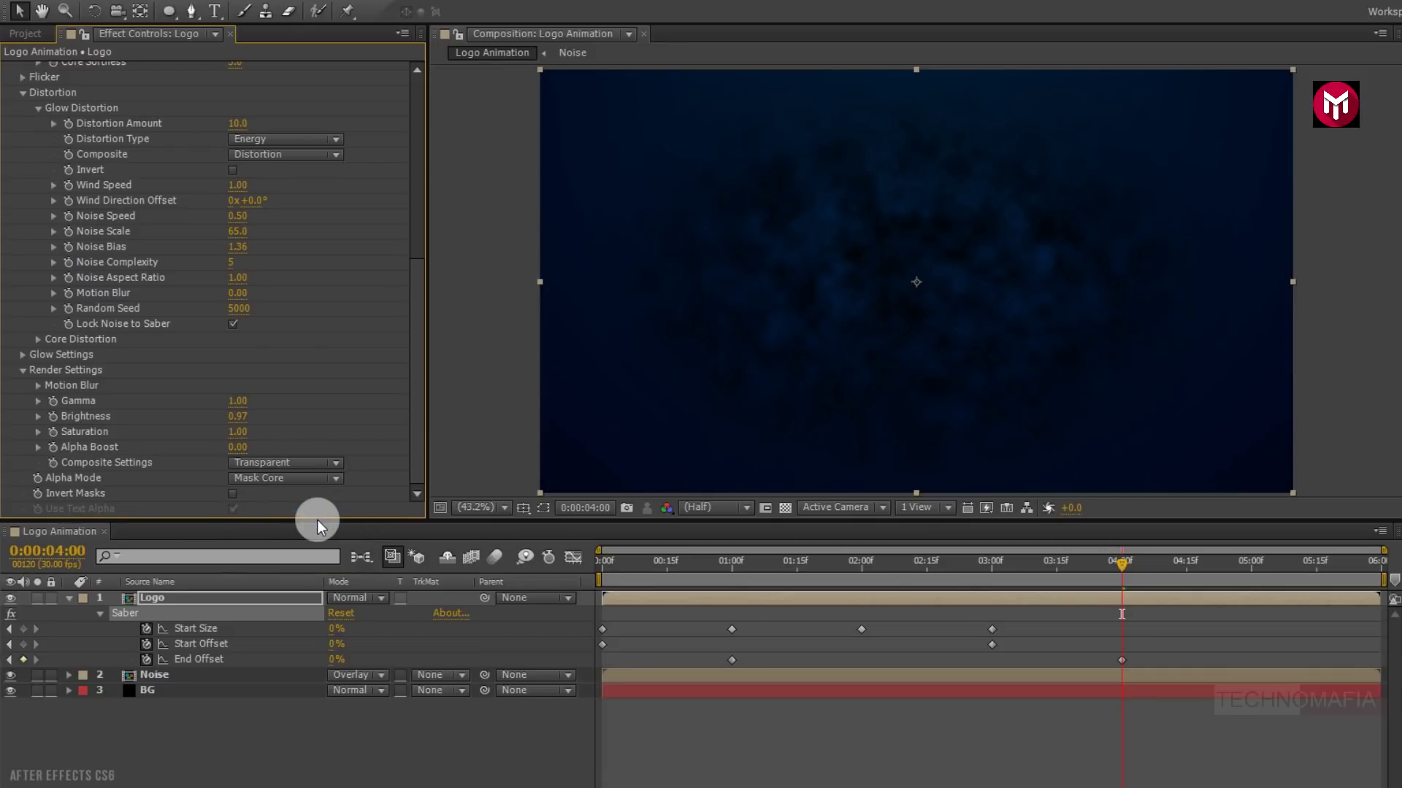
Step: Preview the Saber outline animation from the start of the composition
{"action": "left_click", "coordinate": [599, 567]}
{"action": "key", "text": "KP_0"}
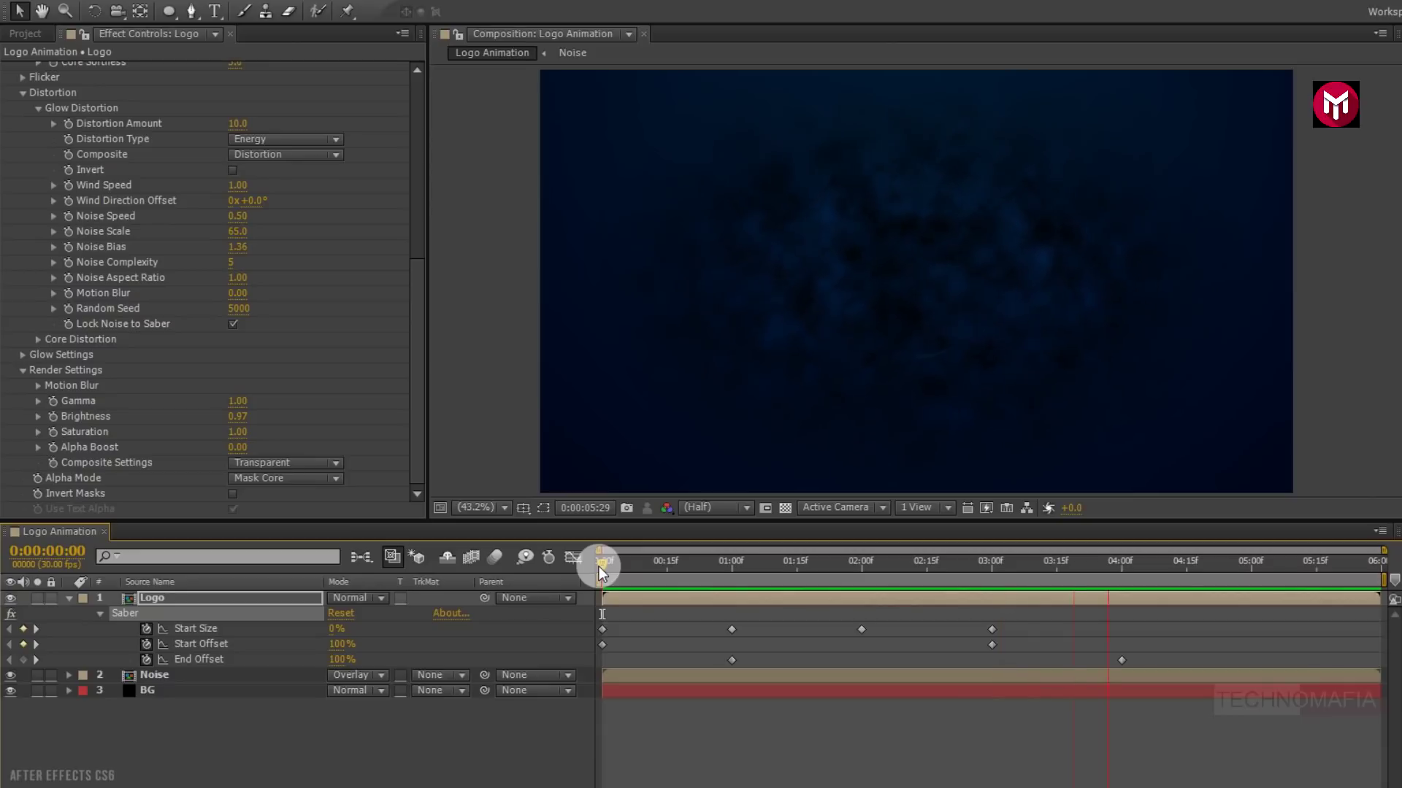
{"action": "key", "text": "space"}
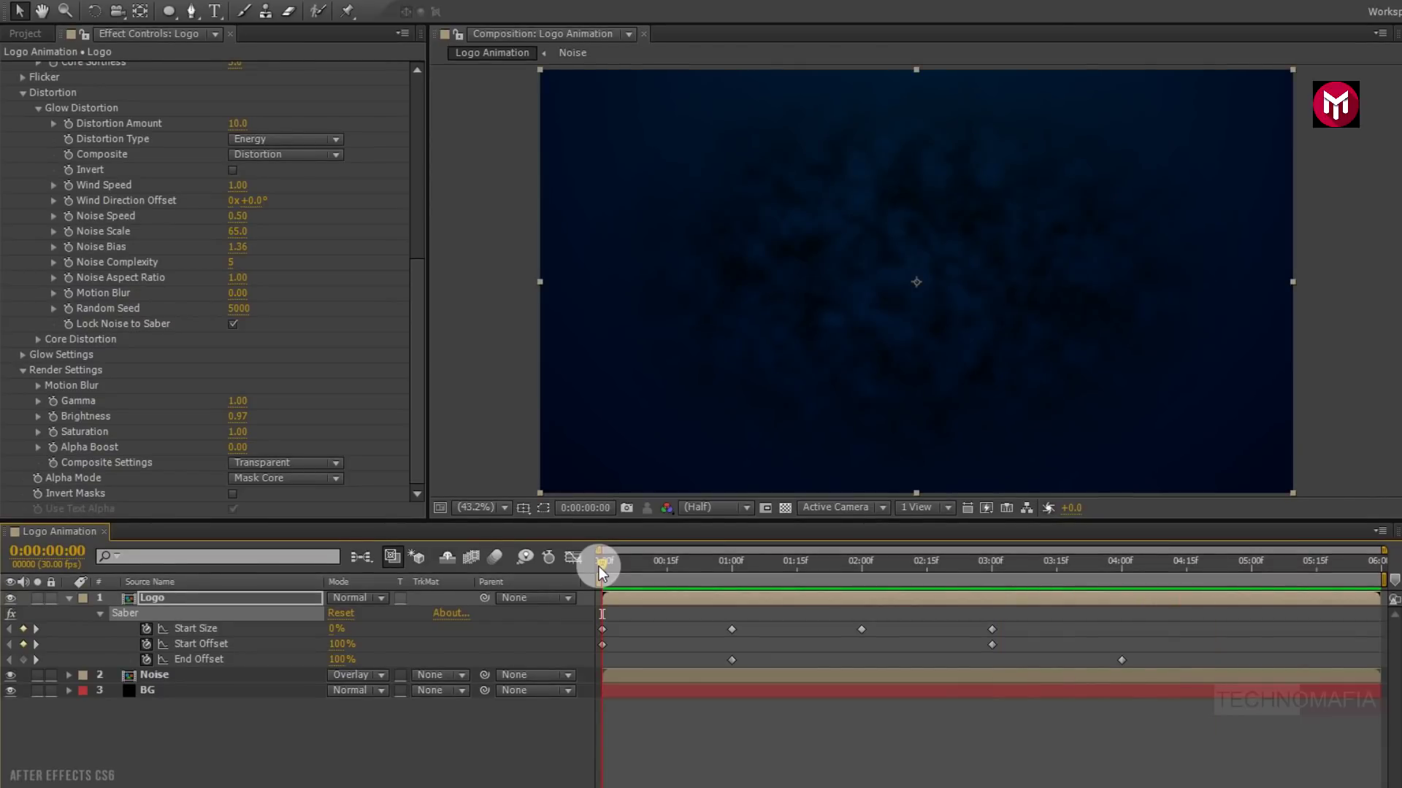
Step: Duplicate the Saber effect on the Logo layer and reveal the keyframes of both copies
{"action": "scroll", "coordinate": [320, 393], "scroll_direction": "up", "scroll_amount": 10}
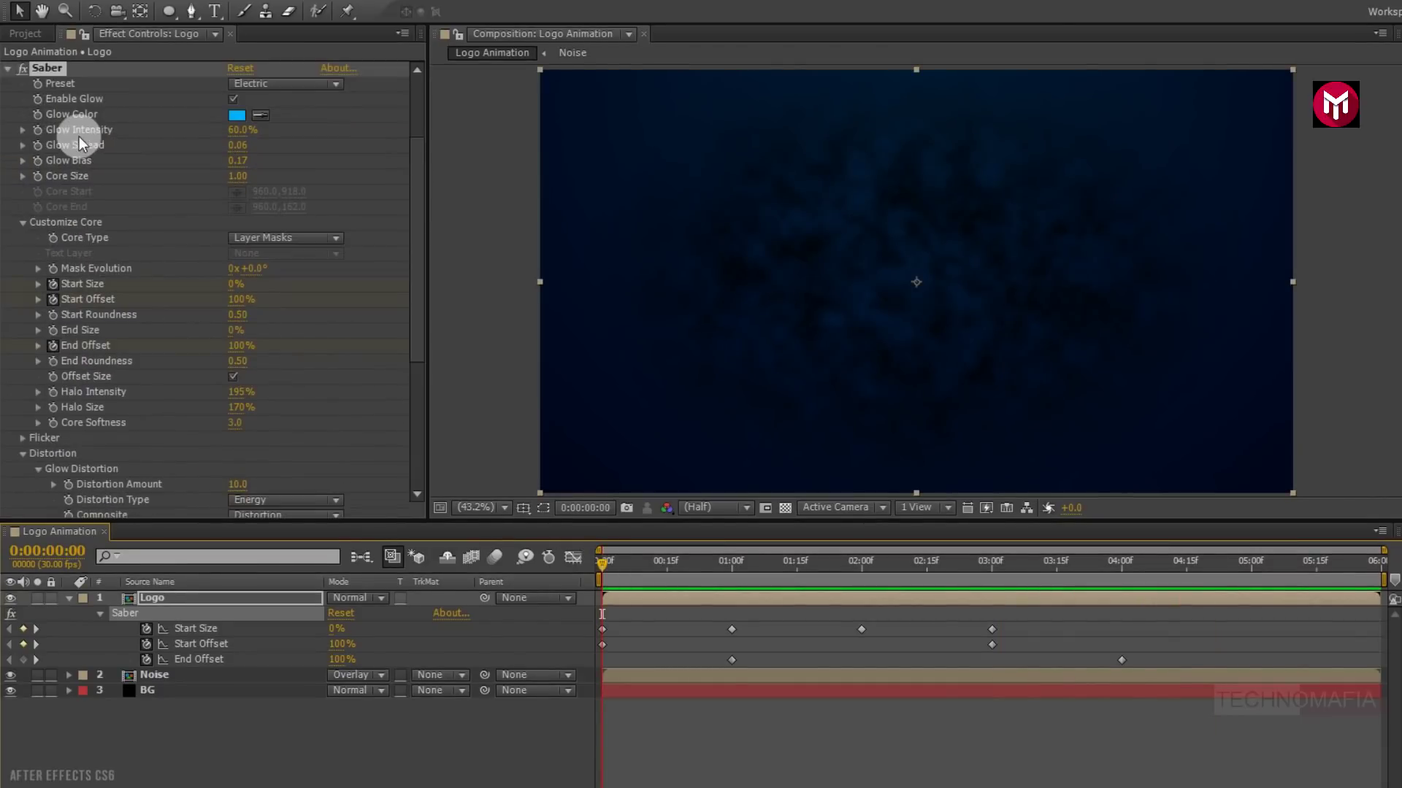
{"action": "left_click", "coordinate": [8, 68]}
{"action": "key", "text": "ctrl+d"}
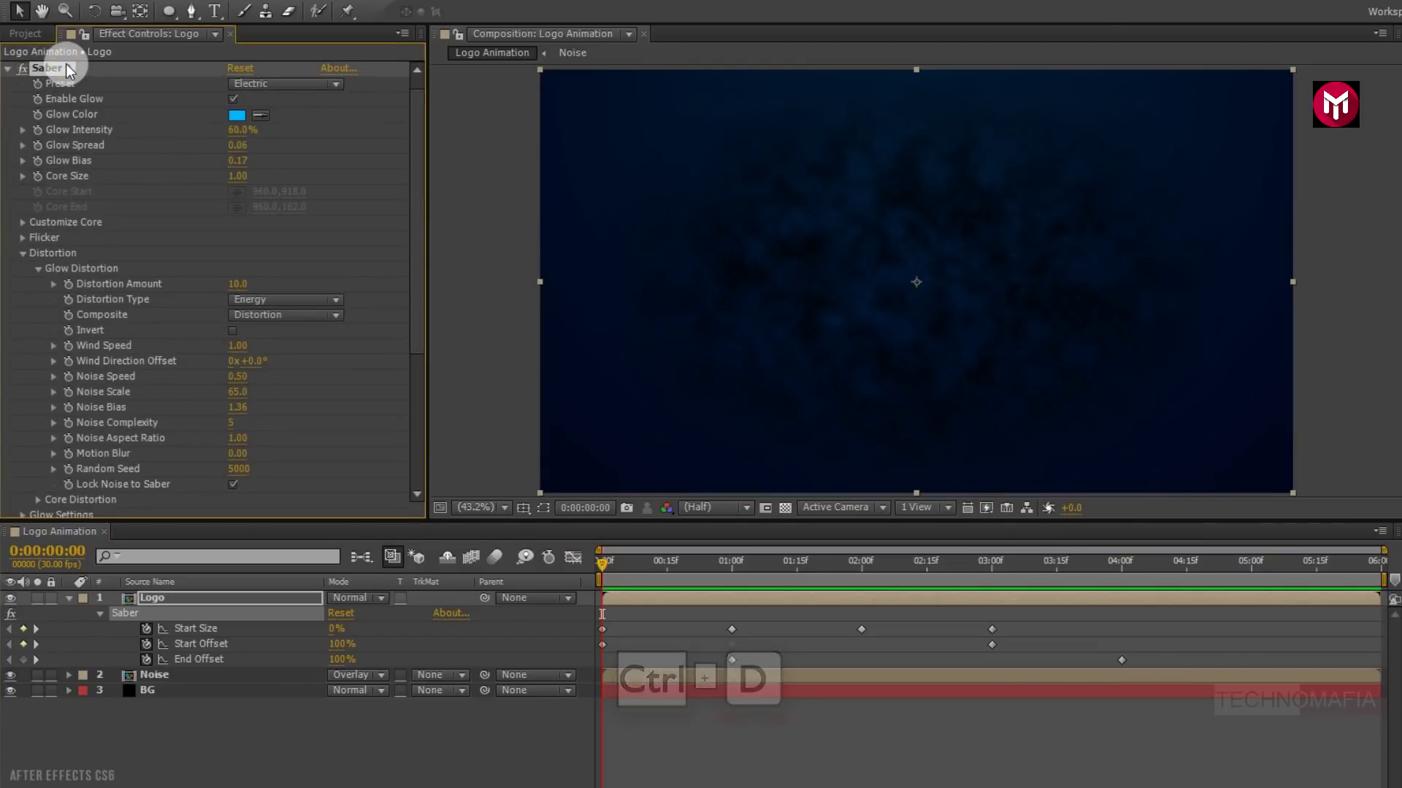
{"action": "key", "text": "u"}
{"action": "key", "text": "u"}
{"action": "key", "text": "u"}
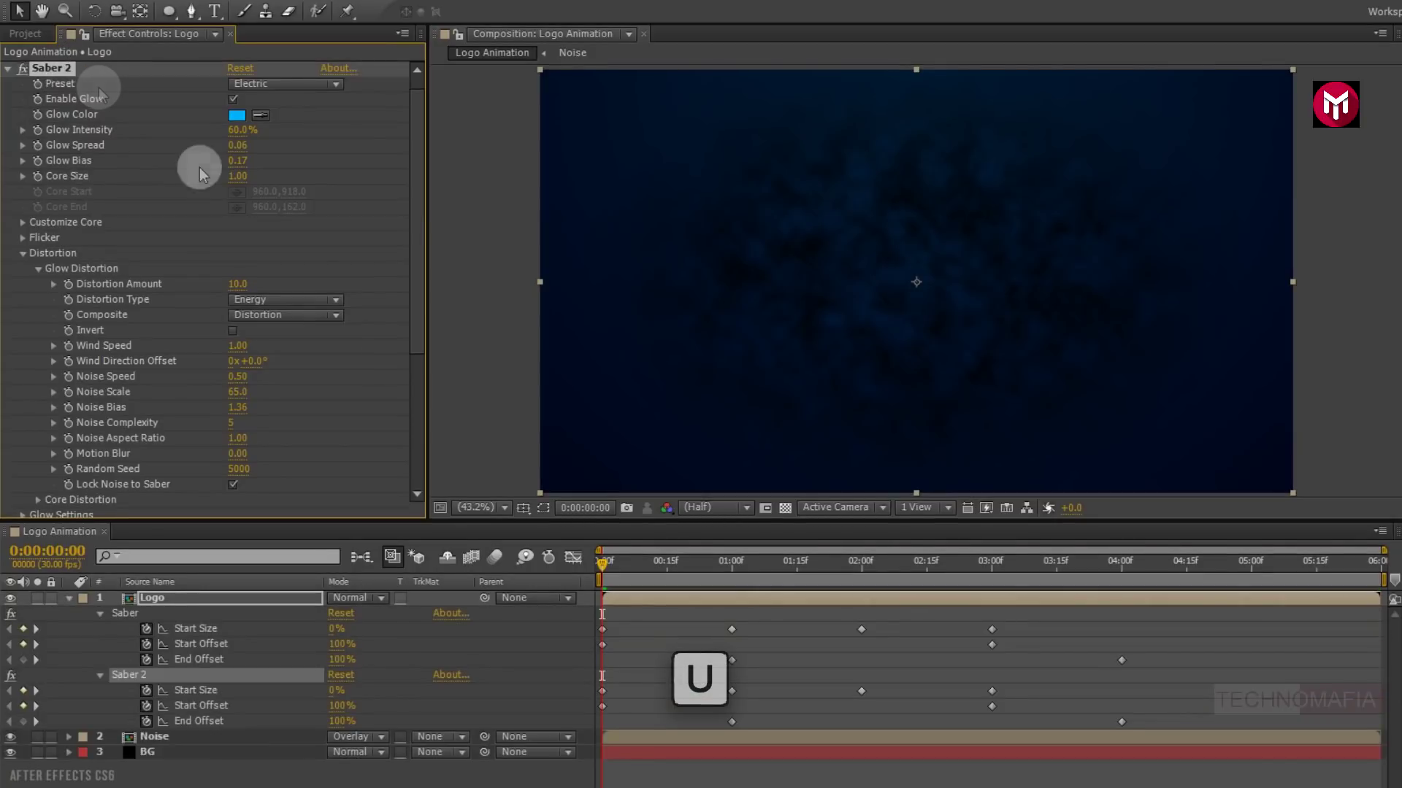
Step: Shift all of Saber 2's keyframes so that they start at 0:00:00:10
{"action": "left_click_drag", "start_coordinate": [607, 559], "coordinate": [645, 571]}
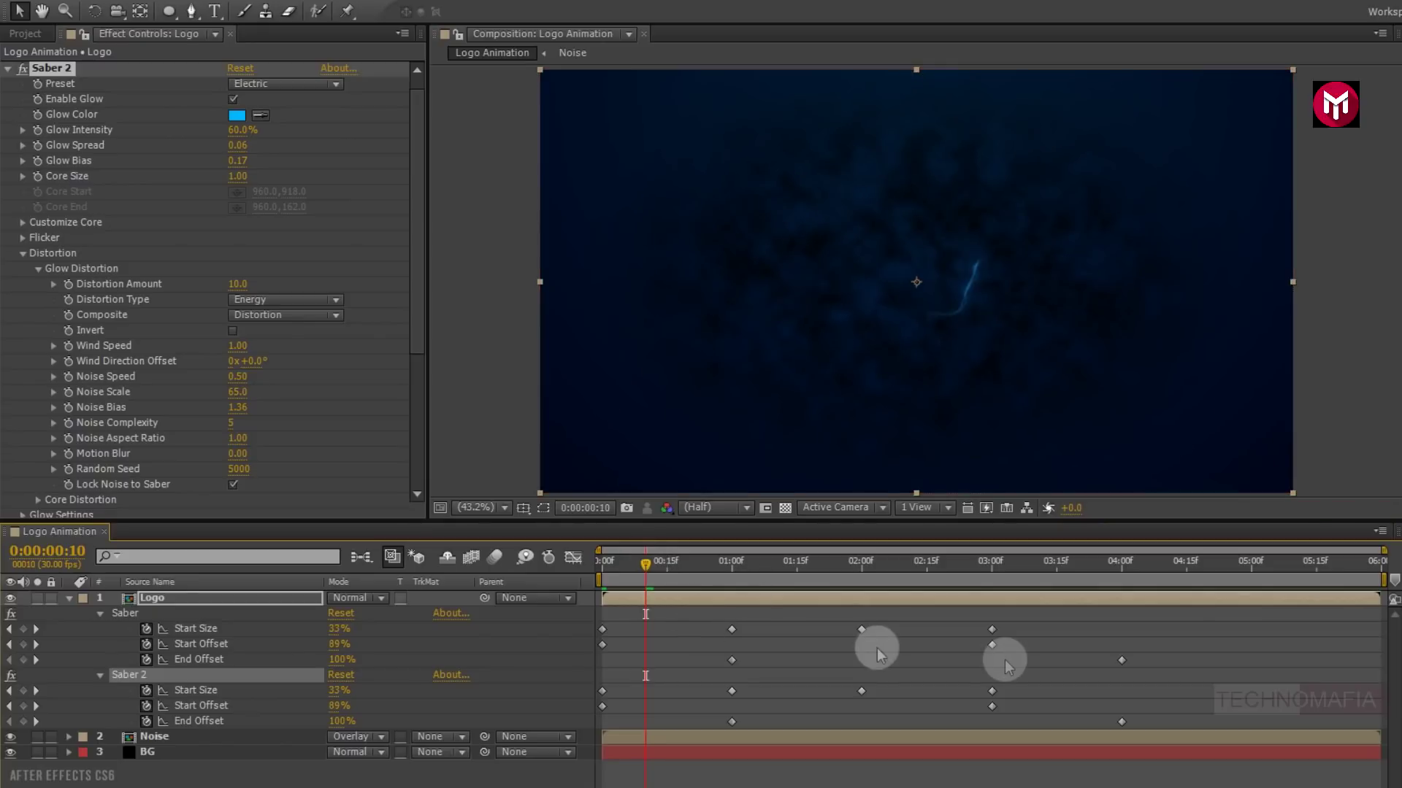
{"action": "left_click_drag", "start_coordinate": [1152, 719], "coordinate": [603, 677]}
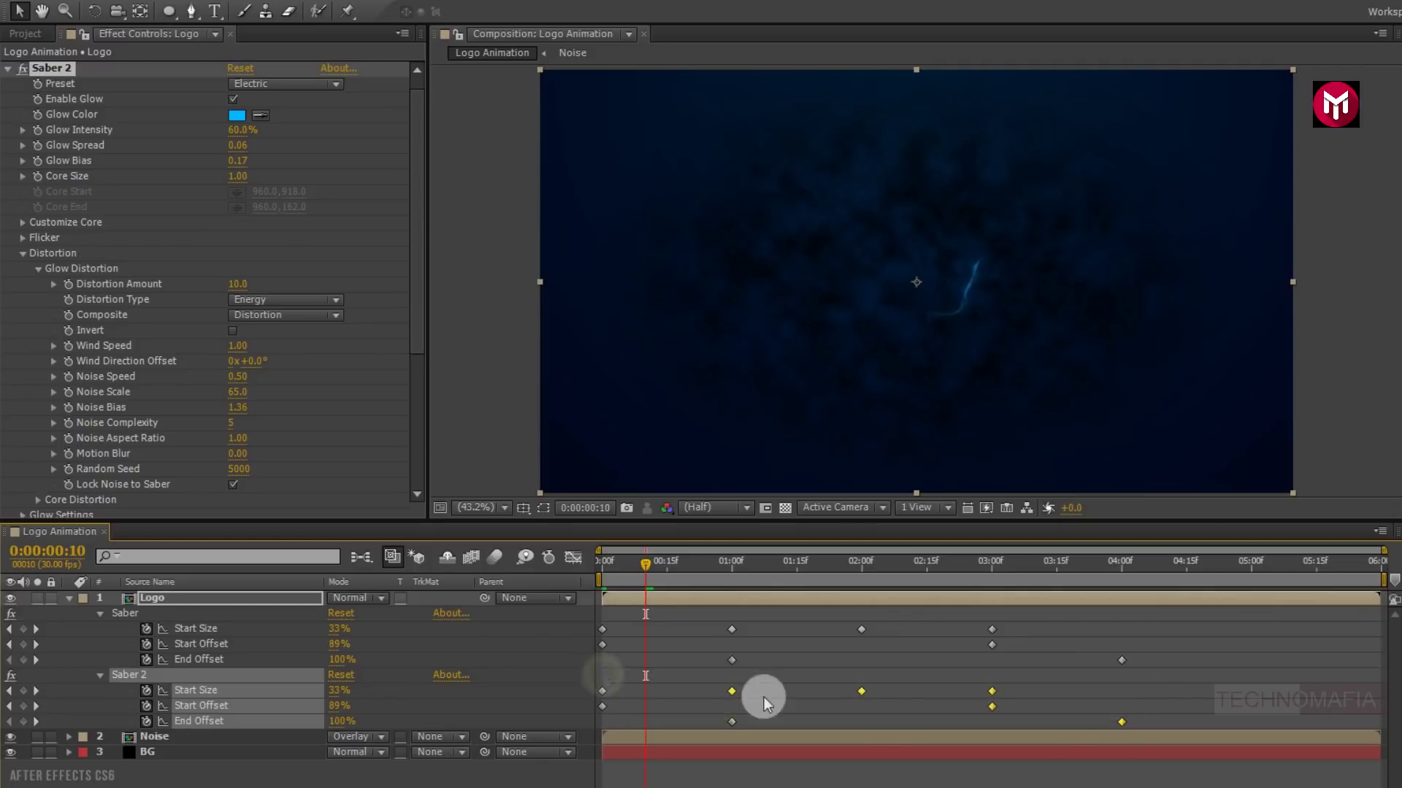
{"action": "left_click", "coordinate": [1122, 722]}
{"action": "left_click_drag", "start_coordinate": [740, 723], "coordinate": [642, 692]}
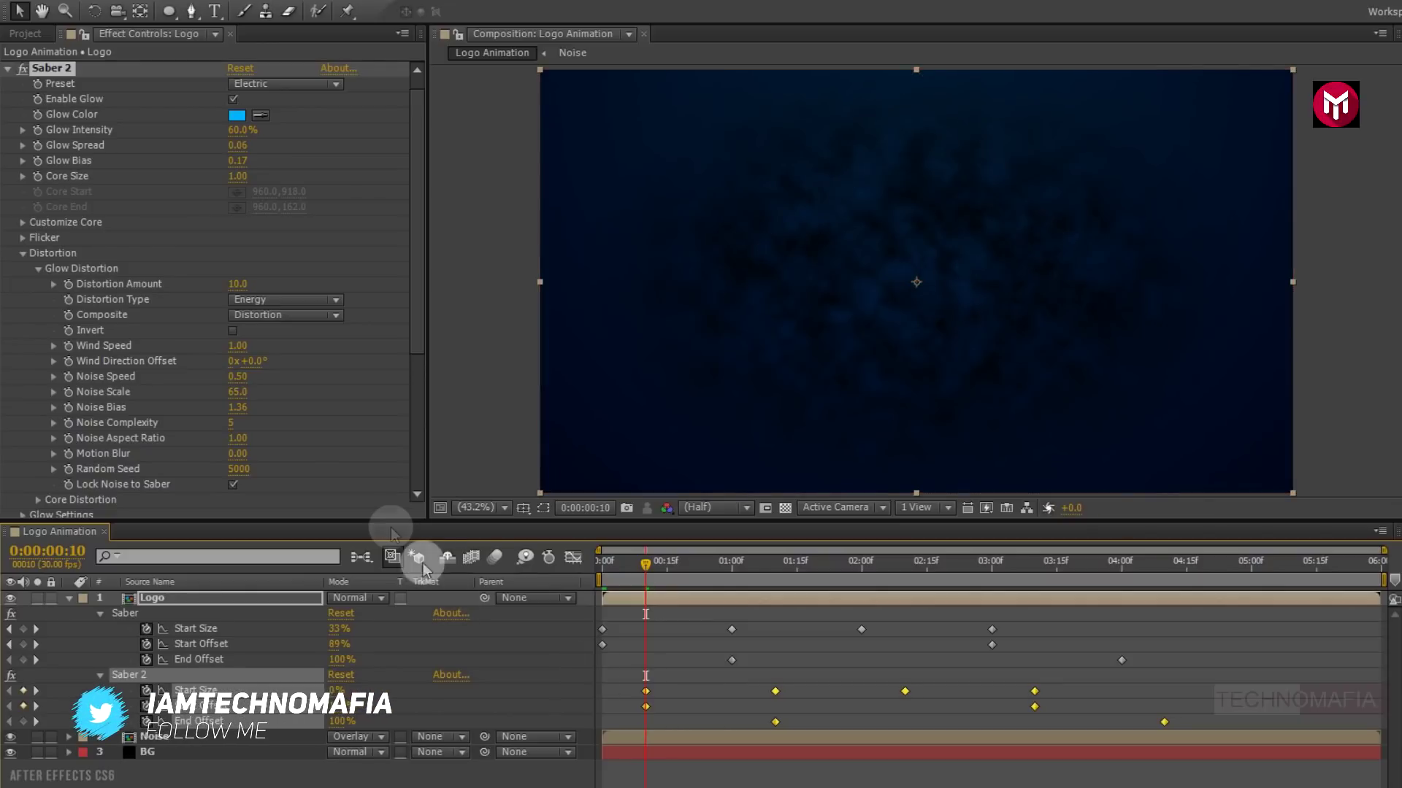
Step: Set Saber 2's Composite Settings to Add
{"action": "scroll", "coordinate": [204, 365], "scroll_direction": "down", "scroll_amount": 4}
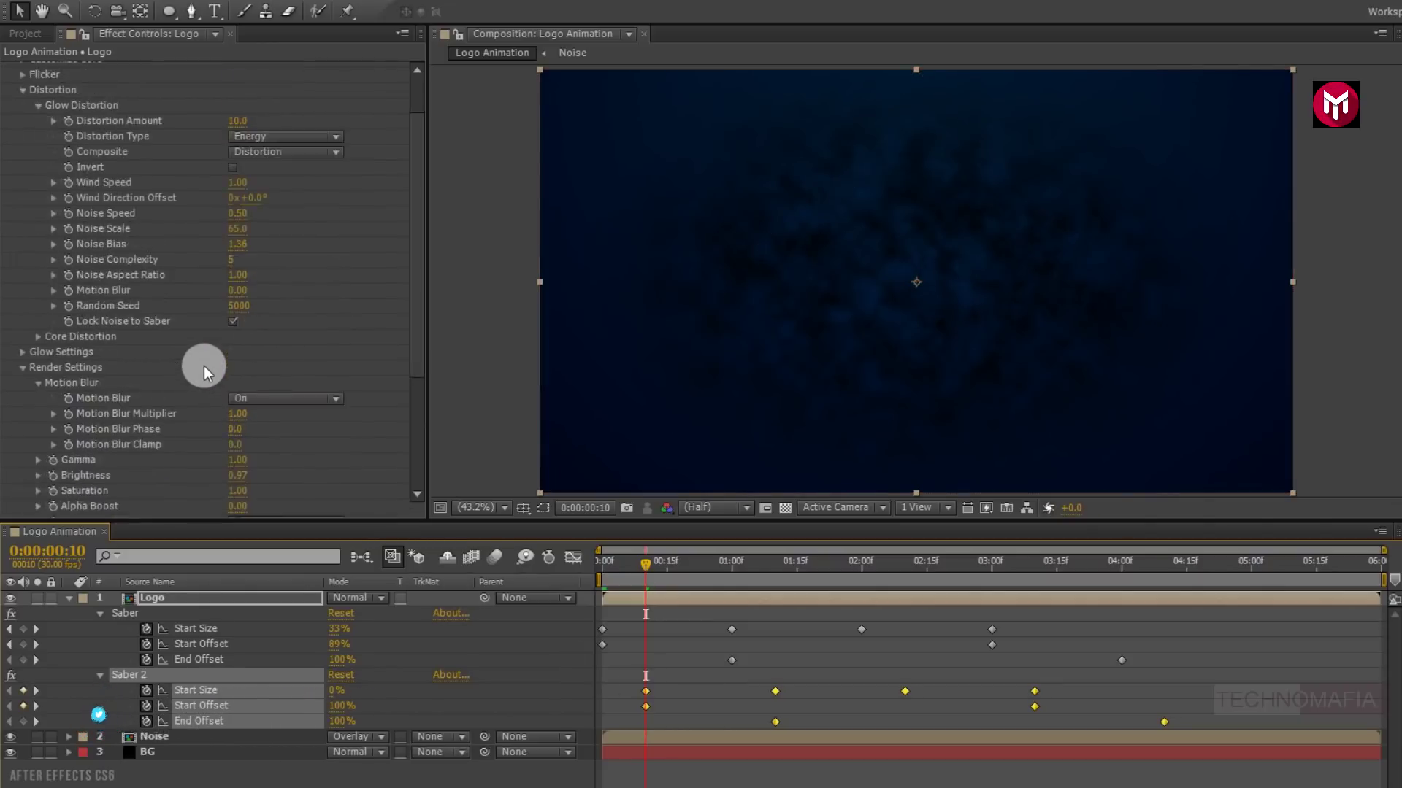
{"action": "scroll", "coordinate": [204, 366], "scroll_direction": "down", "scroll_amount": 2}
{"action": "left_click", "coordinate": [251, 463]}
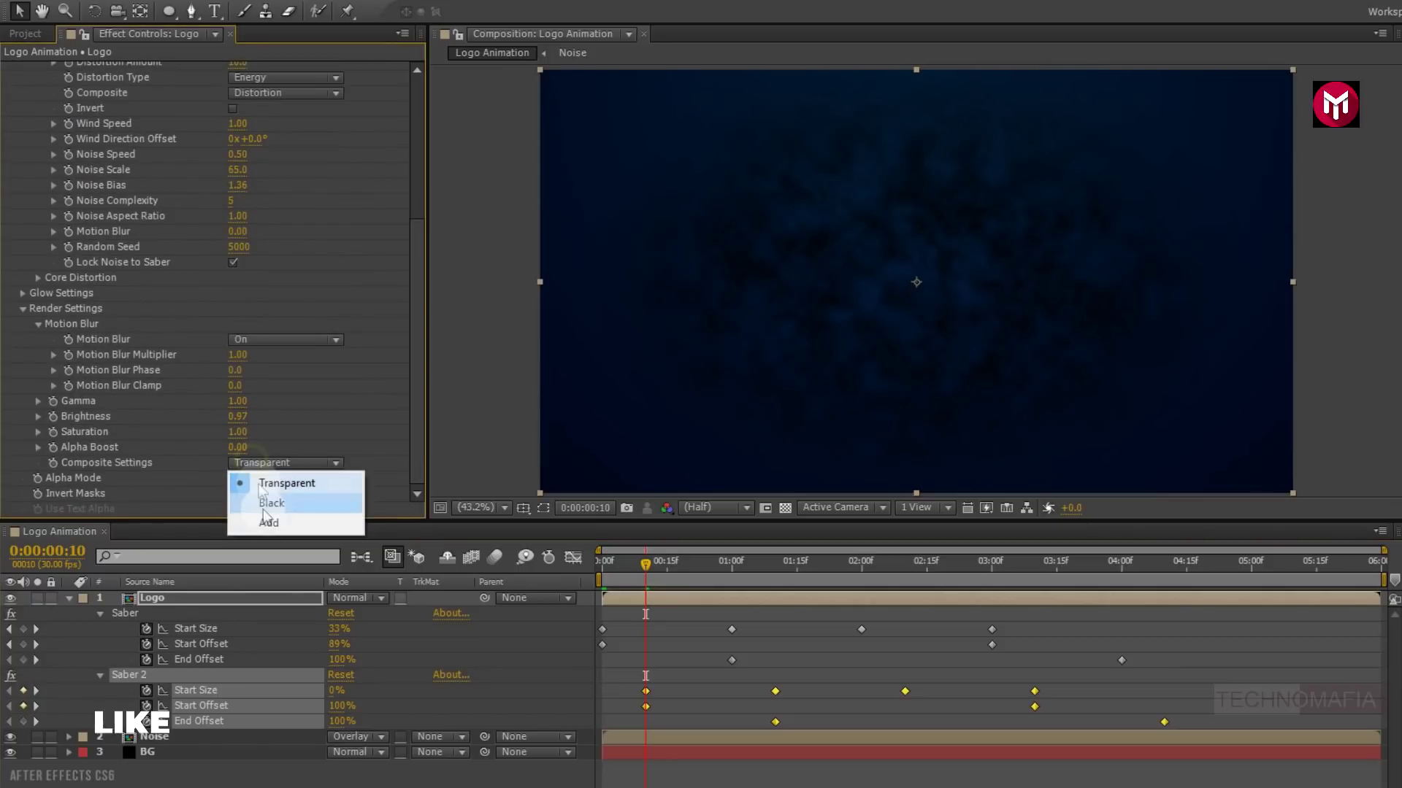
{"action": "left_click", "coordinate": [267, 521]}
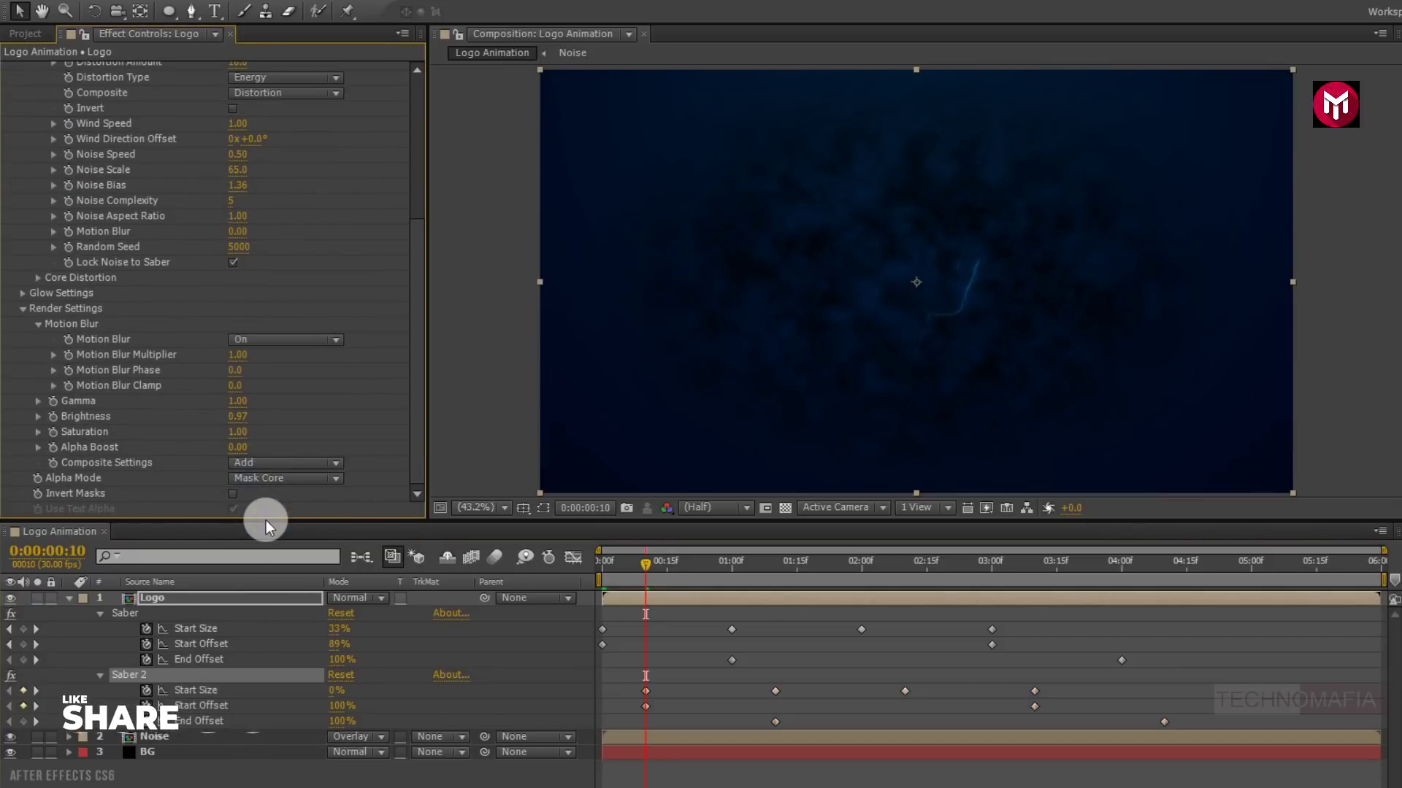
Step: Duplicate the Saber 2 effect and reveal the keyframes of all Saber copies on the Logo layer
{"action": "scroll", "coordinate": [174, 387], "scroll_direction": "up", "scroll_amount": 6}
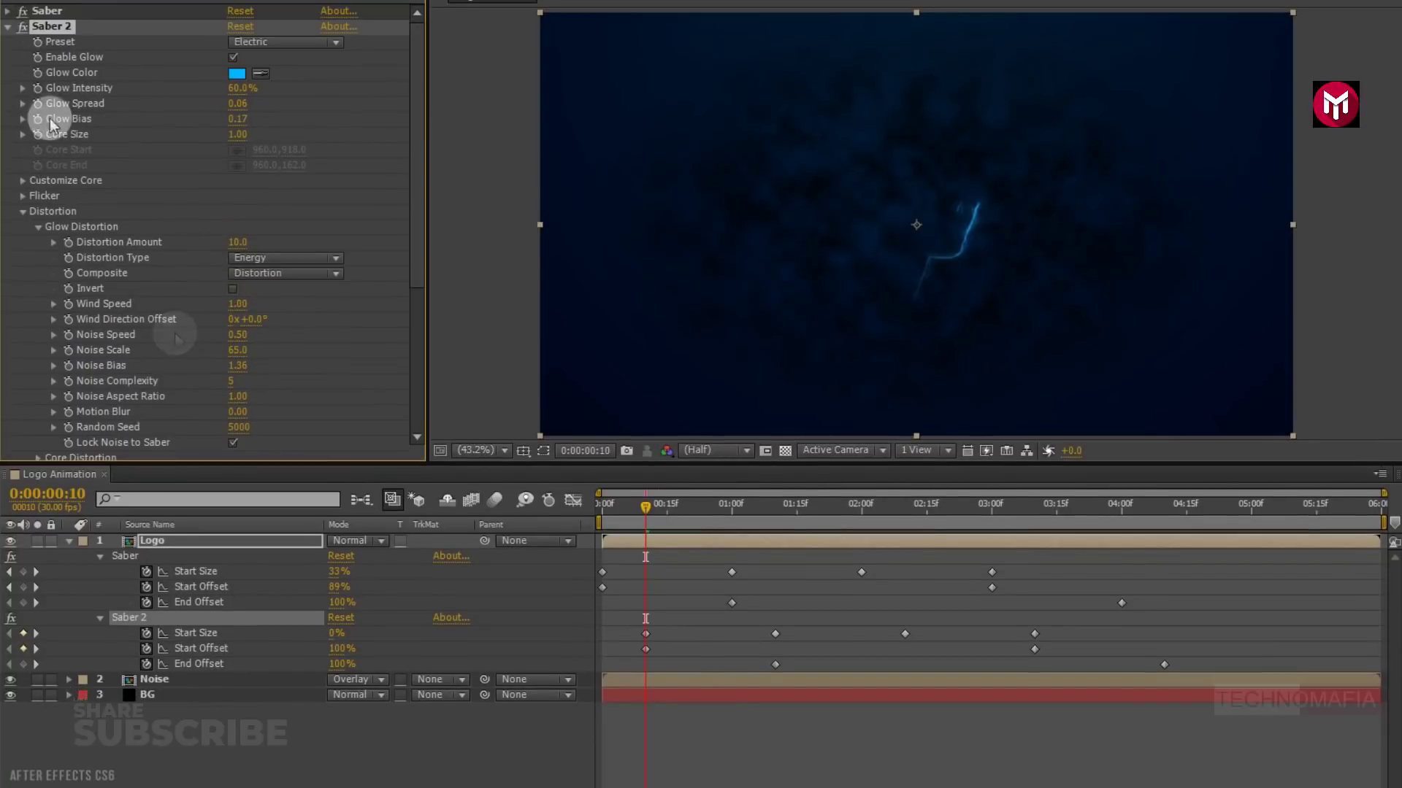
{"action": "key", "text": "ctrl+d"}
{"action": "left_click", "coordinate": [9, 26]}
{"action": "left_click", "coordinate": [55, 31]}
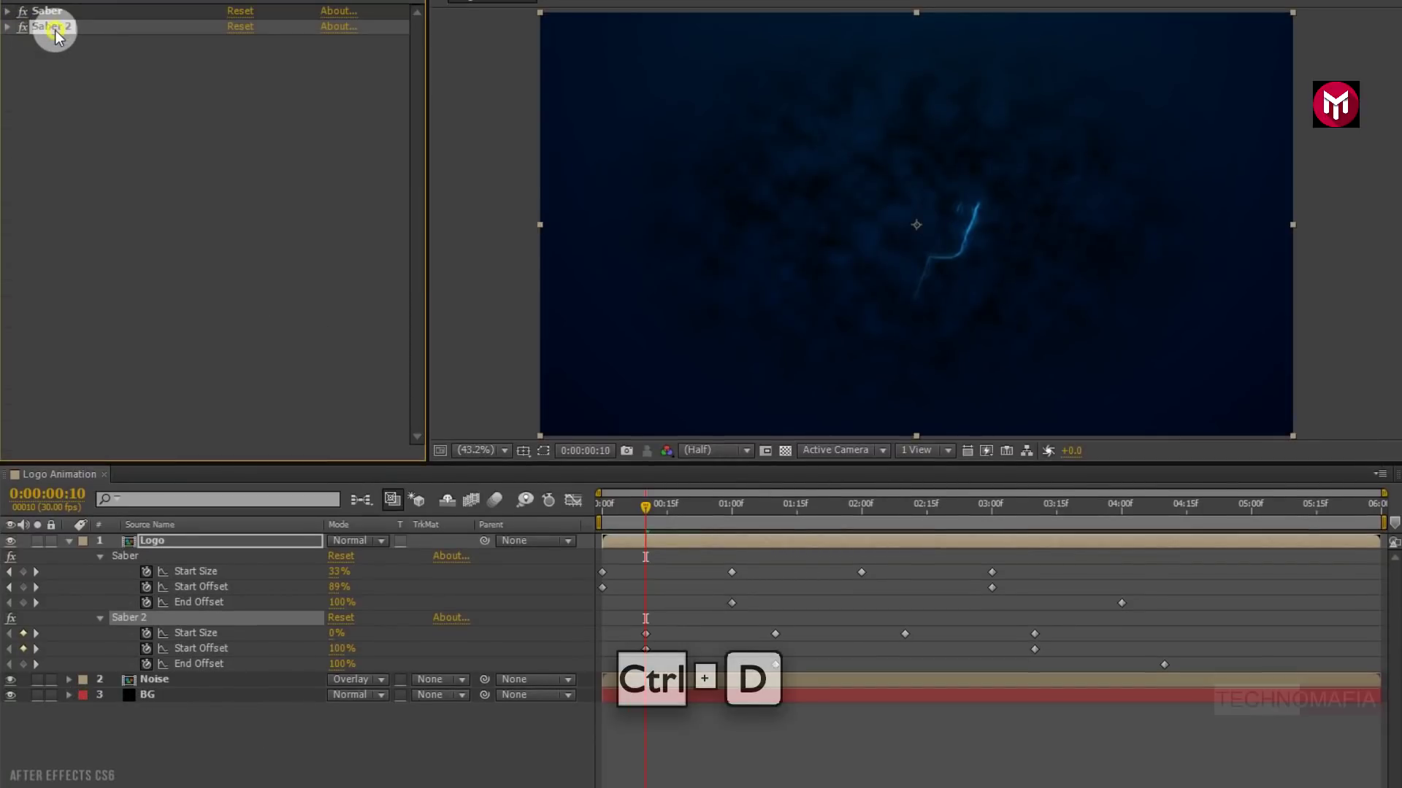
{"action": "key", "text": "ctrl+d"}
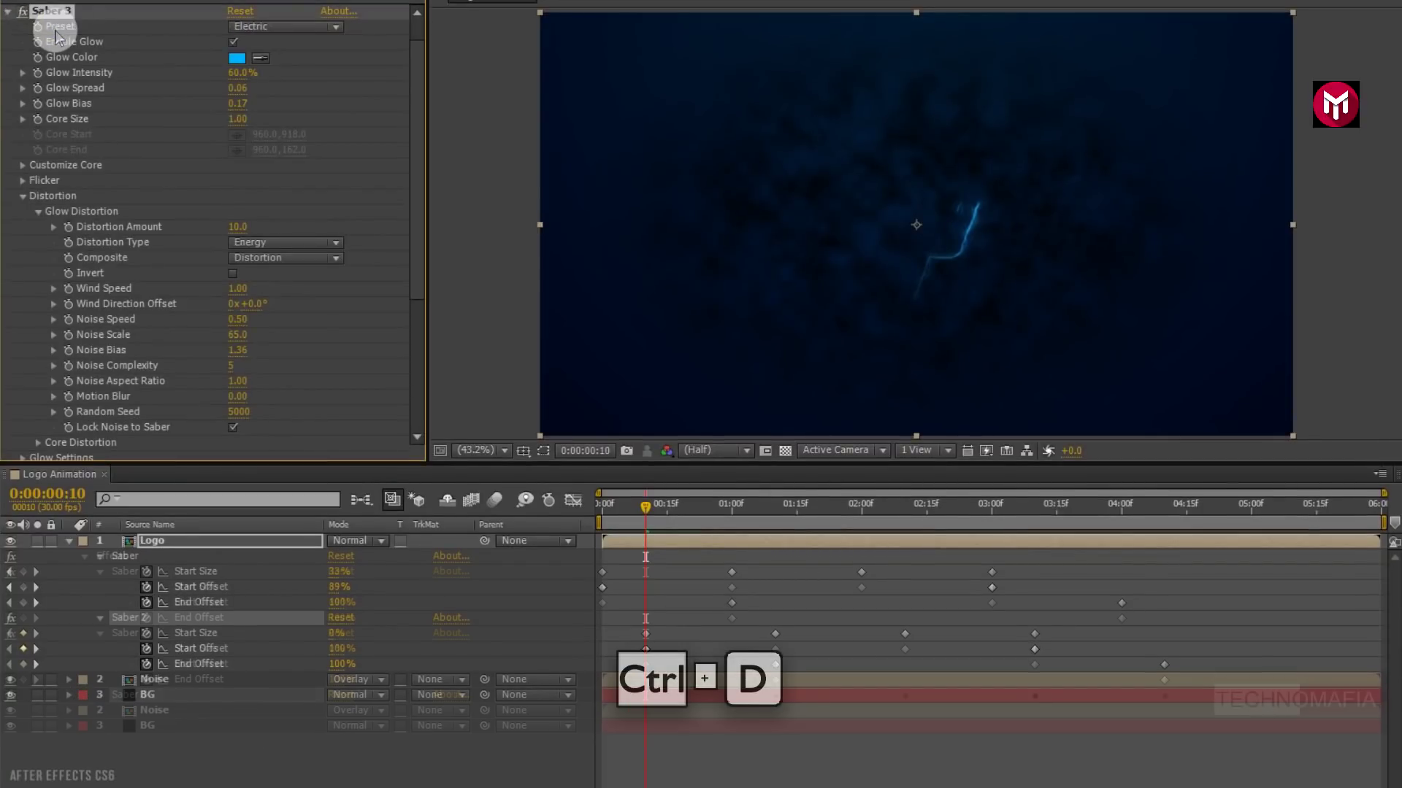
{"action": "key", "text": "u"}
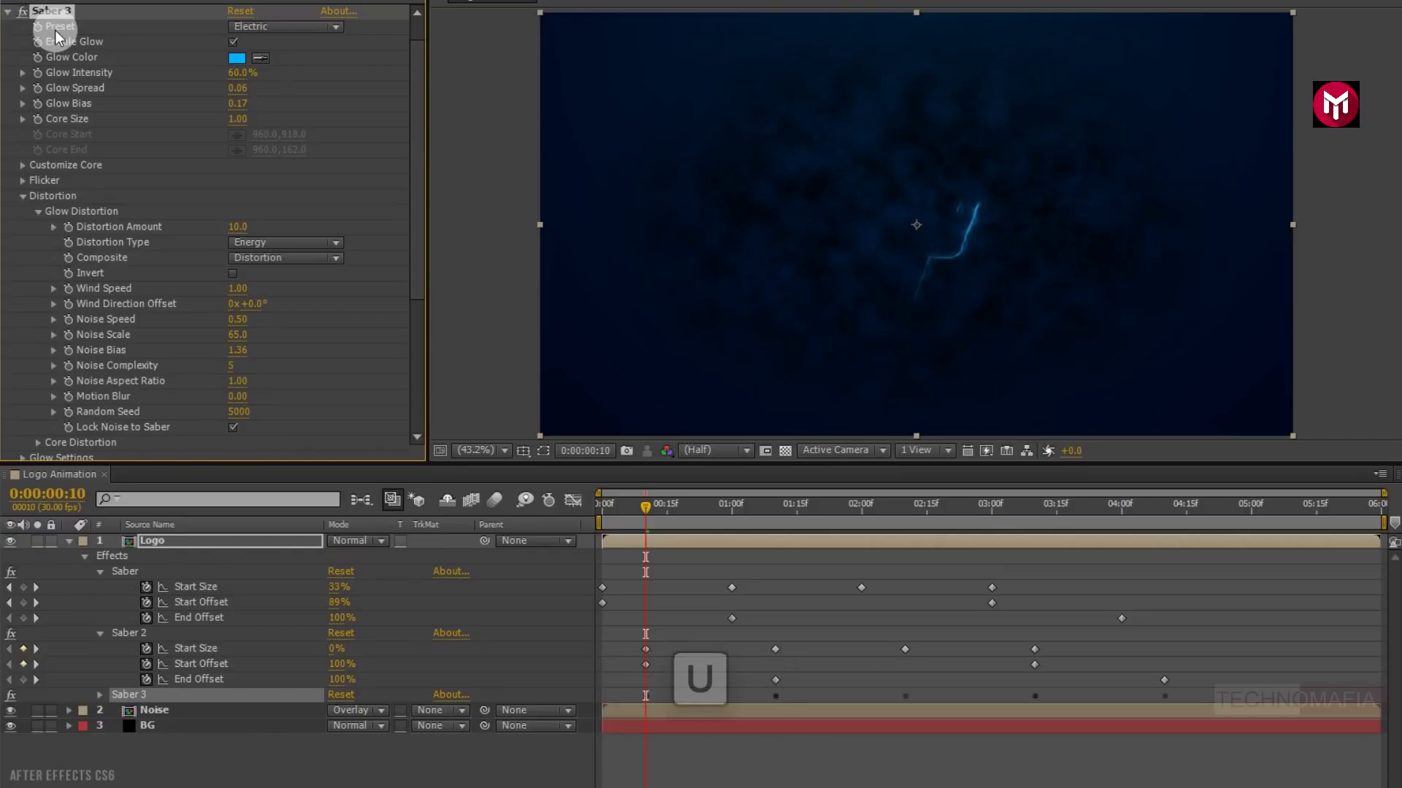
{"action": "key", "text": "u"}
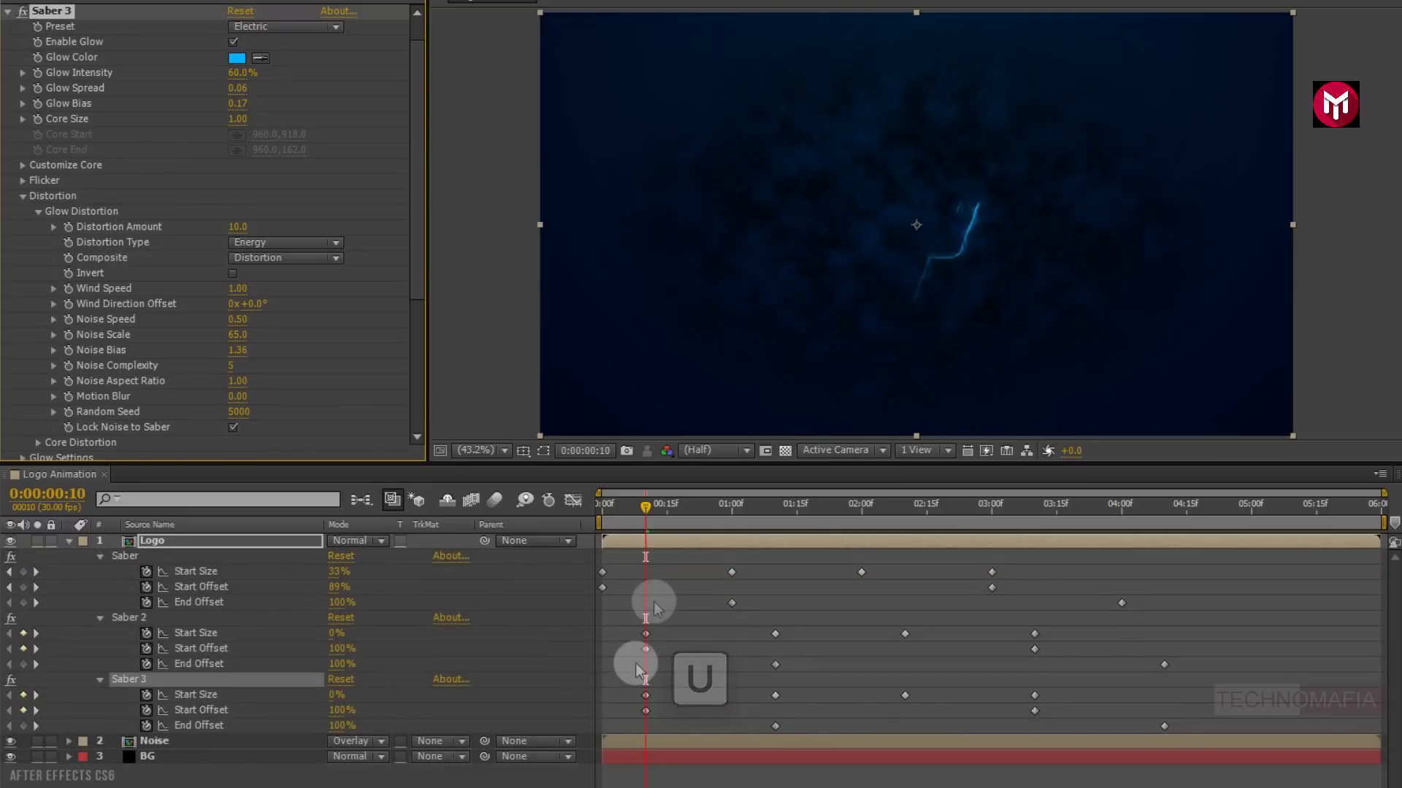
Step: Move the current time to 0:00:00:20 as the start point for Saber 3's keyframes
{"action": "left_click", "coordinate": [683, 506]}
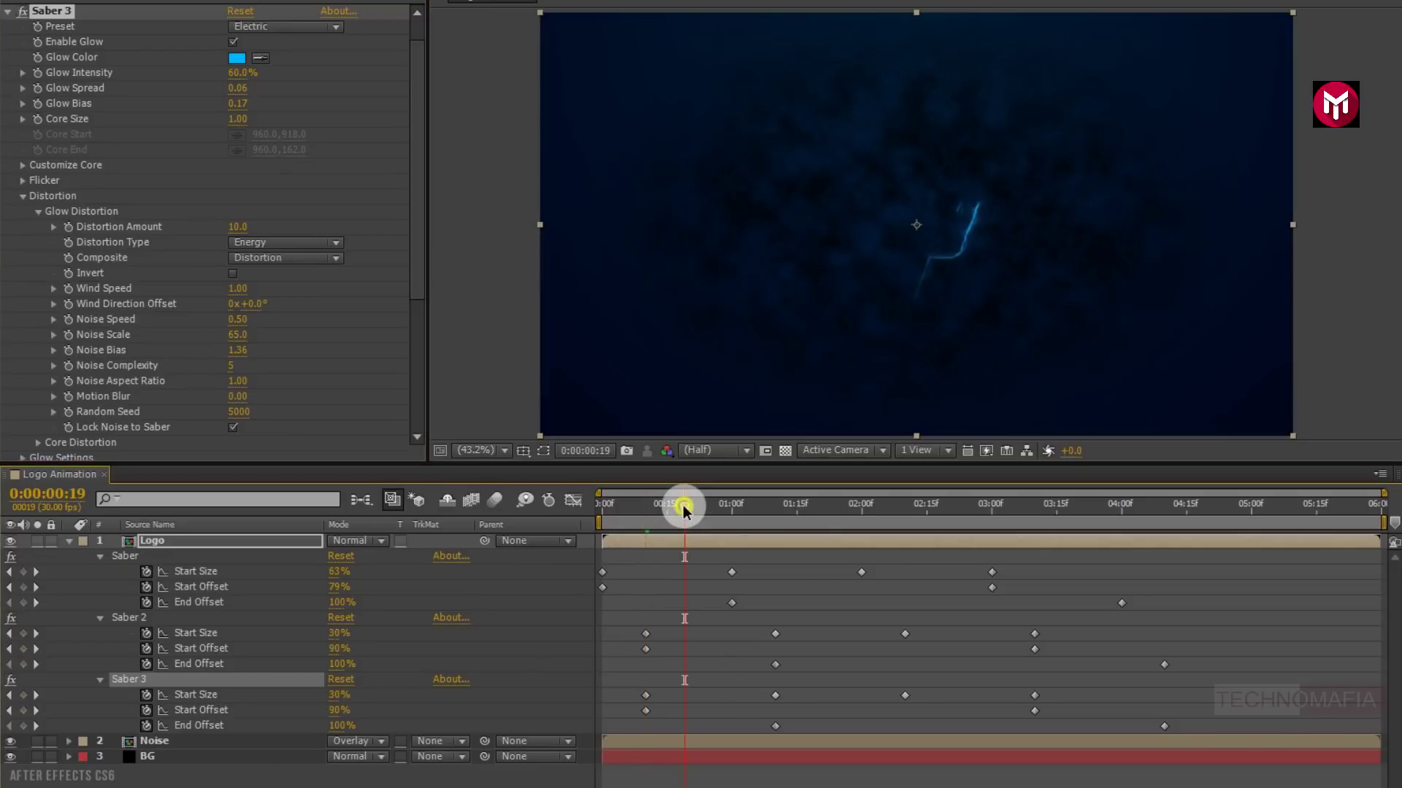
{"action": "left_click_drag", "start_coordinate": [686, 505], "coordinate": [689, 505]}
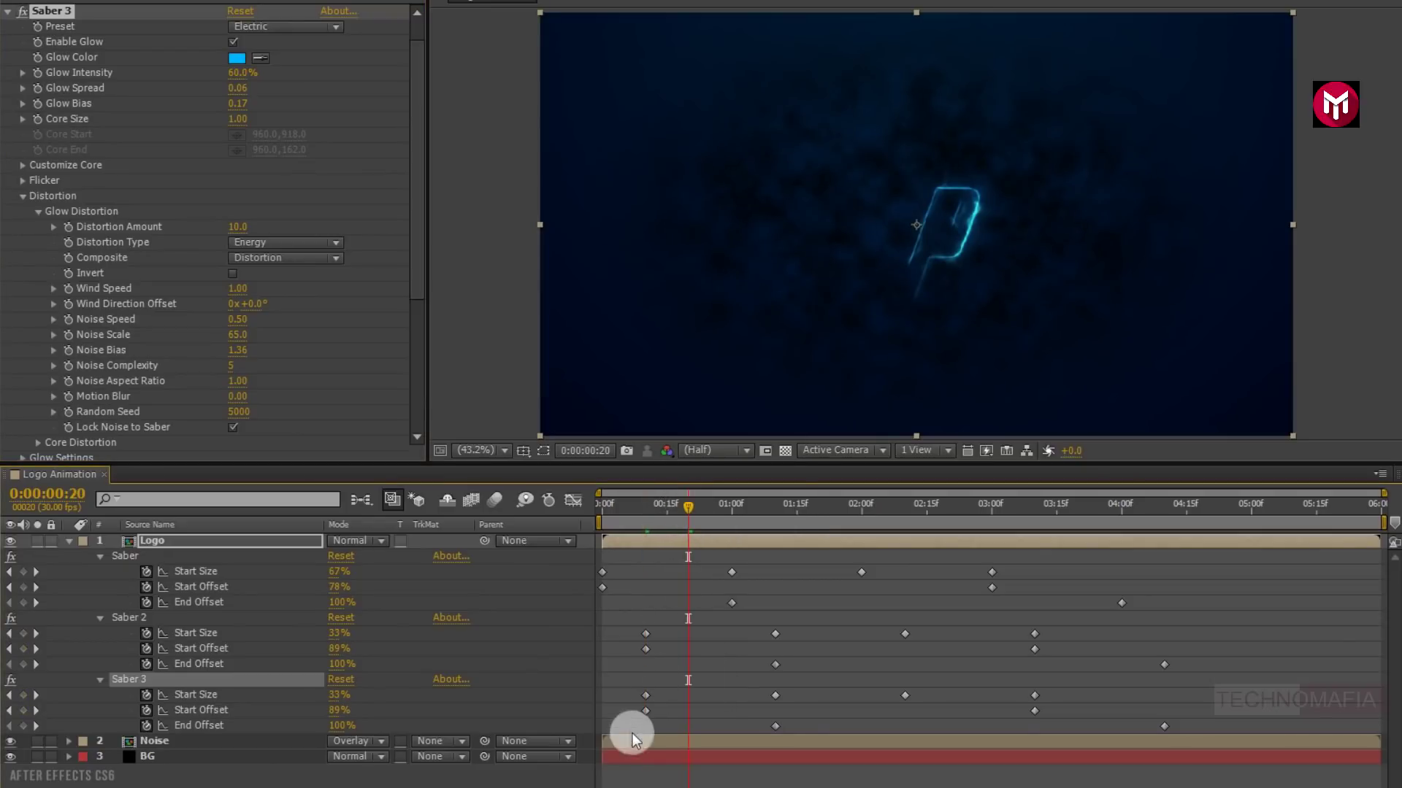
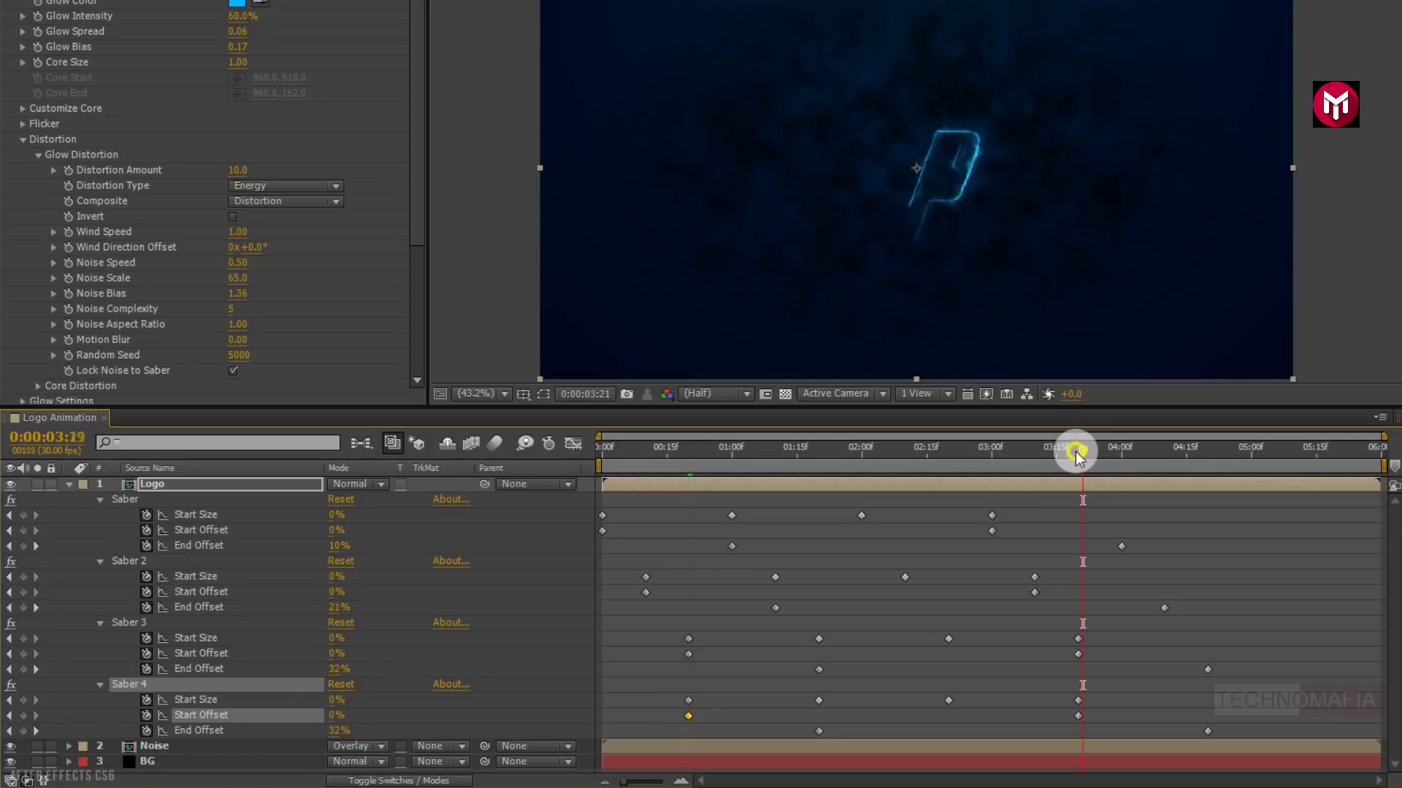
Step: Set Saber 4's Start Offset keyframe at 0:00:03:20 to 100%
{"action": "left_click_drag", "start_coordinate": [1075, 451], "coordinate": [1080, 450]}
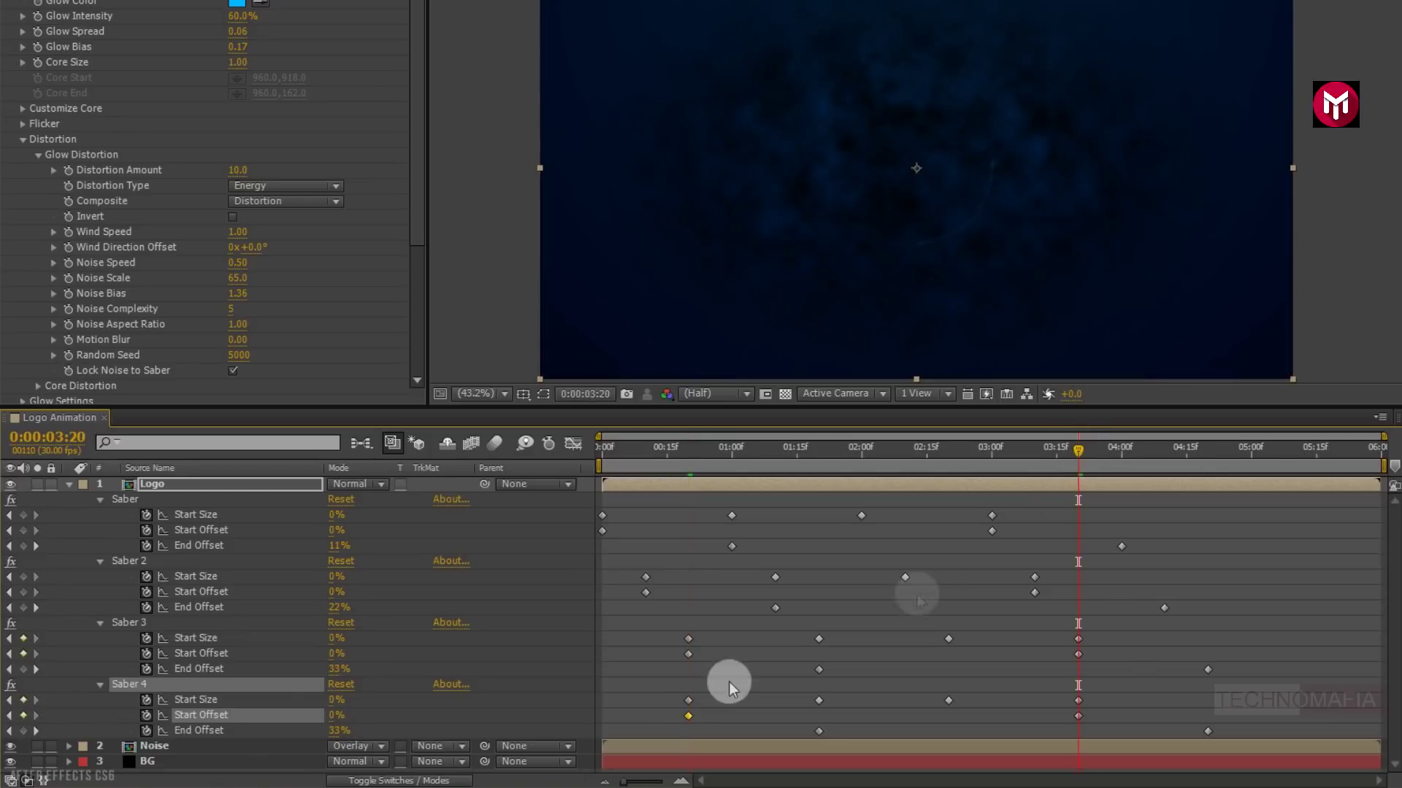
{"action": "left_click", "coordinate": [336, 715]}
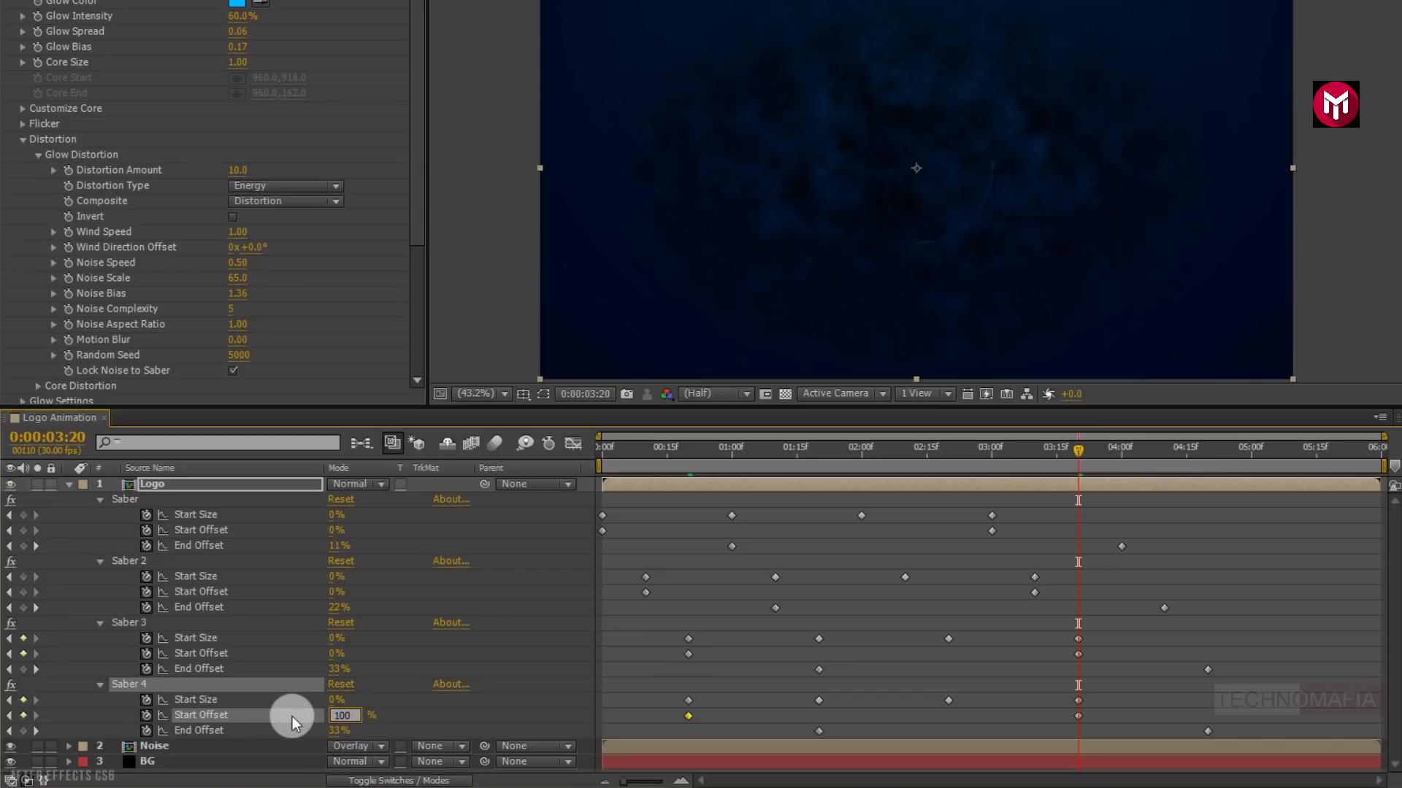
{"action": "key", "text": "Return"}
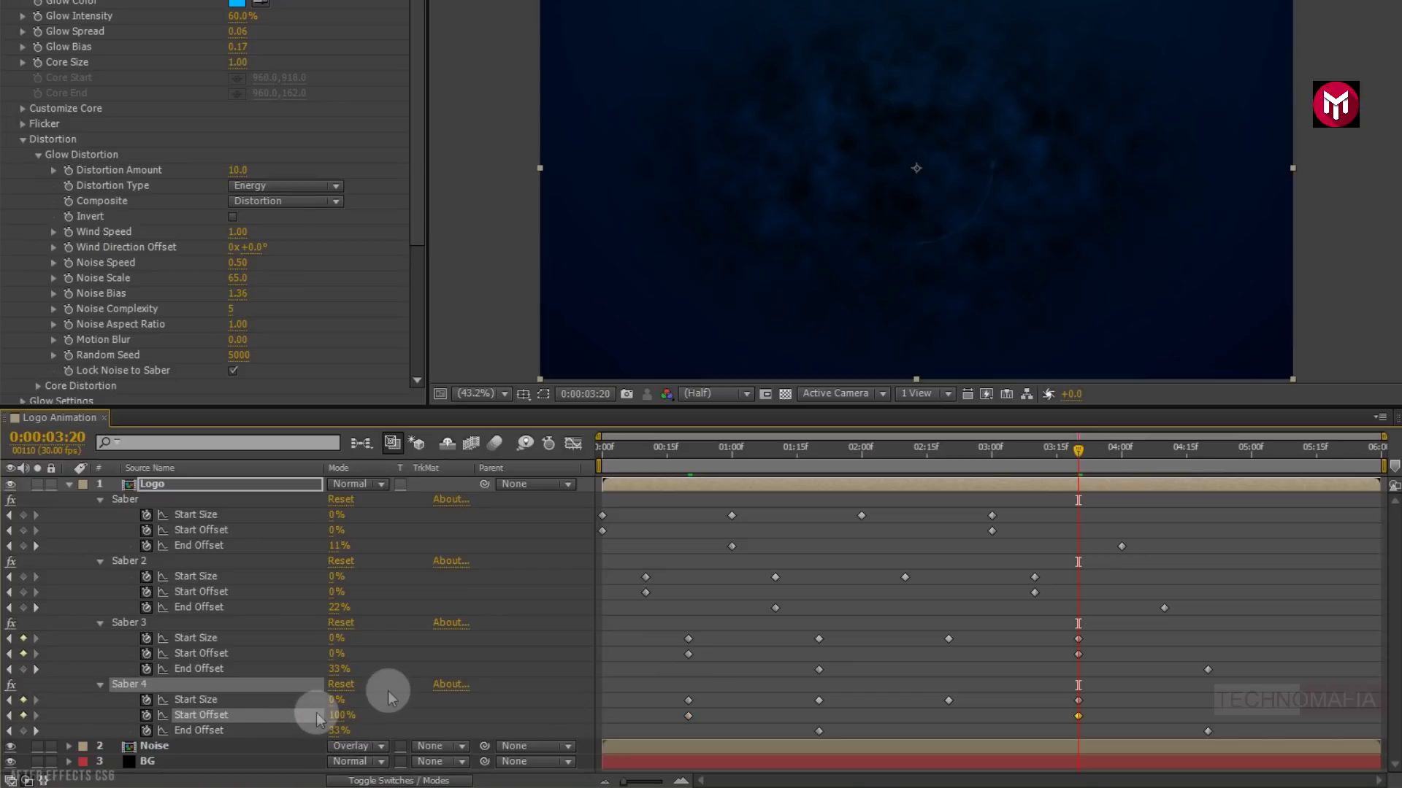
Step: Set Saber 4's End Offset keyframe at 0:00:01:20 to 0%
{"action": "left_click", "coordinate": [819, 448]}
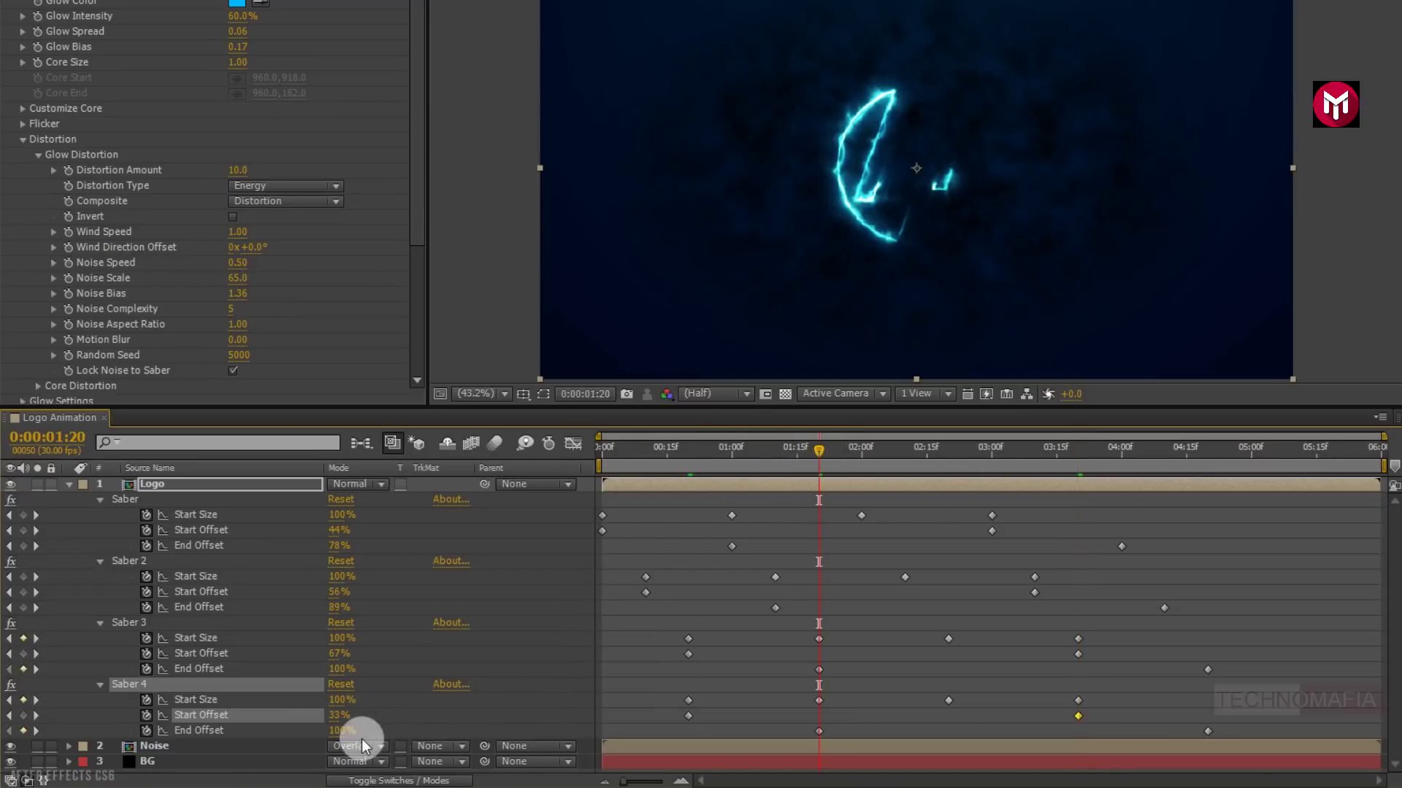
{"action": "left_click", "coordinate": [341, 731]}
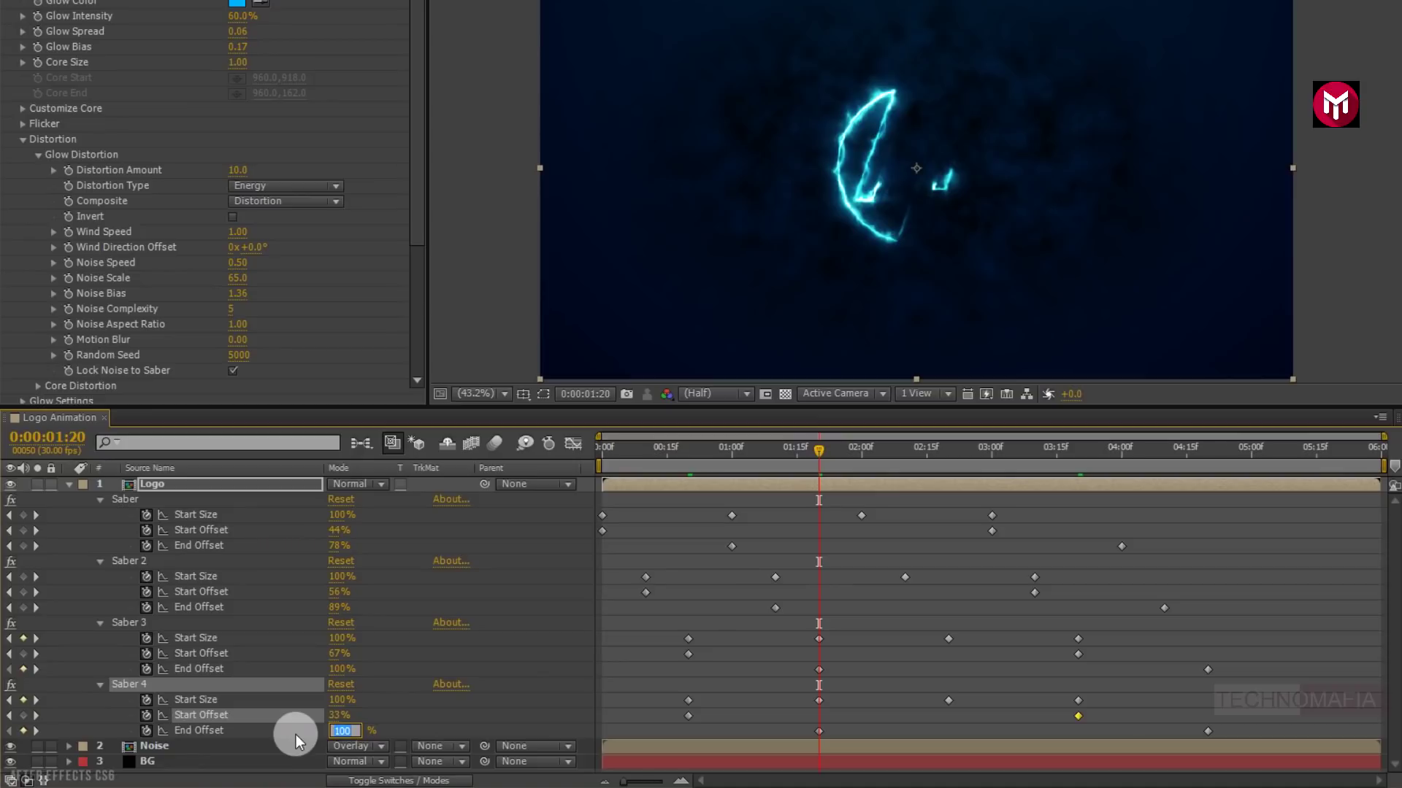
{"action": "key", "text": "Return"}
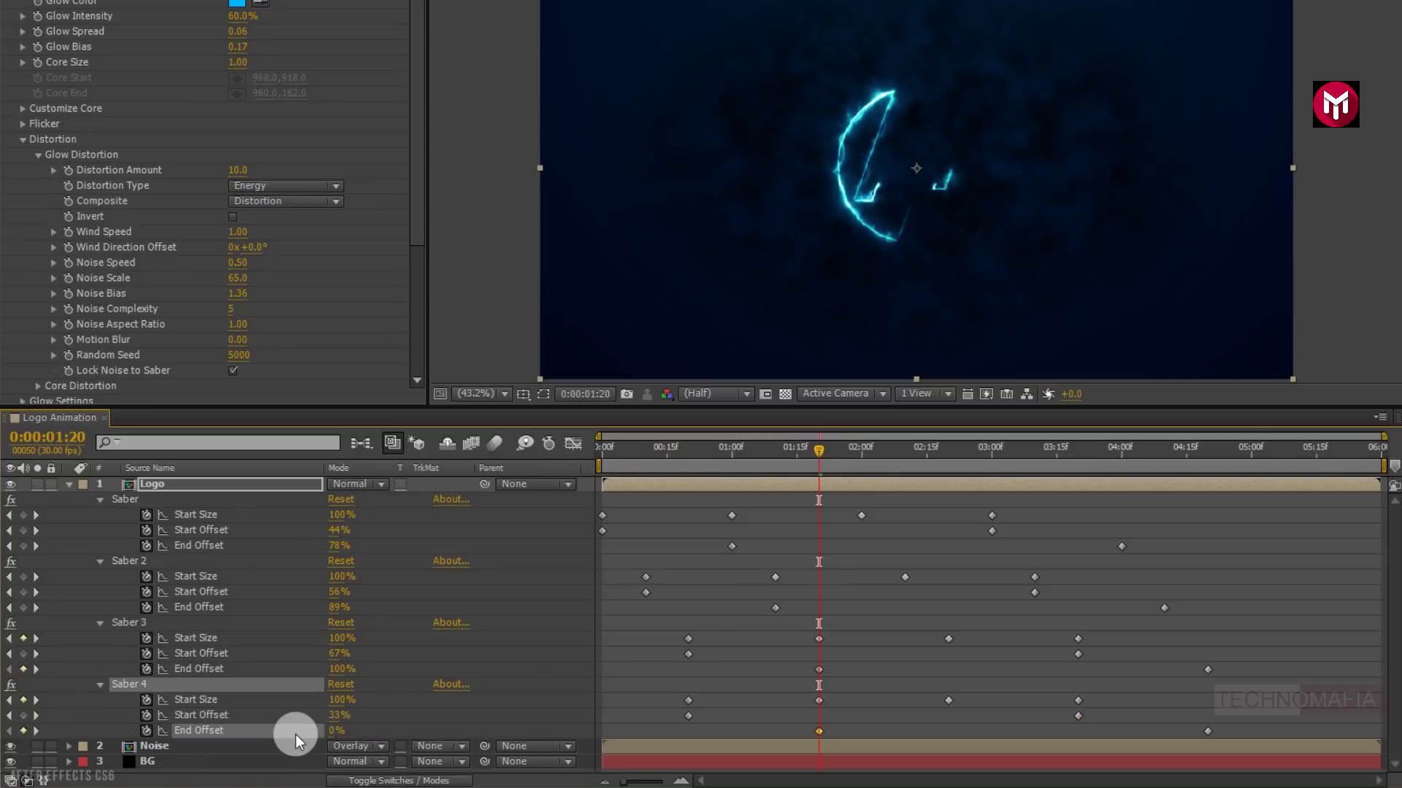
Step: Set Saber 4's End Offset keyframe at 0:00:04:20 to 100%
{"action": "left_click", "coordinate": [1209, 448]}
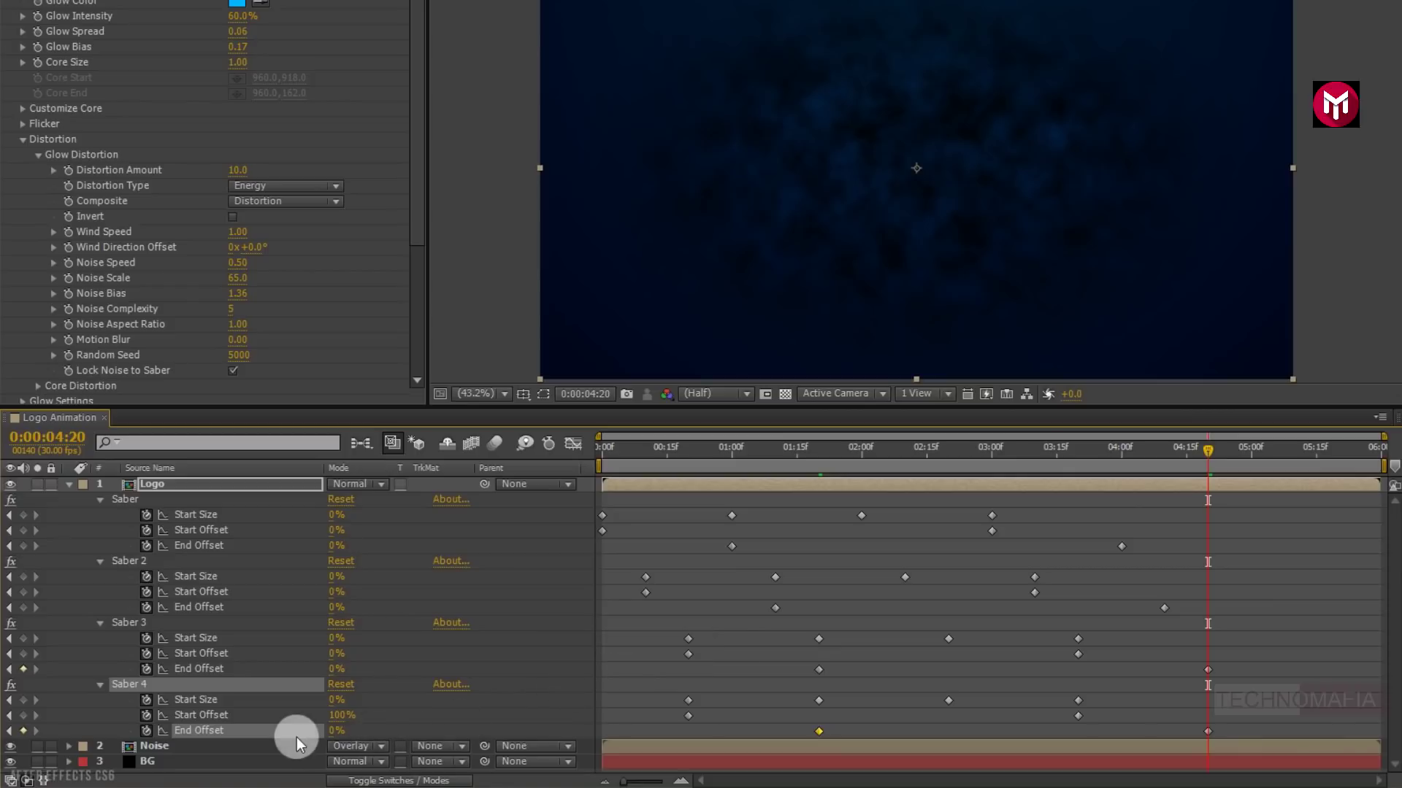
{"action": "left_click", "coordinate": [332, 731]}
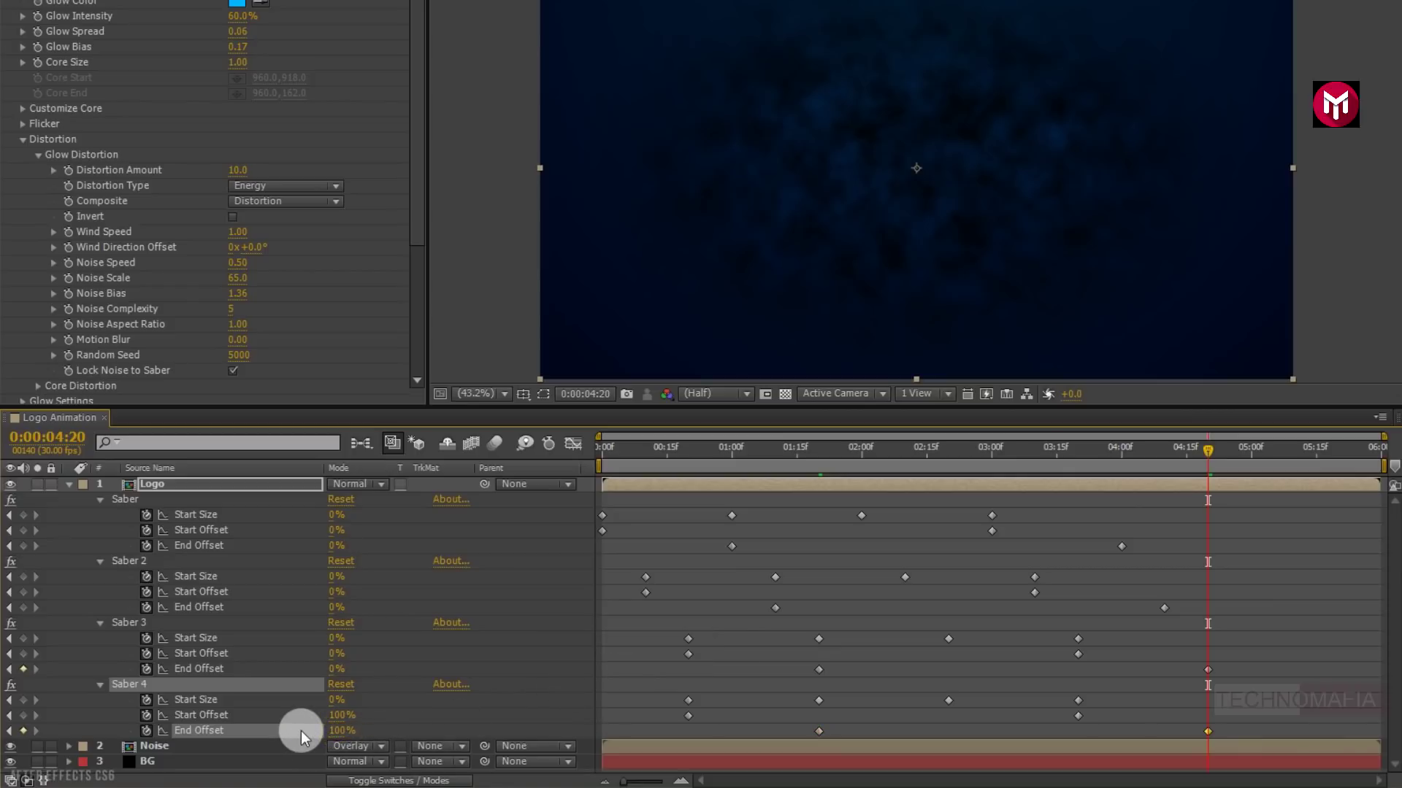
Step: Move the current time to 0:00:02:03 and change the Saber 3 effect's preset to Energize
{"action": "left_click", "coordinate": [132, 625]}
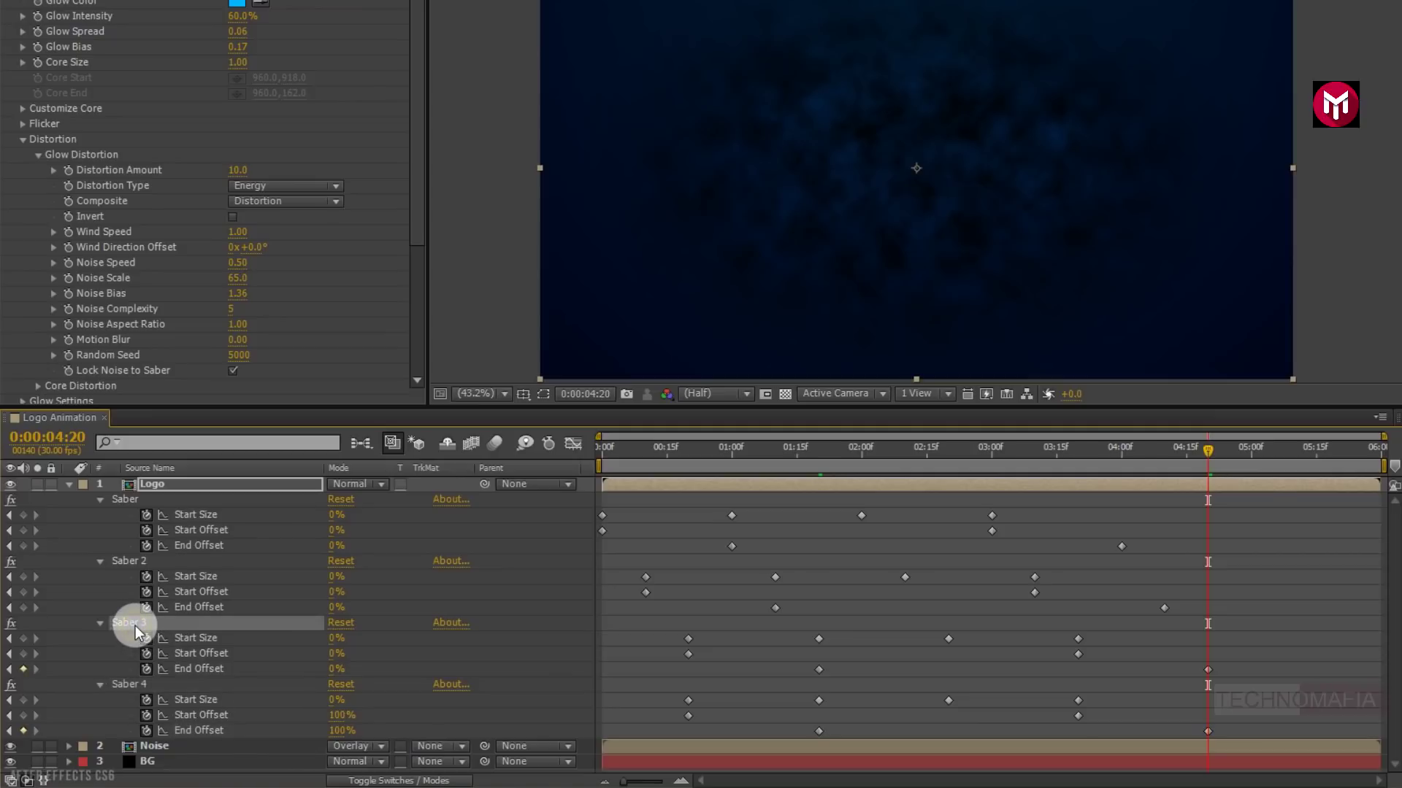
{"action": "left_click", "coordinate": [874, 453]}
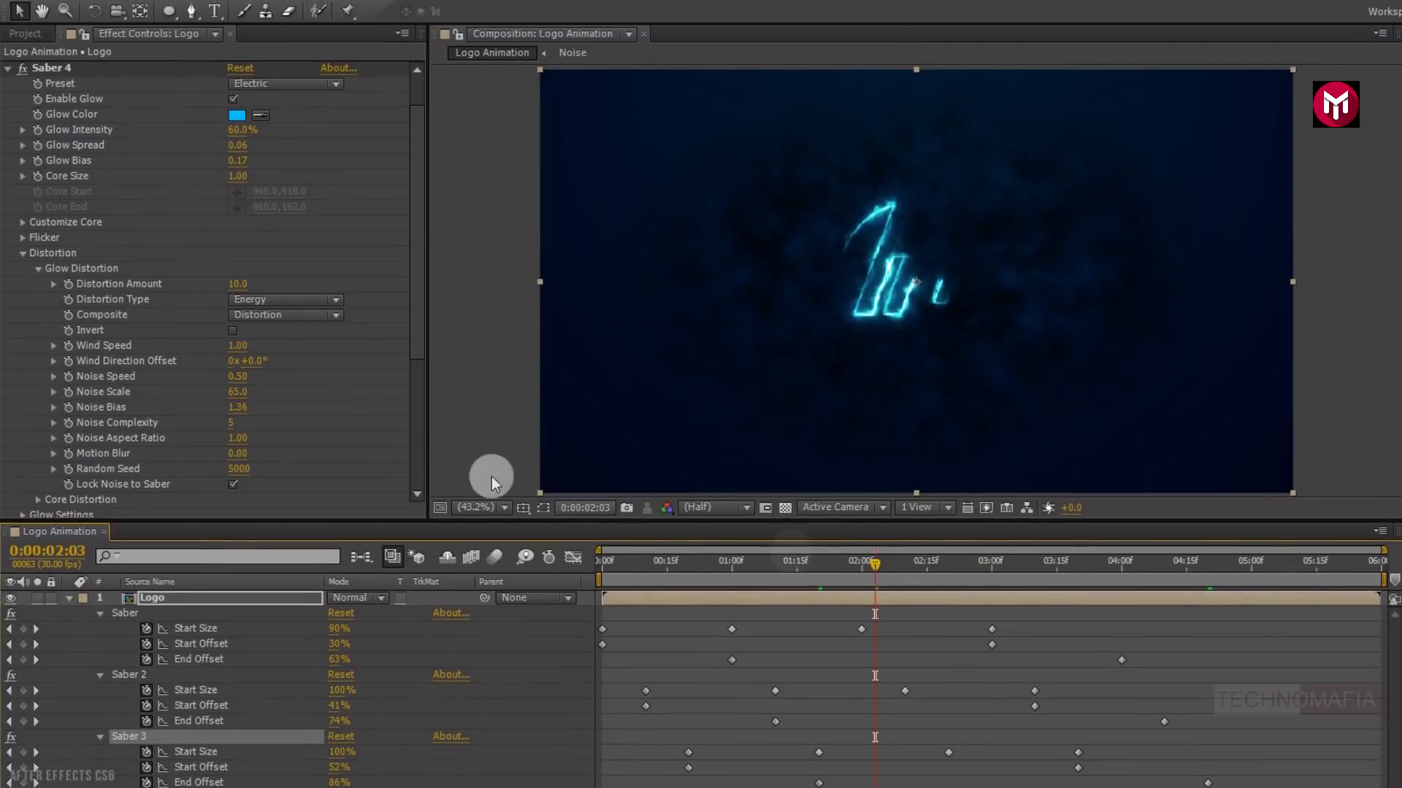
{"action": "left_click", "coordinate": [8, 68]}
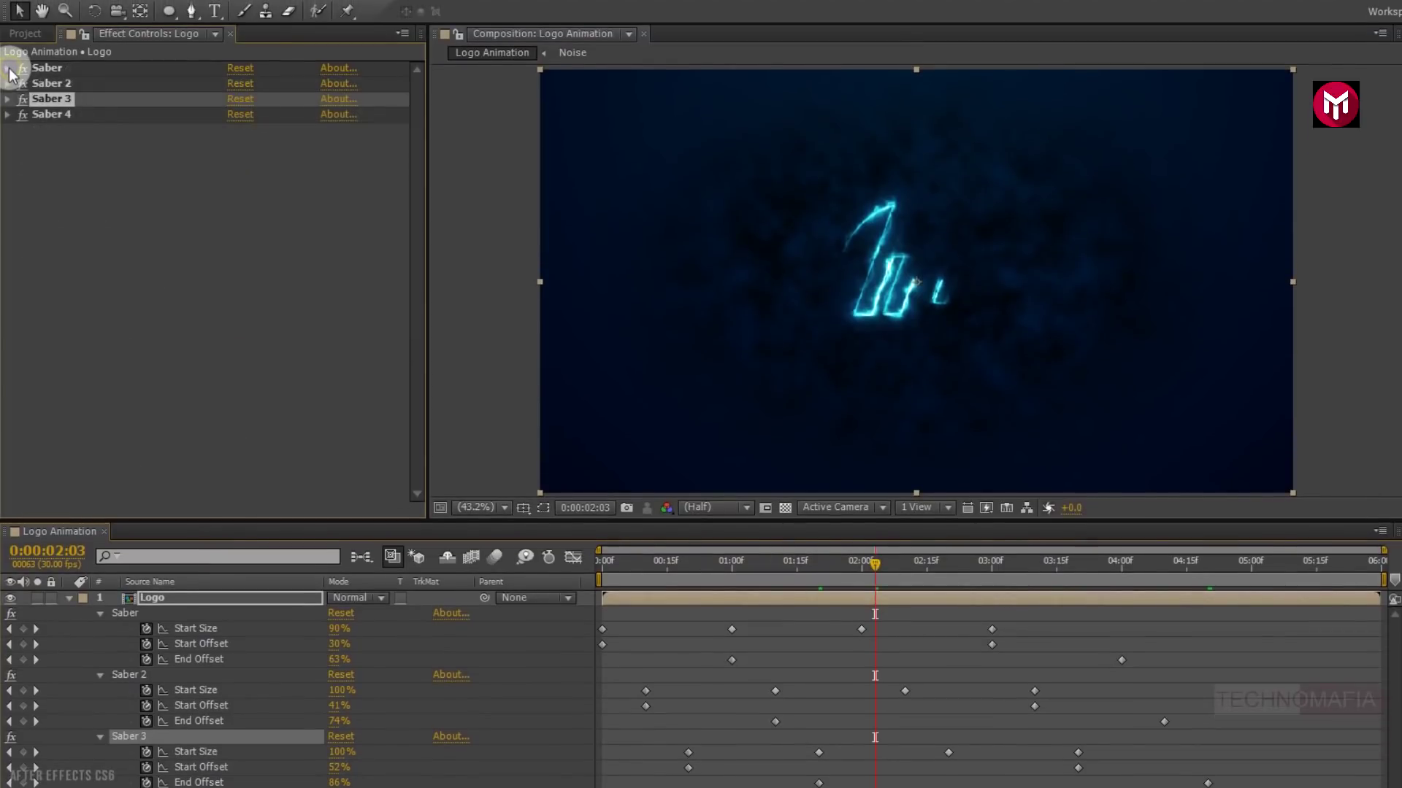
{"action": "left_click", "coordinate": [13, 106]}
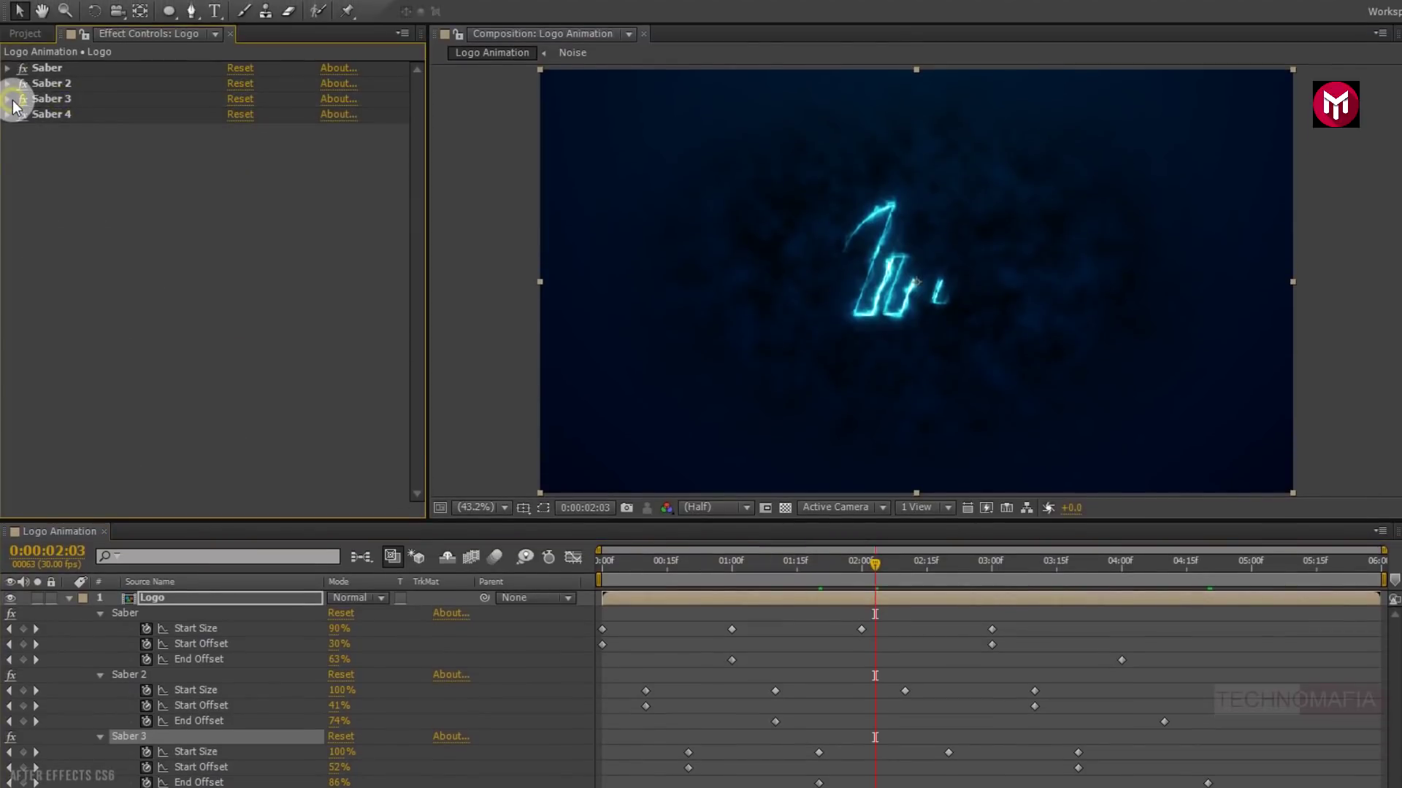
{"action": "left_click", "coordinate": [8, 106]}
{"action": "left_click", "coordinate": [251, 84]}
{"action": "left_click", "coordinate": [322, 130]}
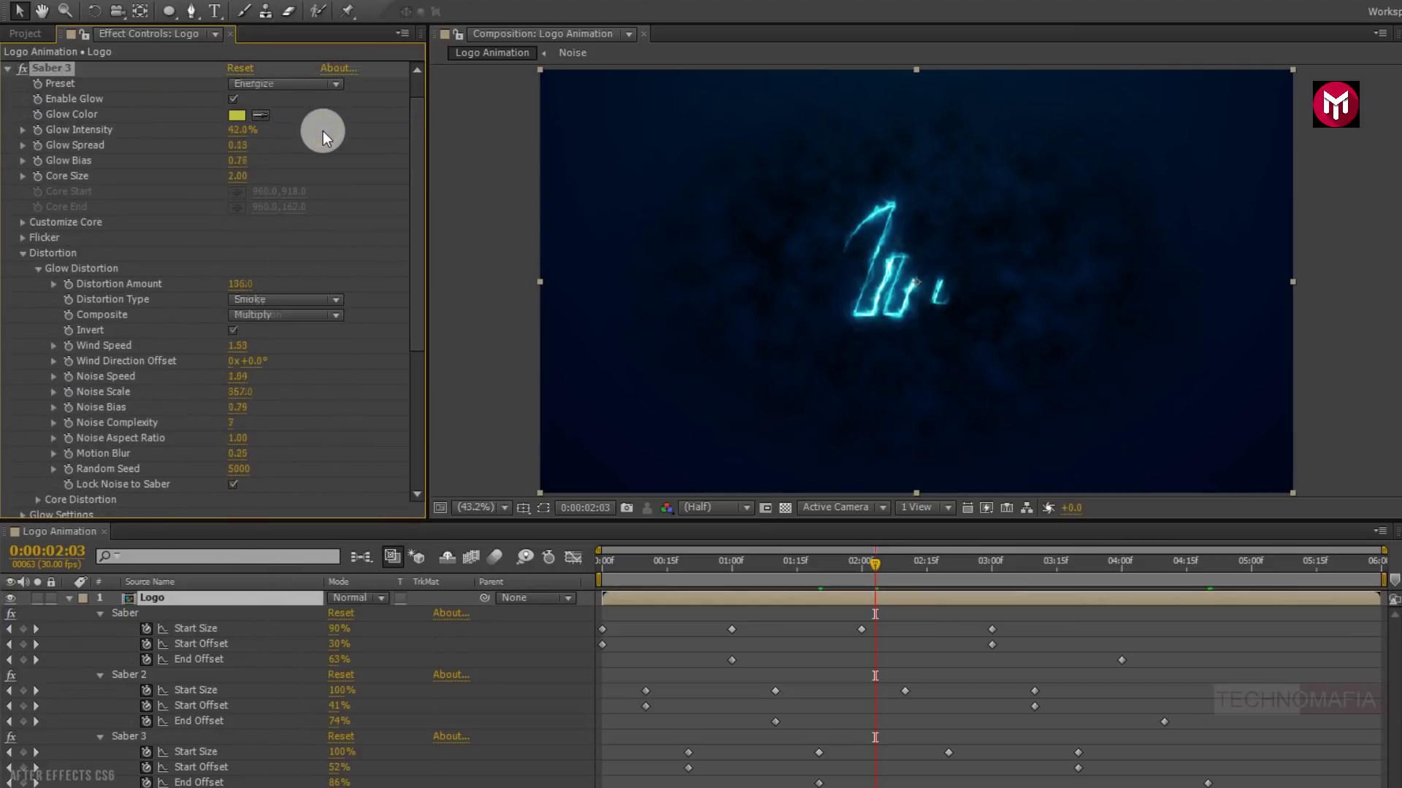
Step: Change Saber 3's glow color to red
{"action": "left_click", "coordinate": [240, 117]}
{"action": "left_click", "coordinate": [800, 535]}
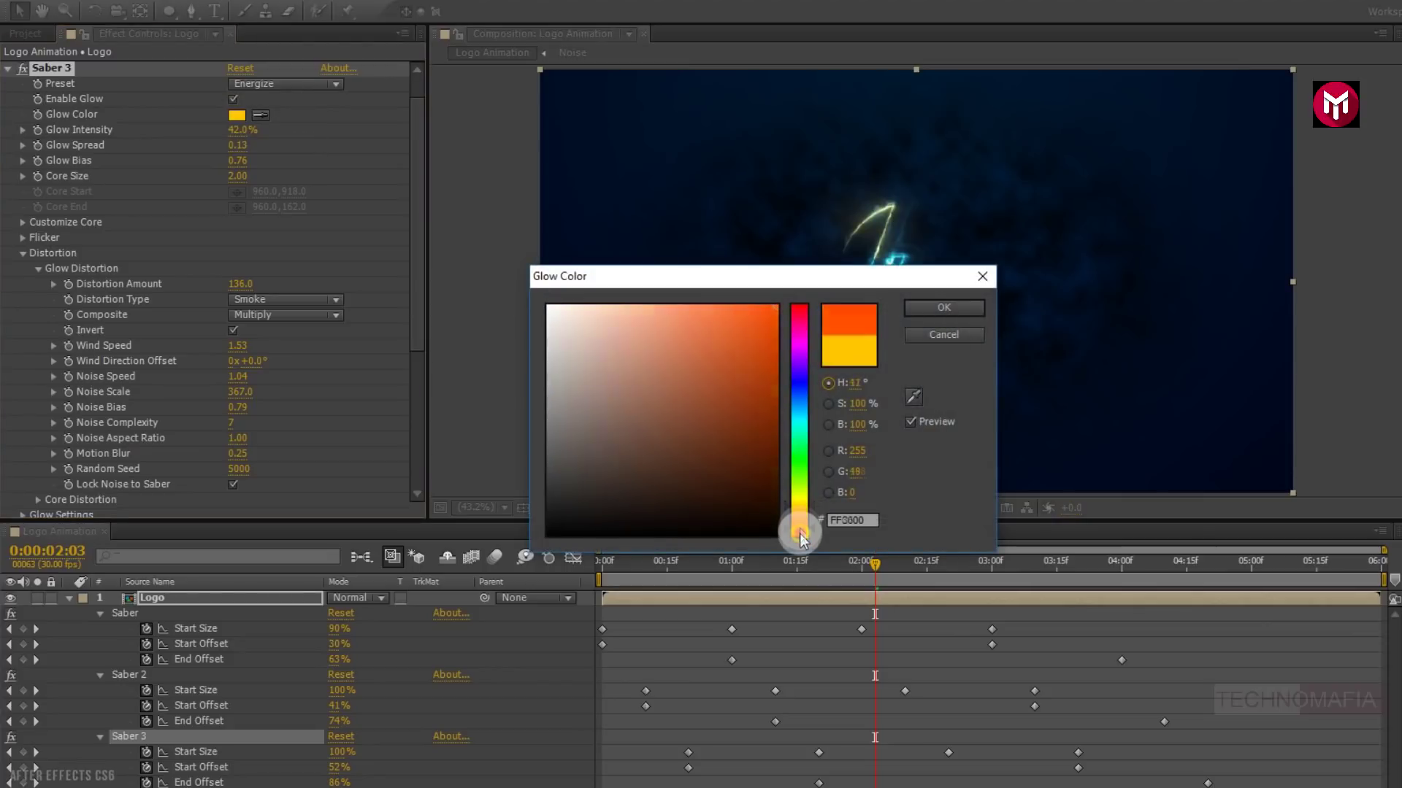
{"action": "left_click", "coordinate": [924, 309]}
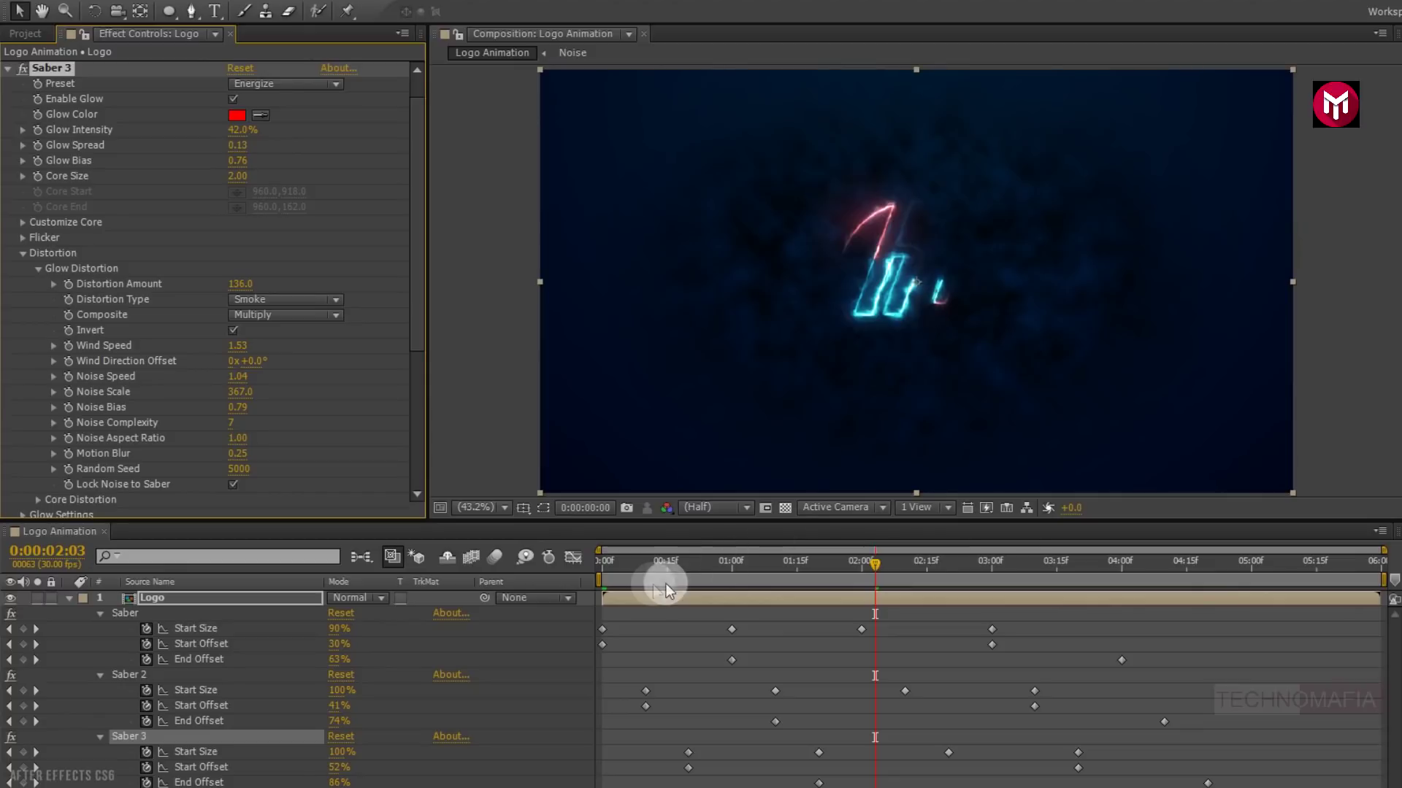
Step: Set Saber 3's Glow Distortion type to Energy and its Distortion Amount to 9.0, and preview the animation from the start
{"action": "left_click", "coordinate": [601, 569]}
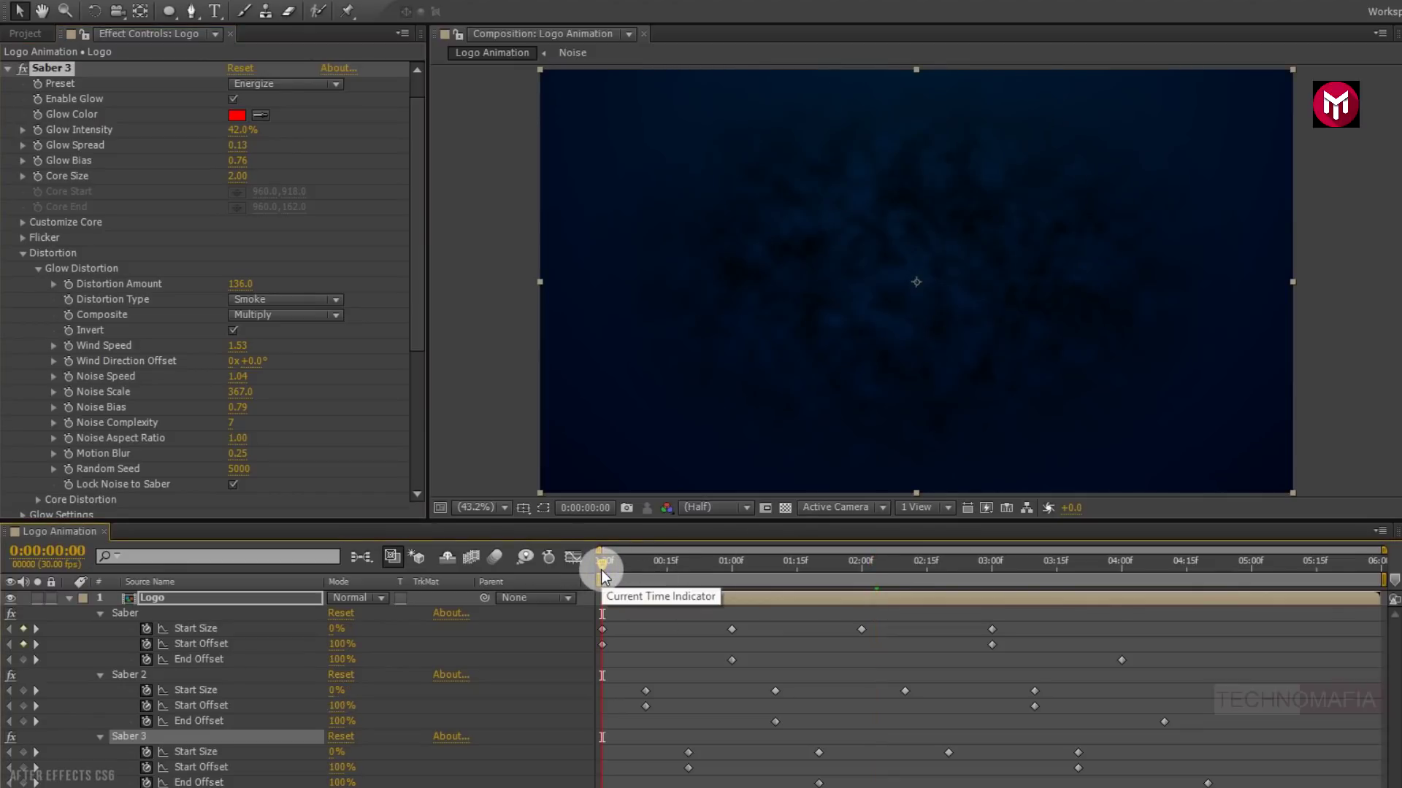
{"action": "left_click", "coordinate": [69, 598]}
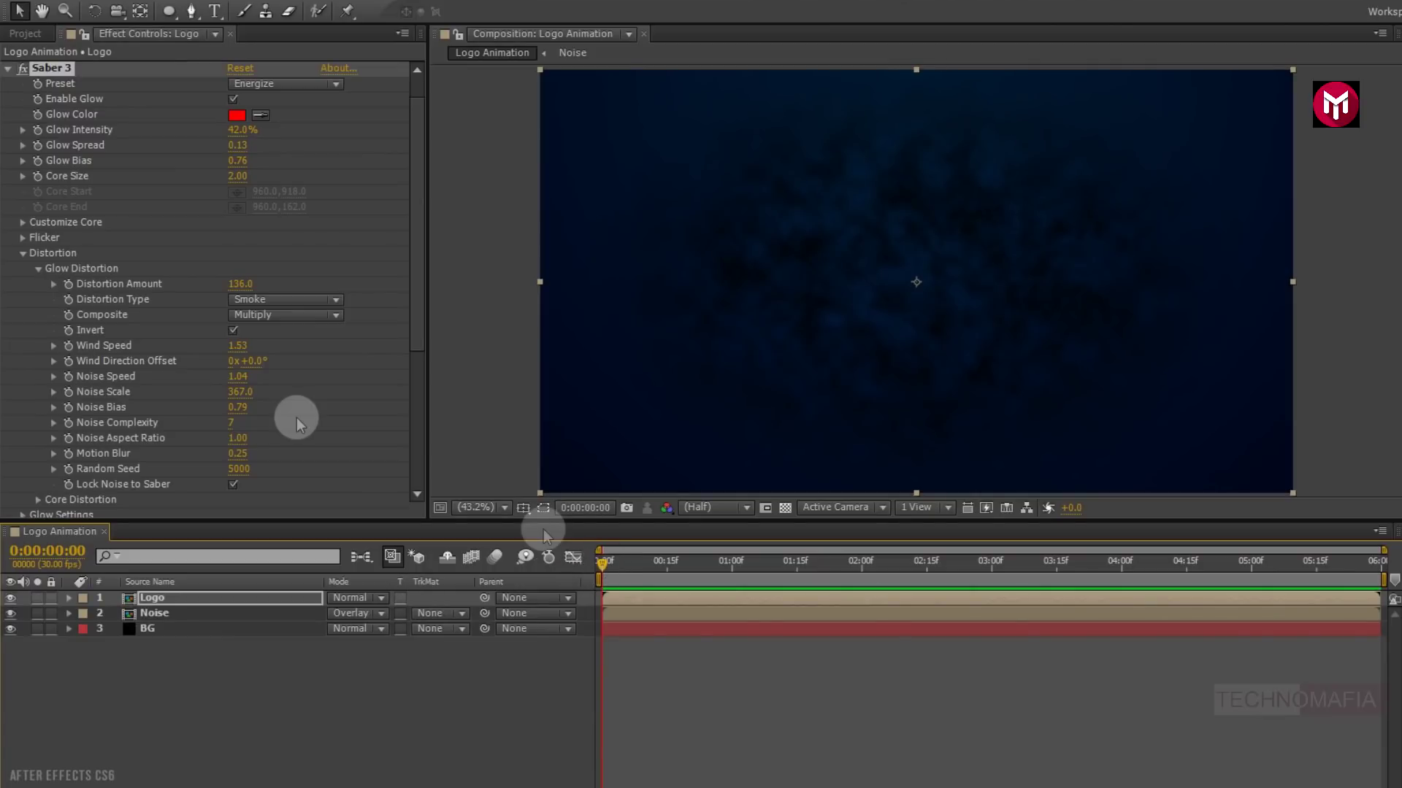
{"action": "left_click", "coordinate": [248, 299]}
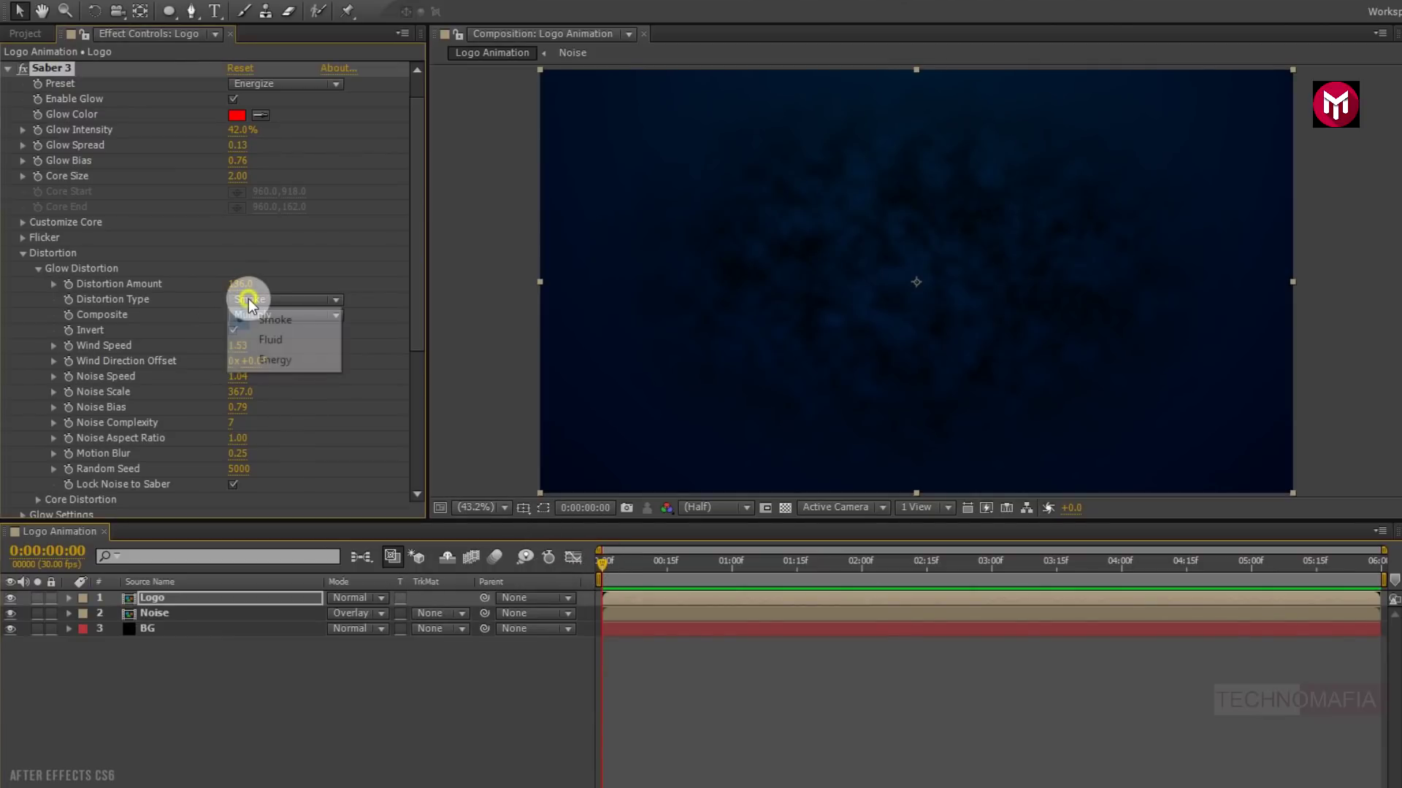
{"action": "left_click", "coordinate": [257, 357]}
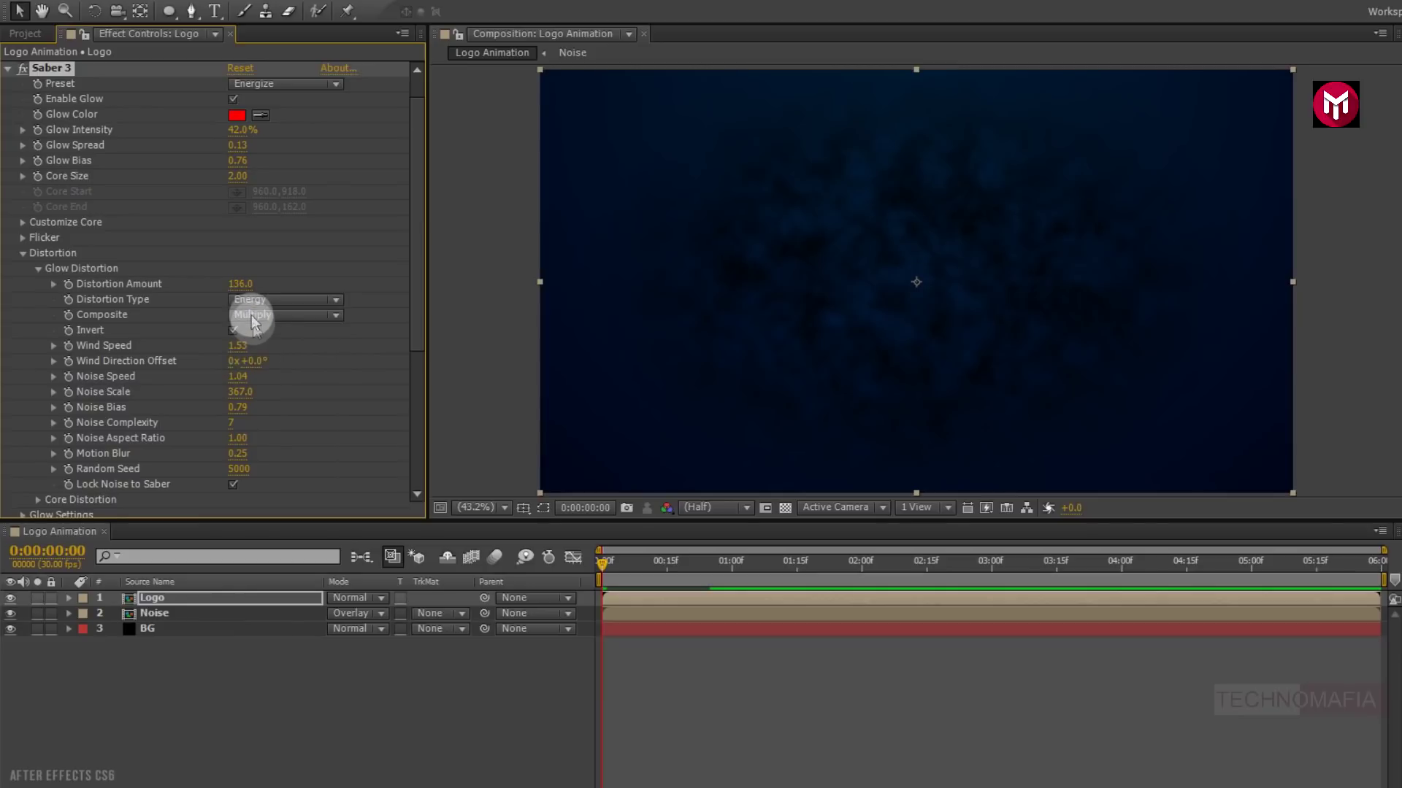
{"action": "left_click", "coordinate": [238, 286]}
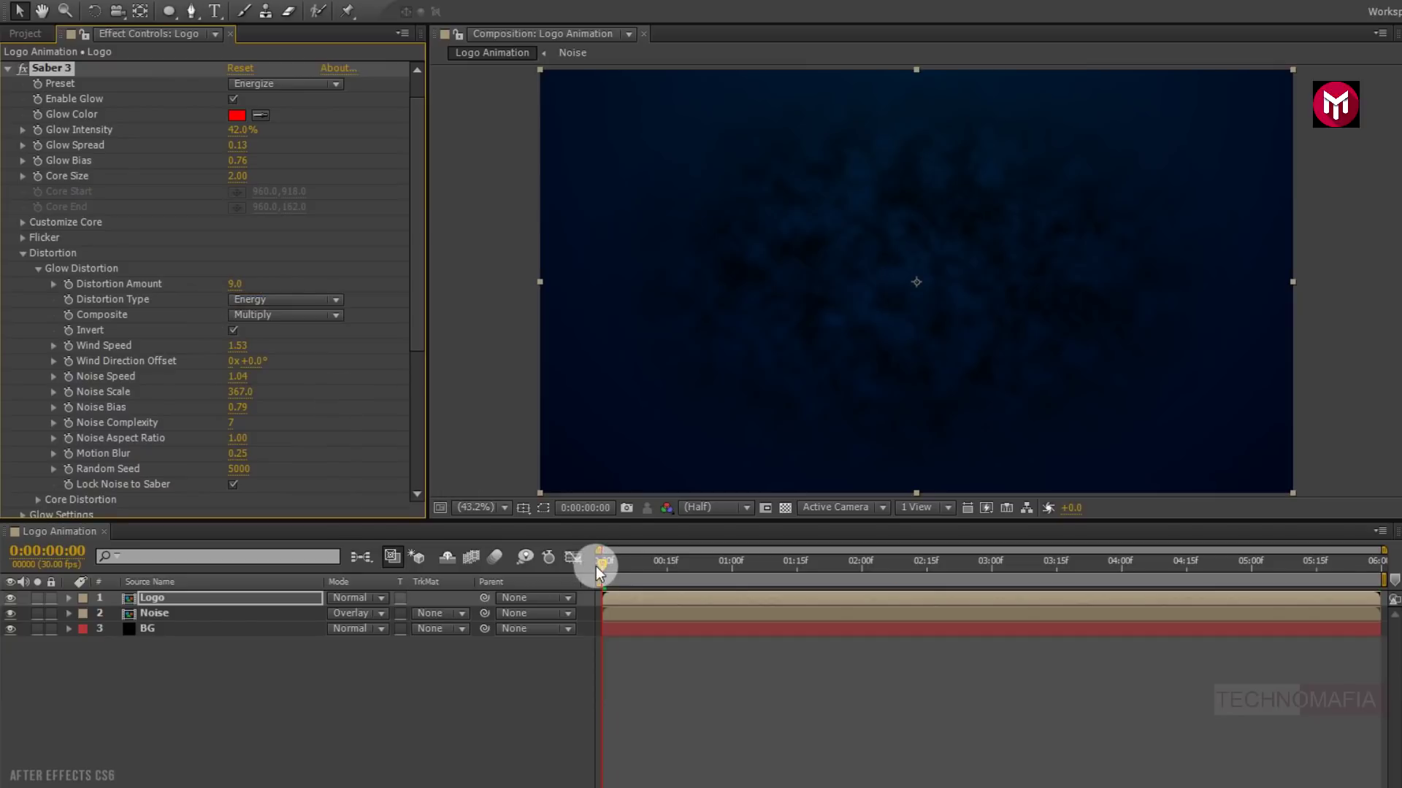
{"action": "key", "text": "KP_0"}
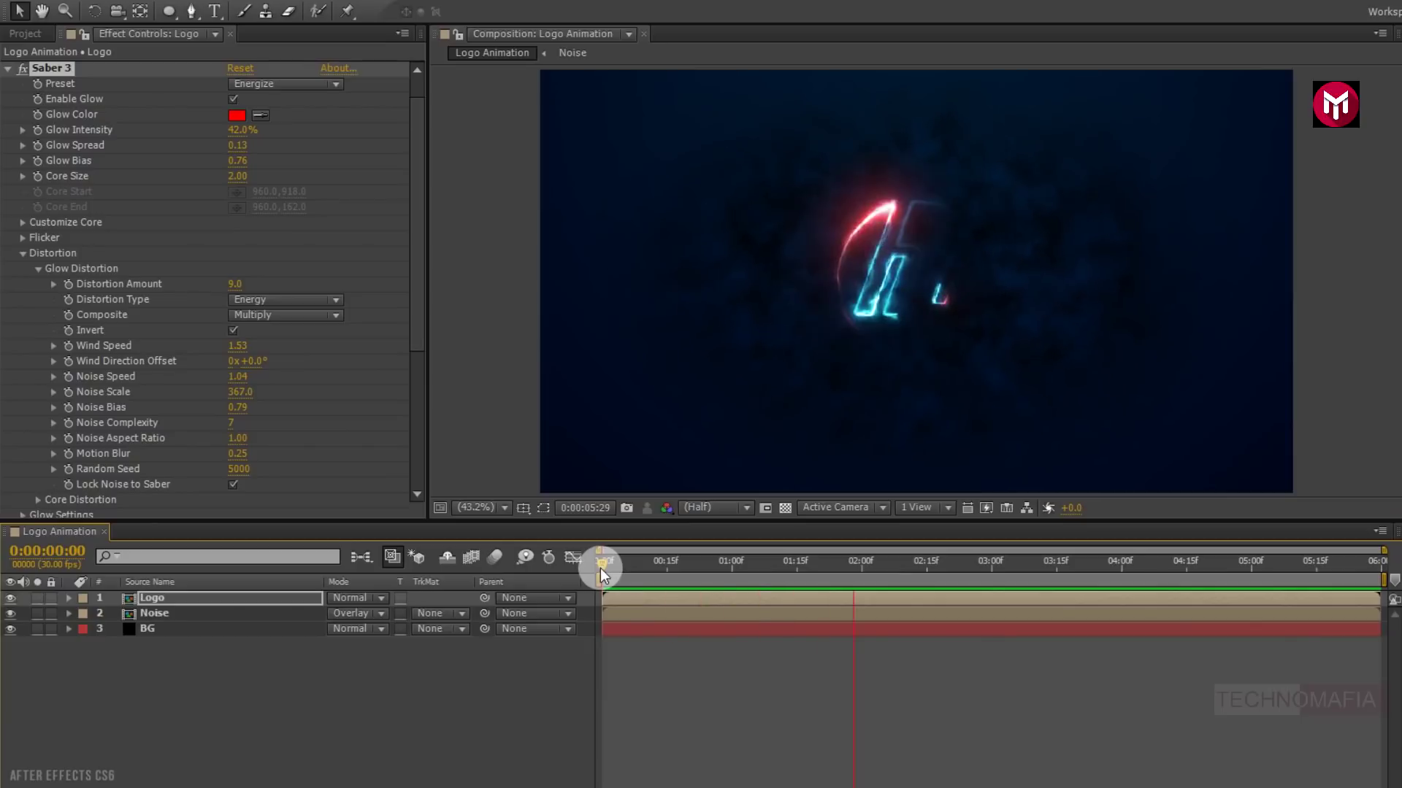
{"action": "key", "text": "space"}
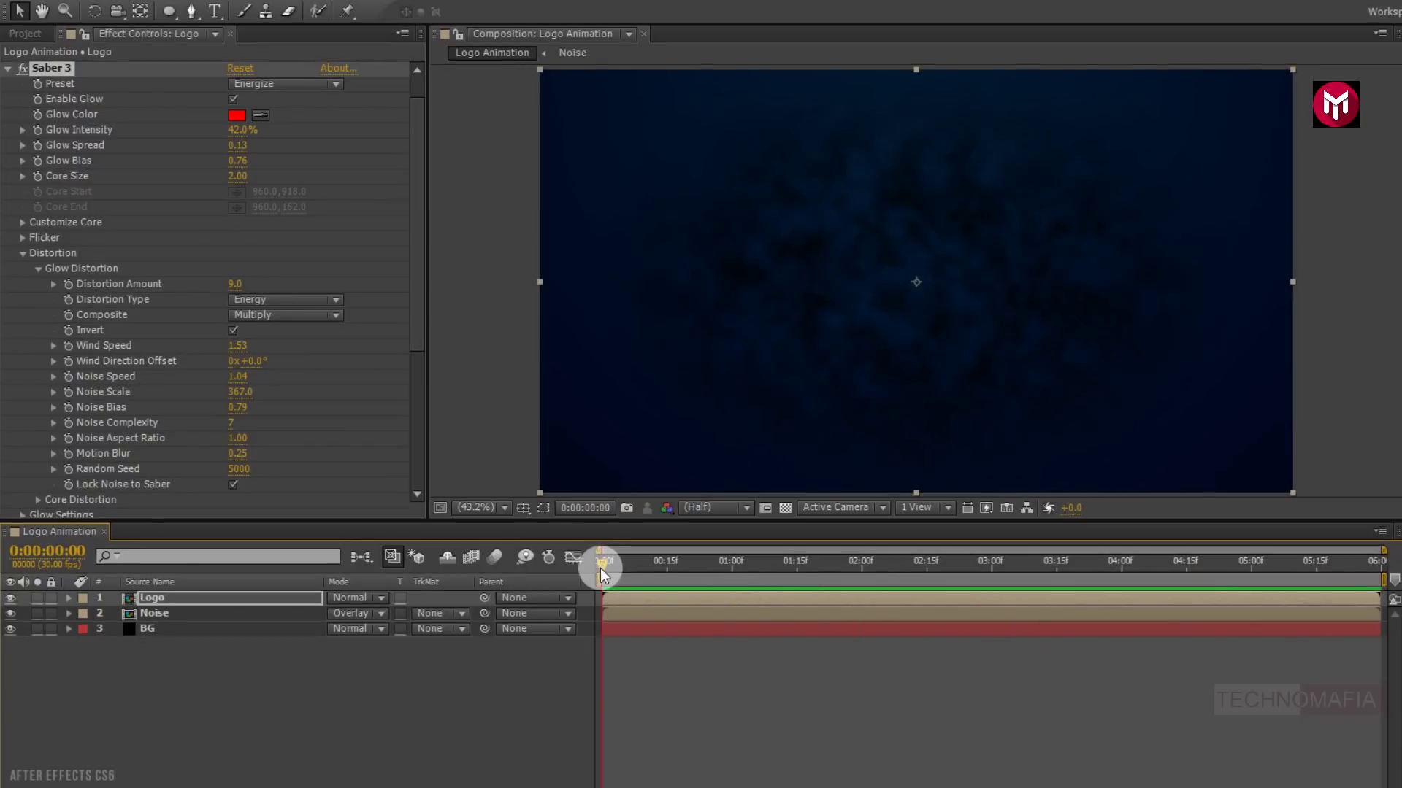
Step: Add the Logo composition to the Logo Animation composition as the topmost layer
{"action": "left_click", "coordinate": [25, 34]}
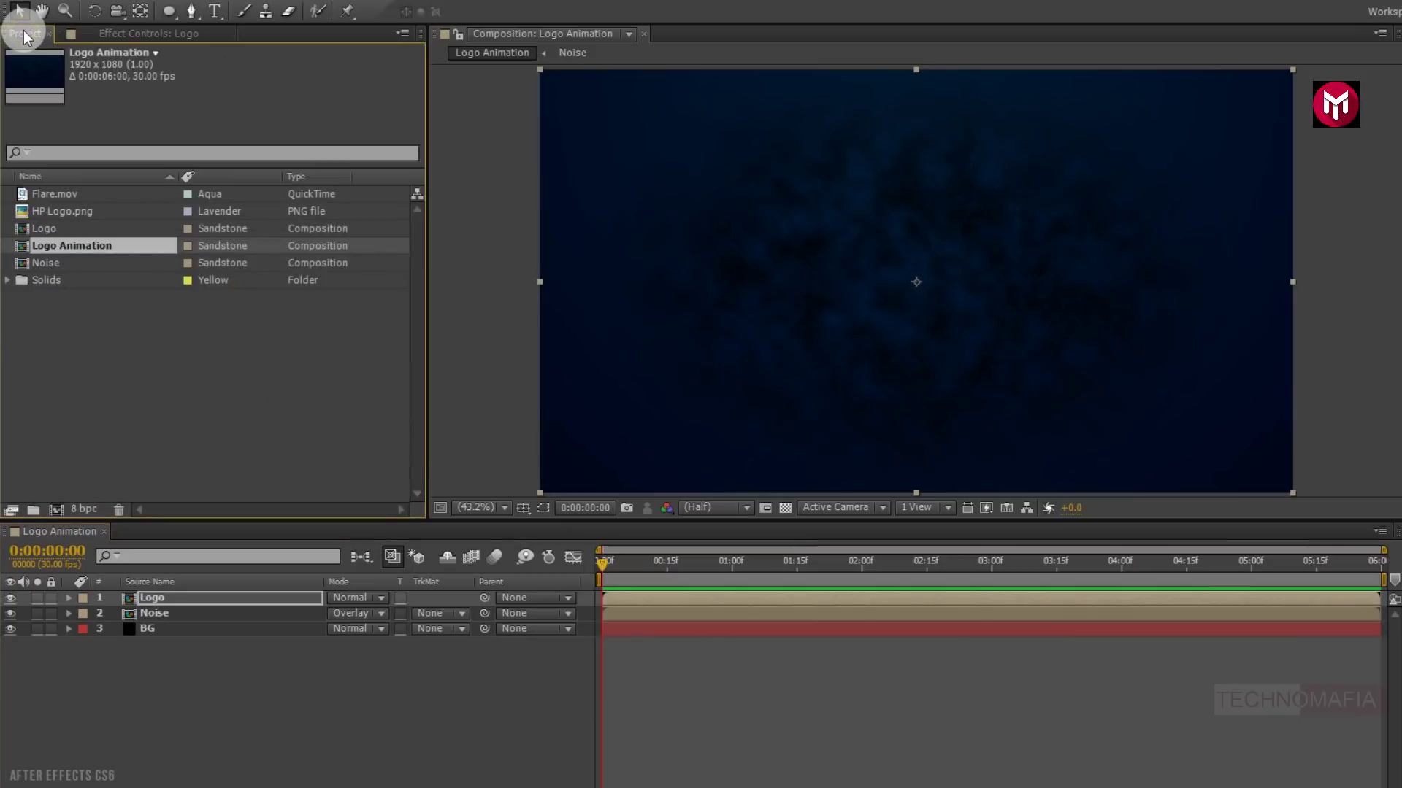
{"action": "left_click", "coordinate": [44, 230]}
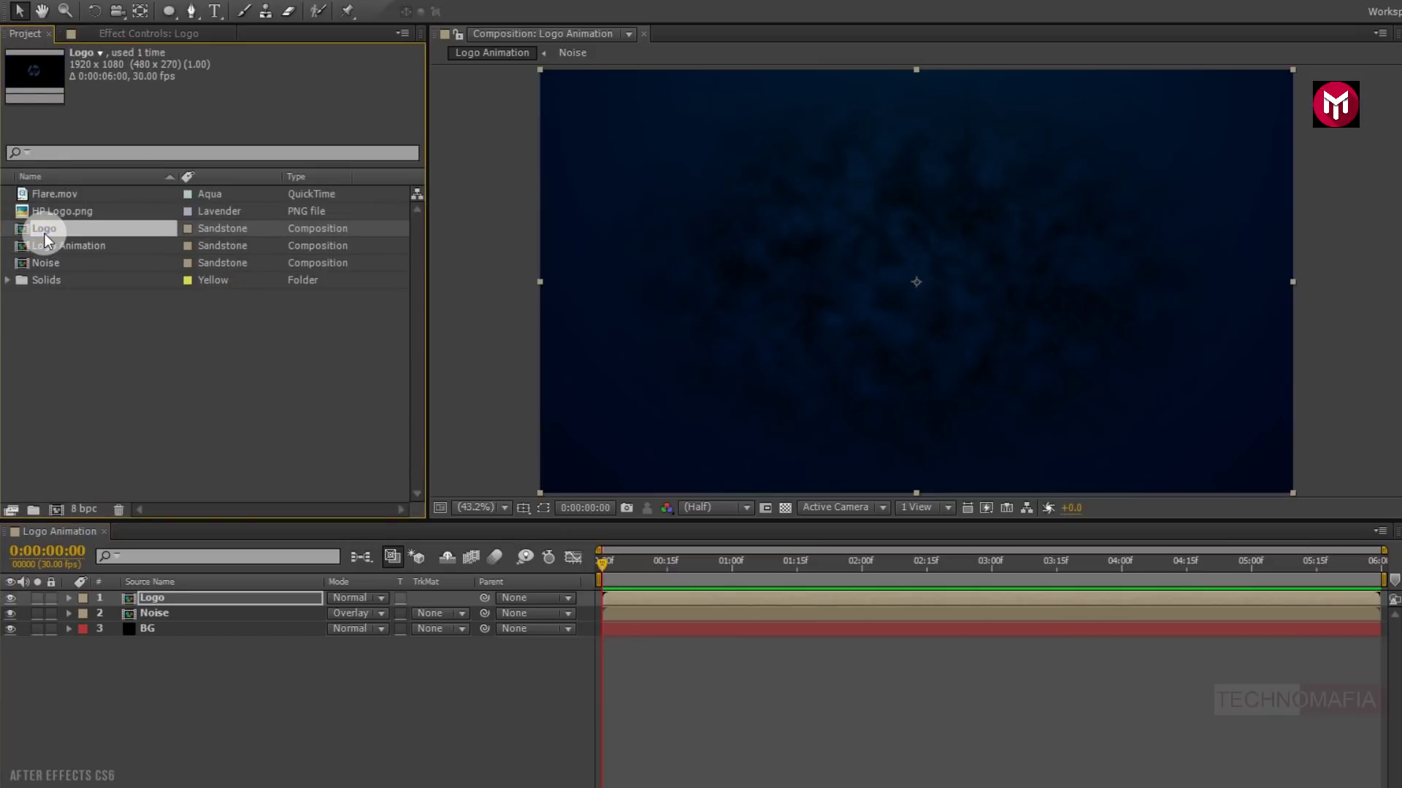
{"action": "left_click_drag", "start_coordinate": [45, 234], "coordinate": [167, 594]}
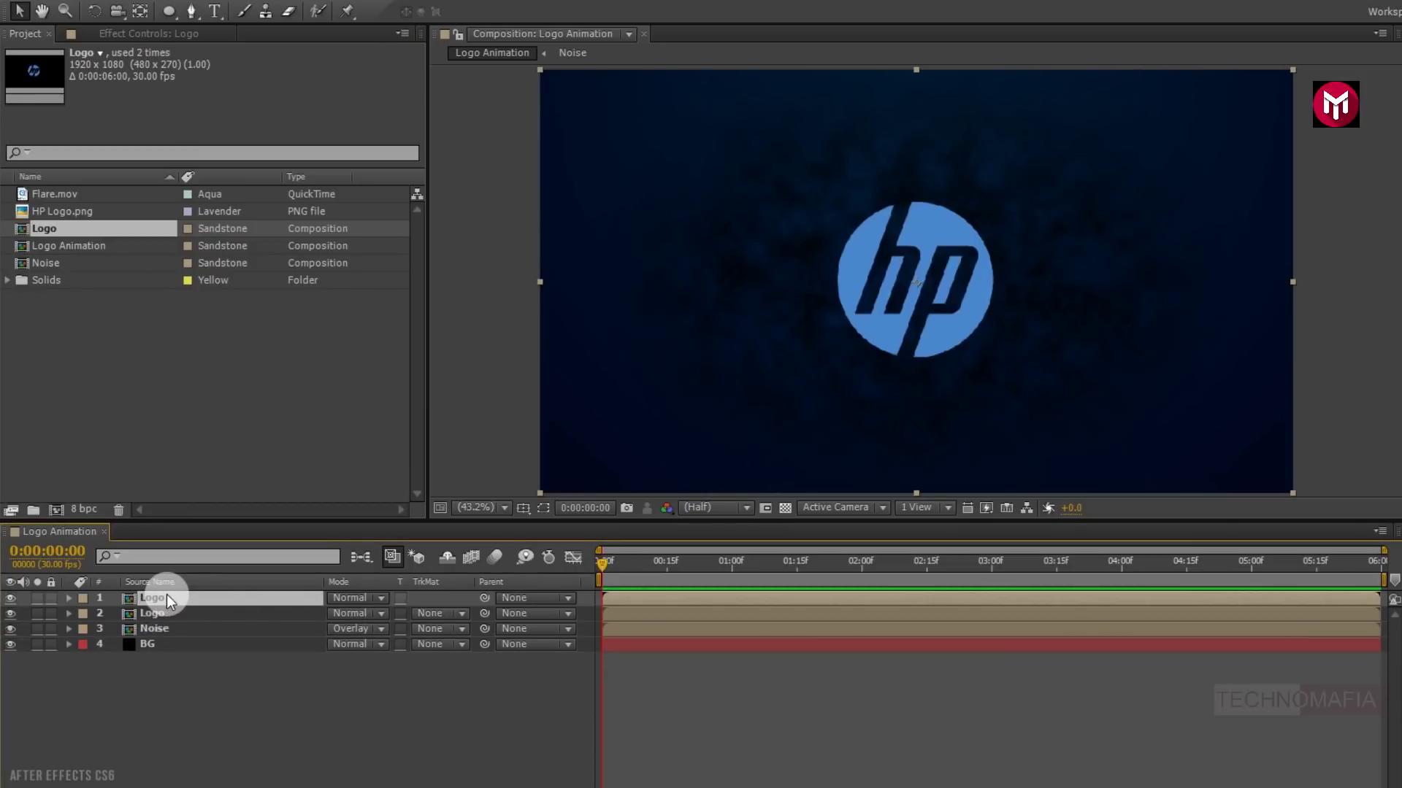
Step: Fade in the topmost Logo layer with Opacity keyframes of 0% at 0:00:02:00 and 100% at 0:00:03:00
{"action": "left_click", "coordinate": [992, 563]}
{"action": "key", "text": "t"}
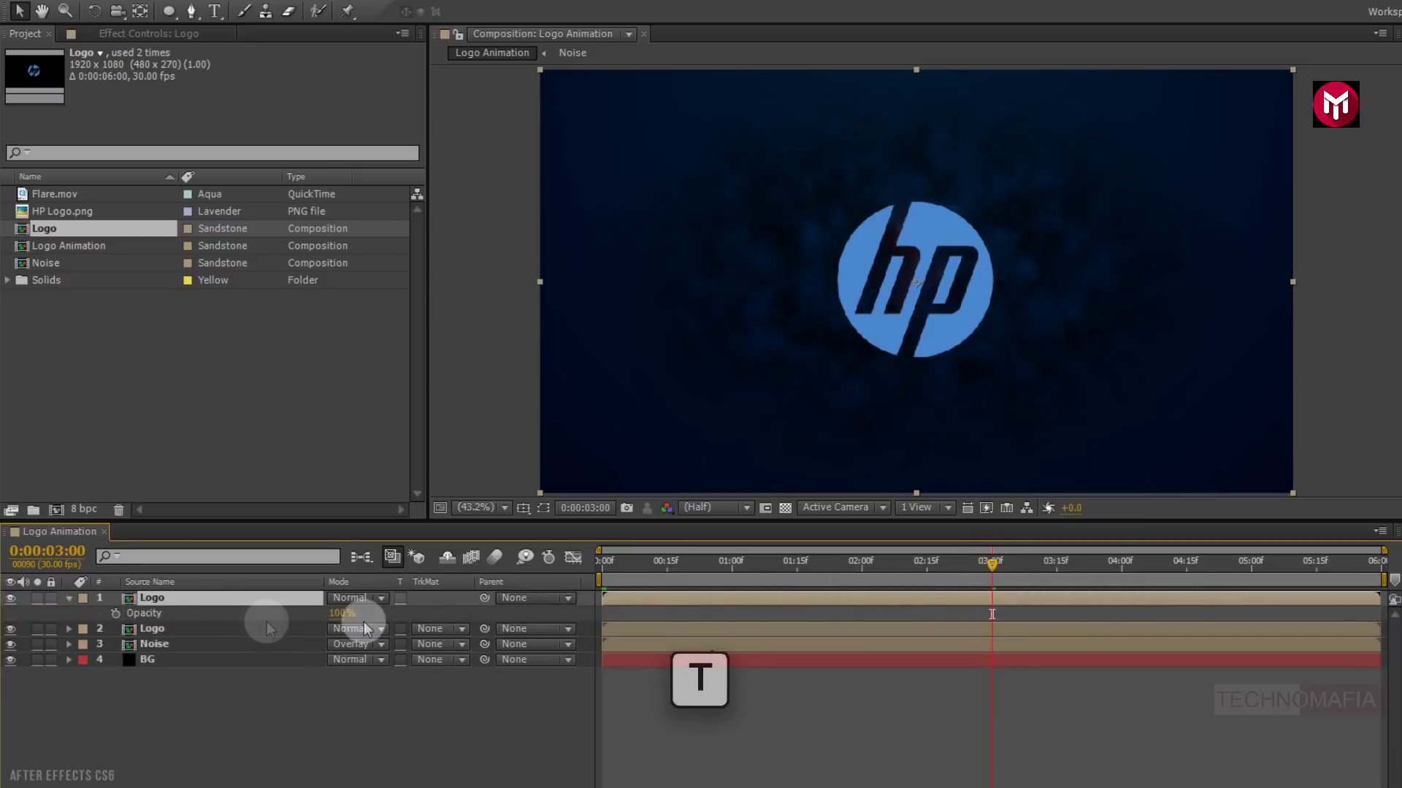
{"action": "left_click", "coordinate": [115, 613]}
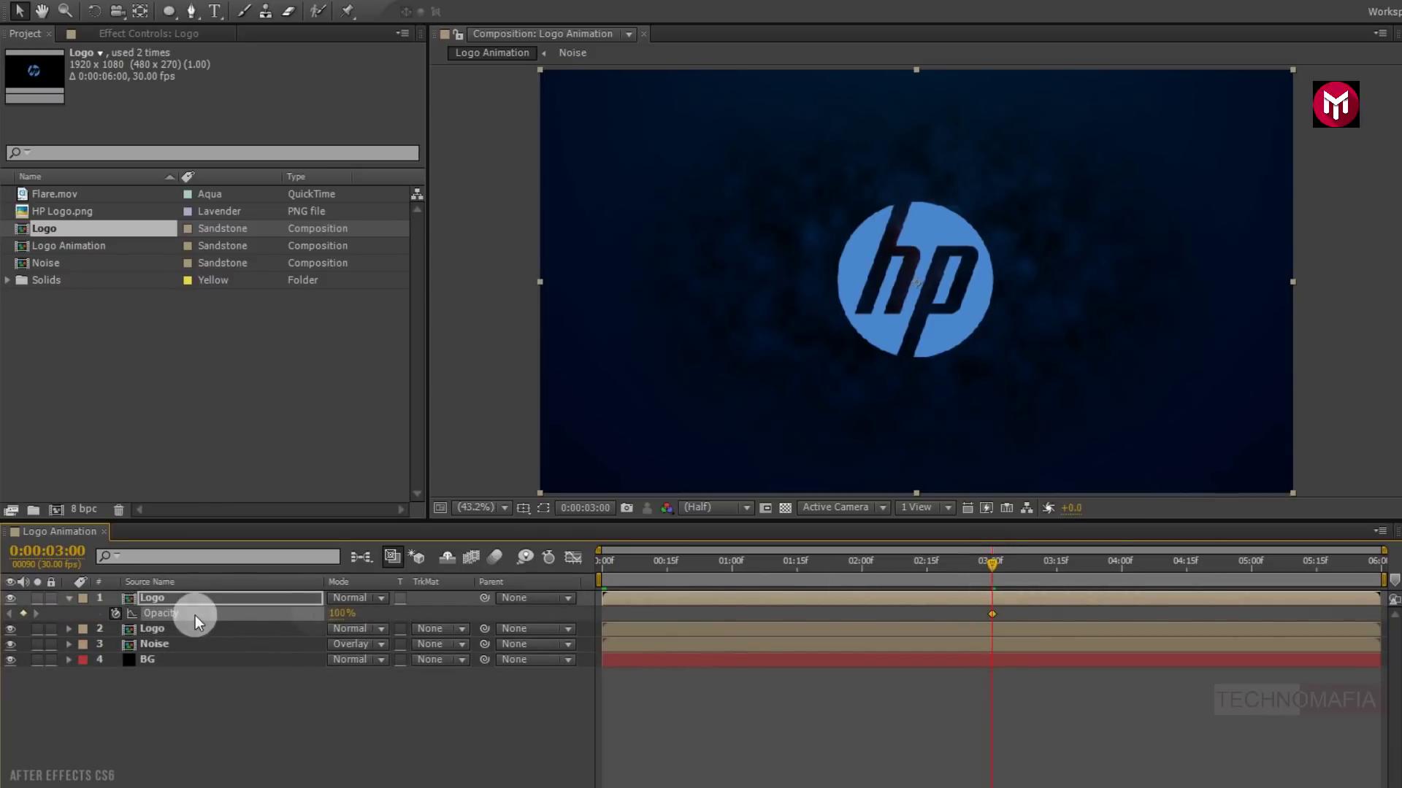
{"action": "left_click", "coordinate": [862, 567]}
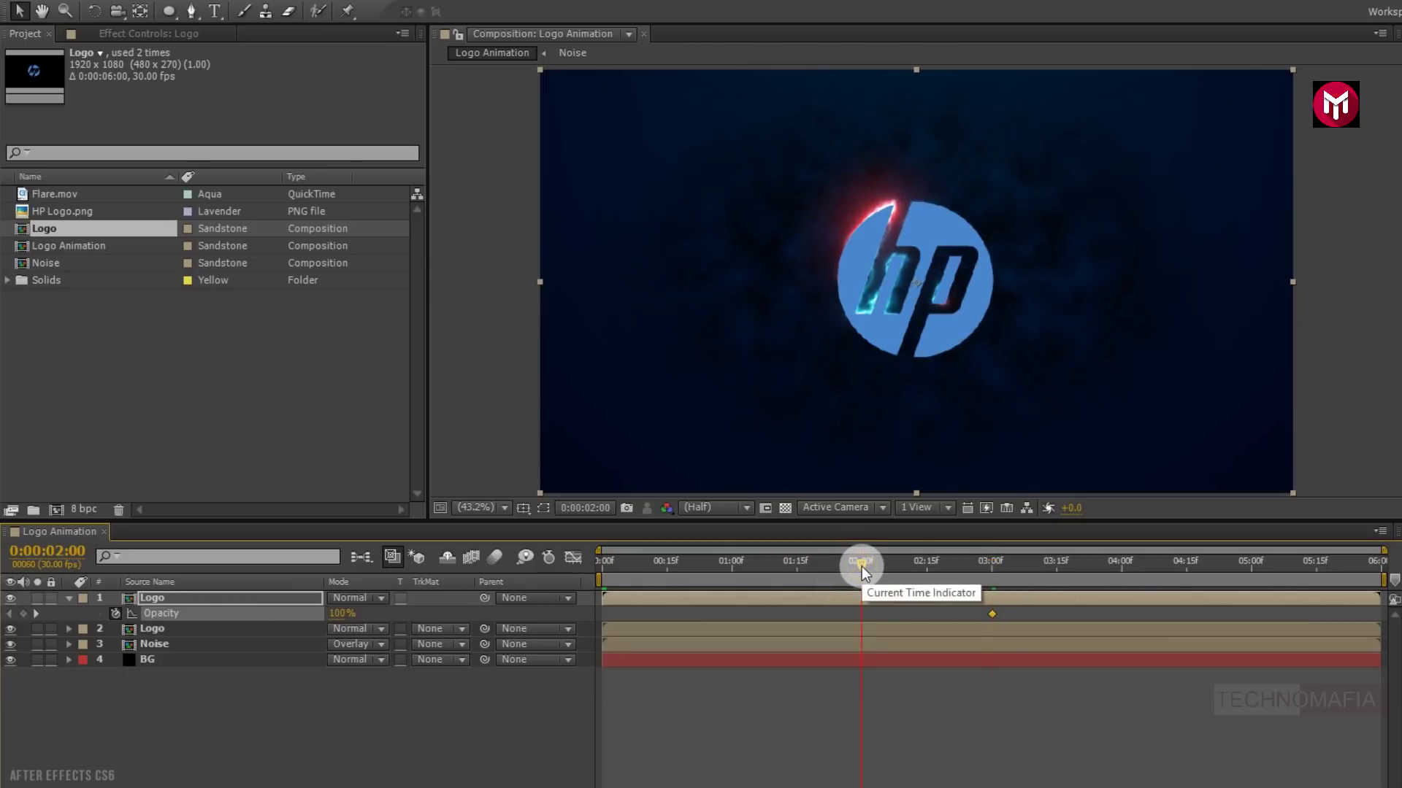
{"action": "left_click_drag", "start_coordinate": [357, 614], "coordinate": [189, 625]}
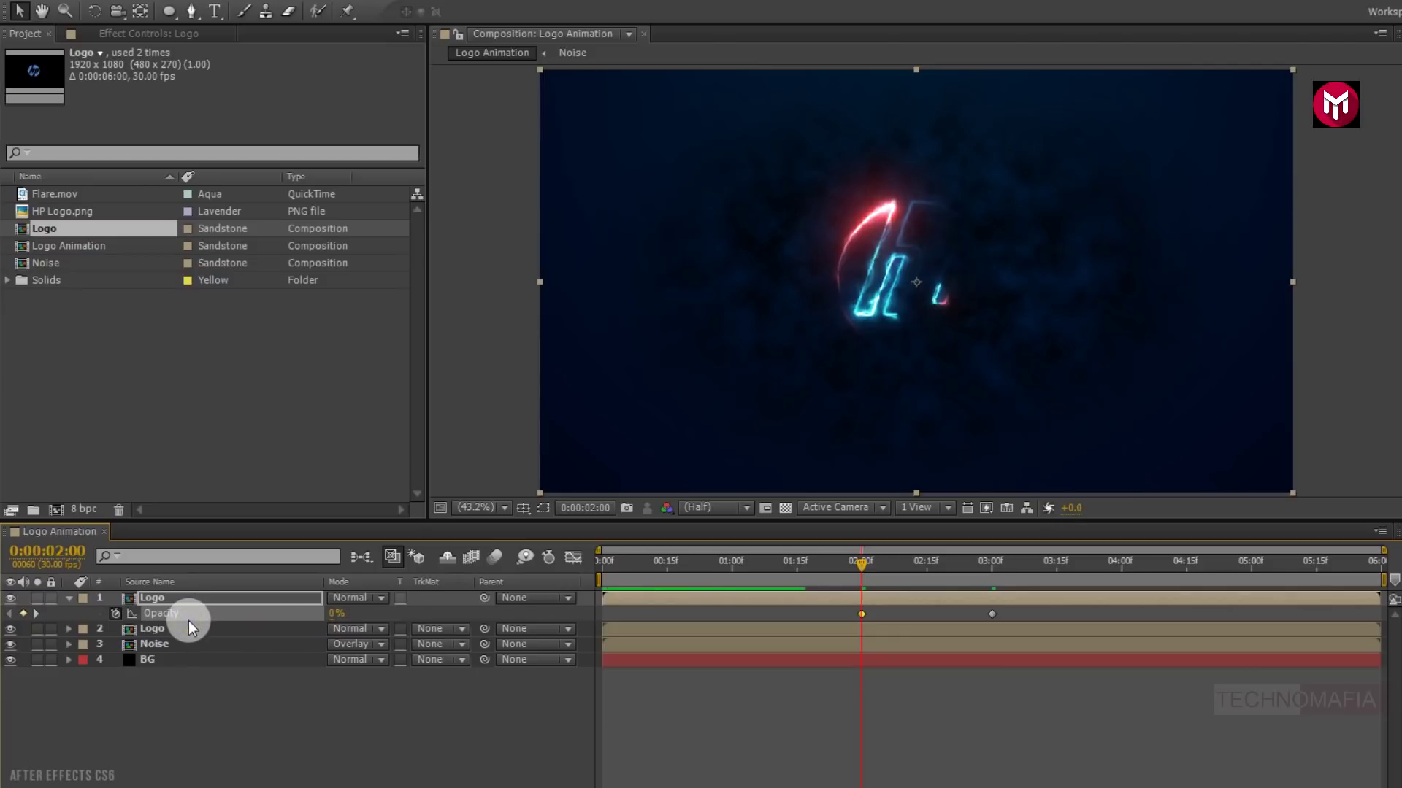
Step: Preview the logo's fade-in and collapse the topmost Logo layer's properties
{"action": "key", "text": "space"}
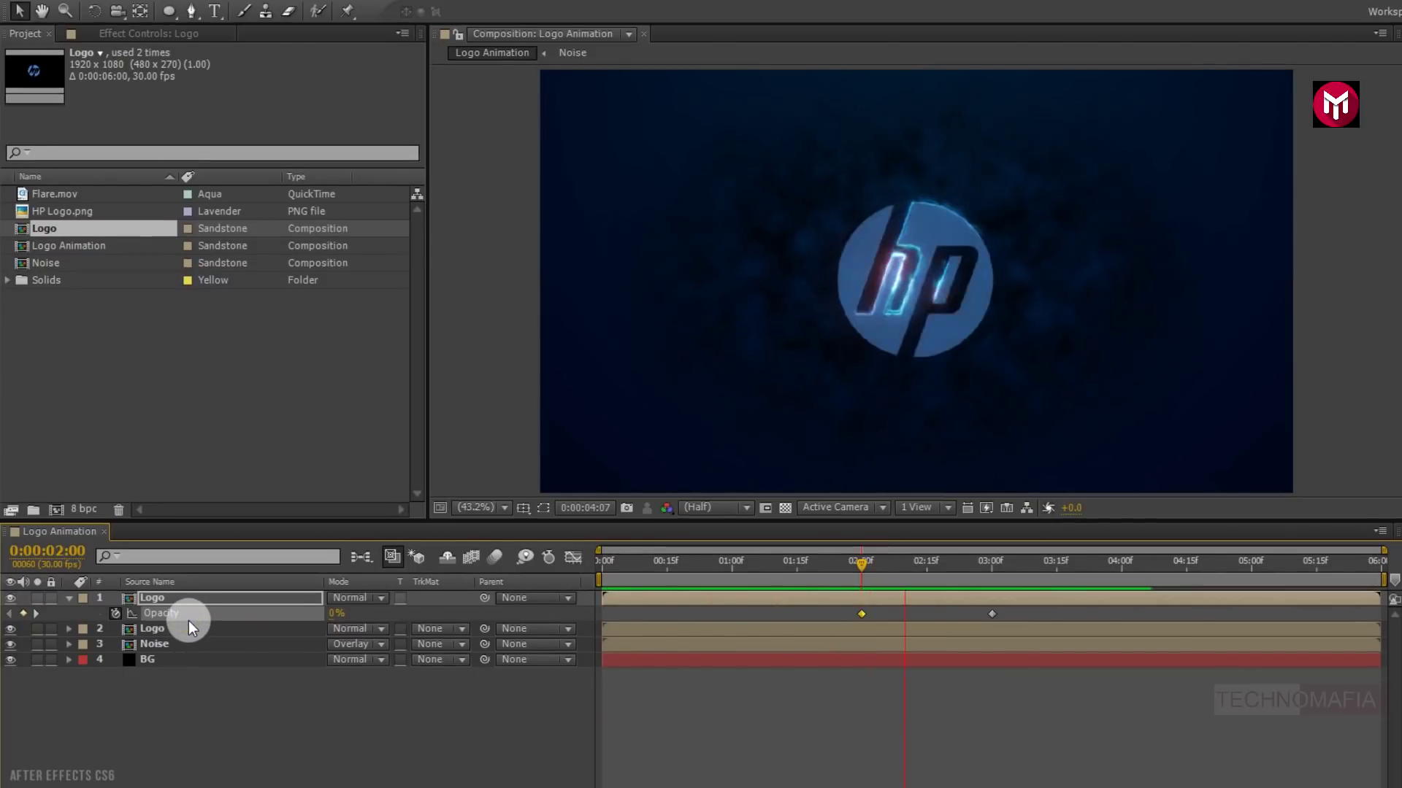
{"action": "key", "text": "space"}
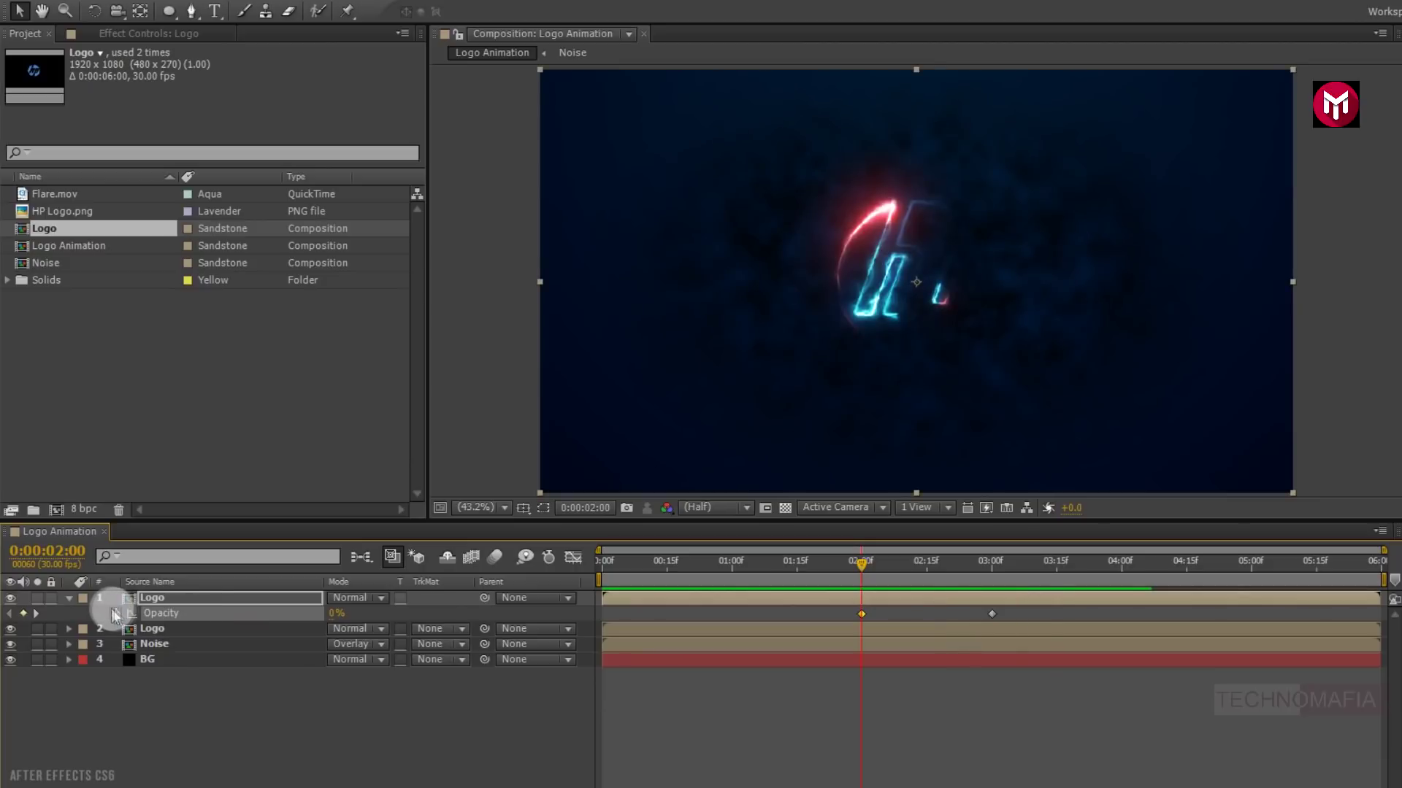
{"action": "left_click", "coordinate": [67, 600]}
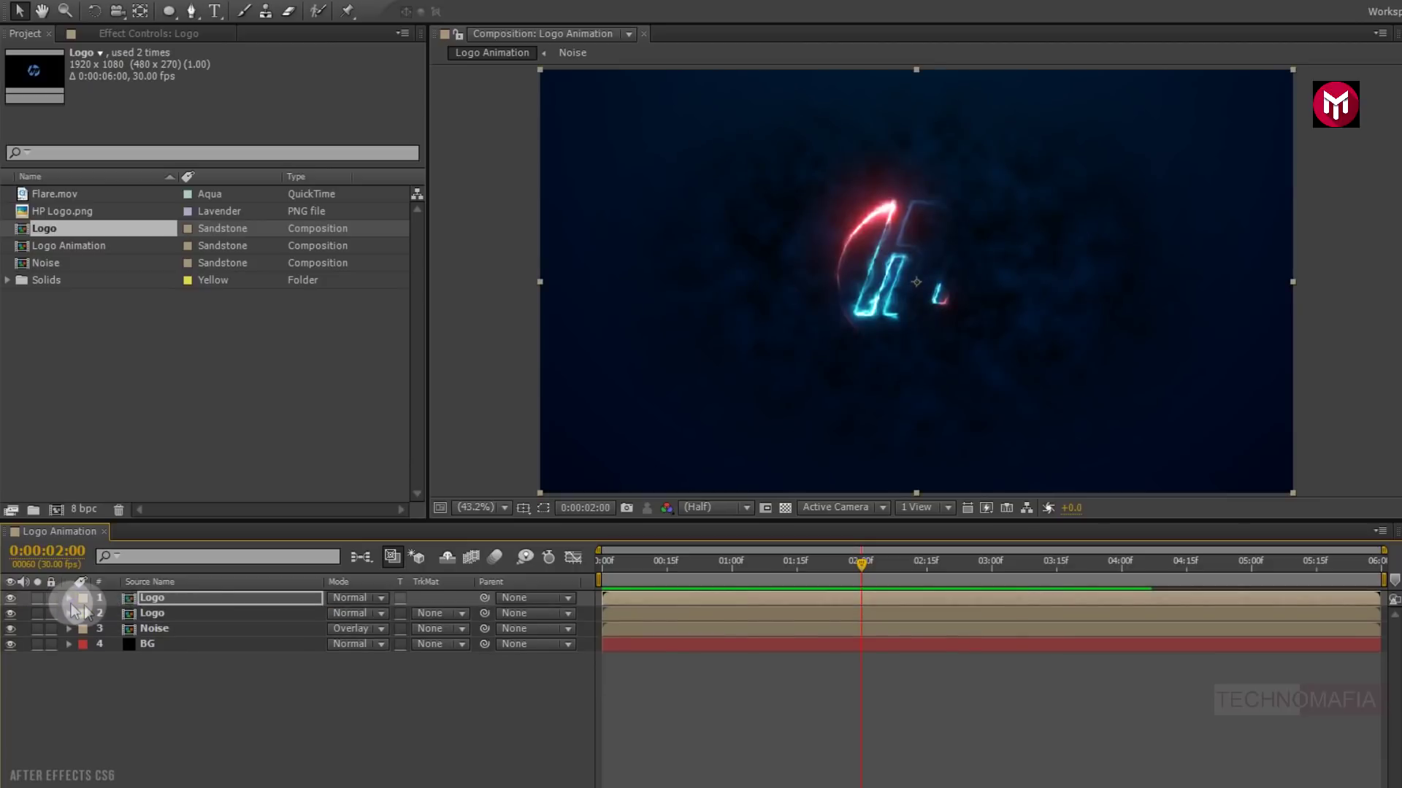
Step: Parent the Saber-glow Logo layer to the topmost Logo layer
{"action": "left_click", "coordinate": [150, 615]}
{"action": "left_click", "coordinate": [406, 612]}
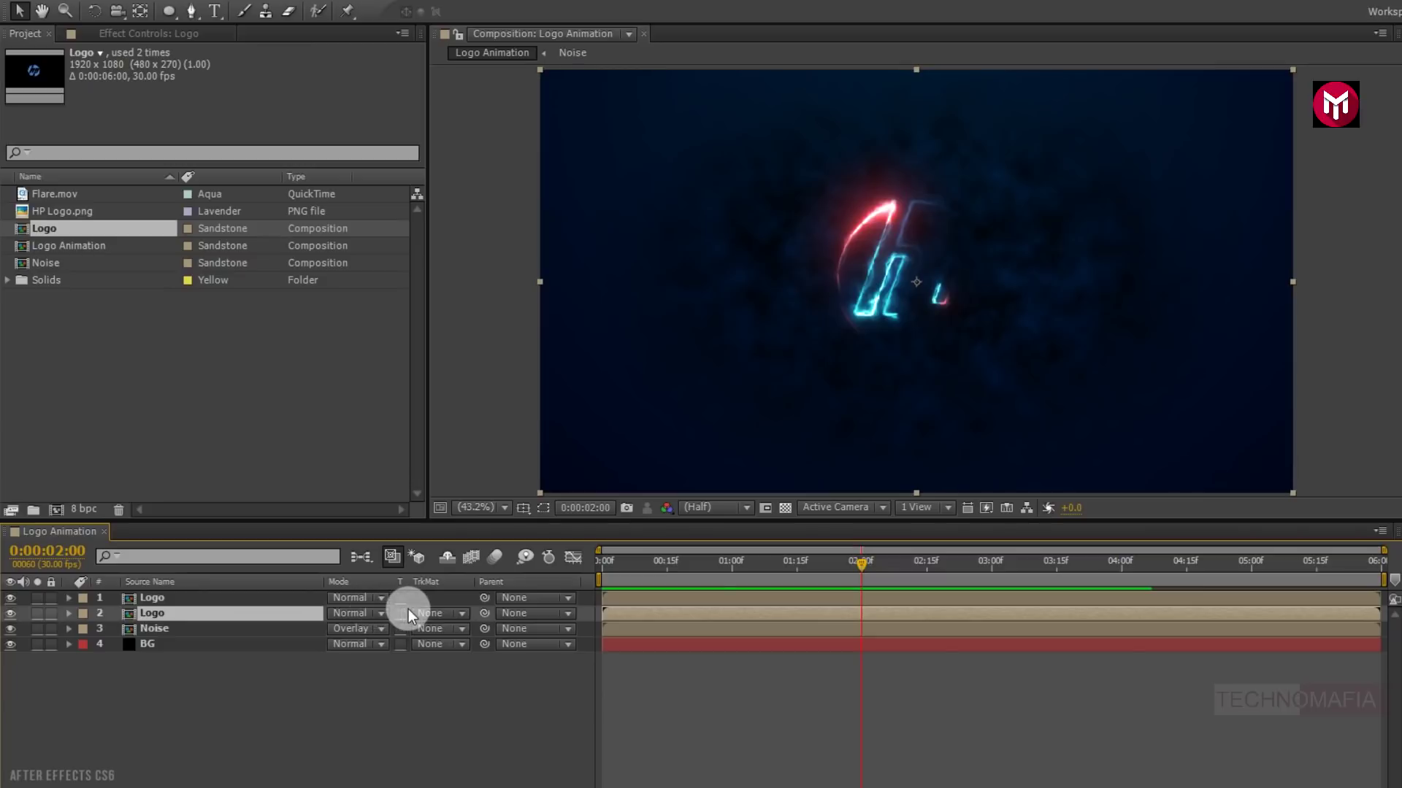
{"action": "left_click", "coordinate": [514, 615]}
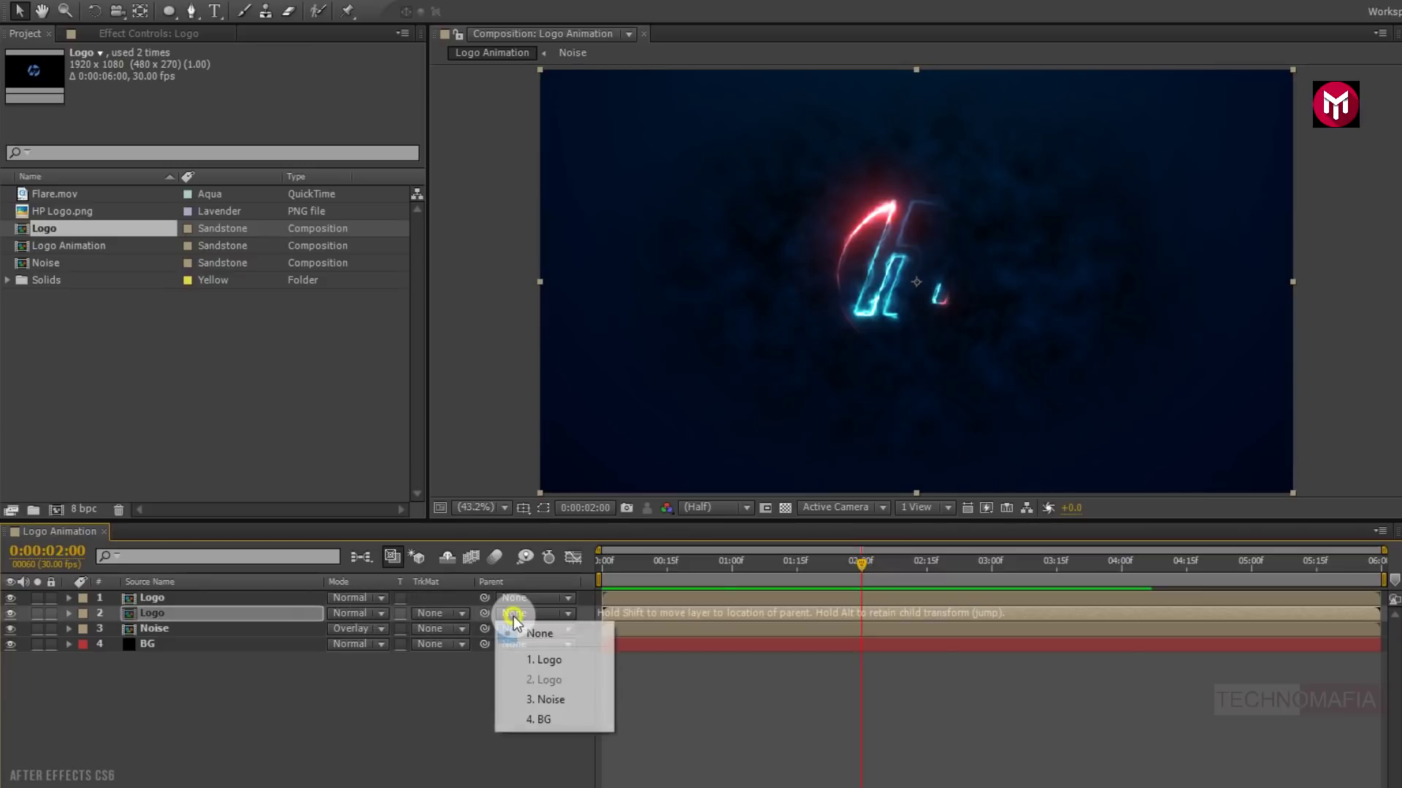
{"action": "left_click", "coordinate": [533, 660]}
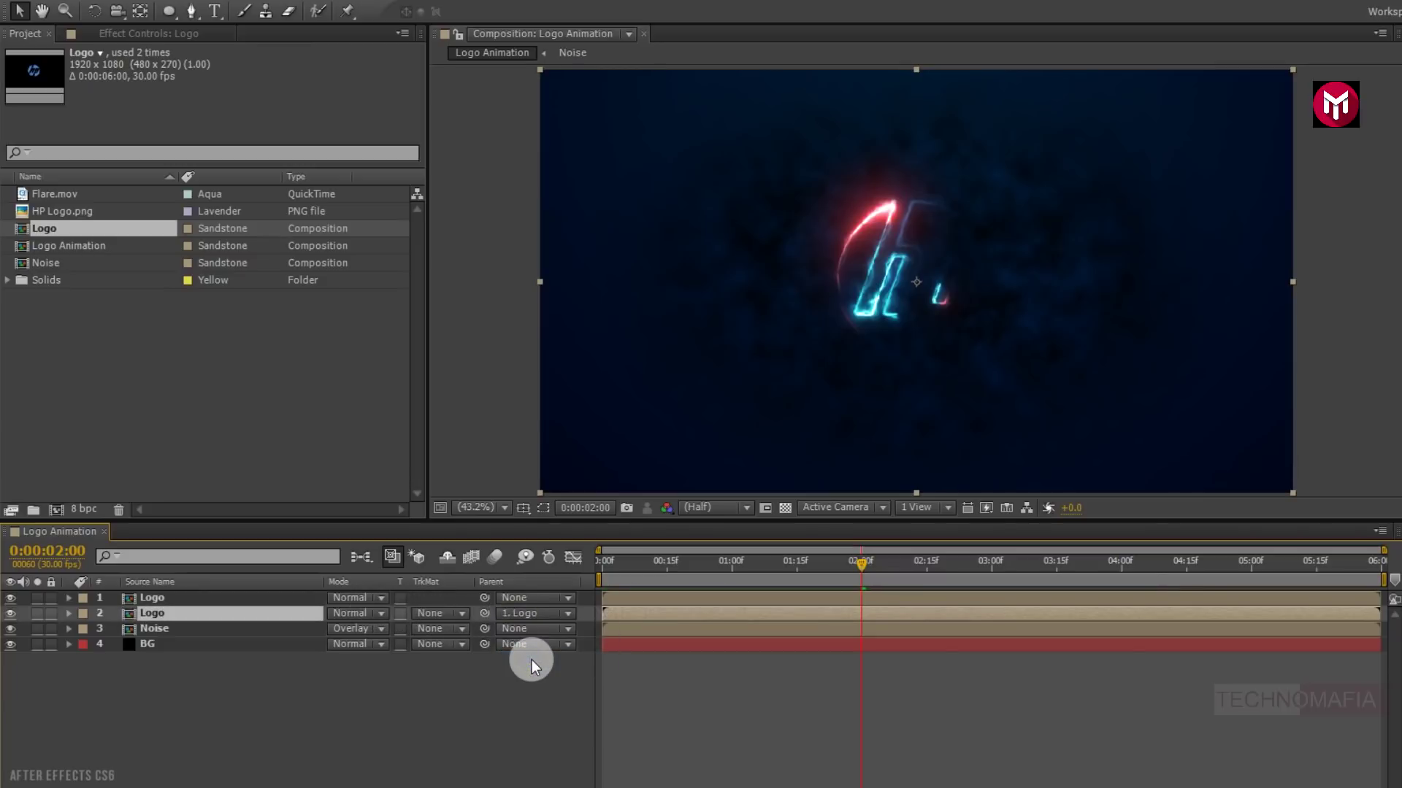
Step: Raise the topmost Logo layer by setting its vertical Position to 511.0
{"action": "left_click", "coordinate": [177, 600]}
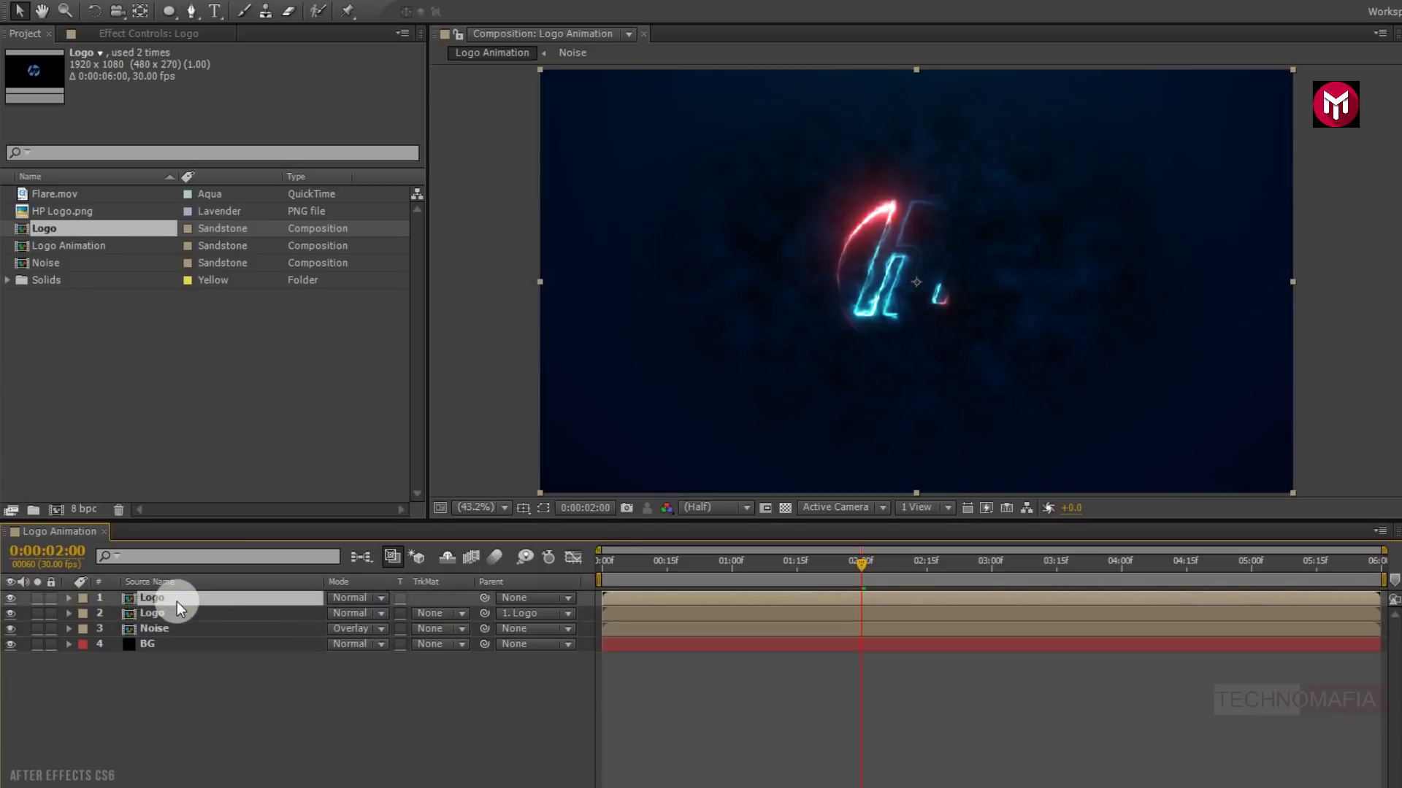
{"action": "key", "text": "p"}
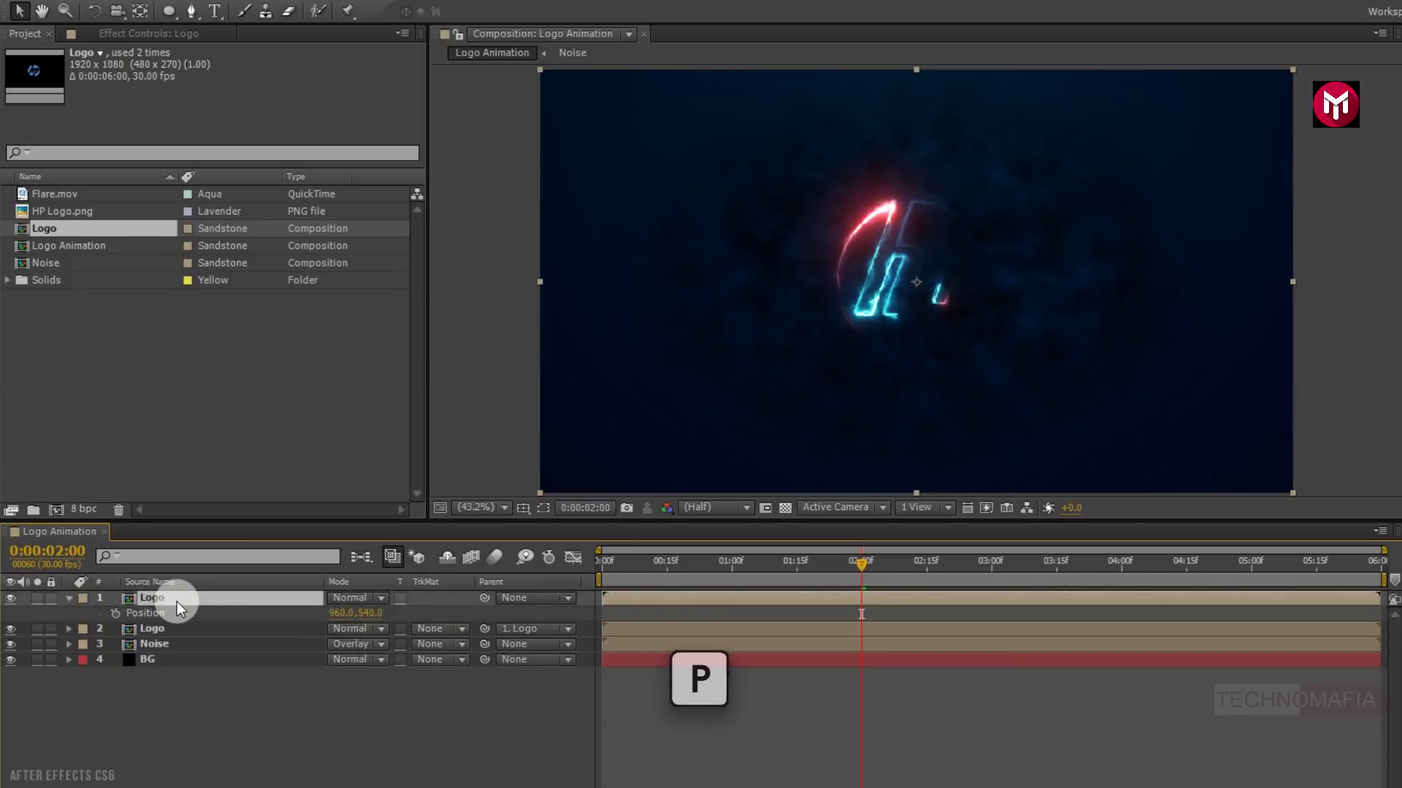
{"action": "left_click_drag", "start_coordinate": [360, 613], "coordinate": [335, 618]}
{"action": "key", "text": "Return"}
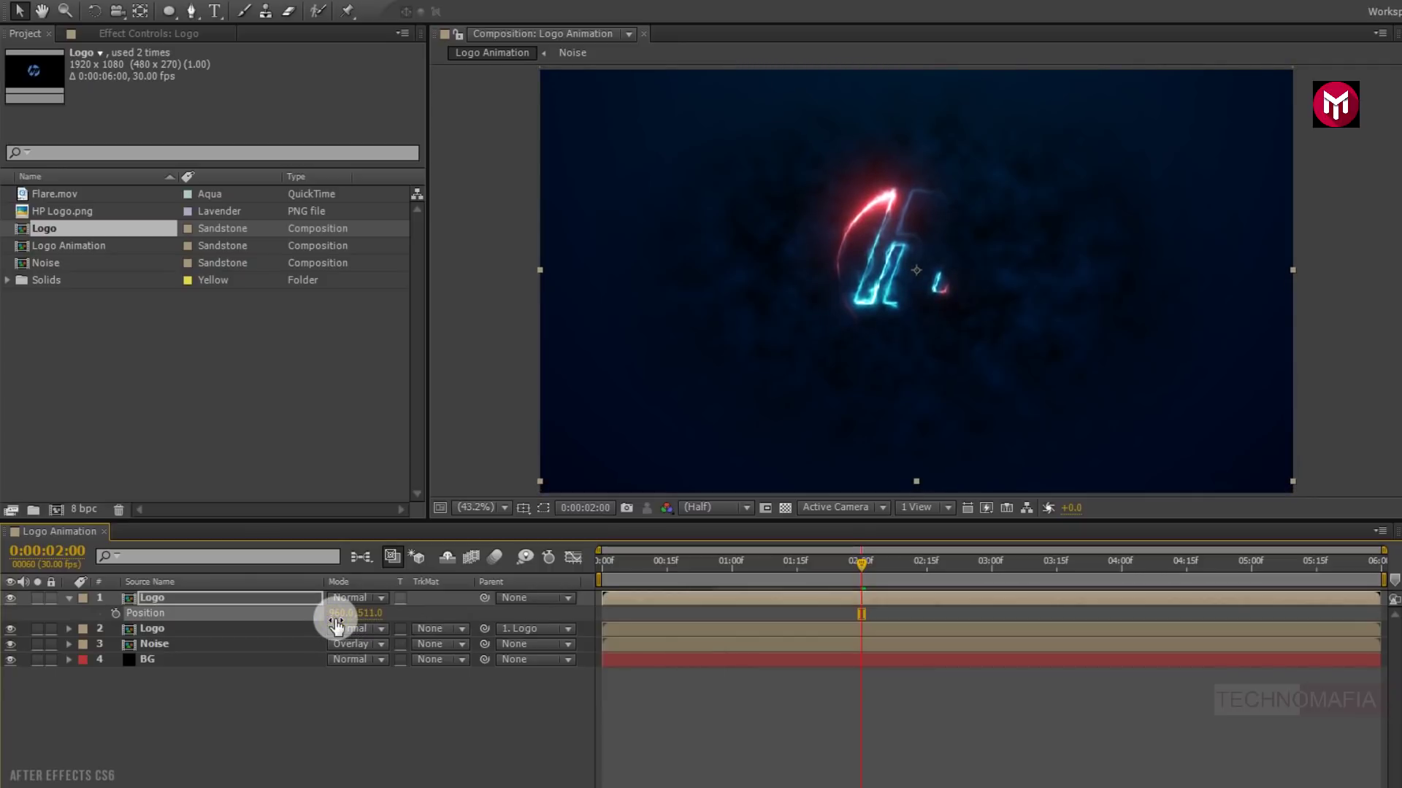
{"action": "left_click", "coordinate": [70, 598]}
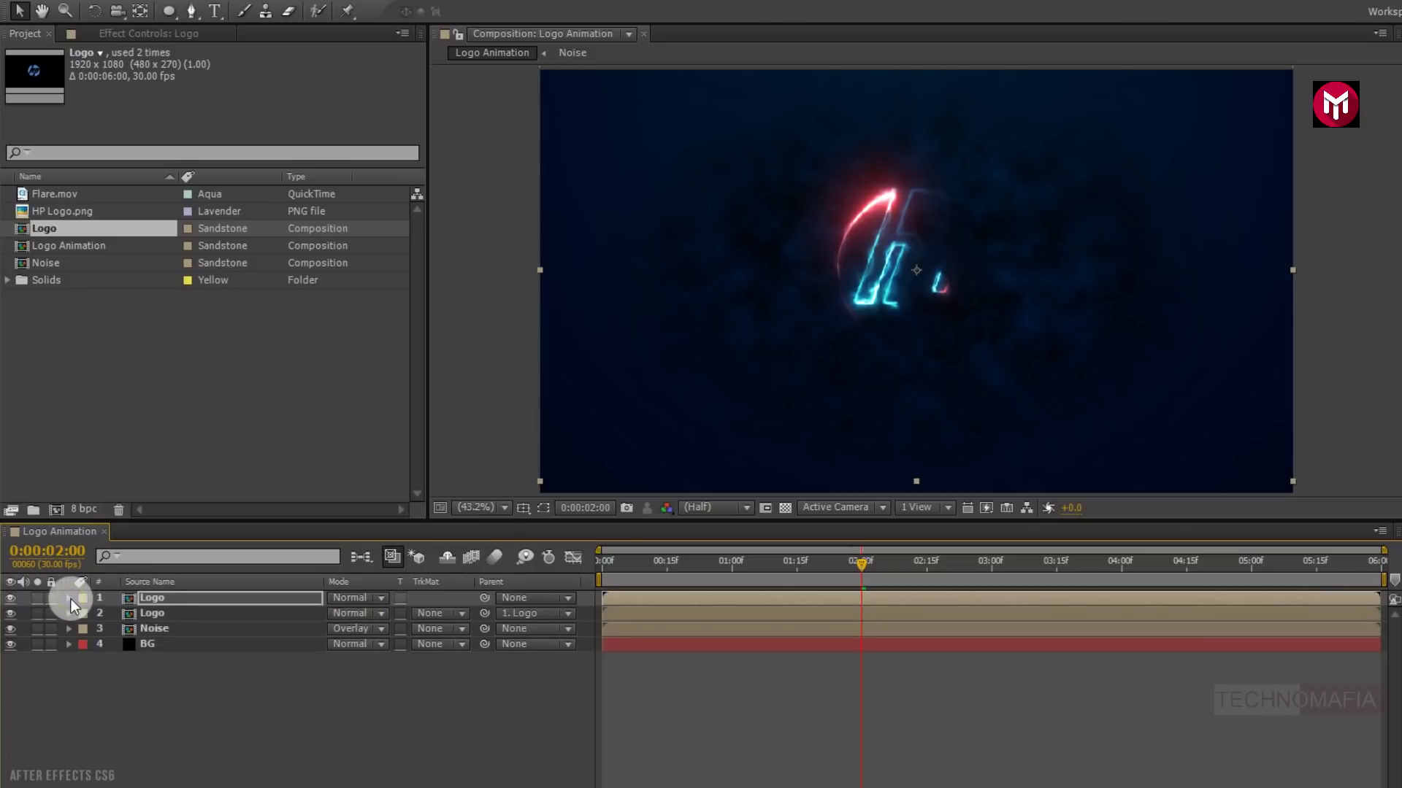
{"action": "left_click", "coordinate": [214, 12]}
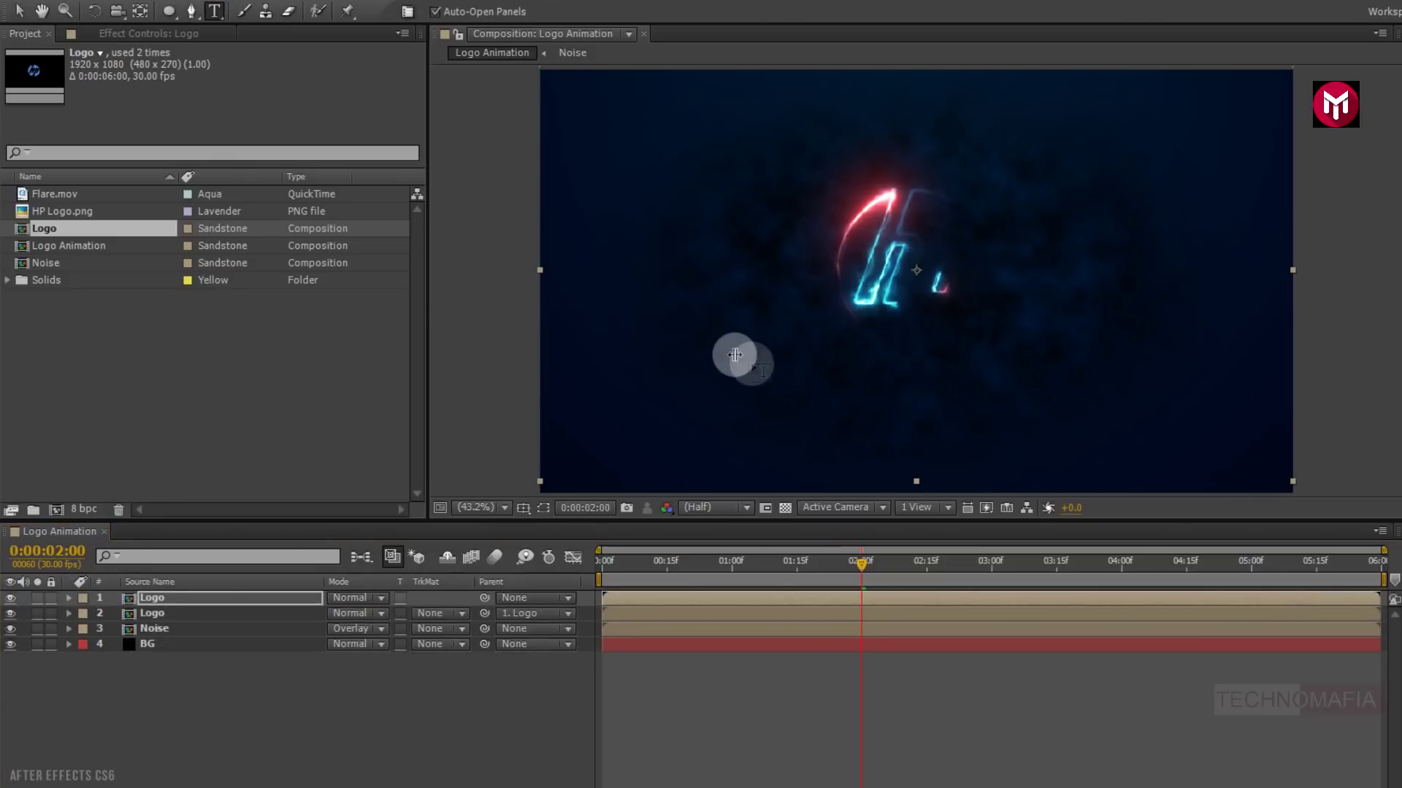
{"action": "left_click", "coordinate": [845, 368]}
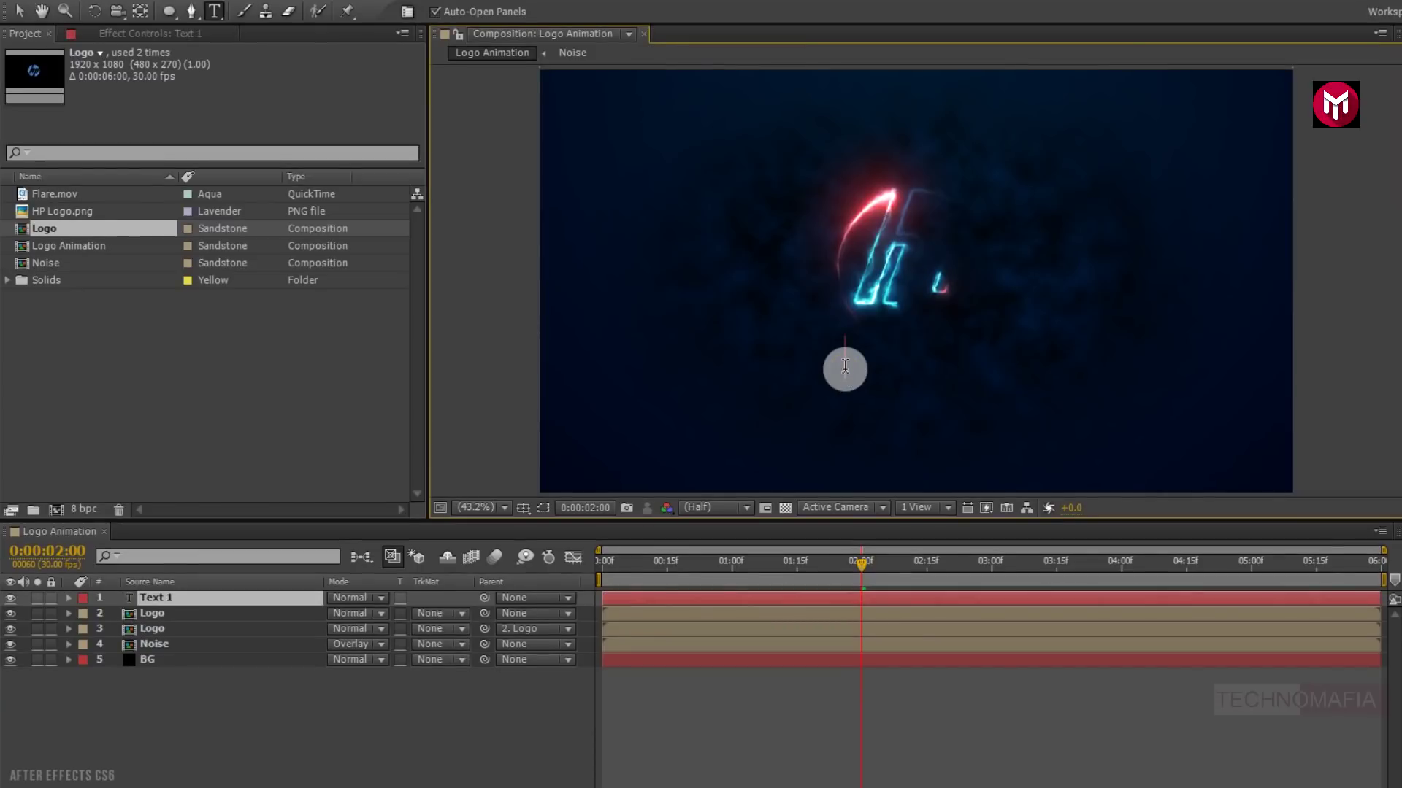
{"action": "type", "text": "www."}
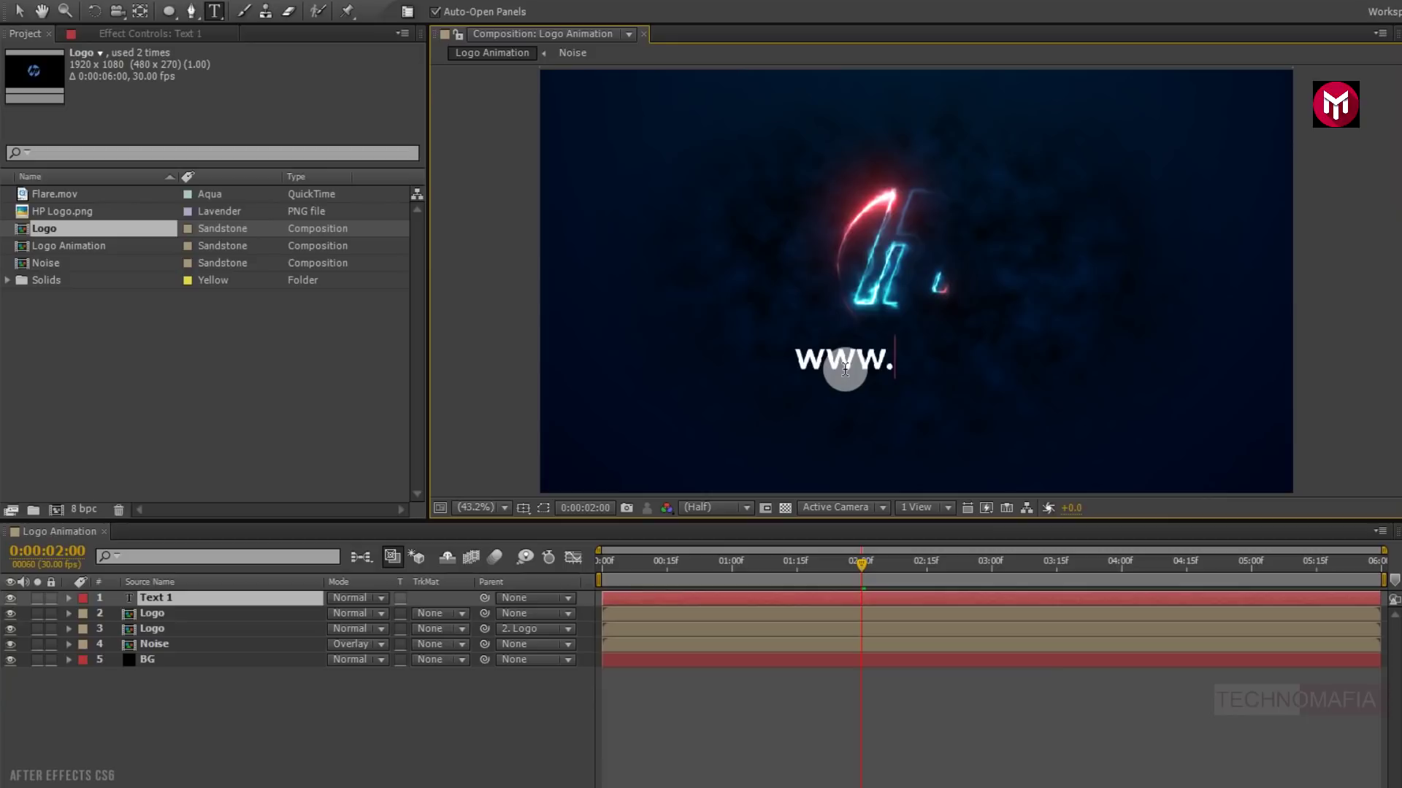
{"action": "type", "text": "hp.com"}
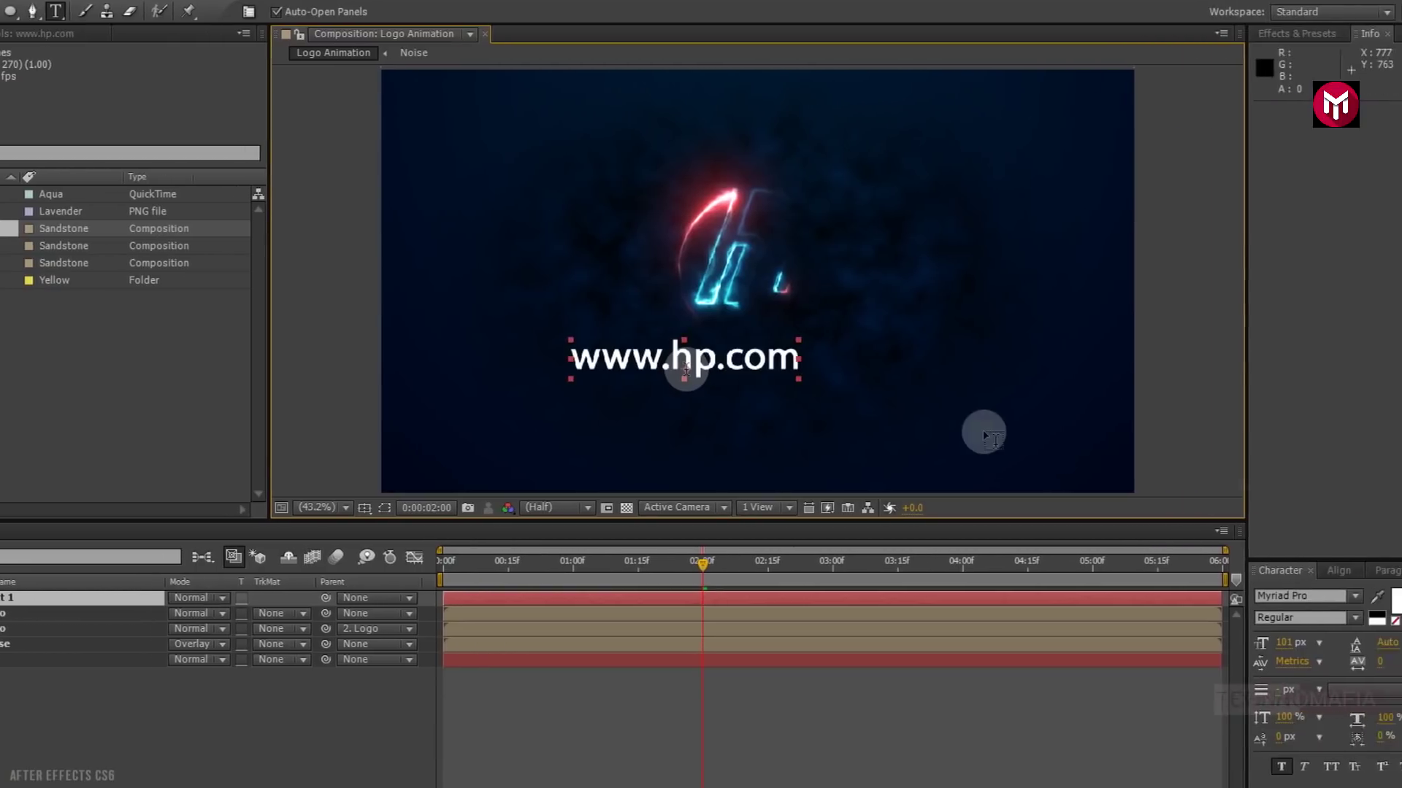
{"action": "left_click", "coordinate": [1245, 569]}
{"action": "left_click", "coordinate": [1212, 613]}
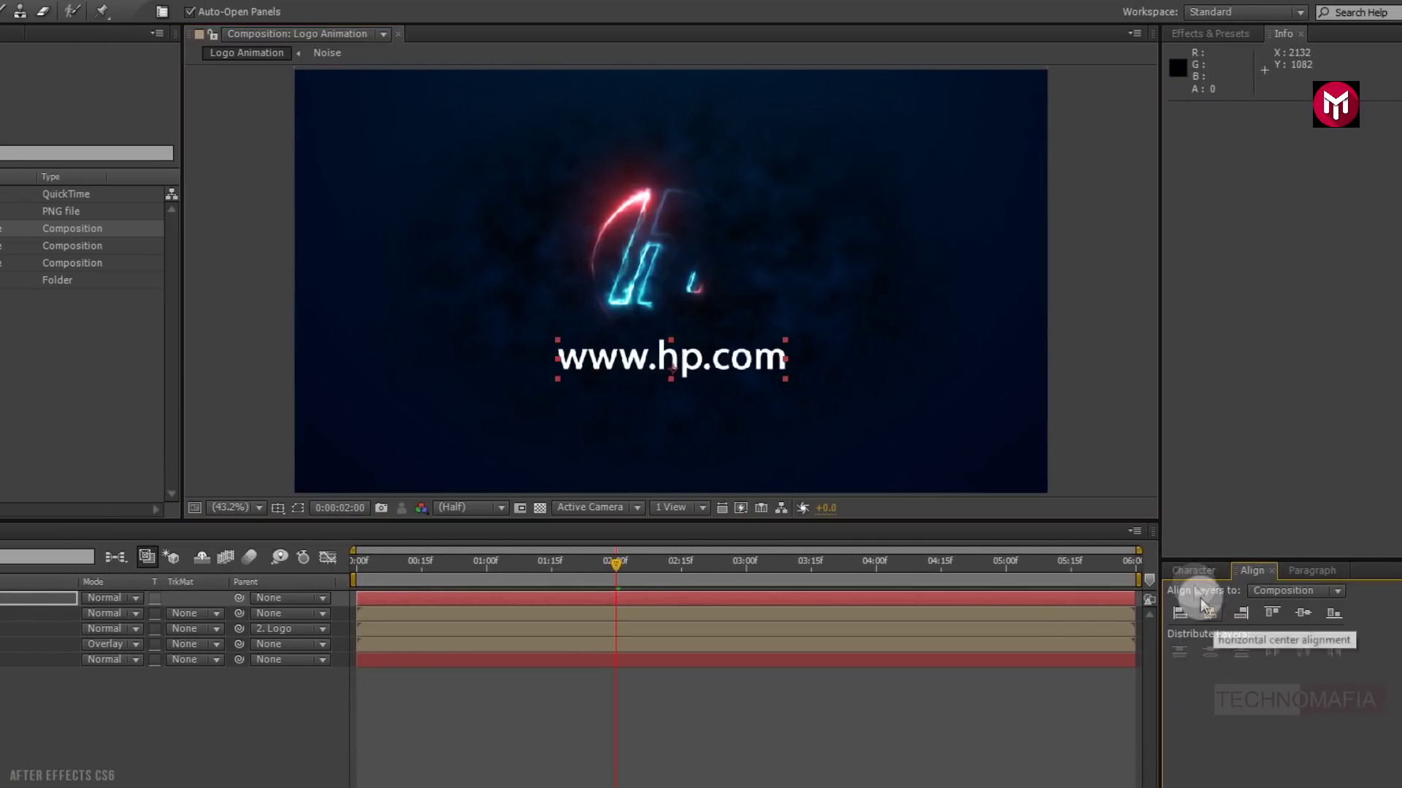
{"action": "left_click", "coordinate": [1192, 571]}
{"action": "left_click_drag", "start_coordinate": [1194, 650], "coordinate": [1171, 660]}
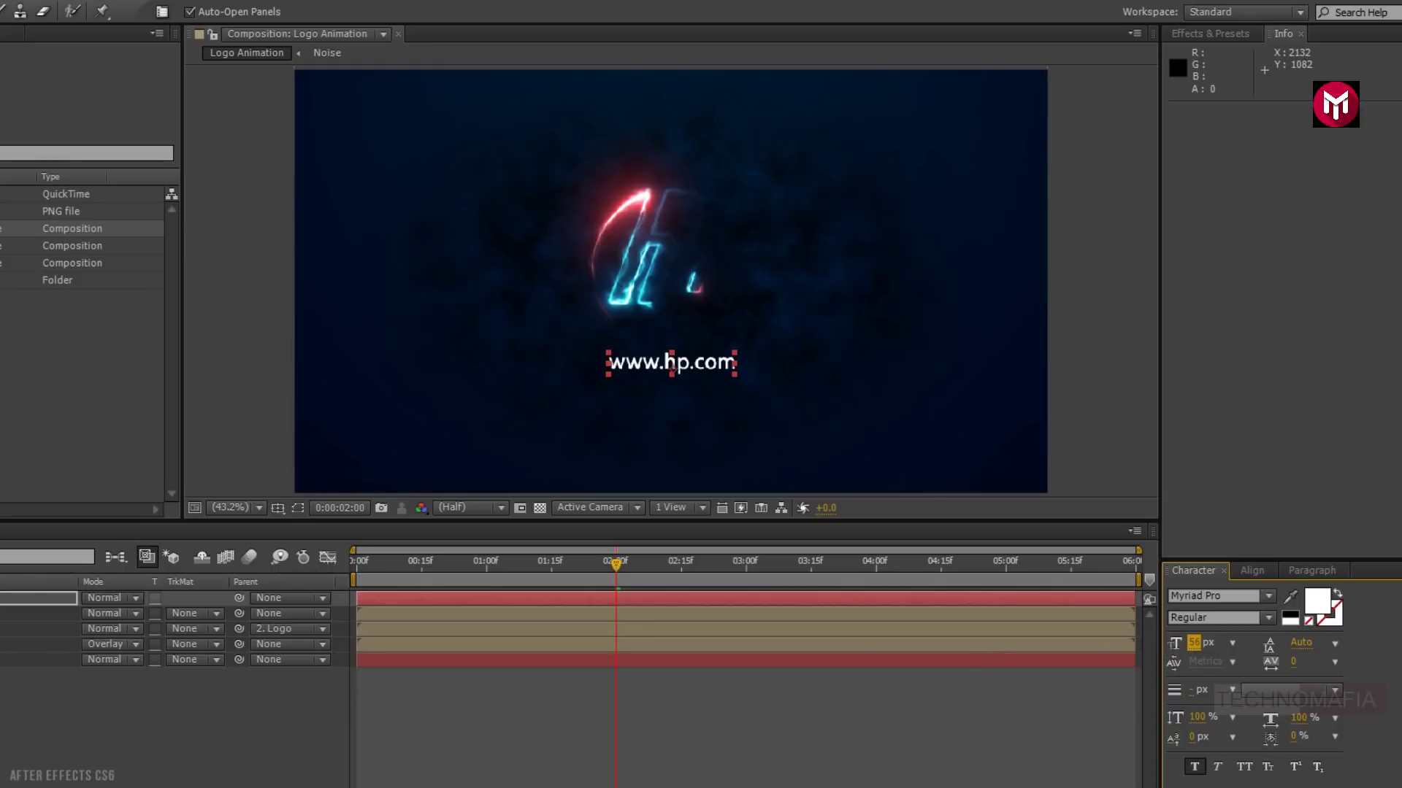
{"action": "left_click", "coordinate": [292, 595]}
{"action": "left_click", "coordinate": [809, 561]}
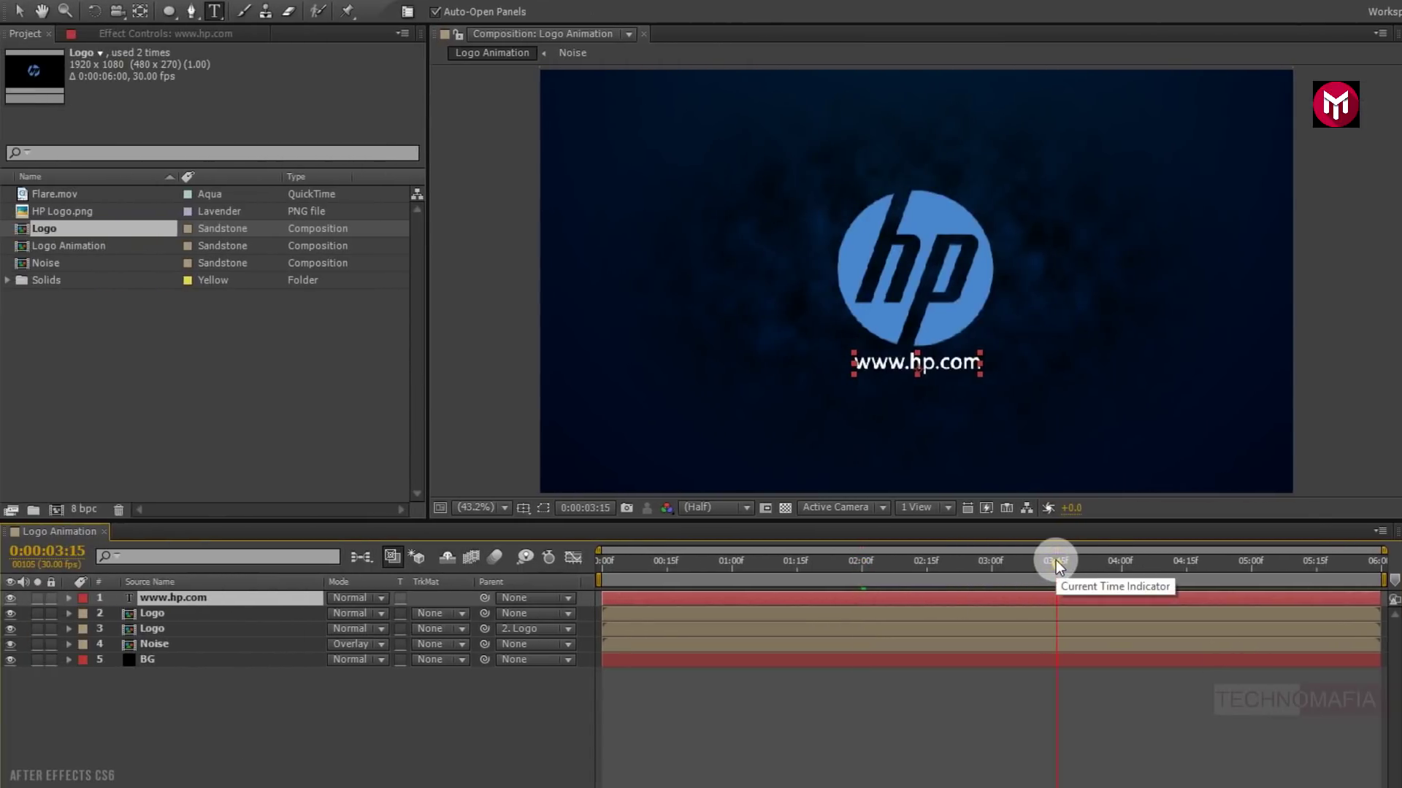
{"action": "key", "text": "p"}
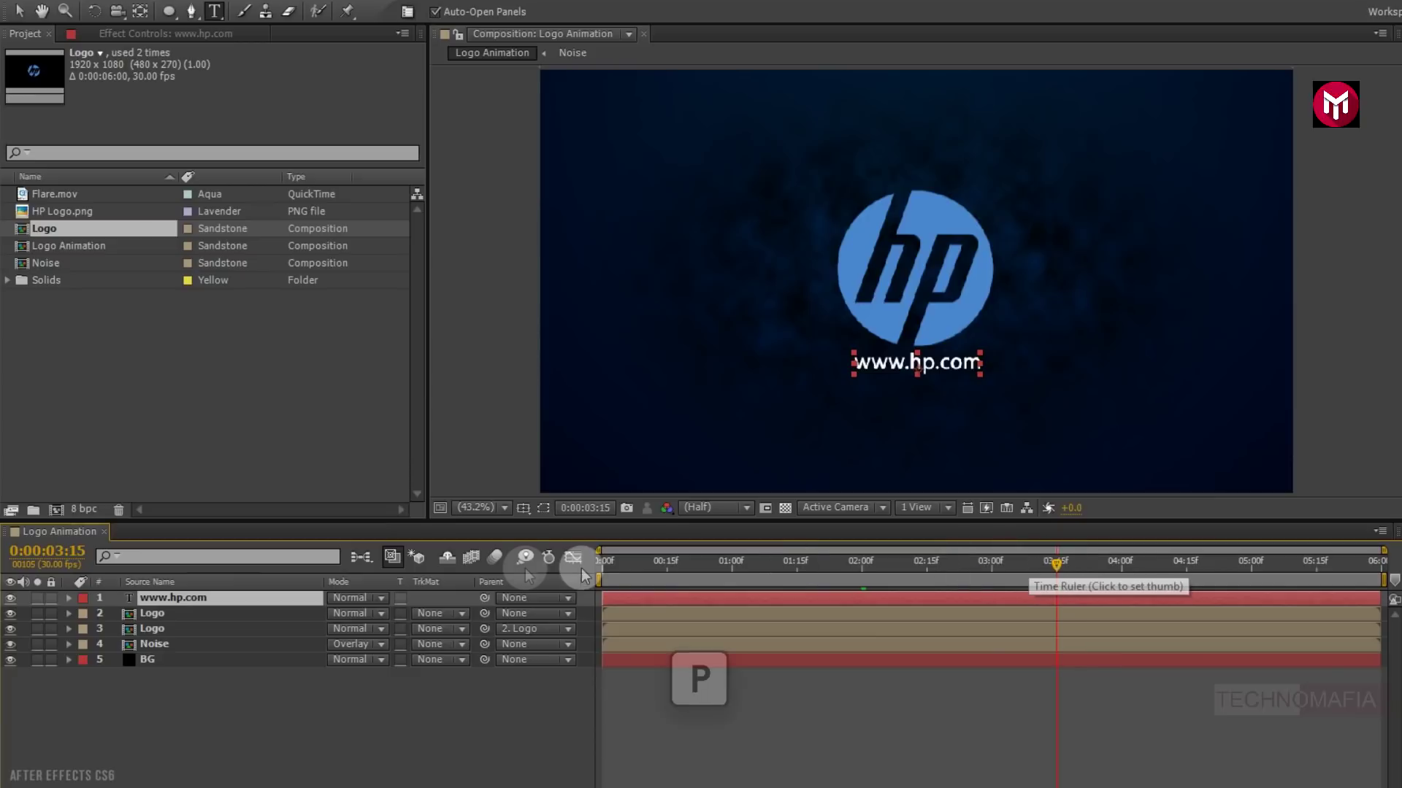
{"action": "left_click_drag", "start_coordinate": [368, 613], "coordinate": [414, 605]}
{"action": "left_click", "coordinate": [270, 602]}
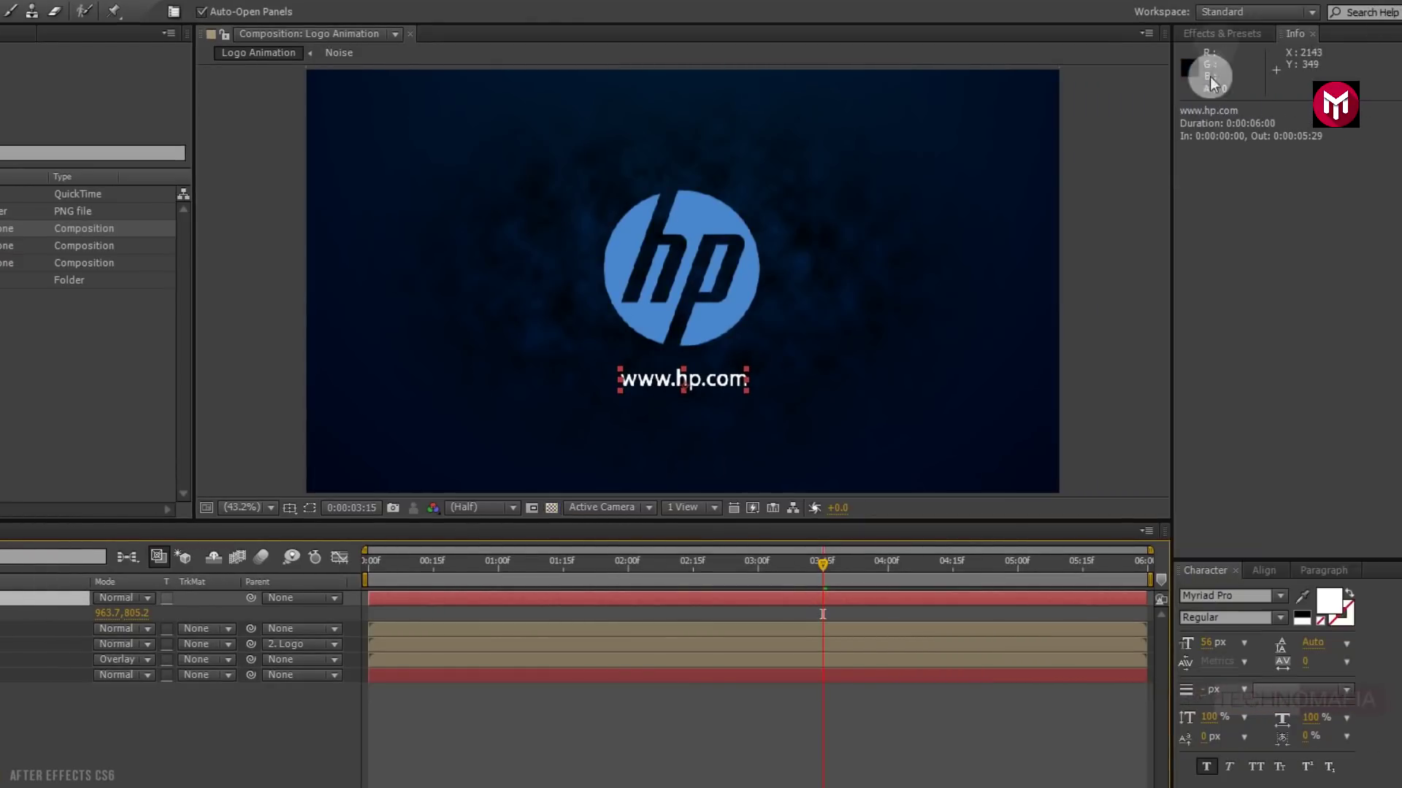
{"action": "left_click", "coordinate": [1204, 33]}
{"action": "left_click", "coordinate": [1183, 57]}
{"action": "type", "text": "trit"}
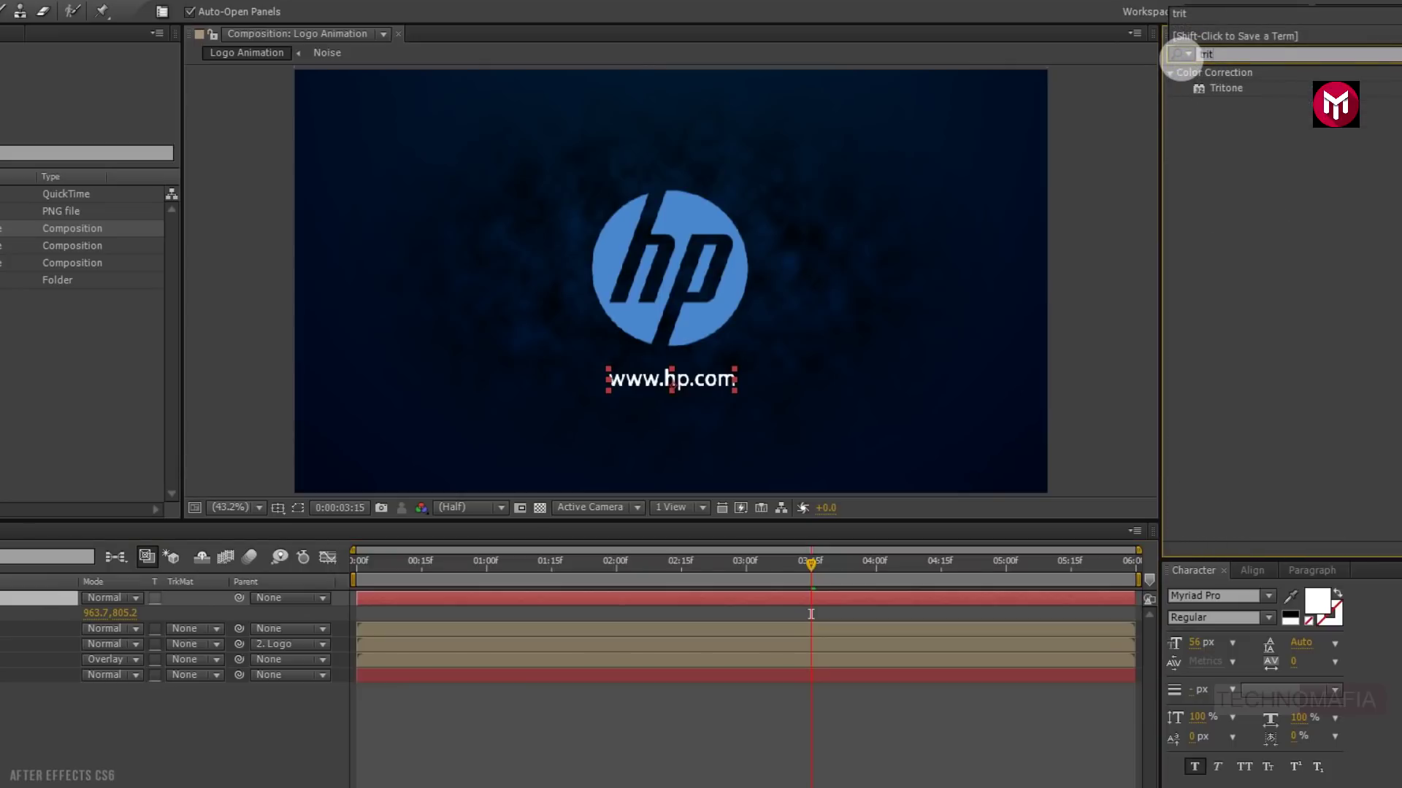
{"action": "double_click", "coordinate": [1221, 86]}
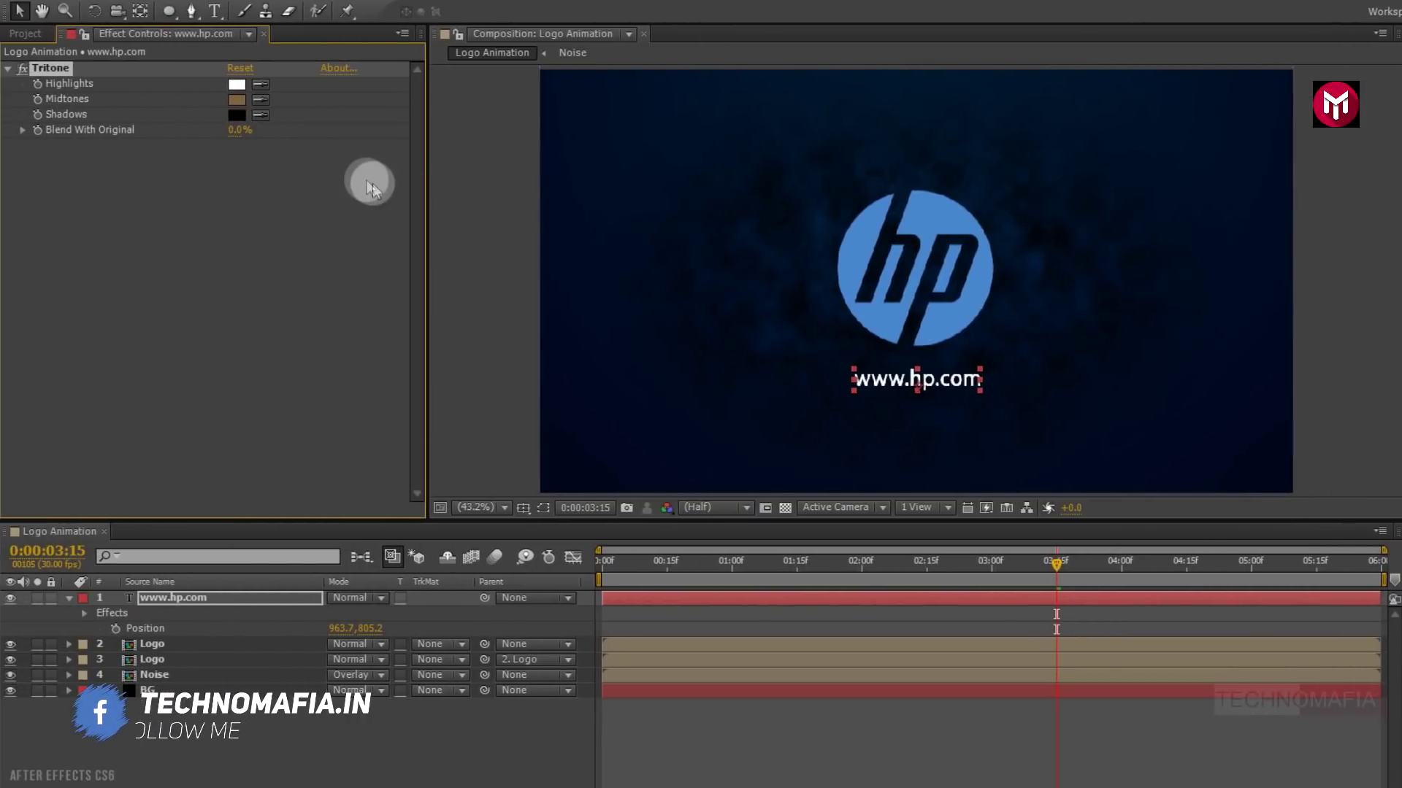
Step: Set Tritone's Midtones to a blue with a hue of 212° and sample its Highlights from the HP logo's blue
{"action": "left_click", "coordinate": [235, 100]}
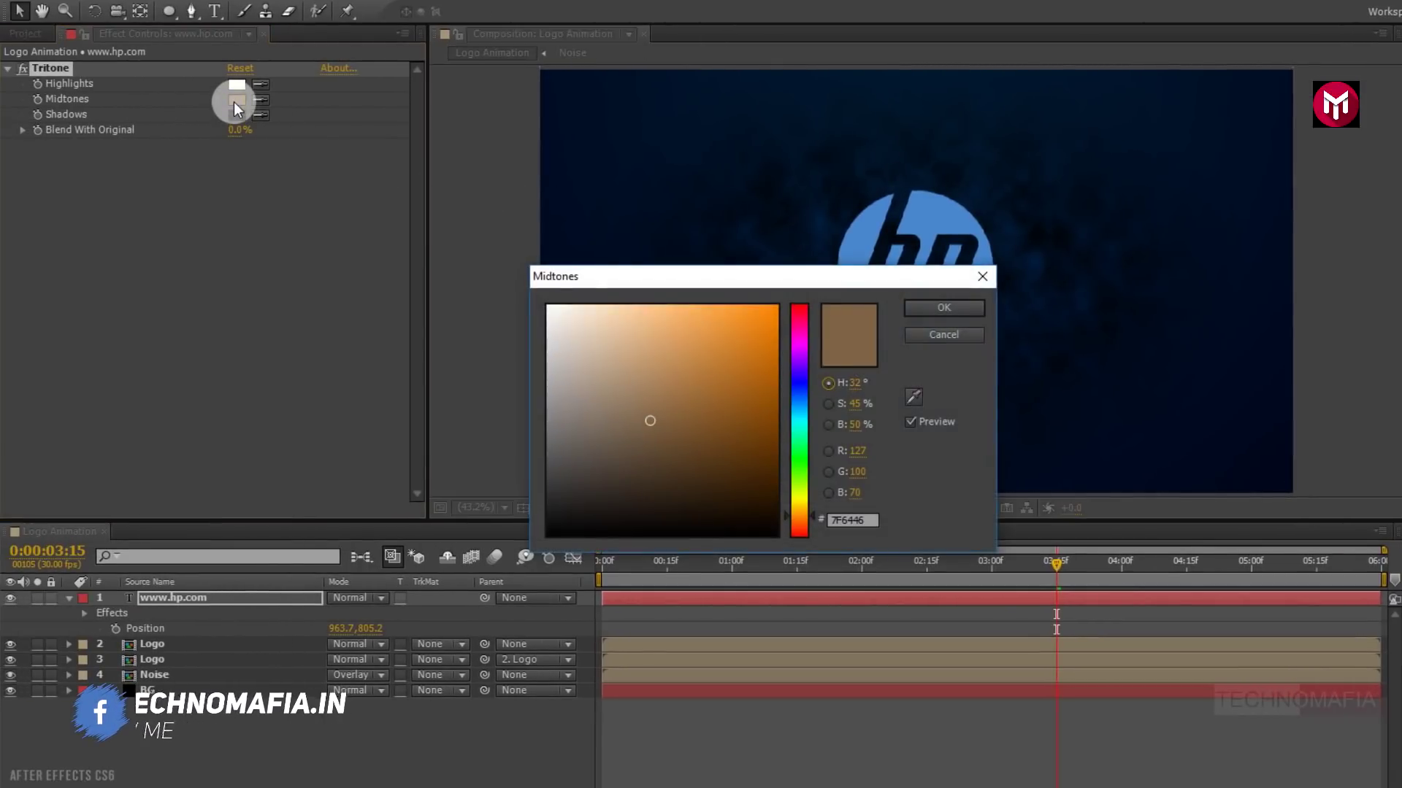
{"action": "left_click_drag", "start_coordinate": [802, 405], "coordinate": [774, 401]}
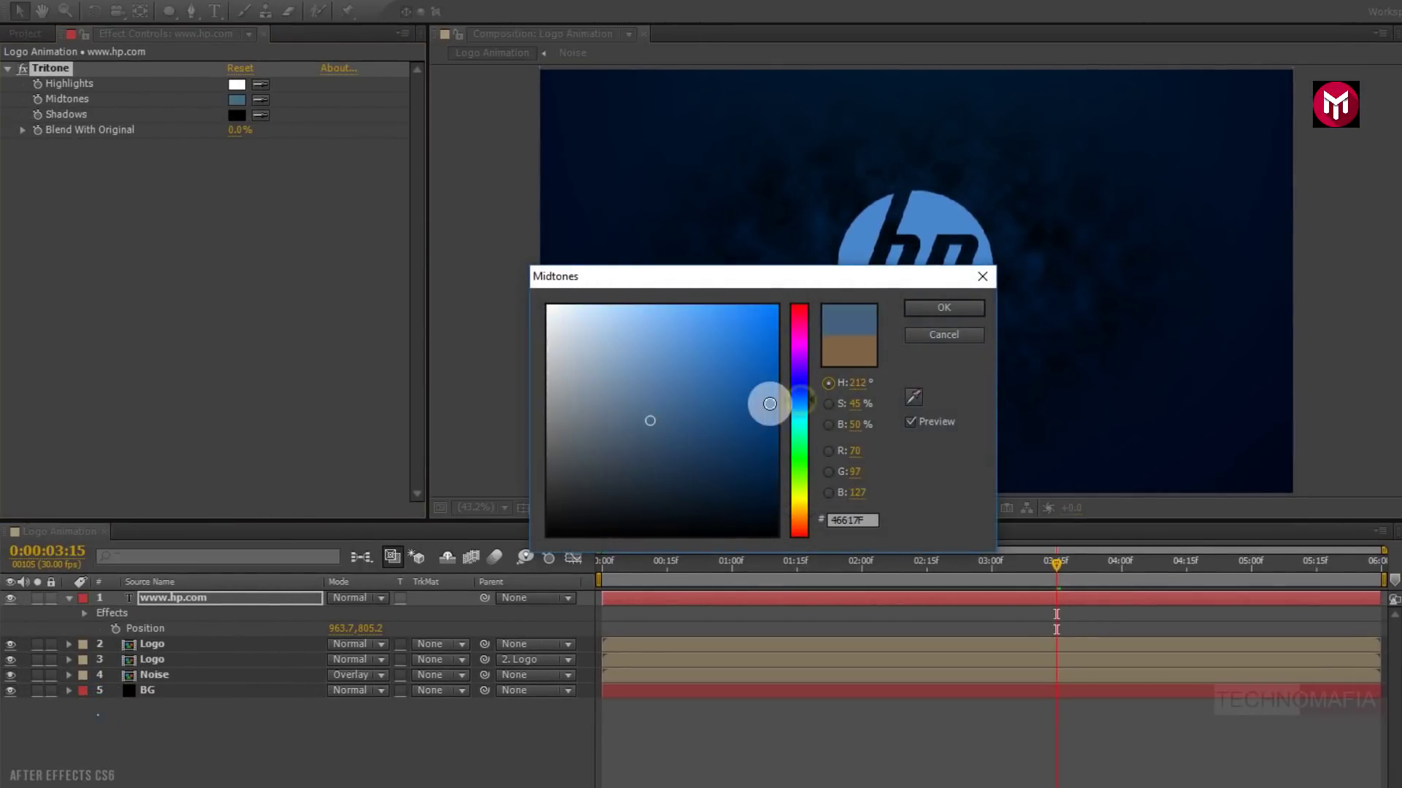
{"action": "left_click", "coordinate": [673, 414]}
{"action": "left_click", "coordinate": [913, 307]}
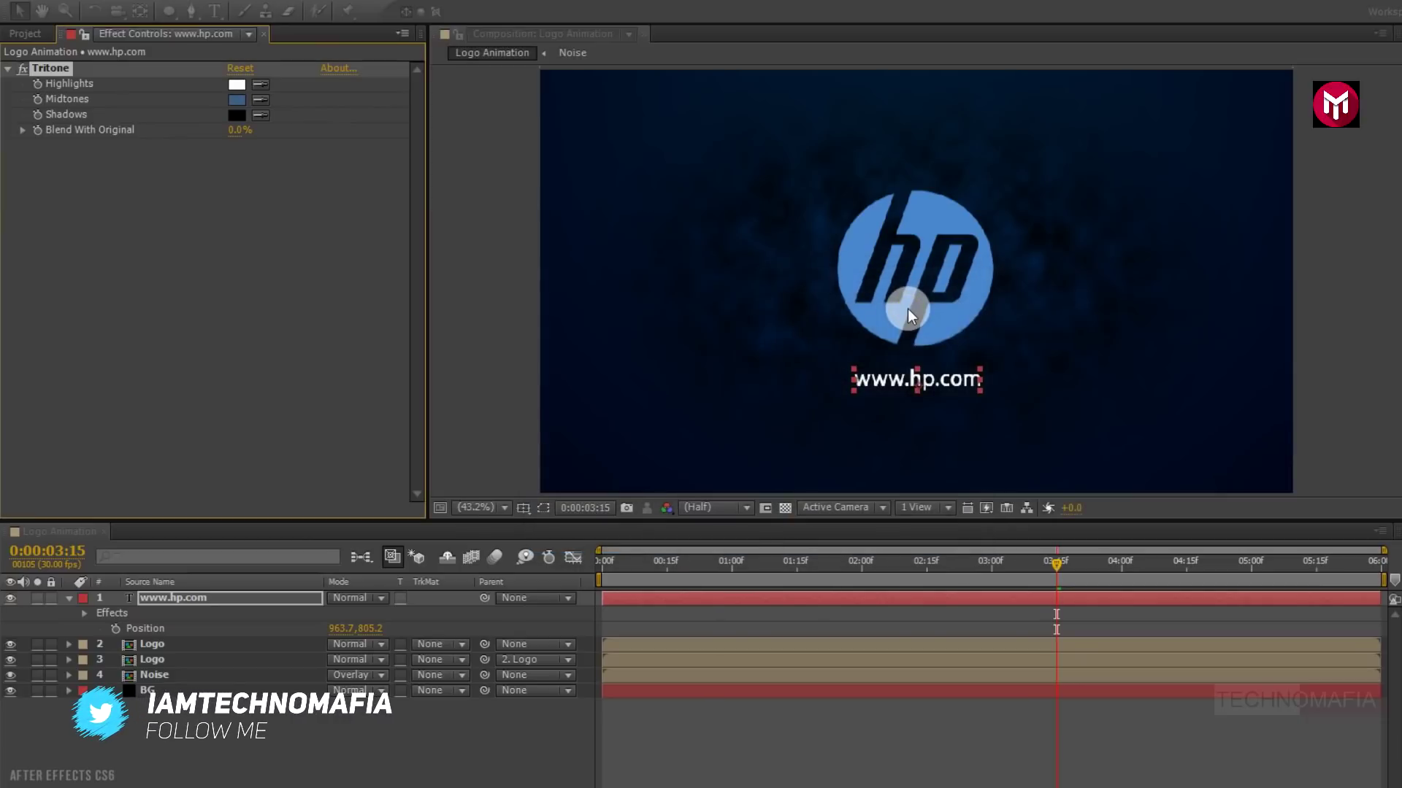
{"action": "left_click", "coordinate": [260, 85]}
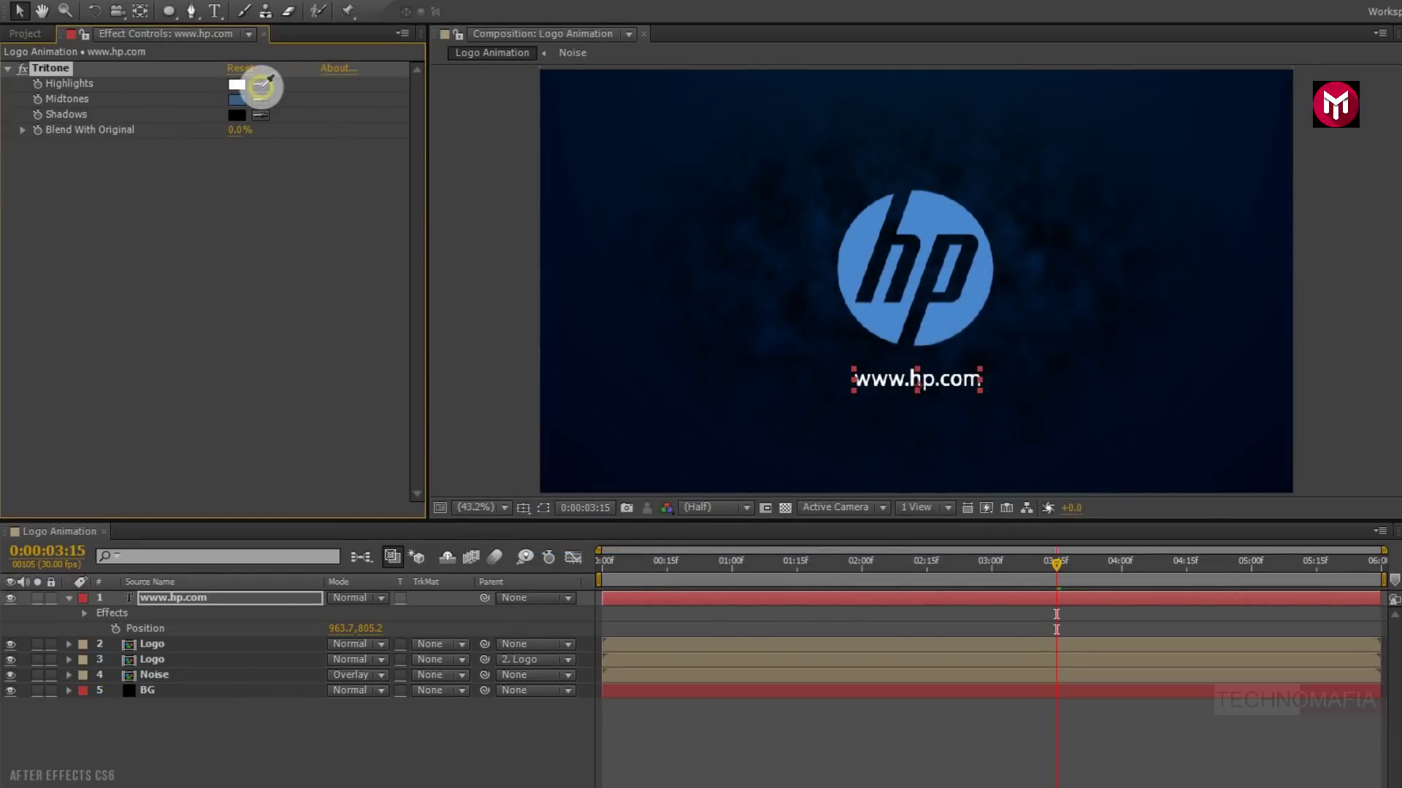
{"action": "left_click", "coordinate": [869, 239]}
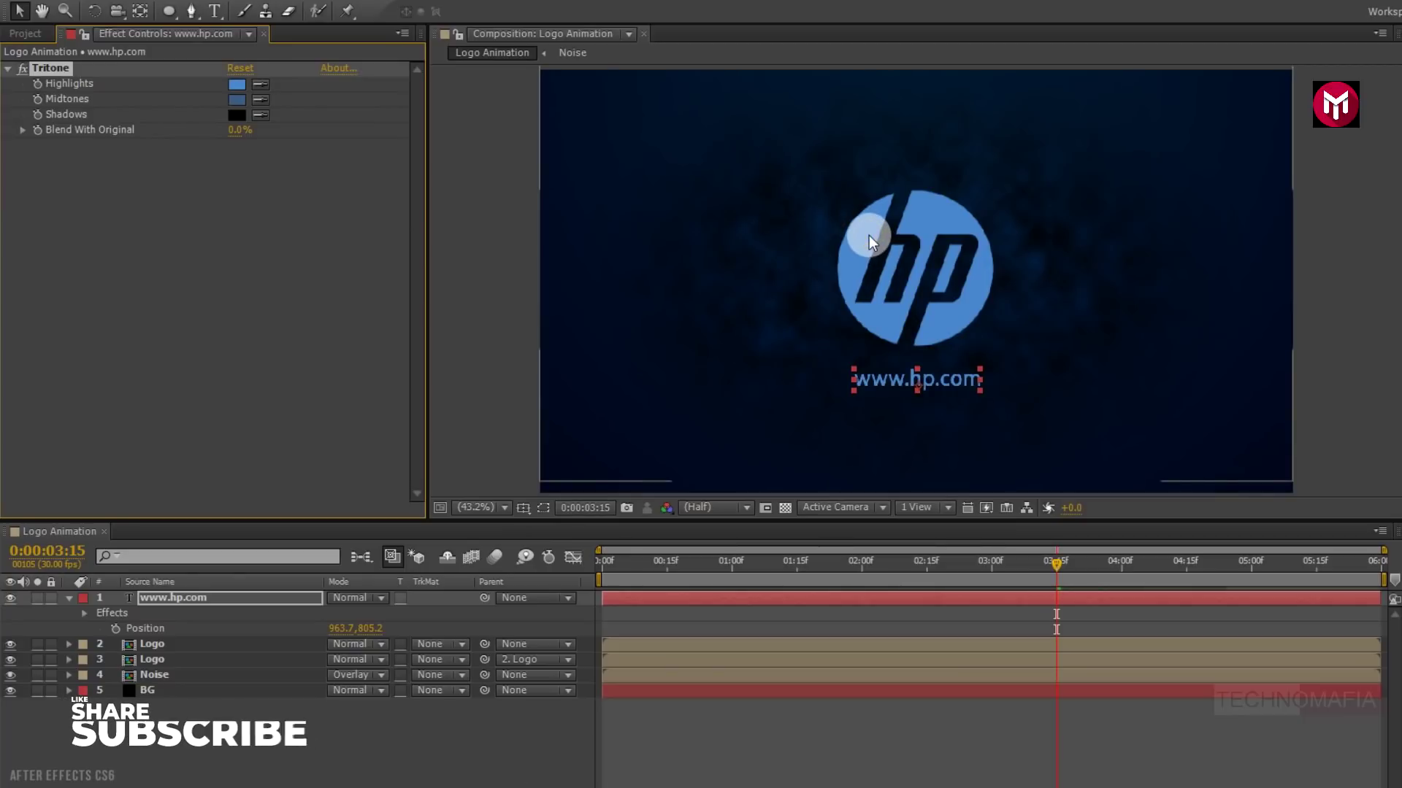
{"action": "left_click", "coordinate": [247, 600]}
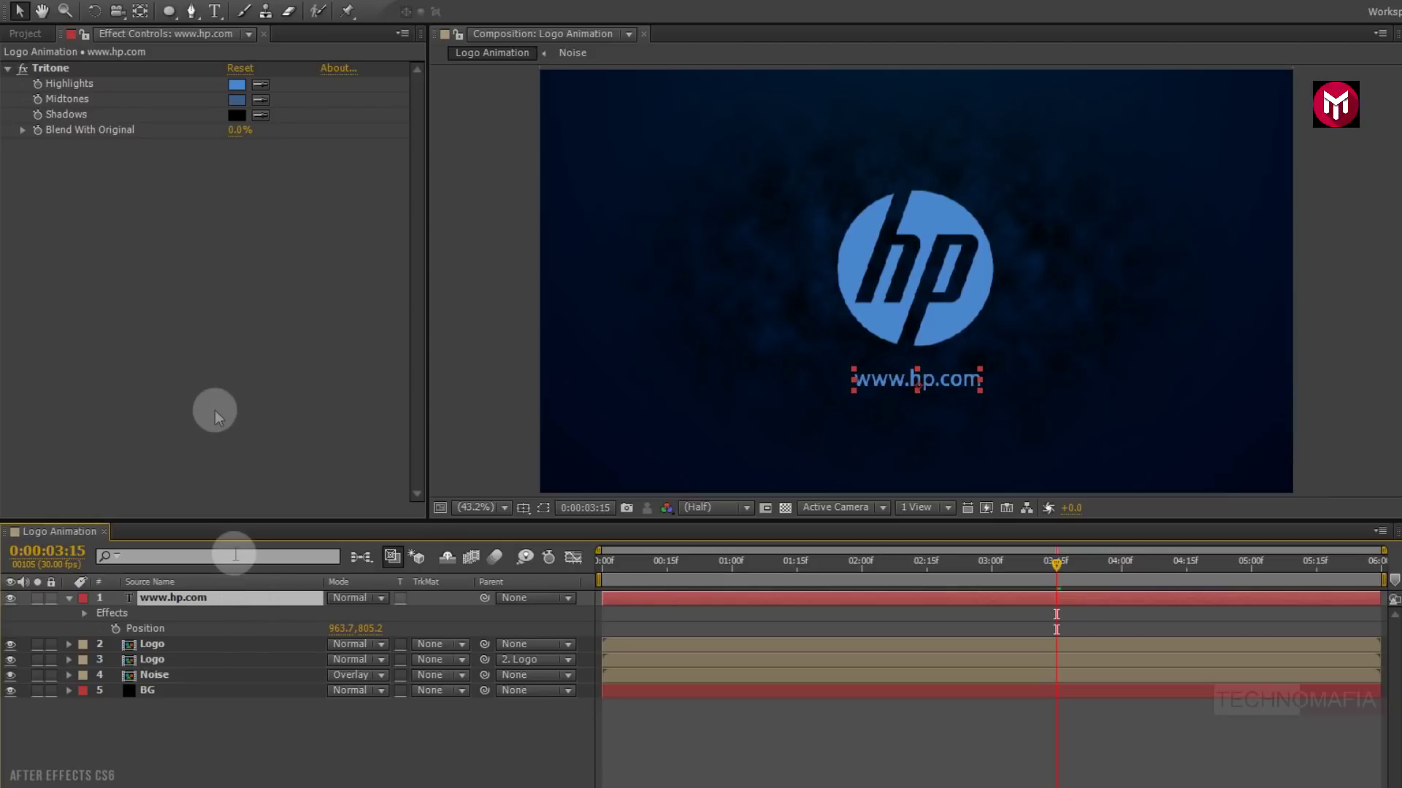
{"action": "left_click_drag", "start_coordinate": [170, 16], "coordinate": [214, 18]}
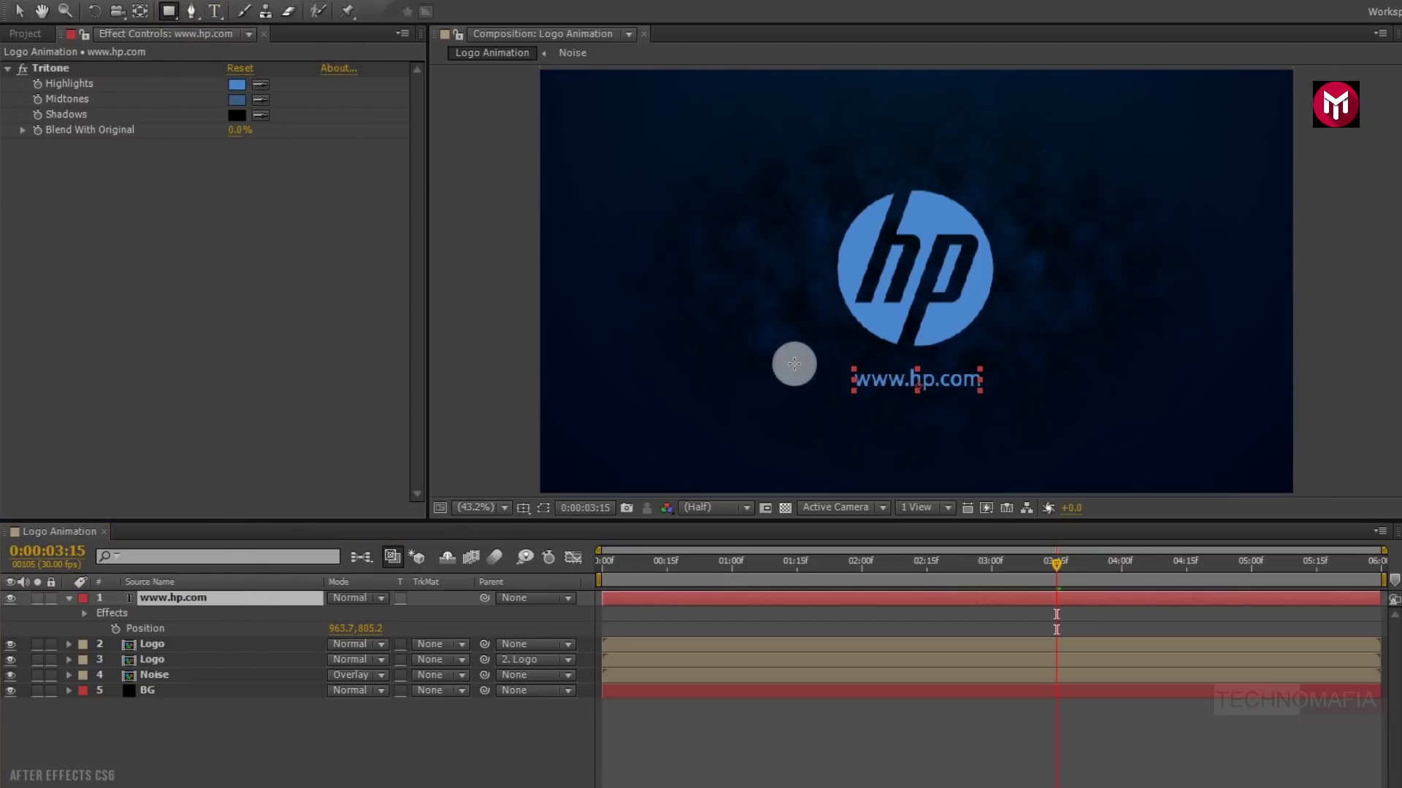
{"action": "left_click", "coordinate": [980, 375]}
{"action": "left_click_drag", "start_coordinate": [980, 375], "coordinate": [1035, 399]}
{"action": "left_click", "coordinate": [111, 626]}
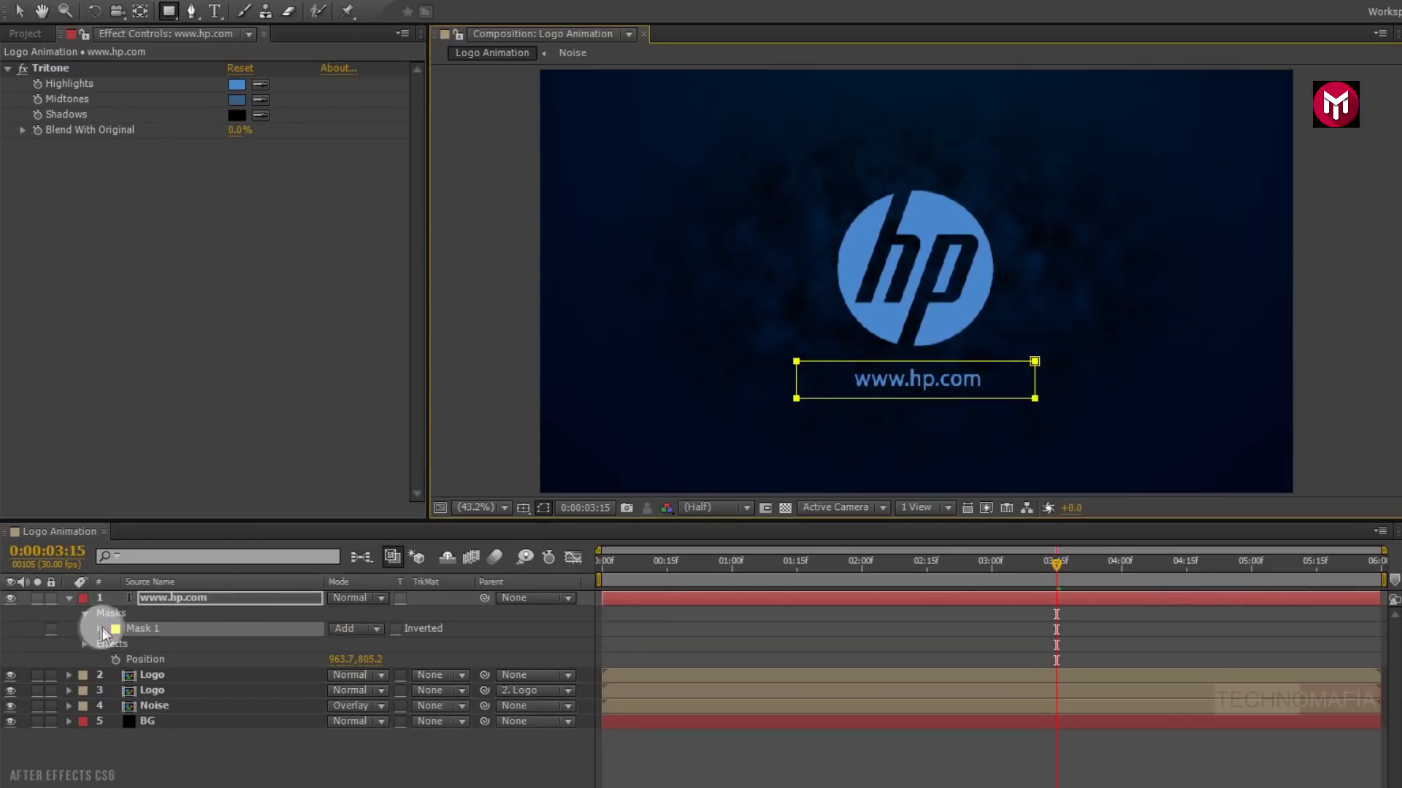
{"action": "left_click", "coordinate": [99, 629]}
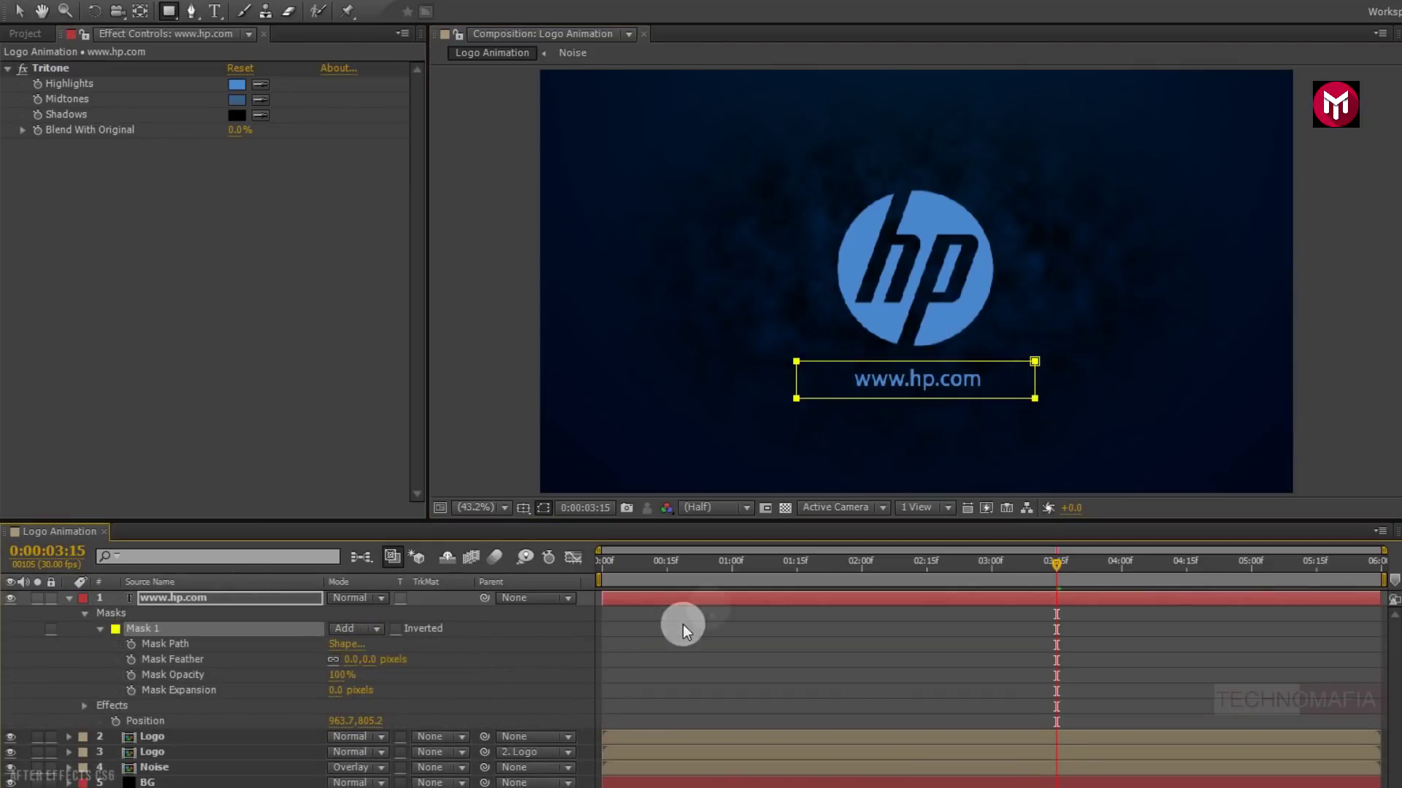
{"action": "left_click", "coordinate": [733, 567]}
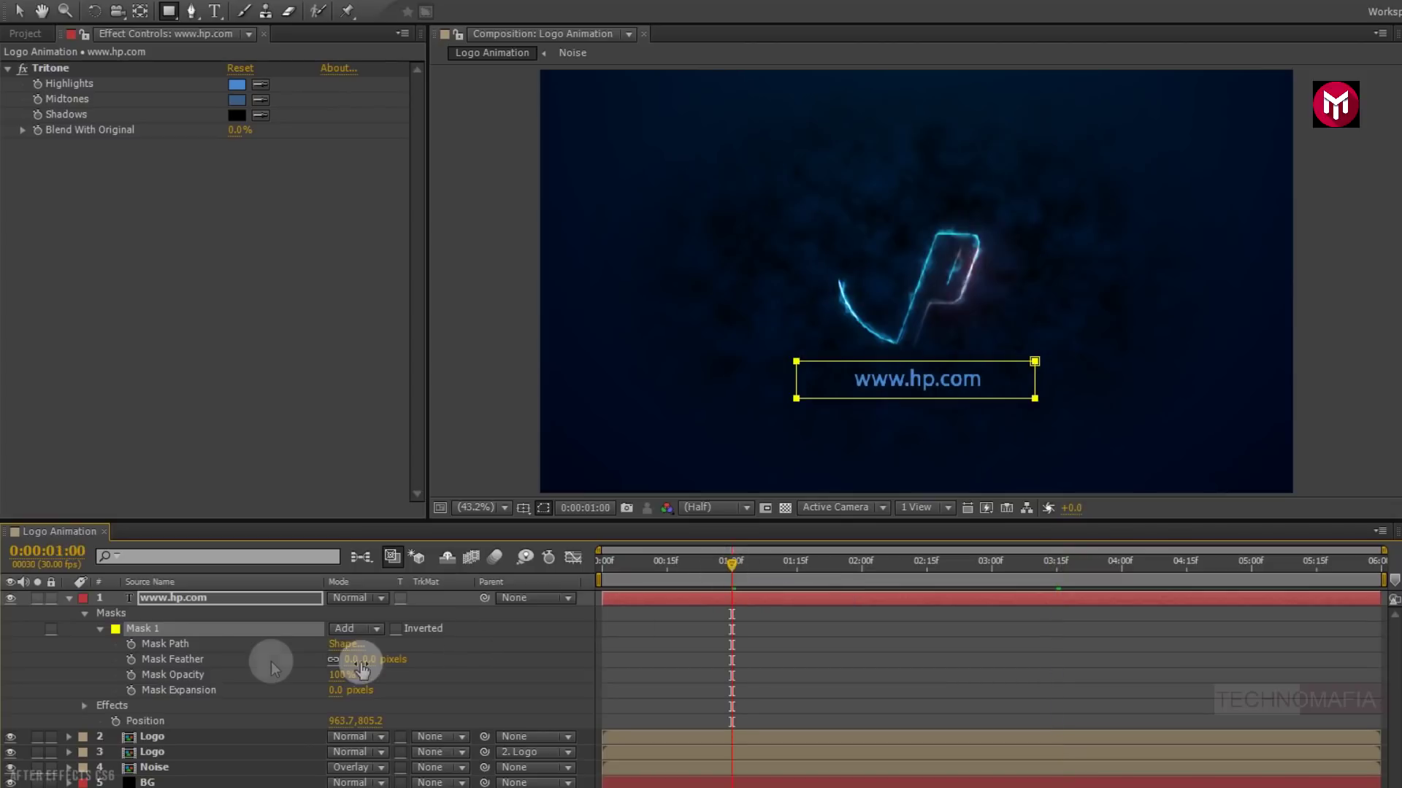
{"action": "left_click", "coordinate": [133, 645]}
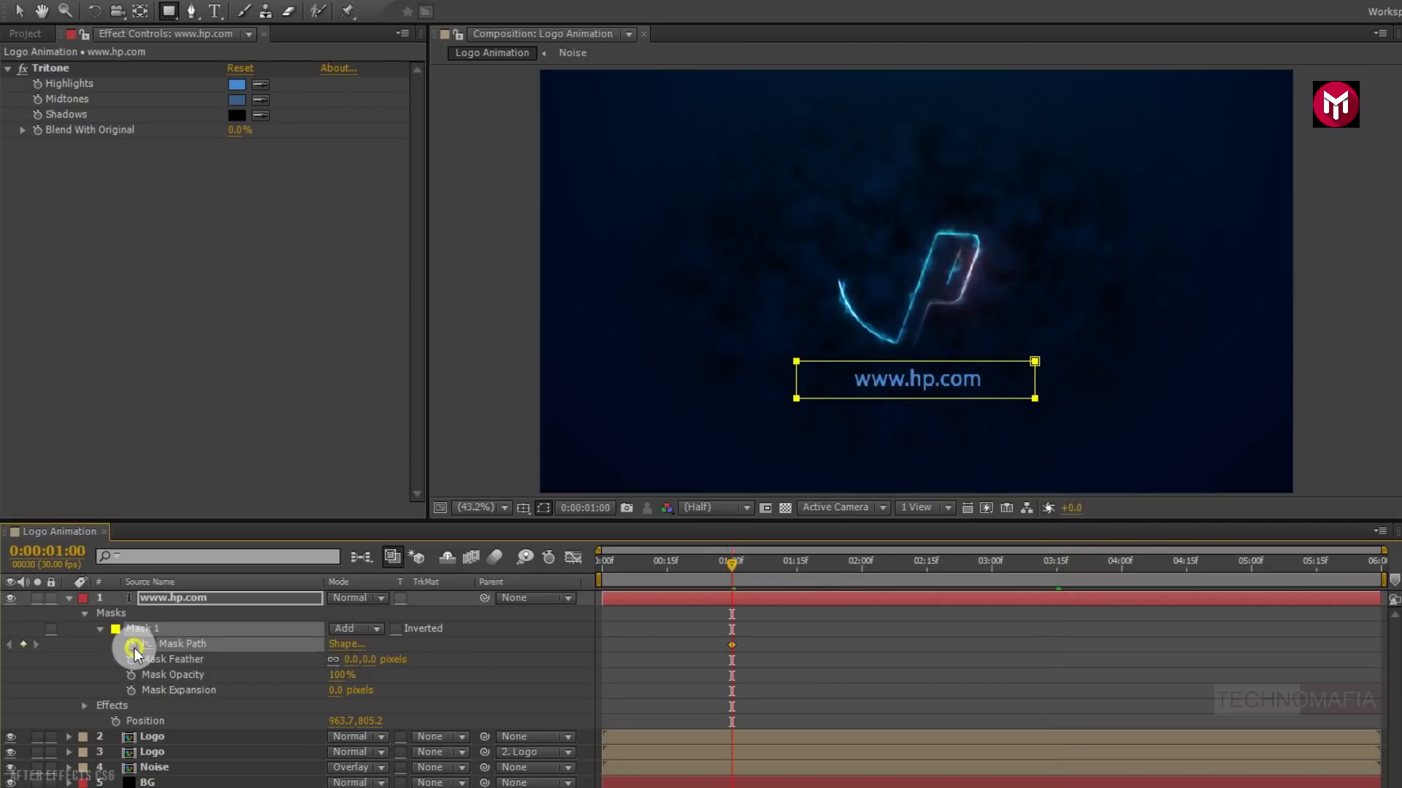
{"action": "left_click", "coordinate": [488, 631]}
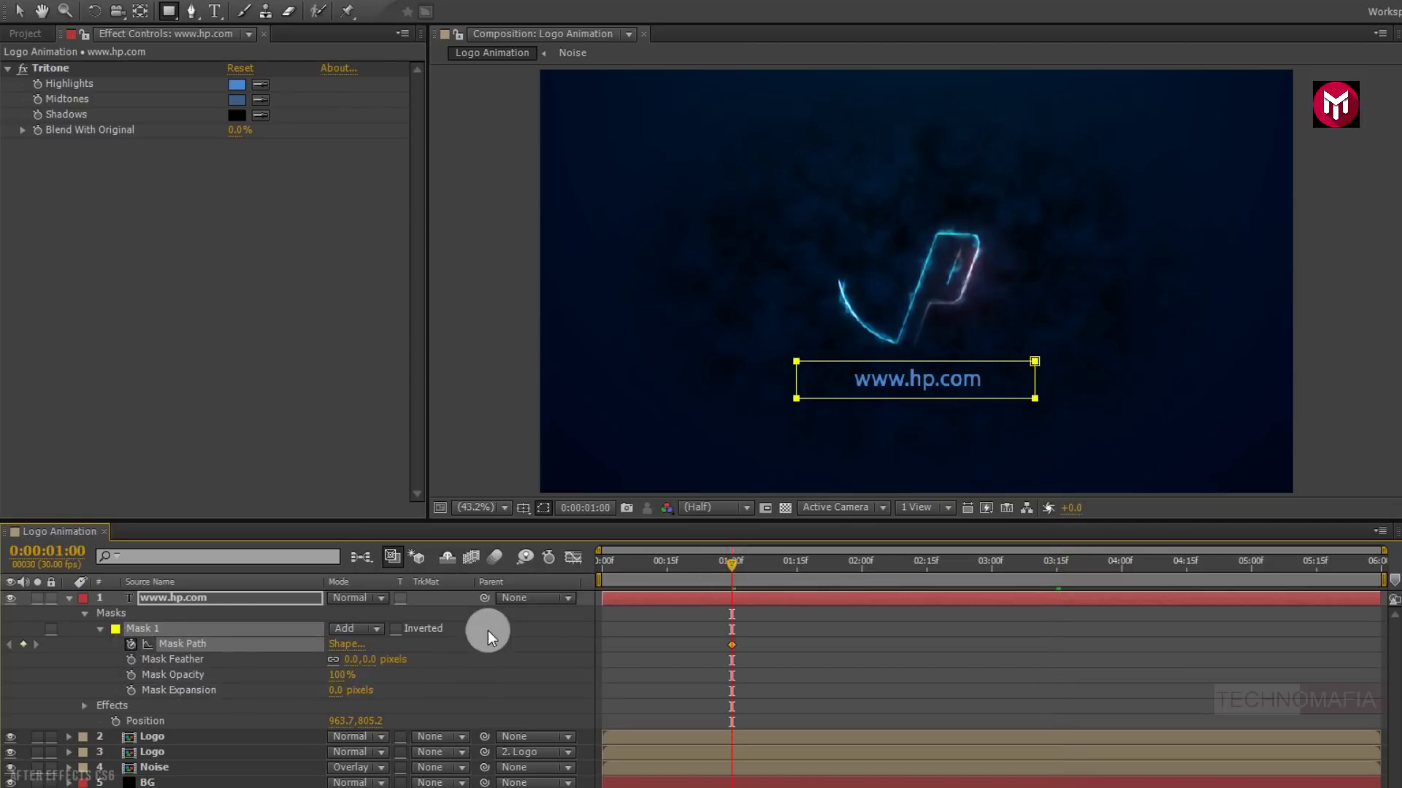
Step: At 0:00:00:00, squeeze both sides of the text's mask into a thin vertical line at the text's center
{"action": "left_click", "coordinate": [602, 562]}
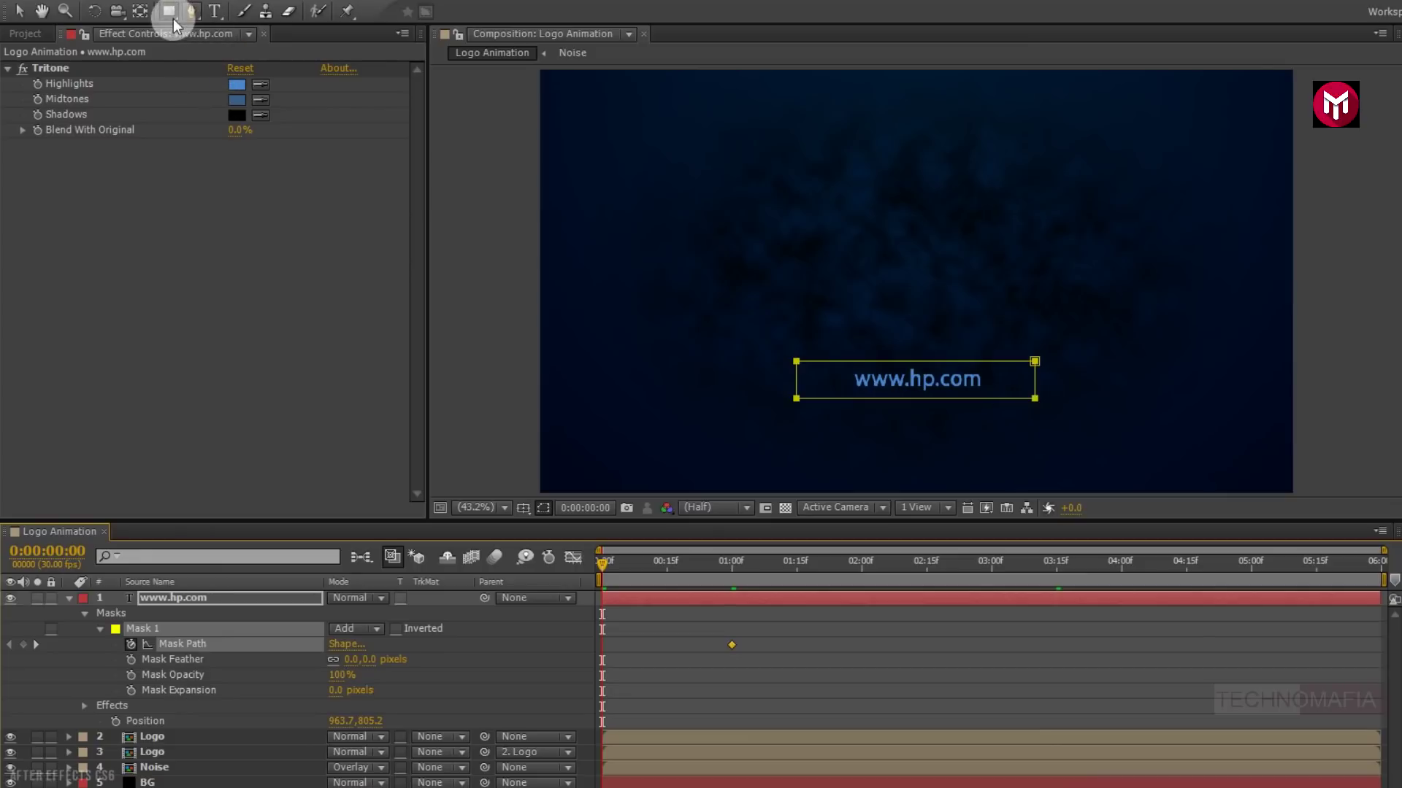
{"action": "left_click", "coordinate": [19, 10]}
{"action": "left_click", "coordinate": [1033, 394]}
{"action": "left_click", "coordinate": [1035, 362]}
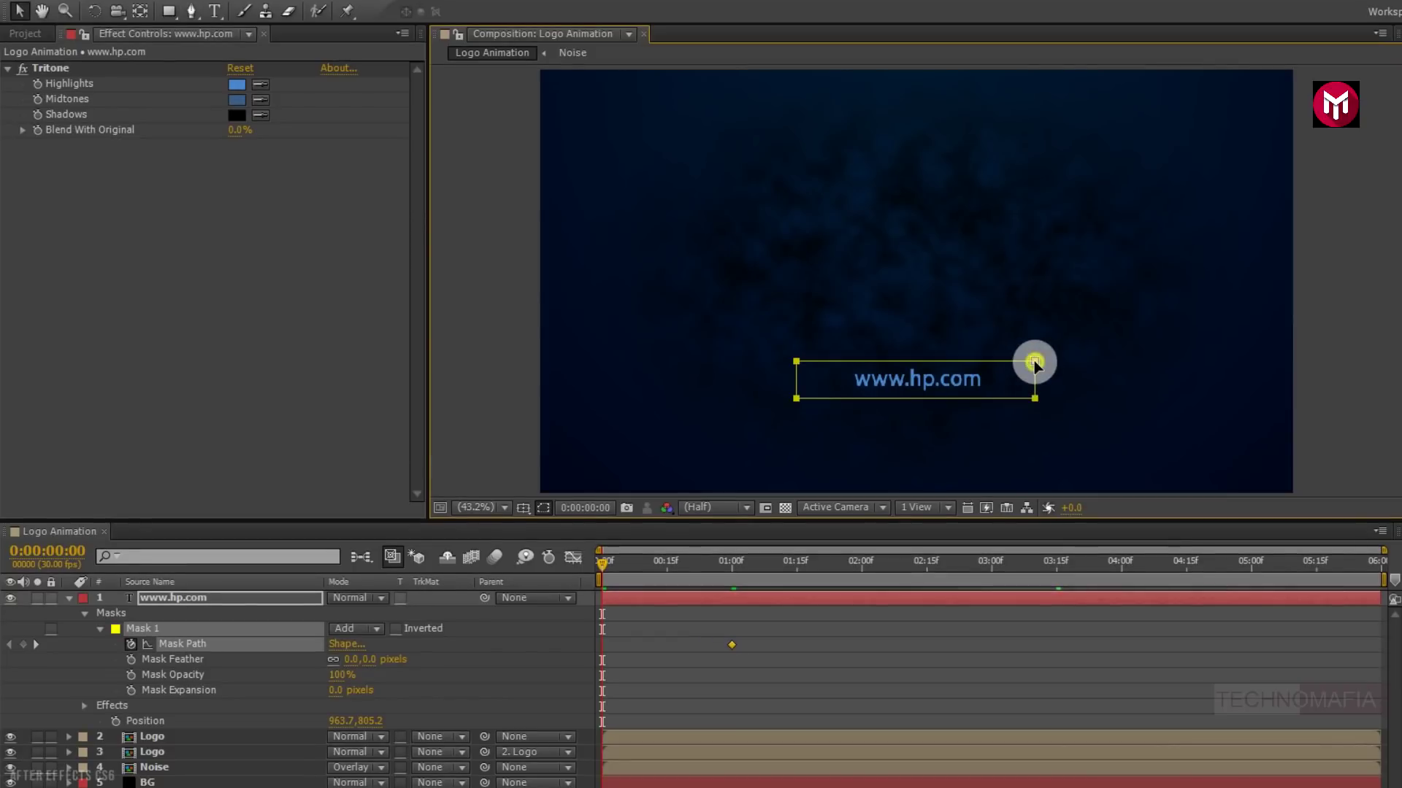
{"action": "left_click_drag", "start_coordinate": [1035, 377], "coordinate": [921, 390]}
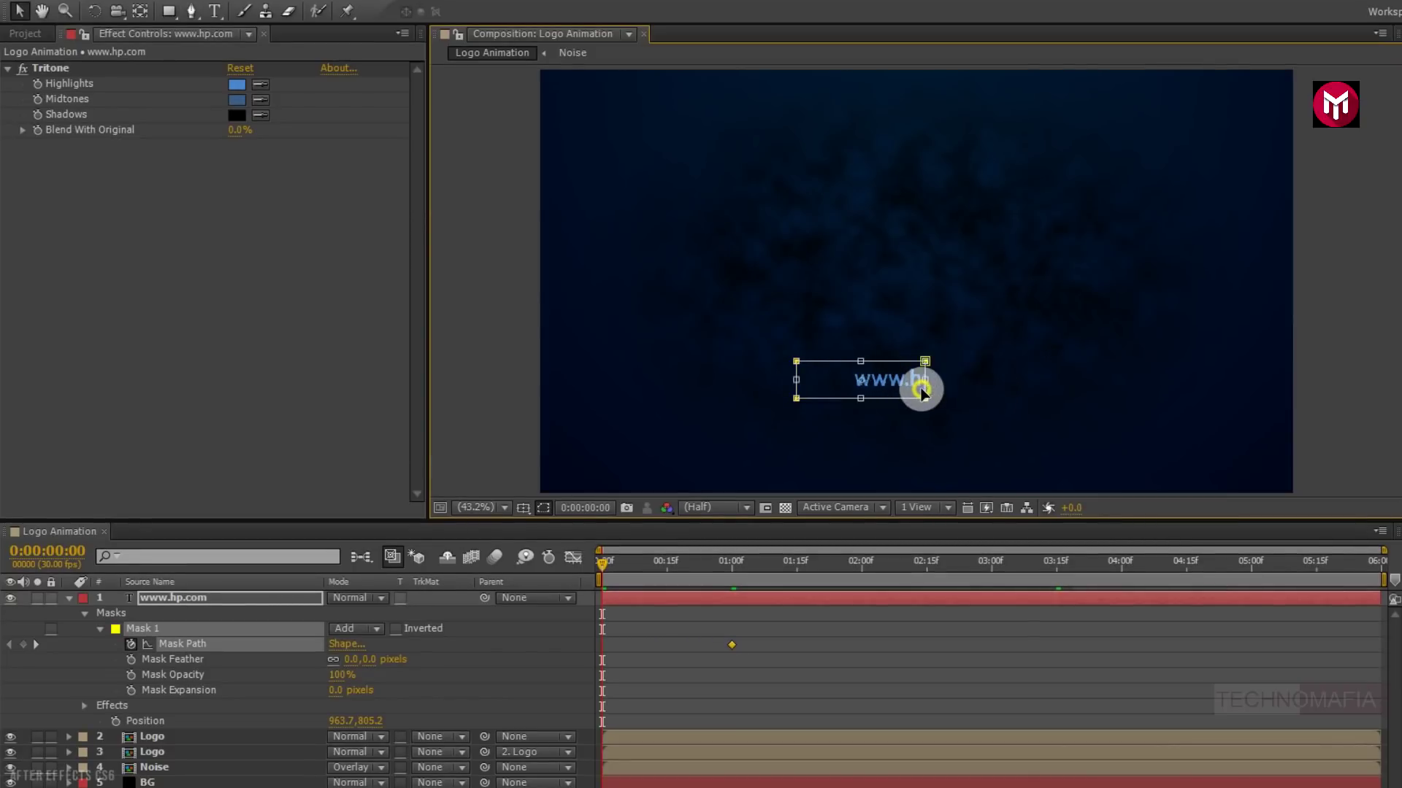
{"action": "left_click_drag", "start_coordinate": [797, 379], "coordinate": [913, 383]}
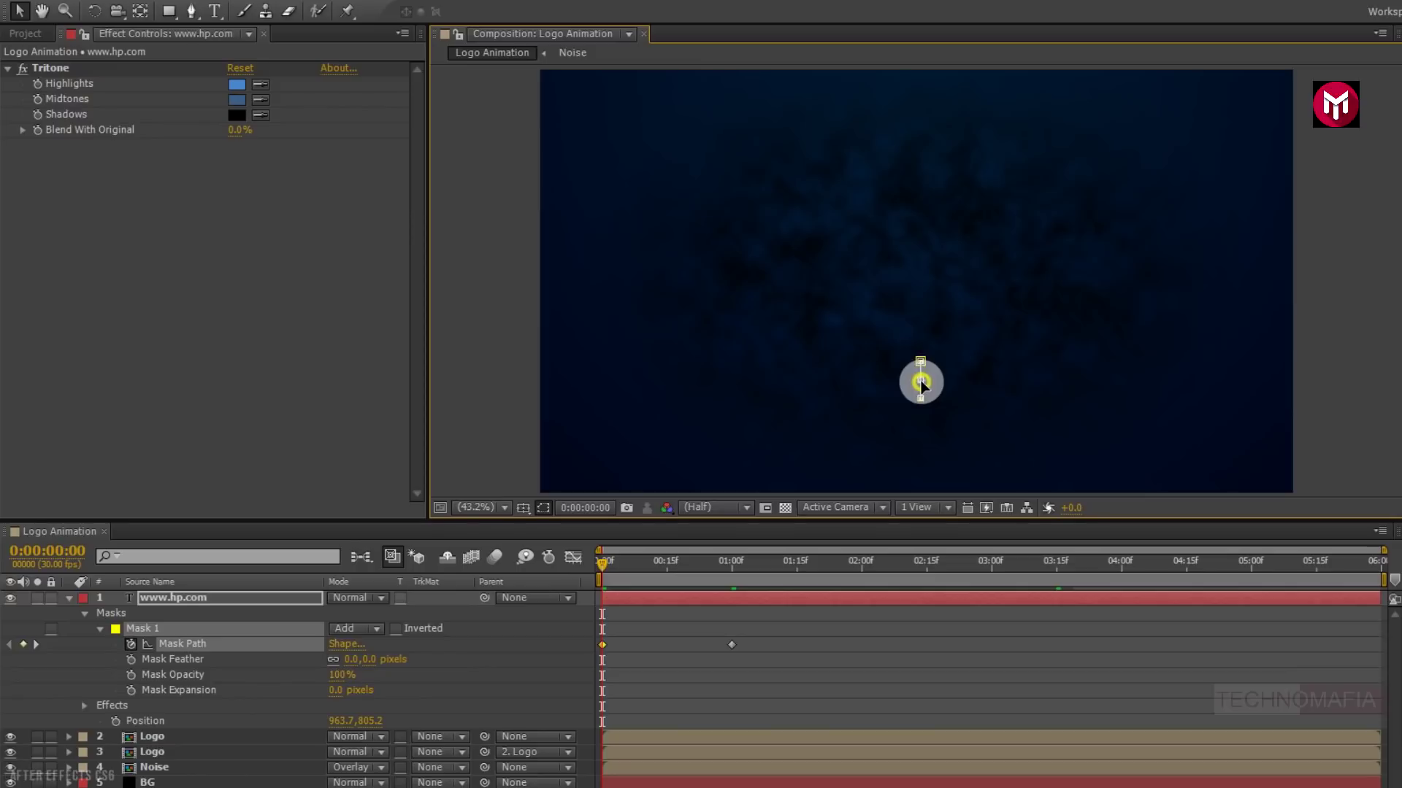
{"action": "left_click_drag", "start_coordinate": [921, 383], "coordinate": [921, 381]}
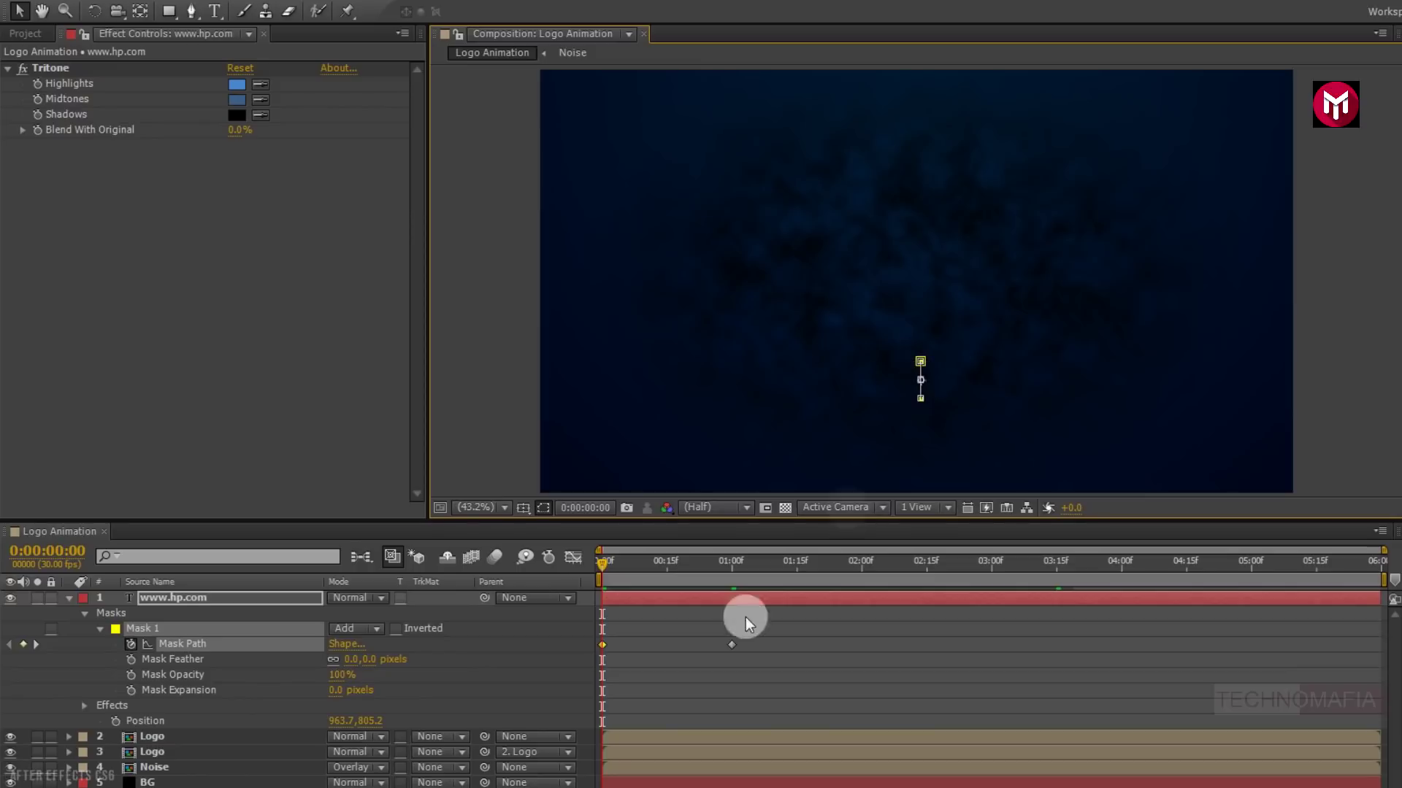
Step: Preview the text's mask reveal up to 0:00:00:25, set Mask Feather to about 121 pixels, and collapse the layer's properties
{"action": "left_click_drag", "start_coordinate": [601, 568], "coordinate": [708, 560]}
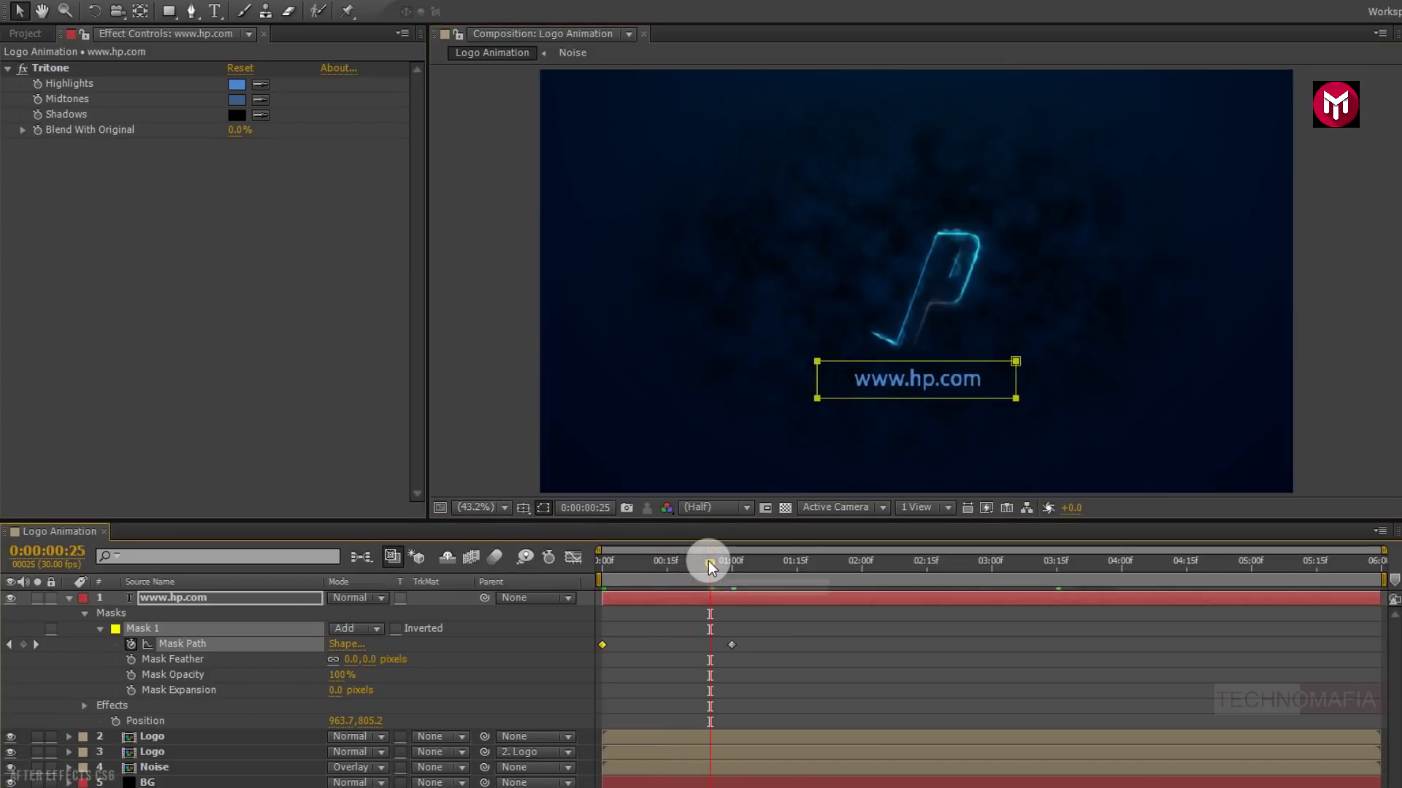
{"action": "left_click_drag", "start_coordinate": [352, 659], "coordinate": [387, 659]}
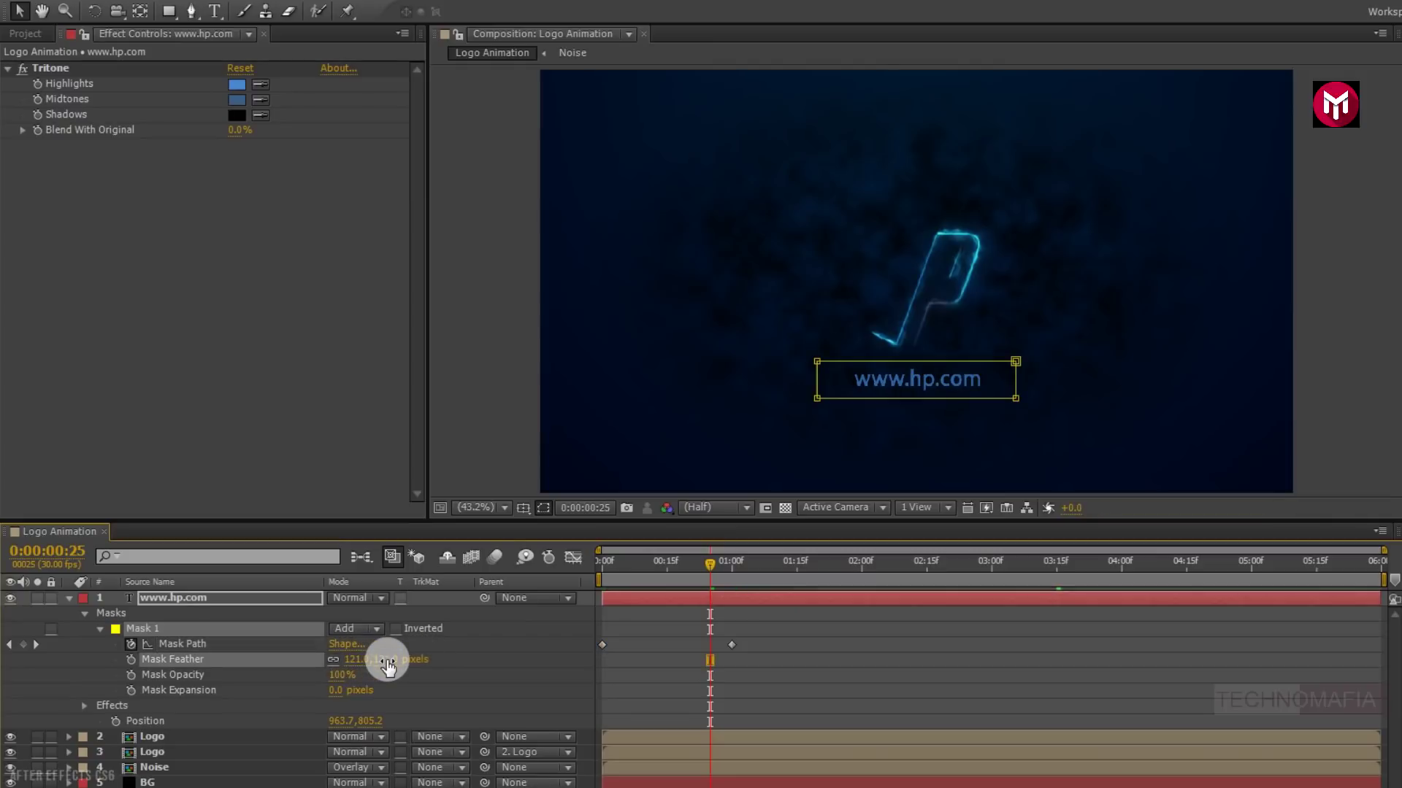
{"action": "left_click", "coordinate": [69, 598]}
{"action": "left_click", "coordinate": [153, 600]}
{"action": "right_click", "coordinate": [155, 600]}
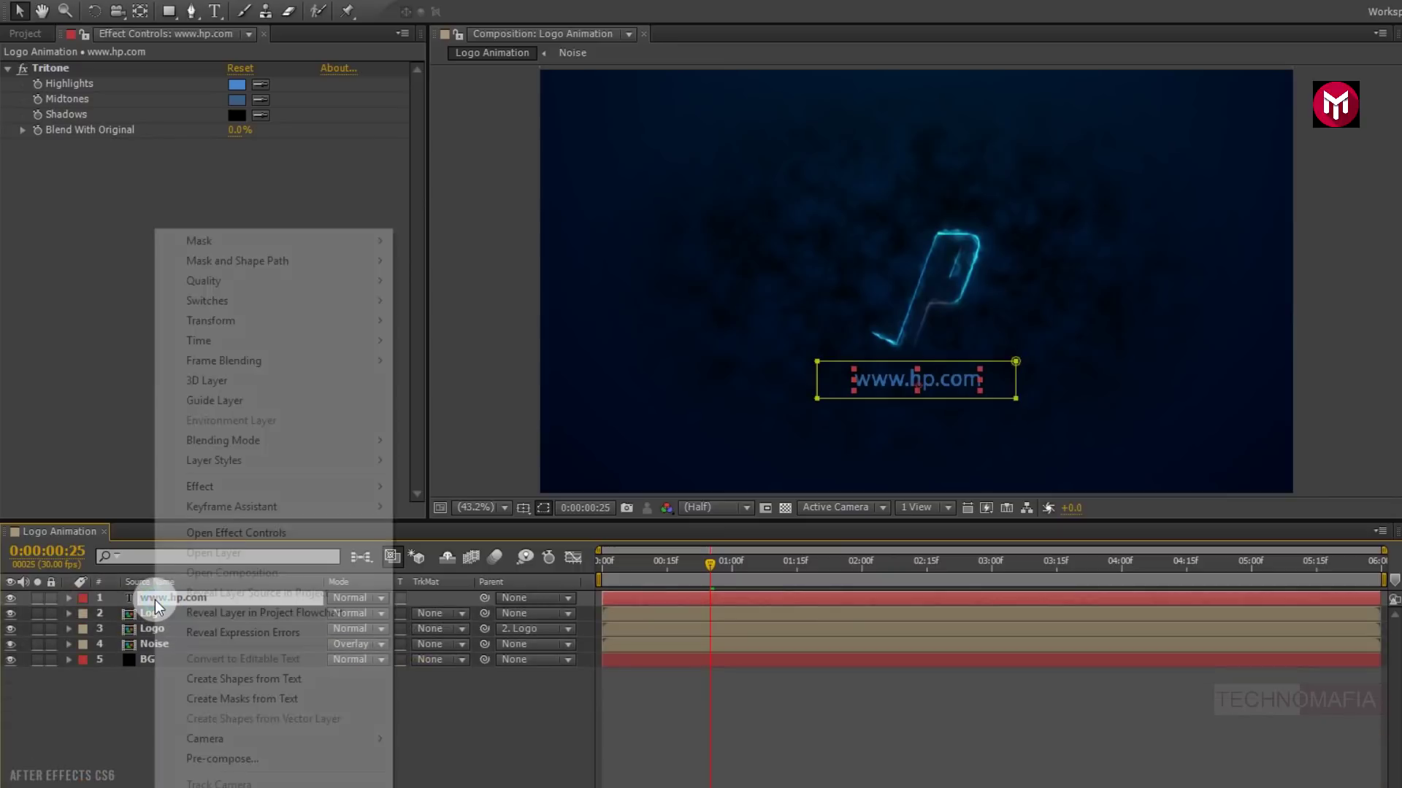
{"action": "left_click", "coordinate": [216, 760]}
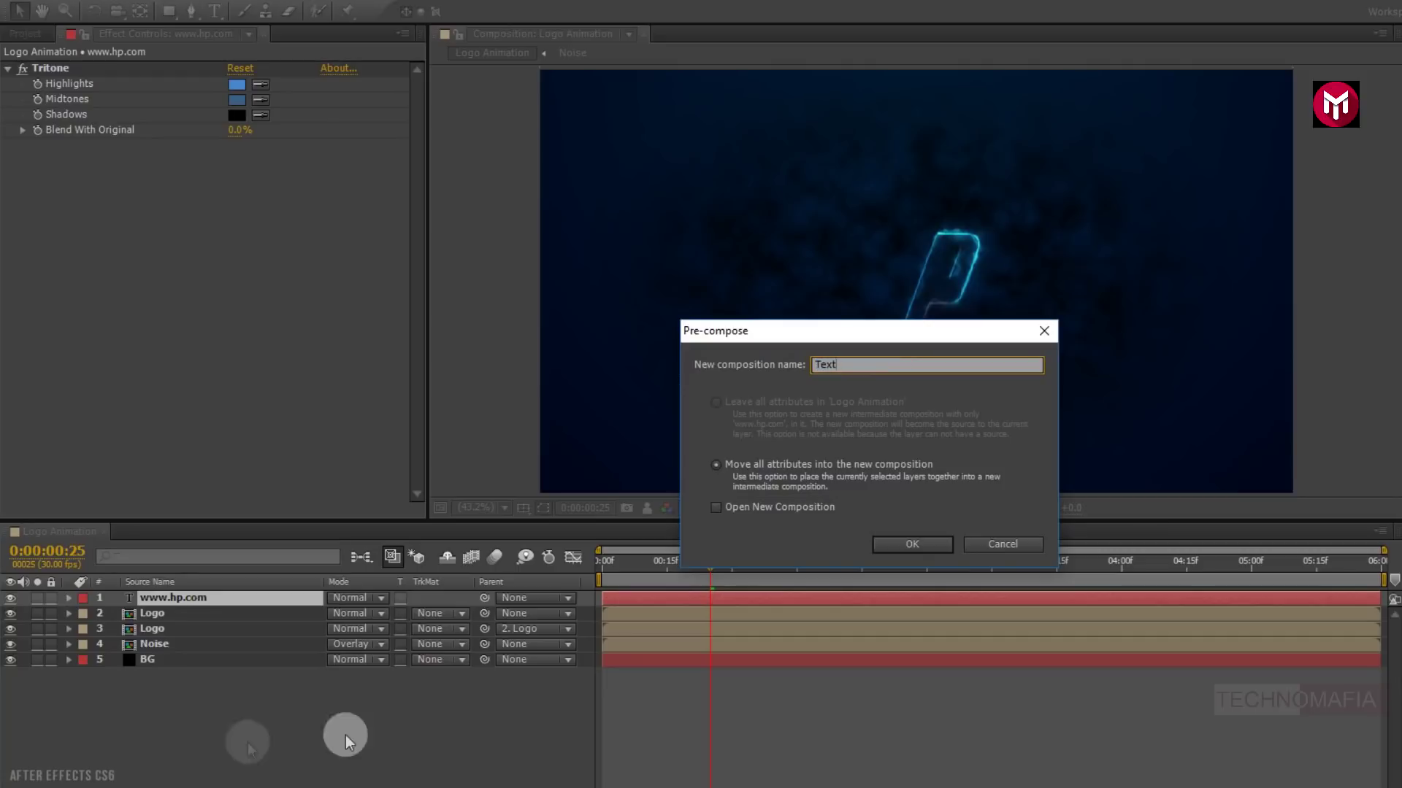
{"action": "left_click", "coordinate": [883, 546]}
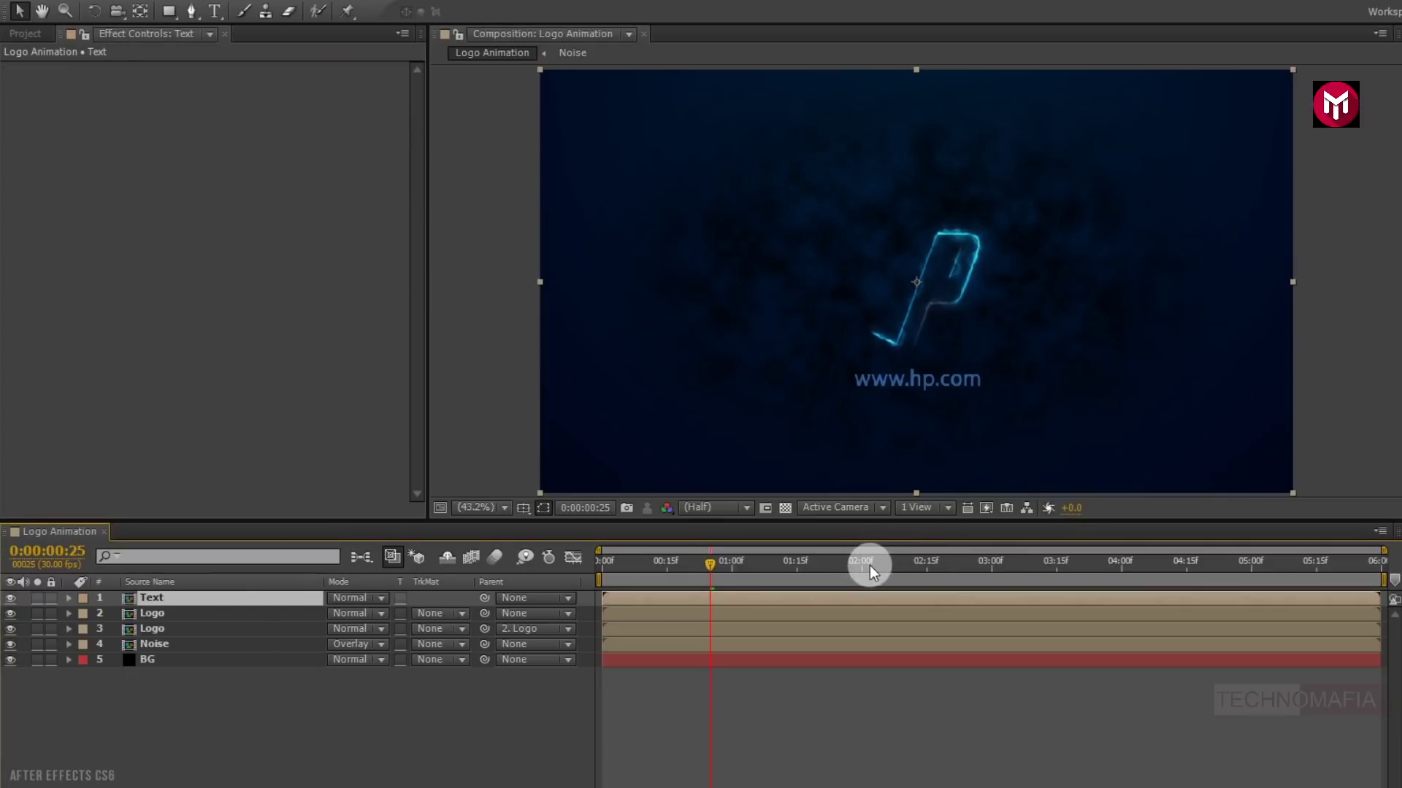
Step: Move the Text layer along the timeline so that it starts at about 0:00:02:15
{"action": "left_click", "coordinate": [861, 567]}
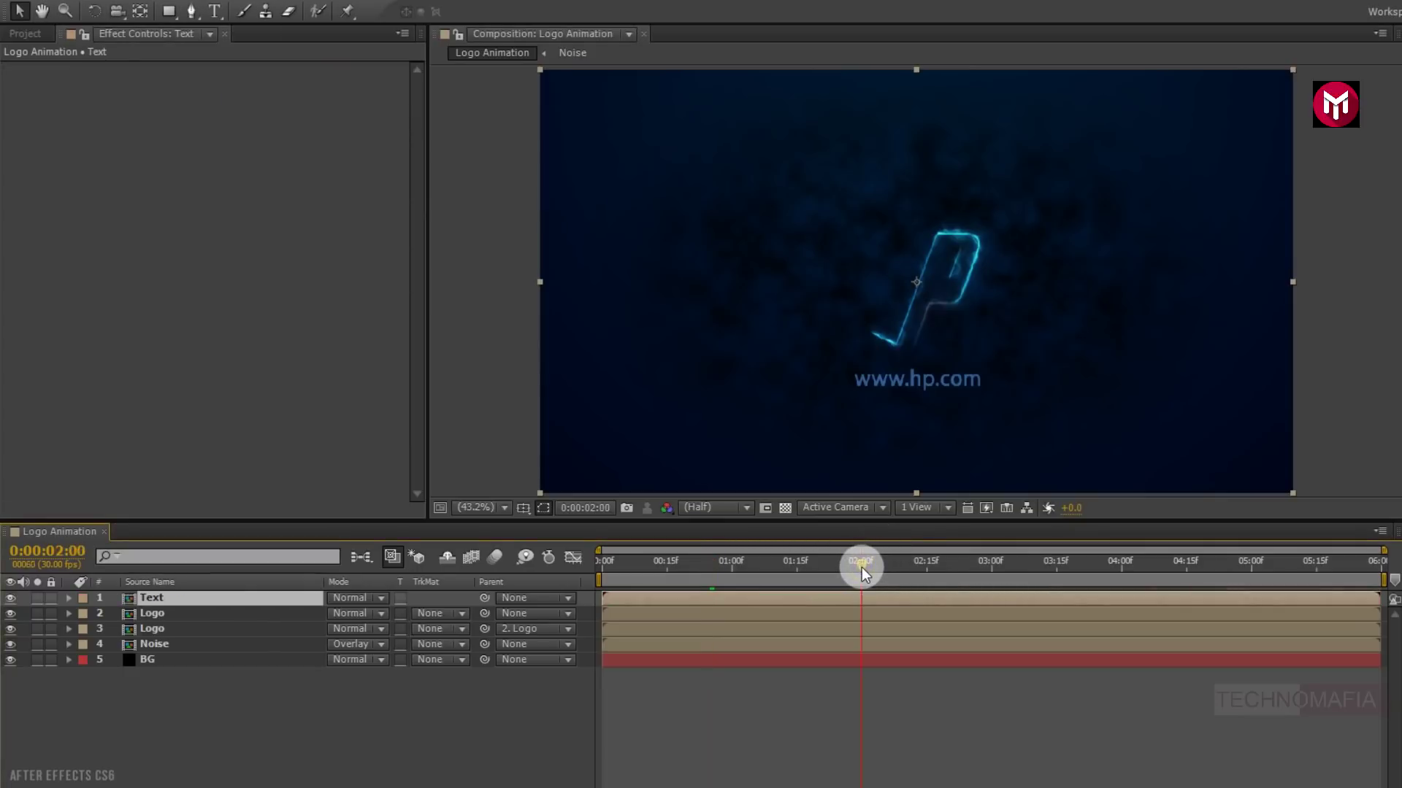
{"action": "left_click_drag", "start_coordinate": [733, 593], "coordinate": [1038, 595]}
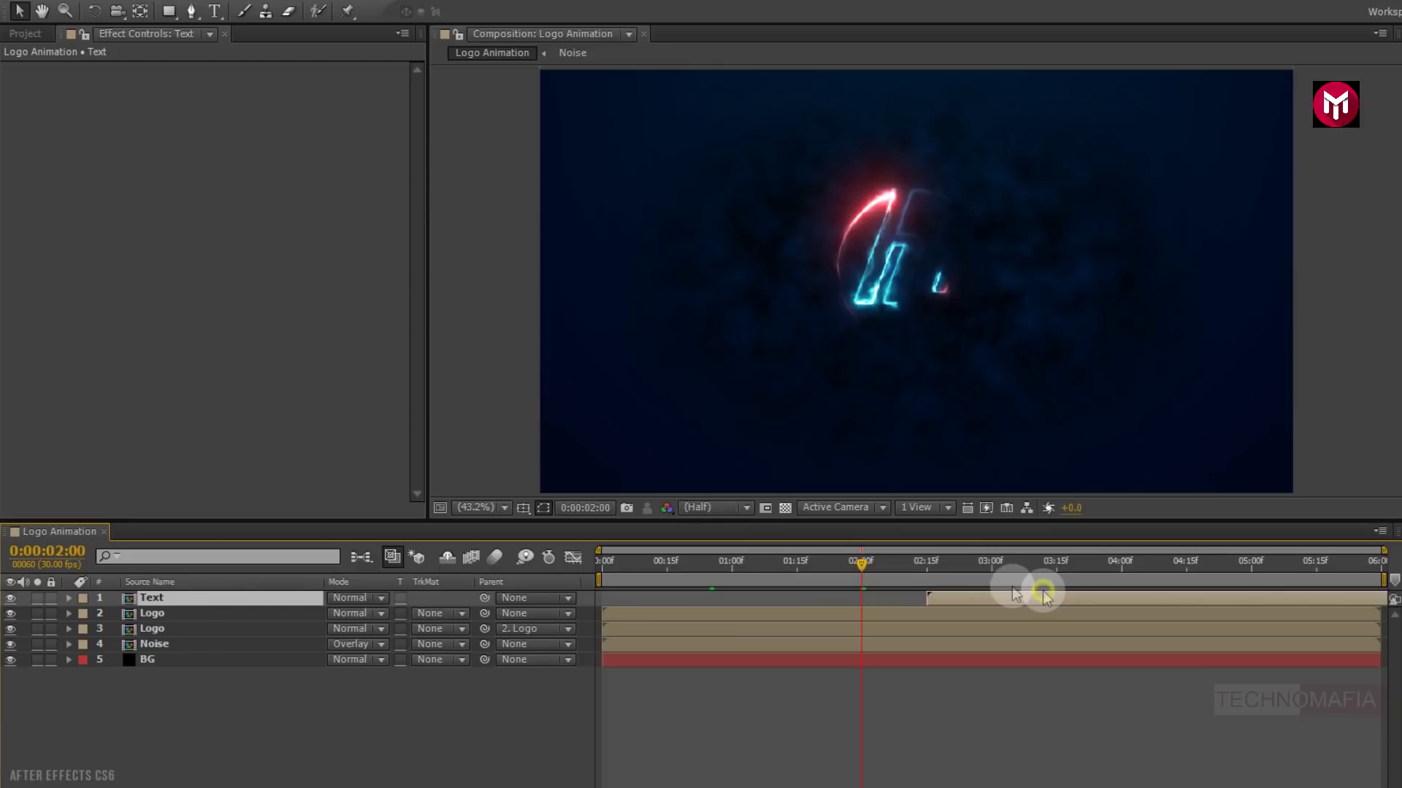
Step: Align the Text layer's start exactly with 0:00:02:15 and add Flare.mov as the topmost layer
{"action": "left_click", "coordinate": [926, 567]}
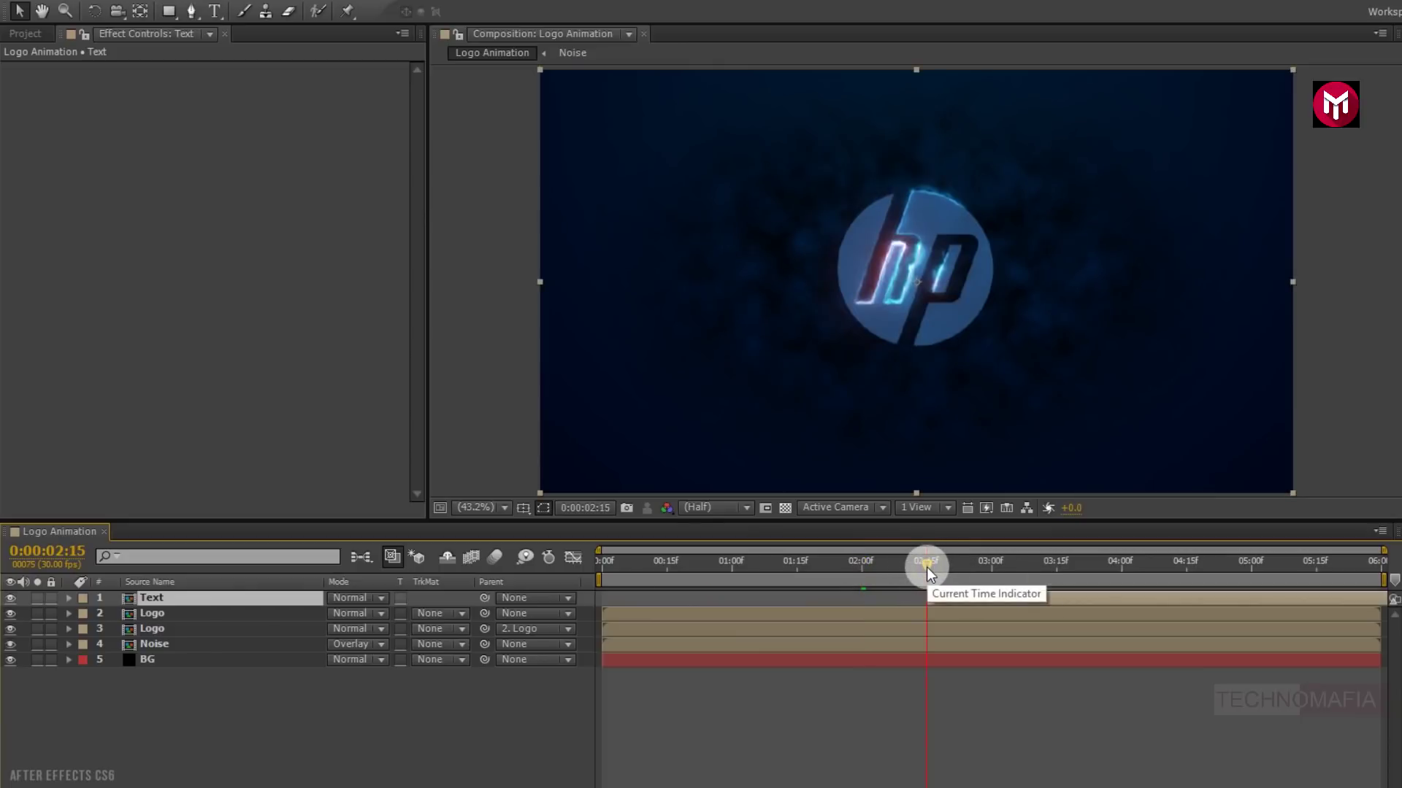
{"action": "key", "text": "bracketleft"}
{"action": "left_click", "coordinate": [29, 36]}
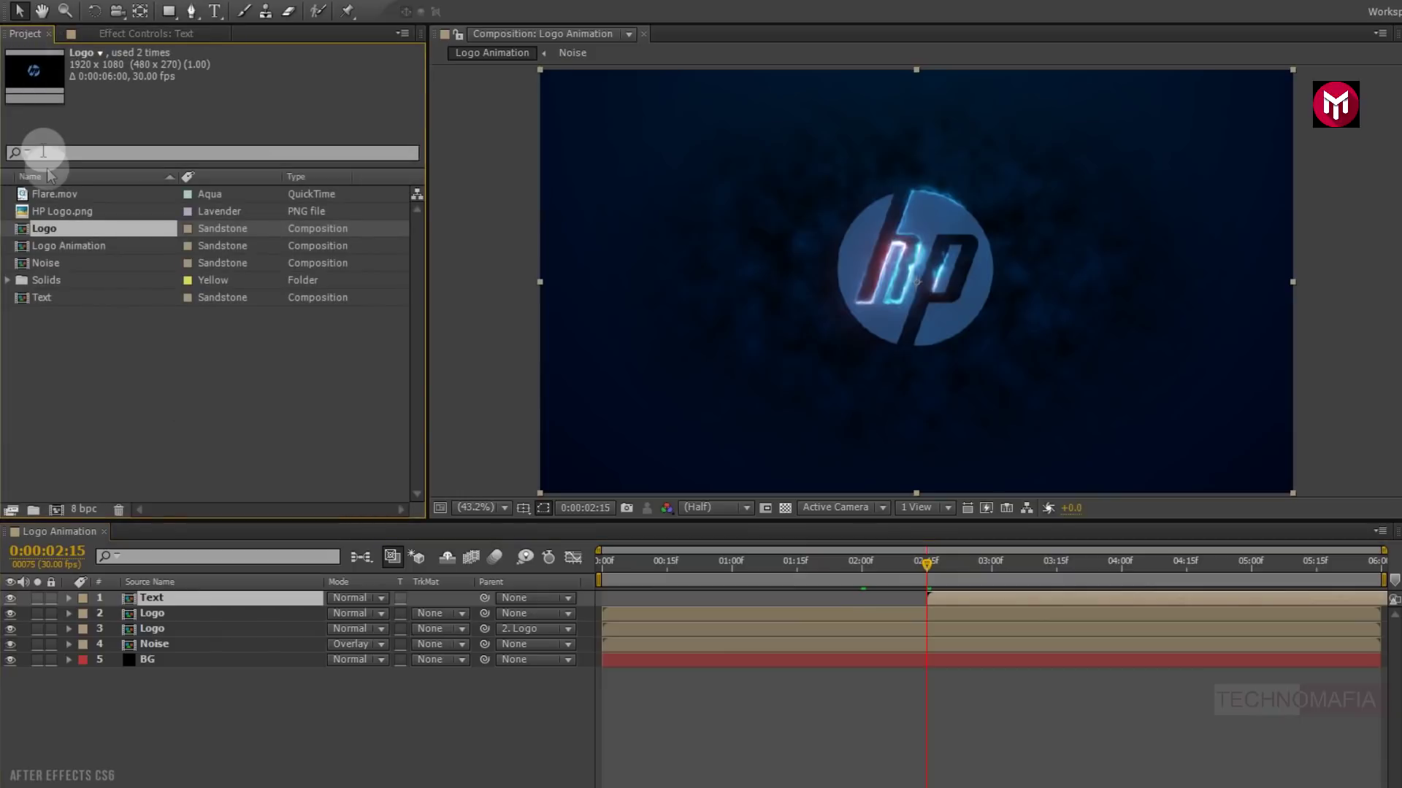
{"action": "left_click", "coordinate": [45, 191]}
{"action": "left_click_drag", "start_coordinate": [107, 287], "coordinate": [174, 596]}
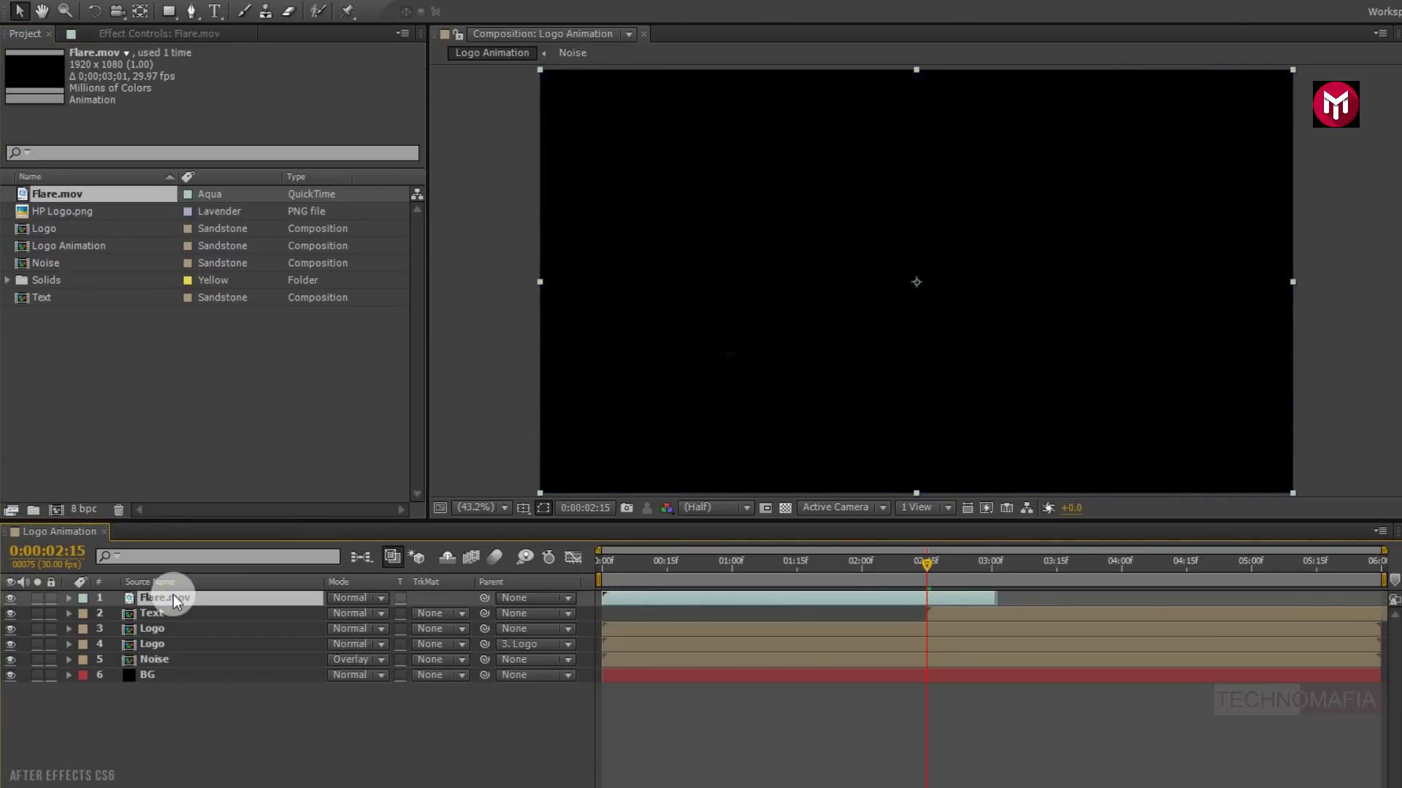
Step: Set the Flare.mov layer's blending mode to Screen and shift the layer so that it starts at 0:00:02:15
{"action": "left_click", "coordinate": [343, 599]}
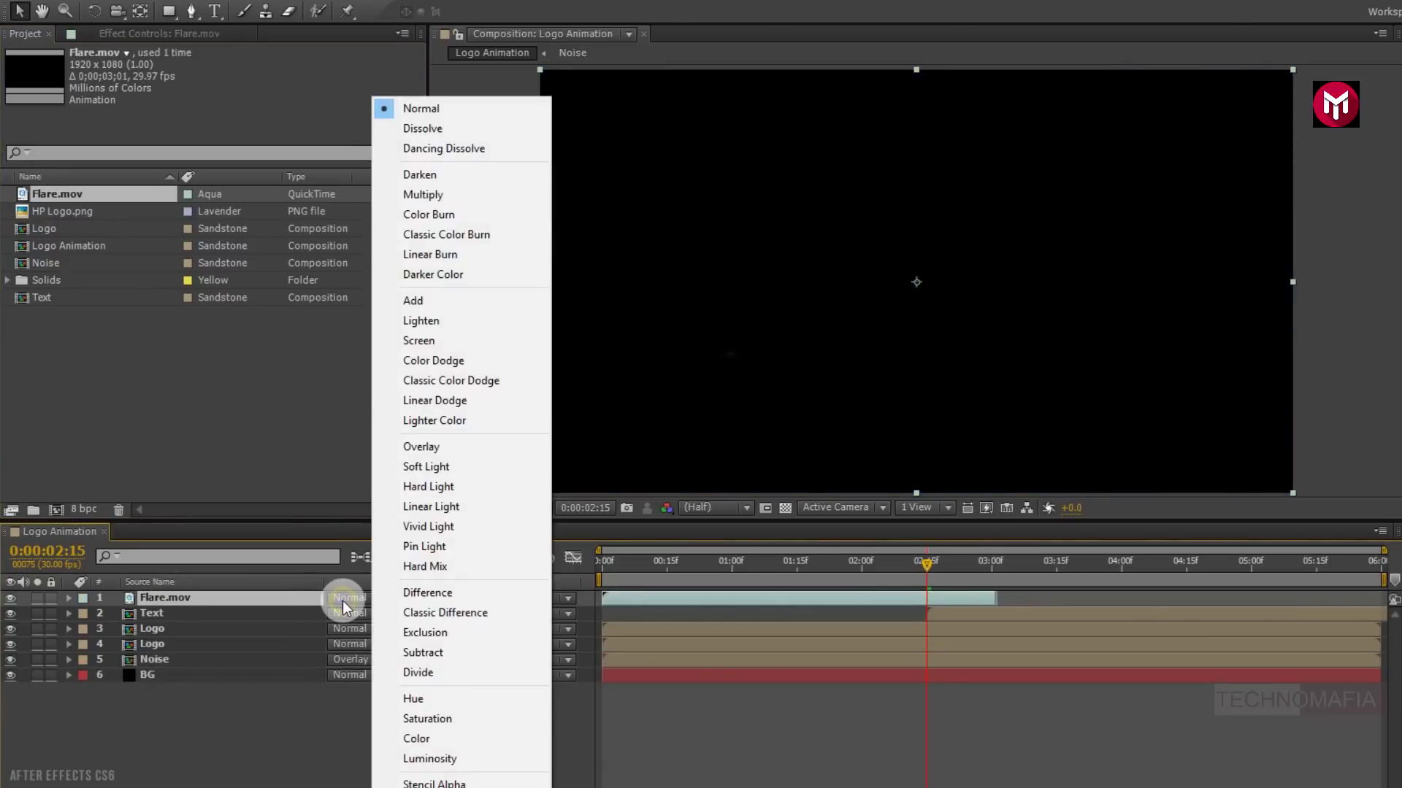
{"action": "left_click", "coordinate": [421, 341]}
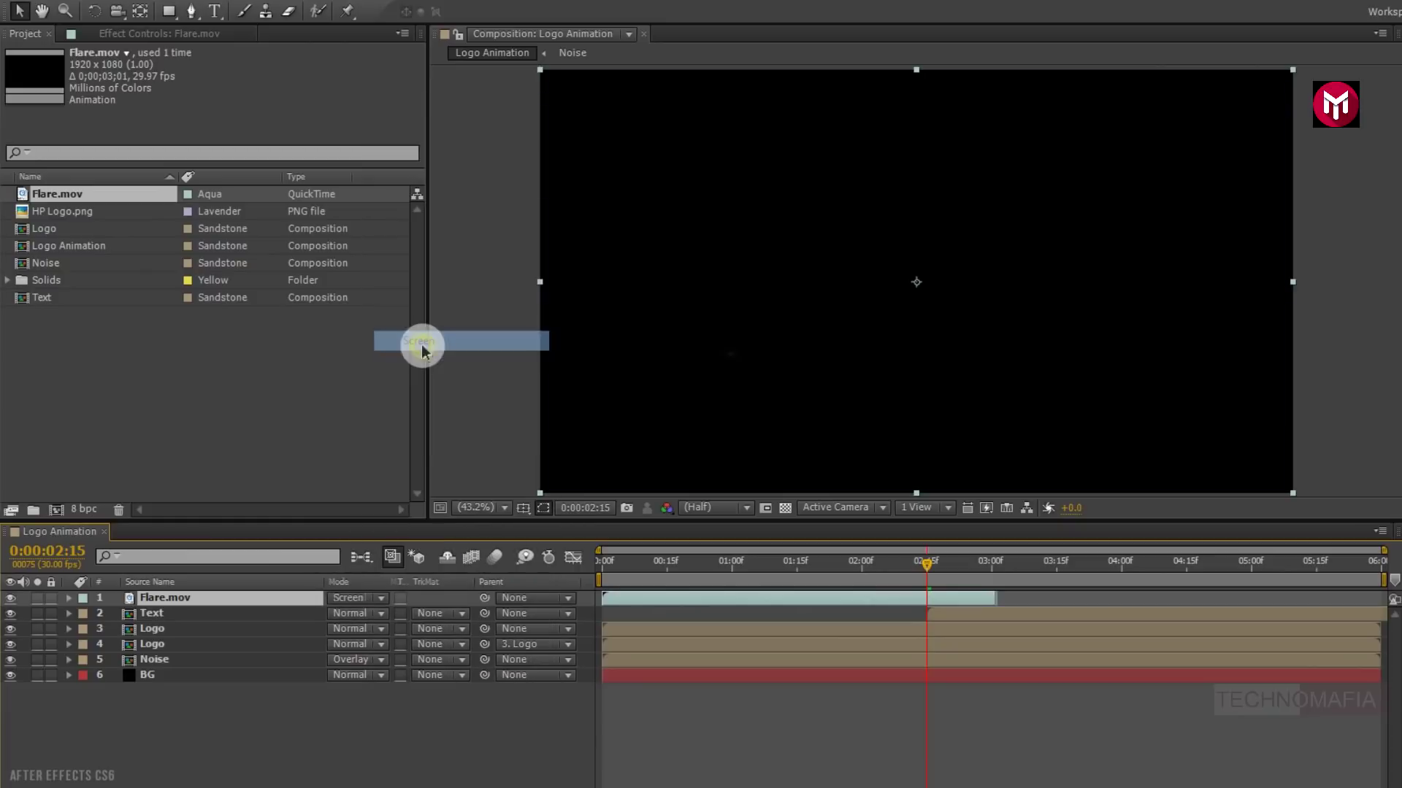
{"action": "left_click_drag", "start_coordinate": [719, 592], "coordinate": [949, 603]}
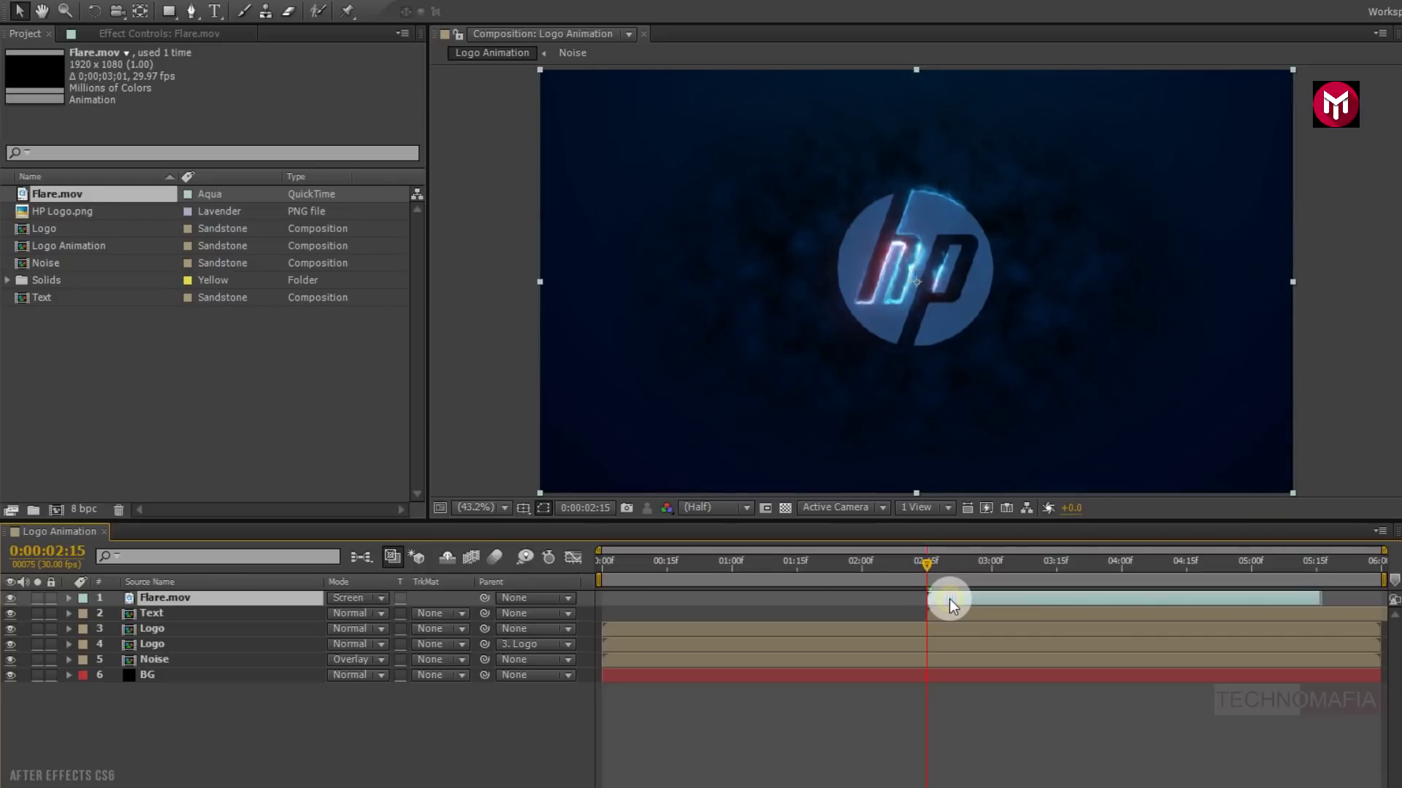
Step: At 0:00:02:20, apply the Tritone effect to the Flare.mov layer and set its Midtones to a bright light blue
{"action": "left_click_drag", "start_coordinate": [926, 563], "coordinate": [956, 559]}
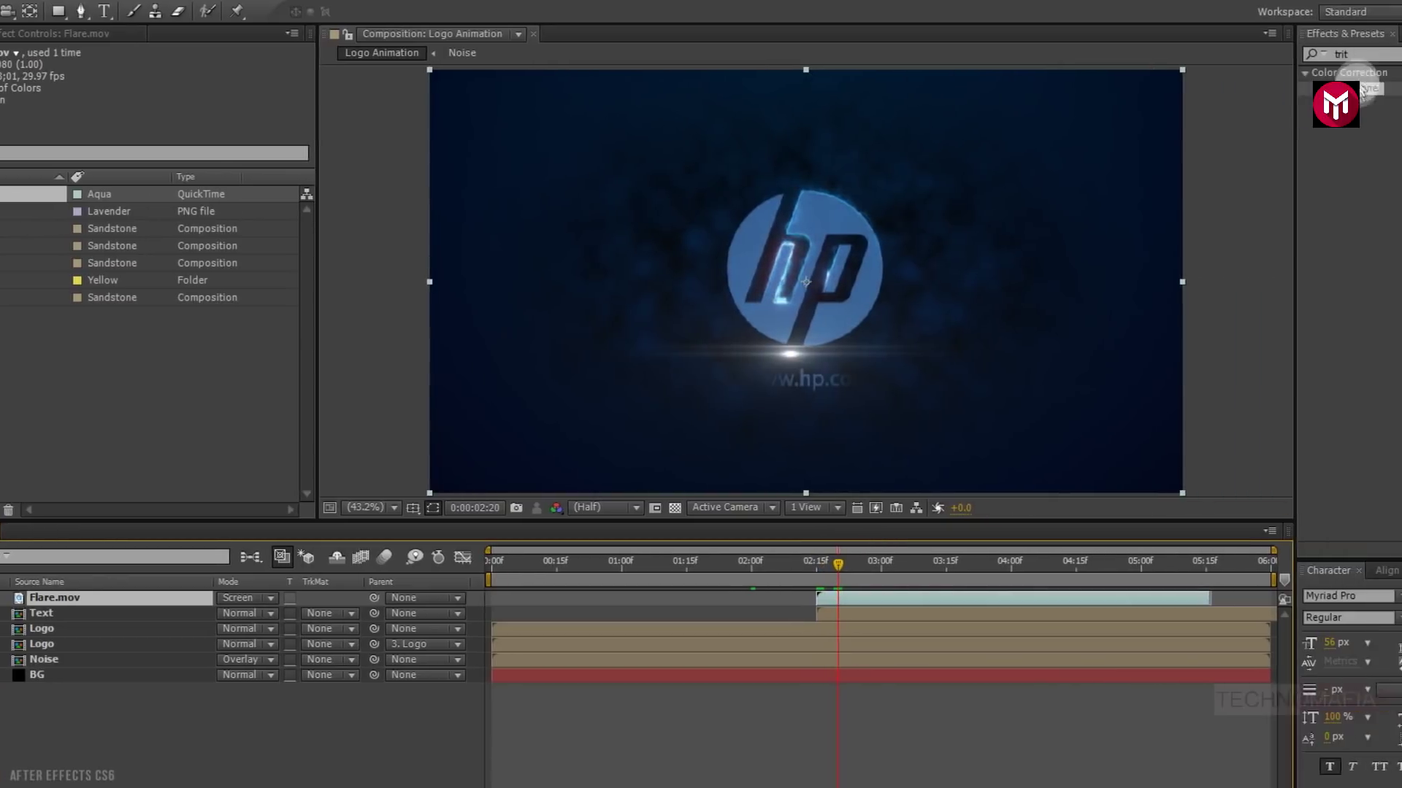
{"action": "double_click", "coordinate": [1370, 88]}
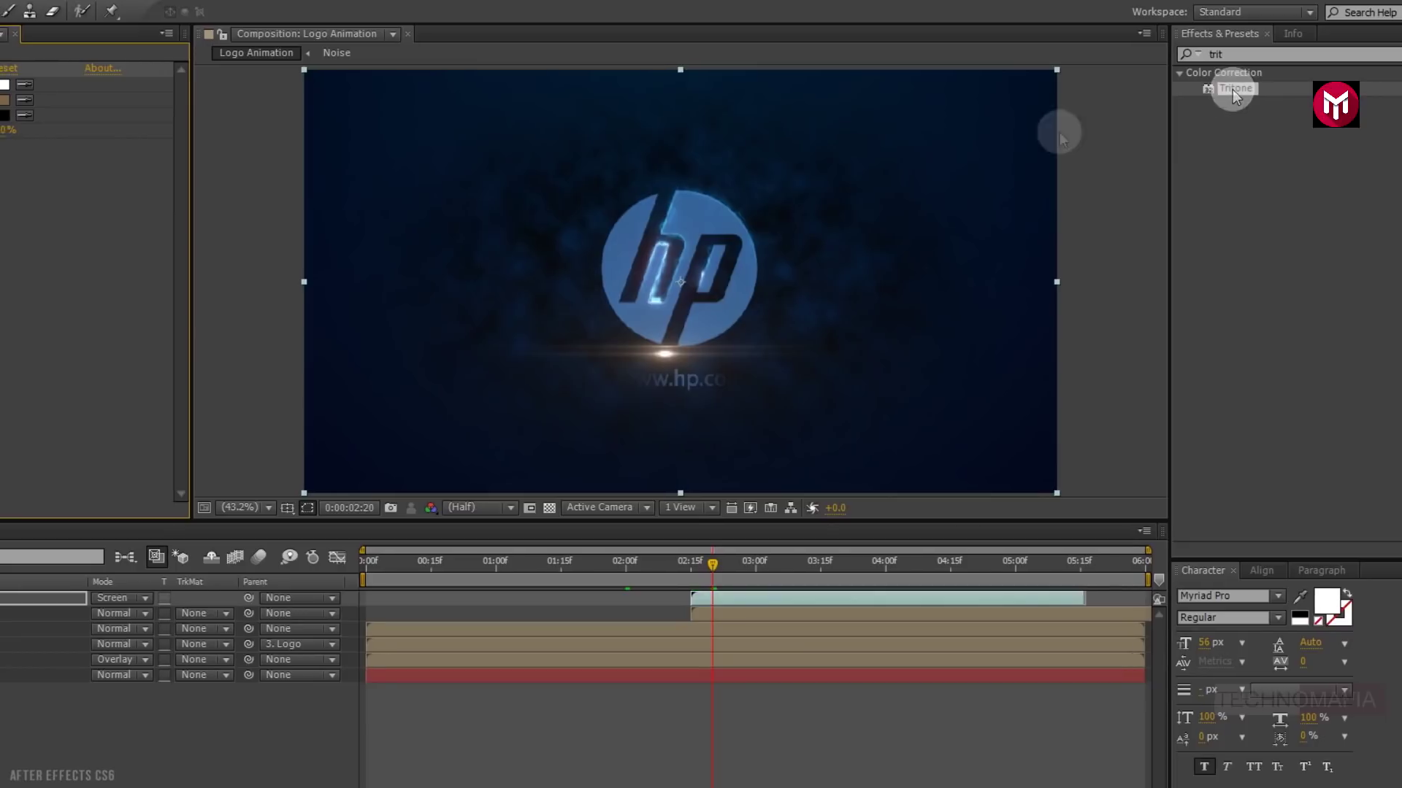
{"action": "left_click", "coordinate": [242, 99]}
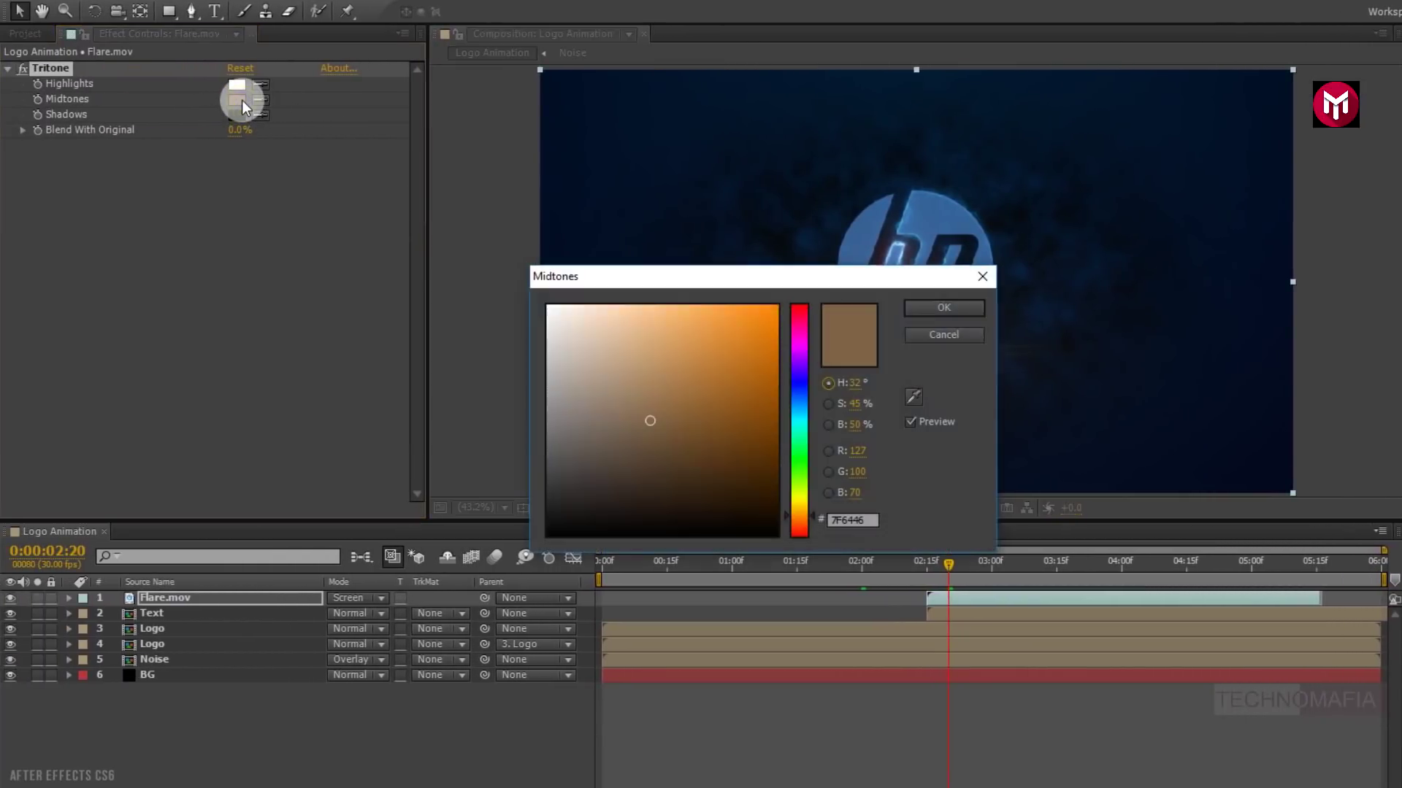
{"action": "left_click_drag", "start_coordinate": [798, 406], "coordinate": [800, 415]}
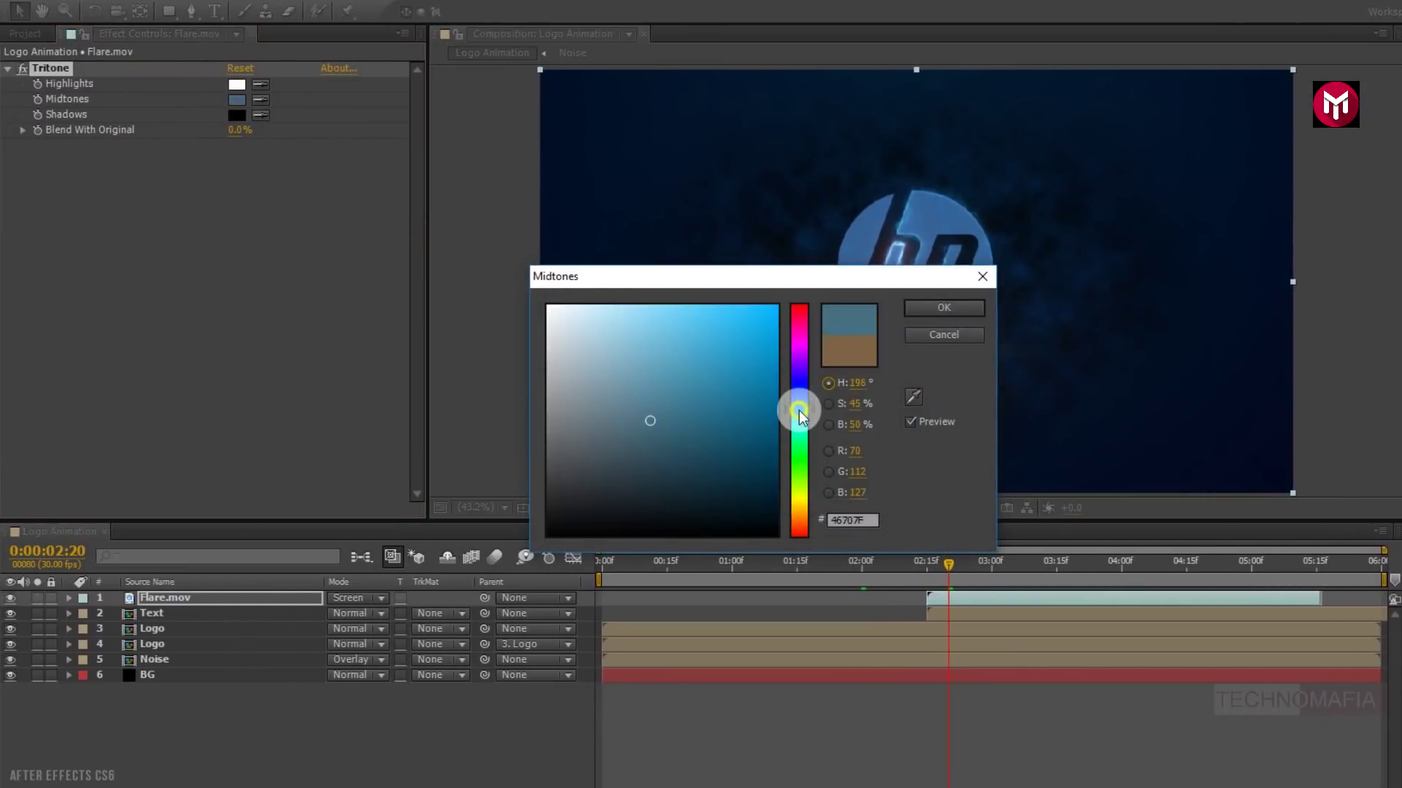
{"action": "left_click", "coordinate": [705, 373]}
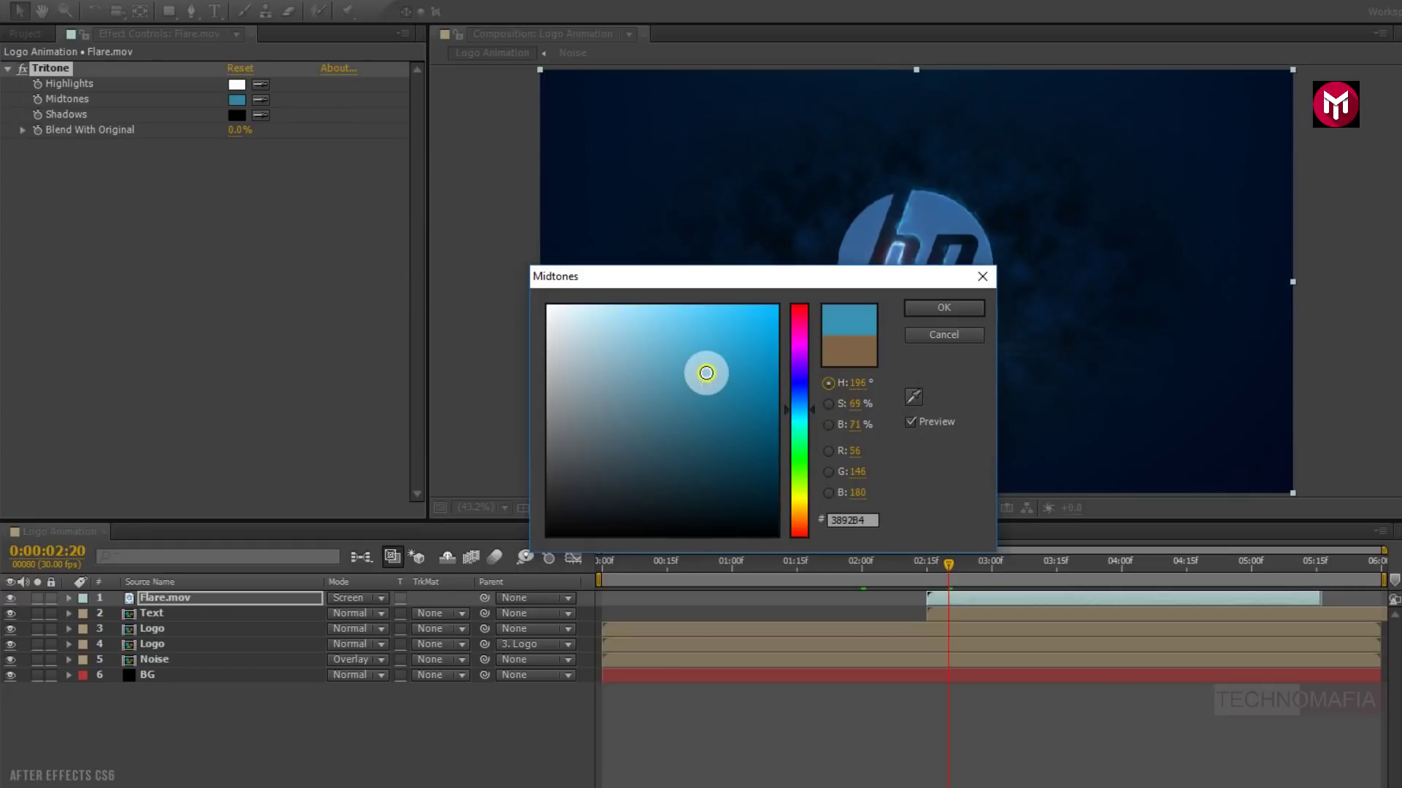
{"action": "left_click", "coordinate": [923, 307]}
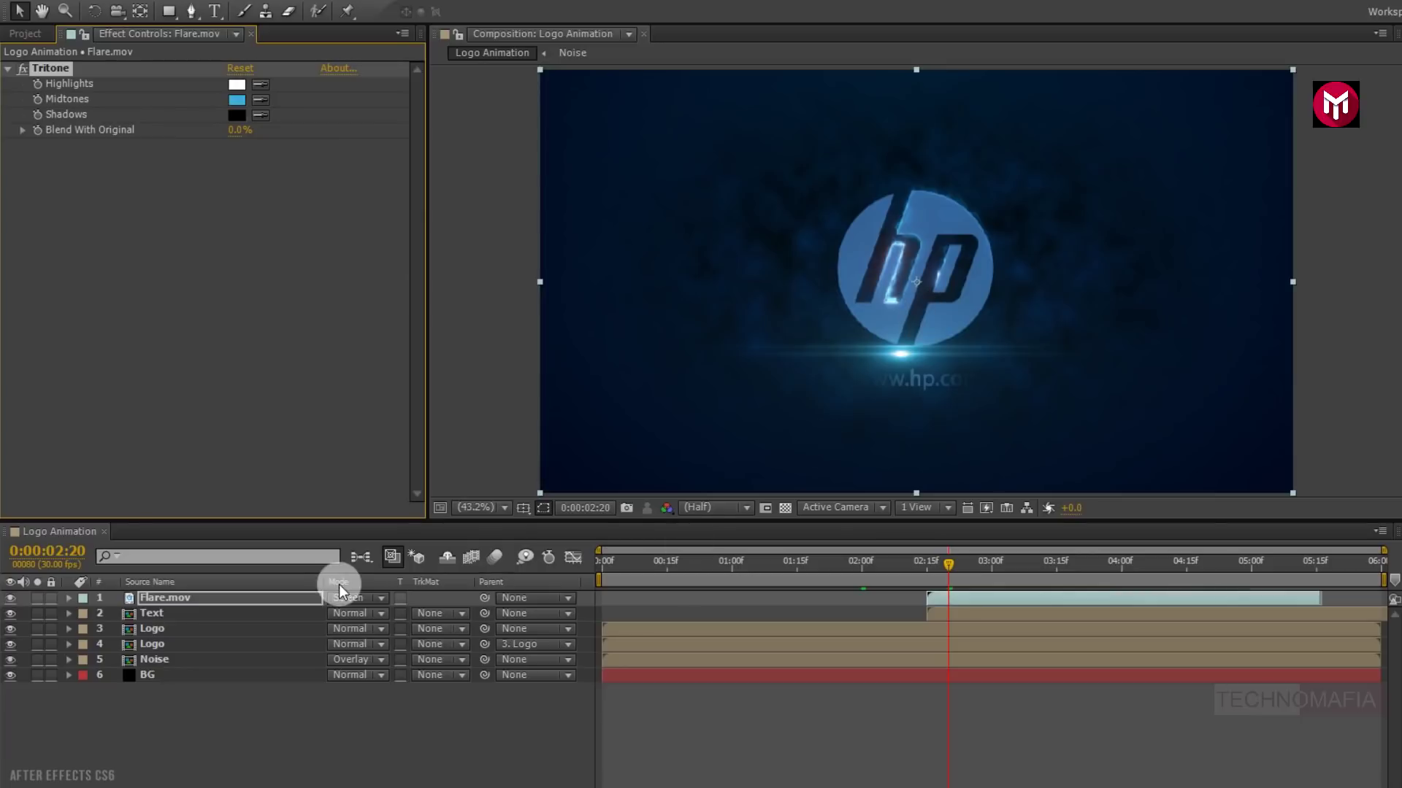
{"action": "left_click", "coordinate": [275, 602]}
{"action": "key", "text": "p"}
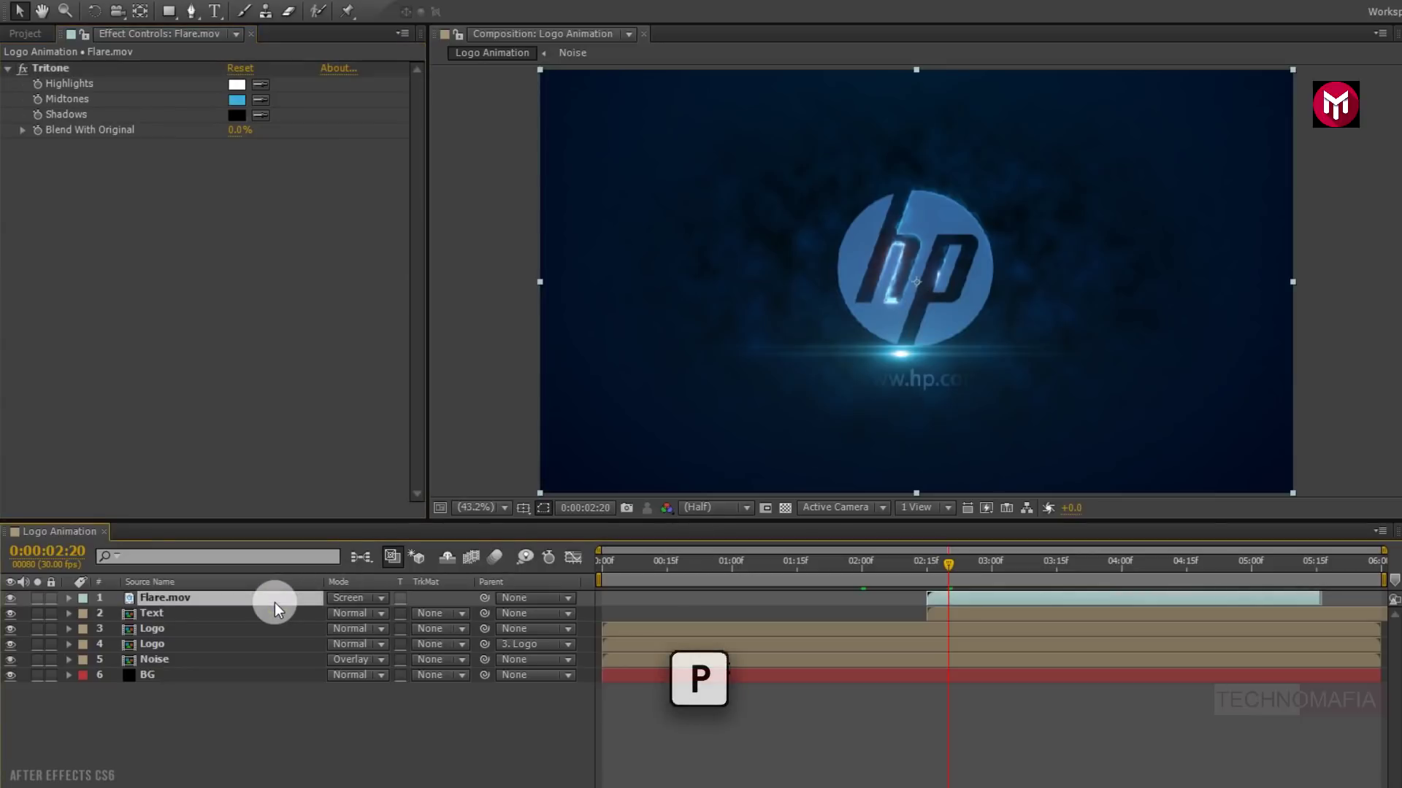
{"action": "left_click", "coordinate": [365, 615]}
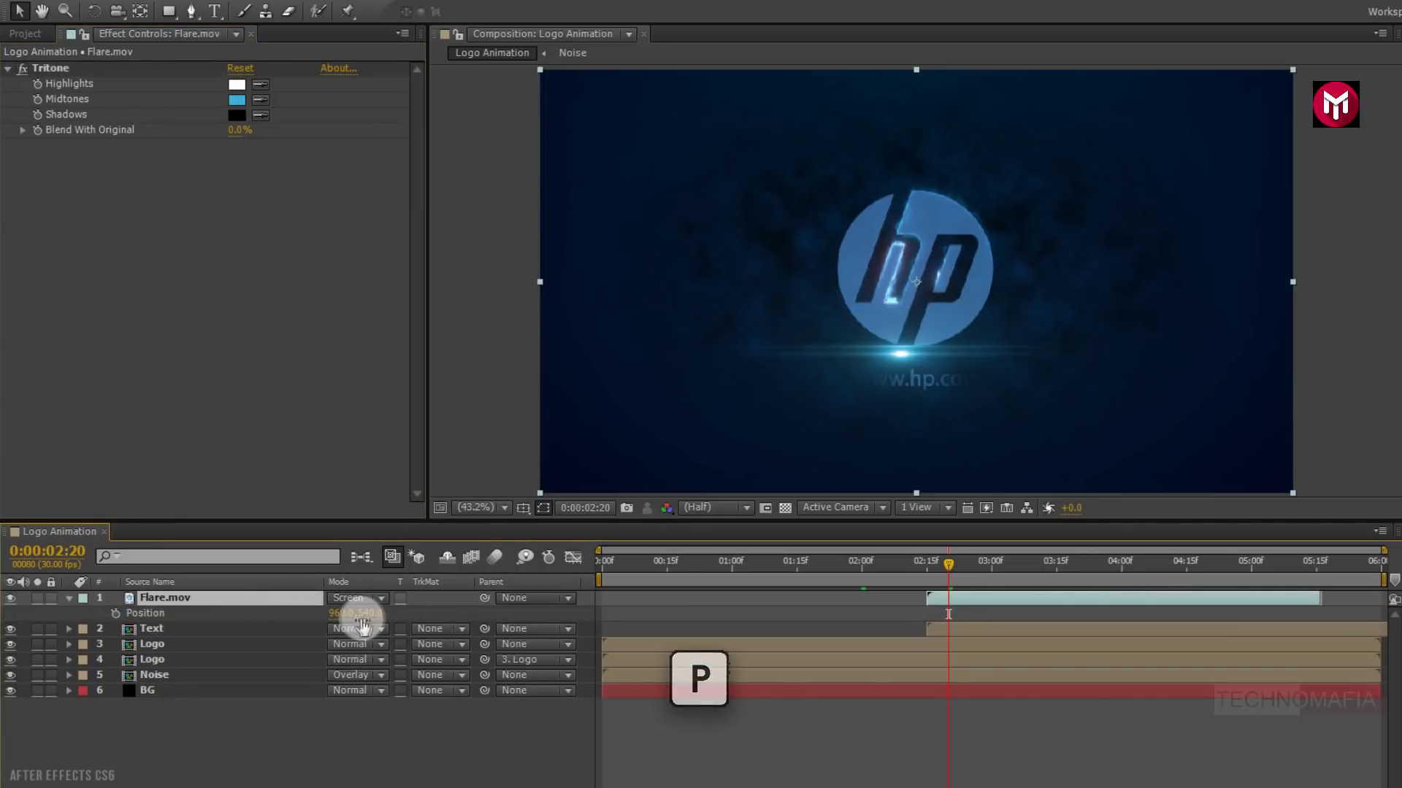
{"action": "left_click_drag", "start_coordinate": [366, 619], "coordinate": [433, 610]}
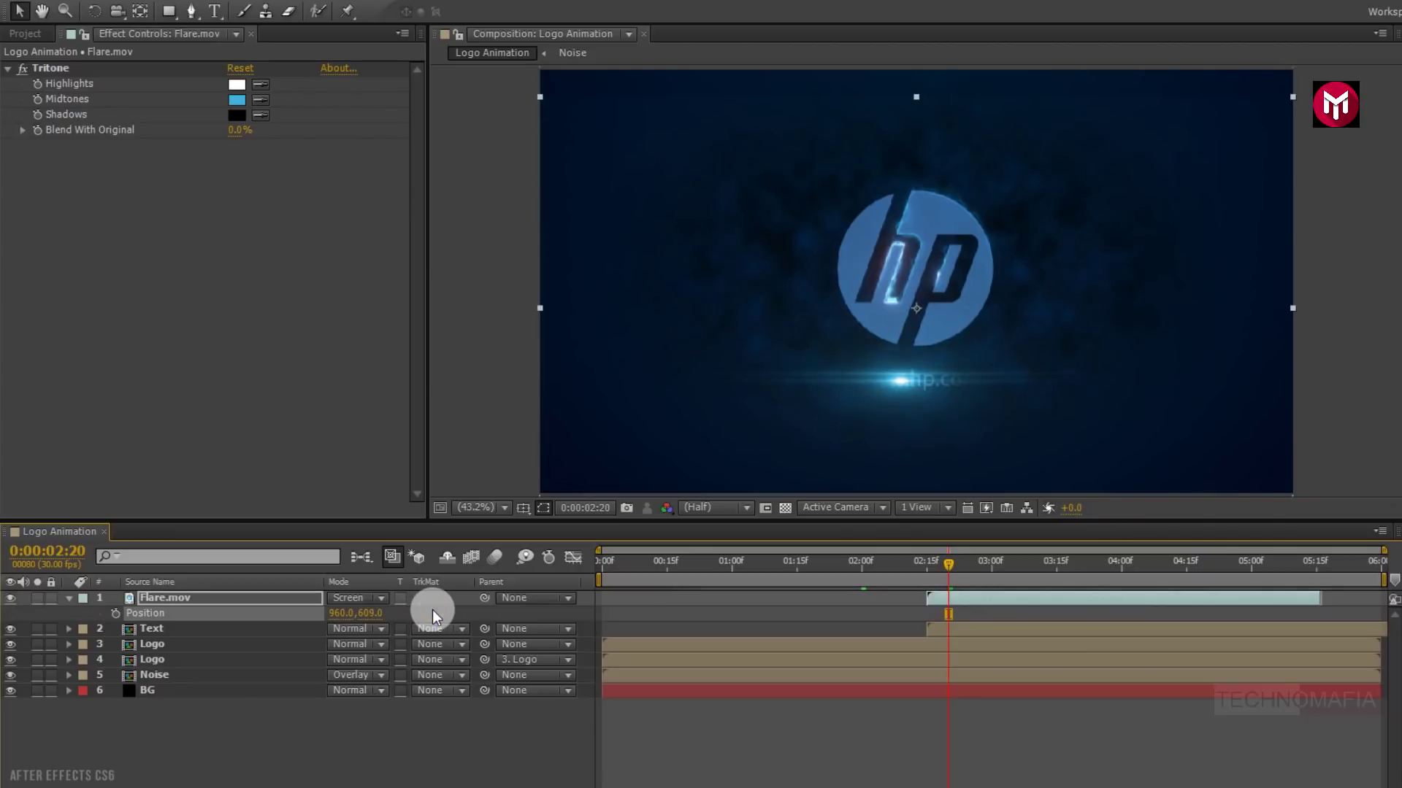
Step: At 0:00:02:18, duplicate the Flare.mov layer and apply the Mirror effect to the upper copy
{"action": "left_click", "coordinate": [935, 564]}
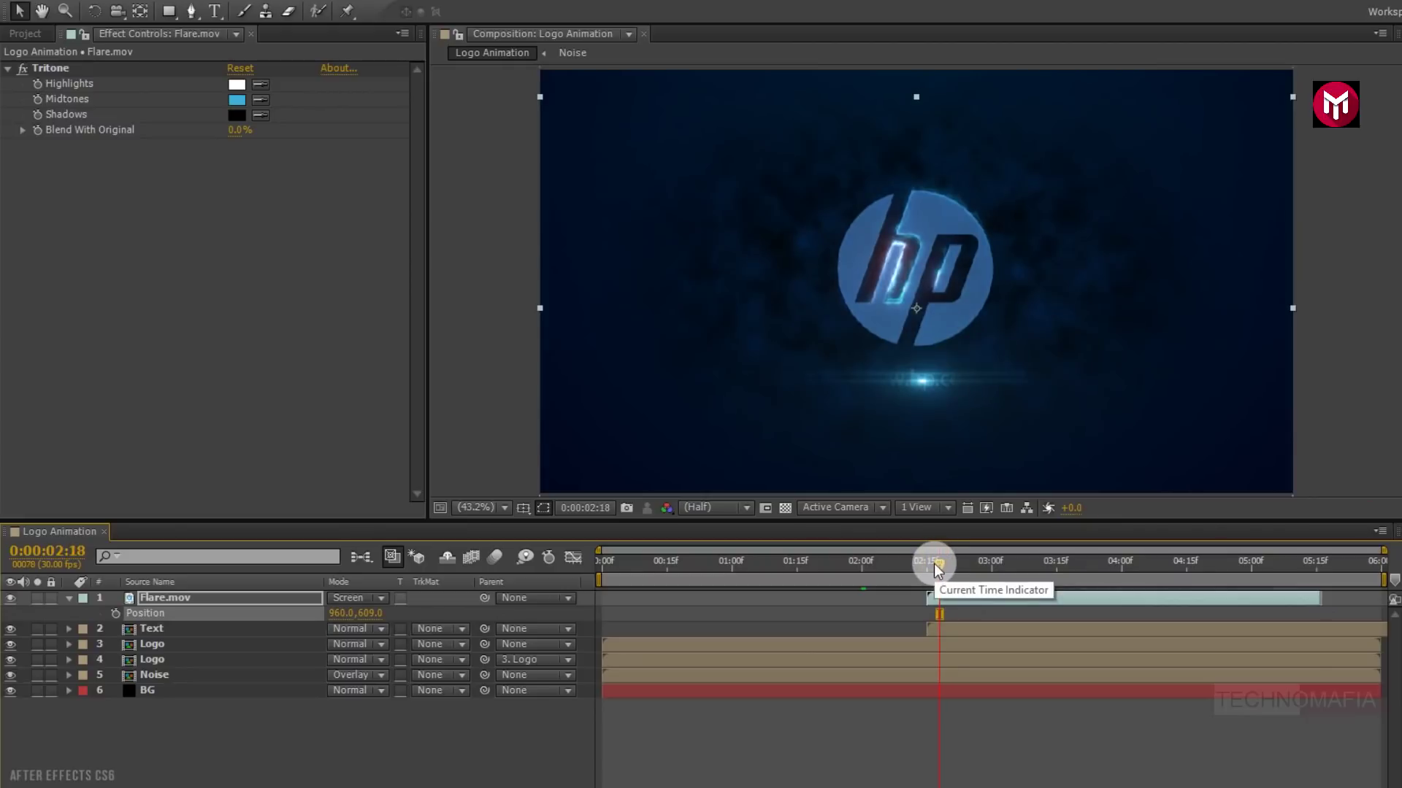
{"action": "left_click", "coordinate": [182, 600]}
{"action": "key", "text": "ctrl+d"}
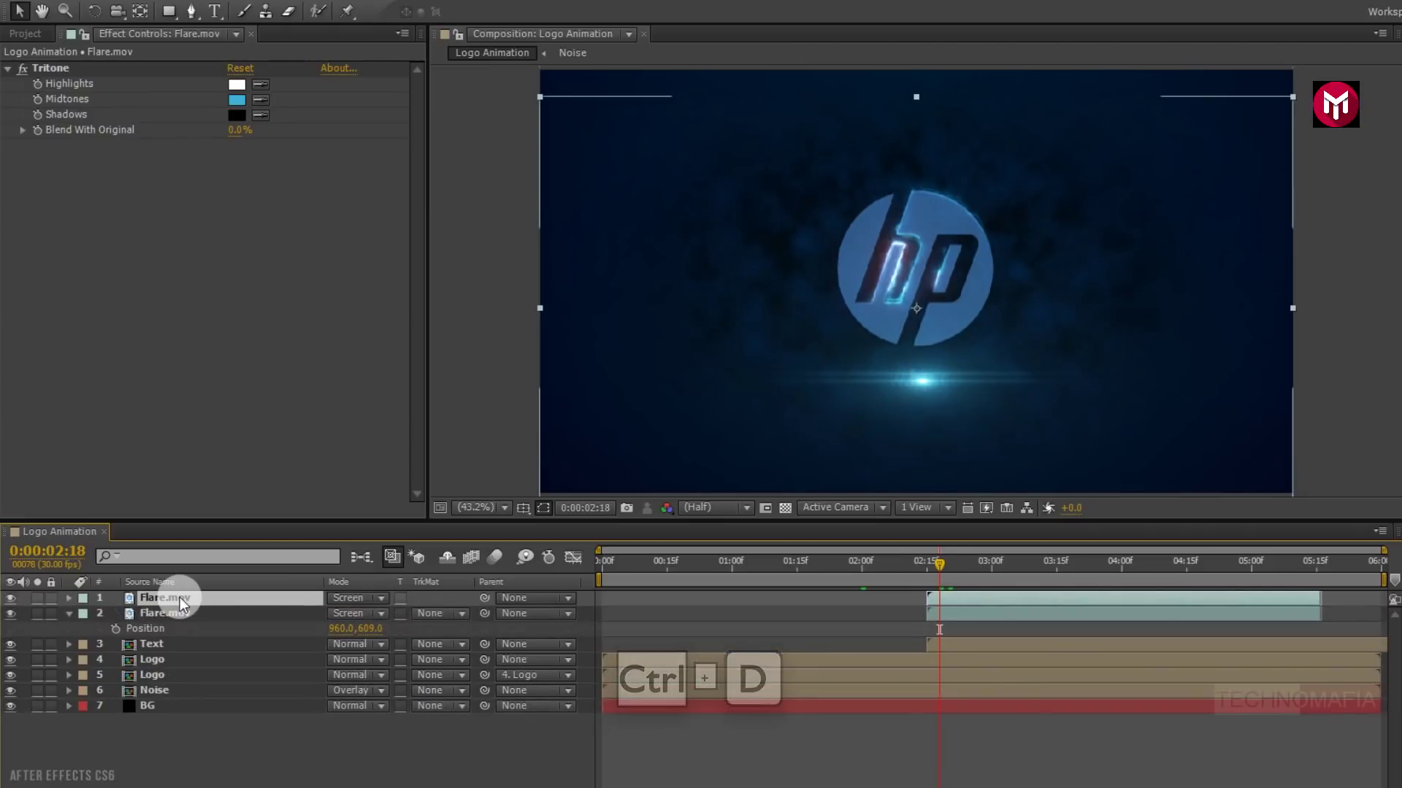
{"action": "left_click", "coordinate": [1208, 53]}
{"action": "double_click", "coordinate": [1194, 55]}
{"action": "type", "text": "mirr"}
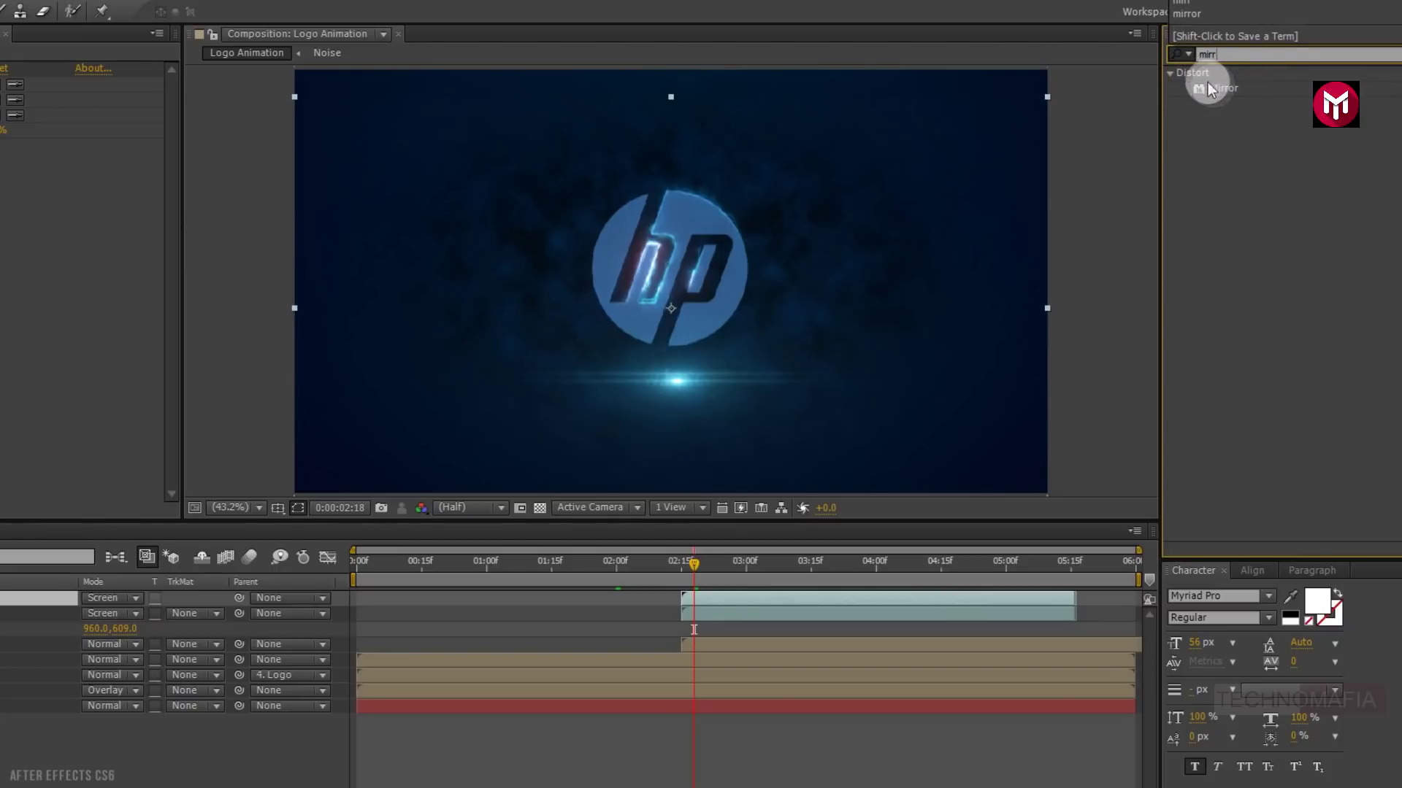
{"action": "double_click", "coordinate": [1216, 86]}
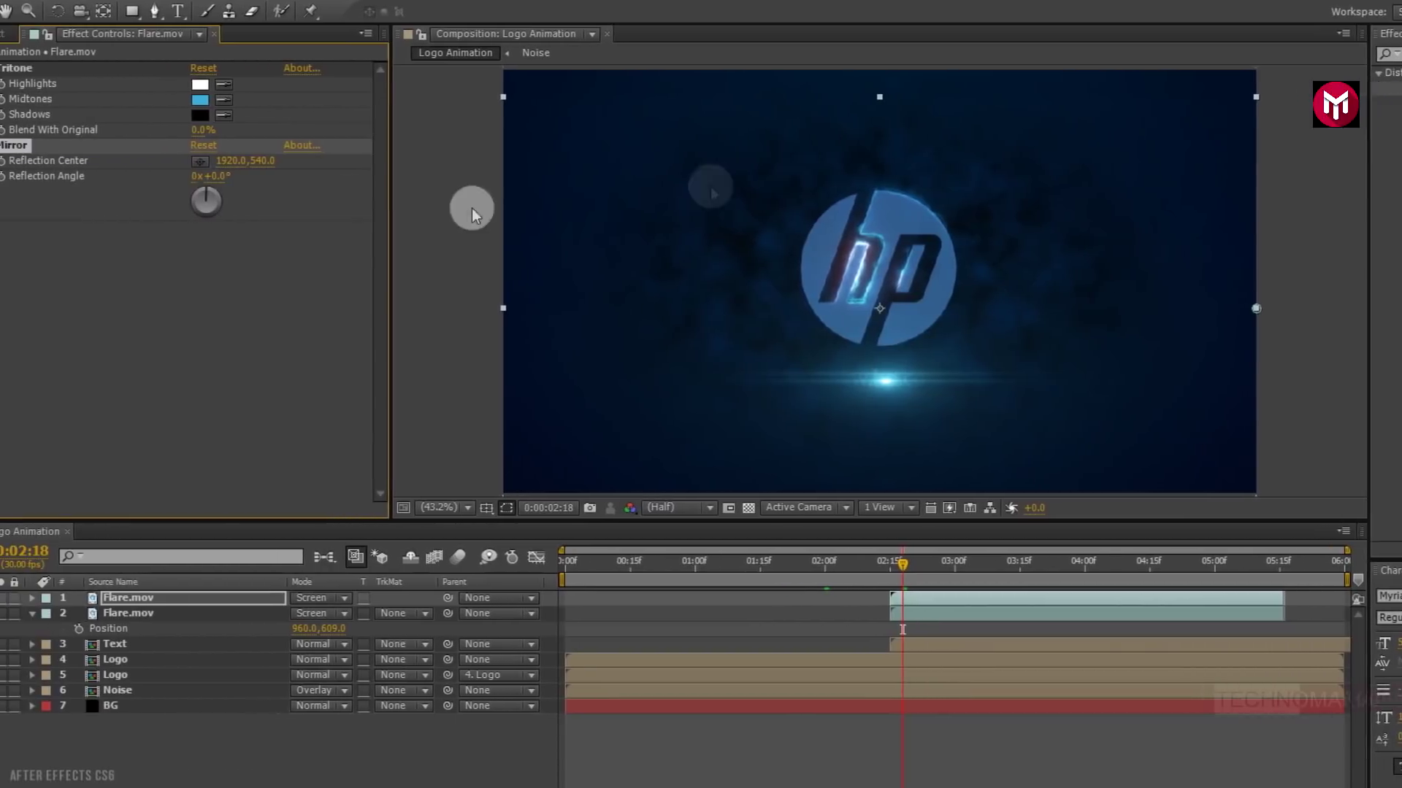
Step: Place the Mirror's Reflection Center on the flare's center at about 975.9, 721.9, preview to 0:00:02:22, and collapse the lower flare's properties
{"action": "left_click", "coordinate": [242, 164]}
{"action": "left_click_drag", "start_coordinate": [580, 267], "coordinate": [922, 379]}
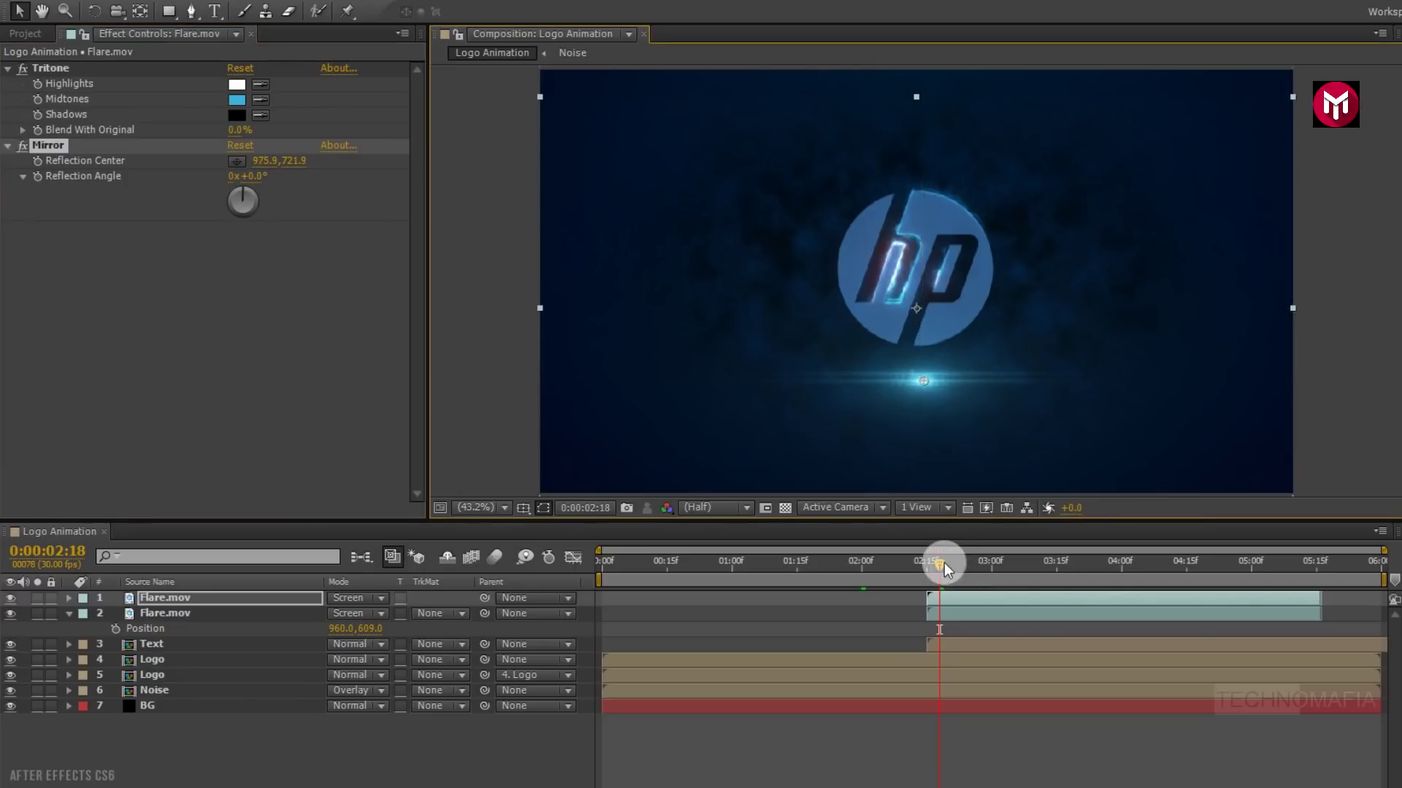
{"action": "mouse_move", "coordinate": [939, 563]}
{"action": "left_mouse_down"}
{"action": "mouse_move", "coordinate": [995, 560]}
{"action": "mouse_move", "coordinate": [960, 567]}
{"action": "left_mouse_up"}
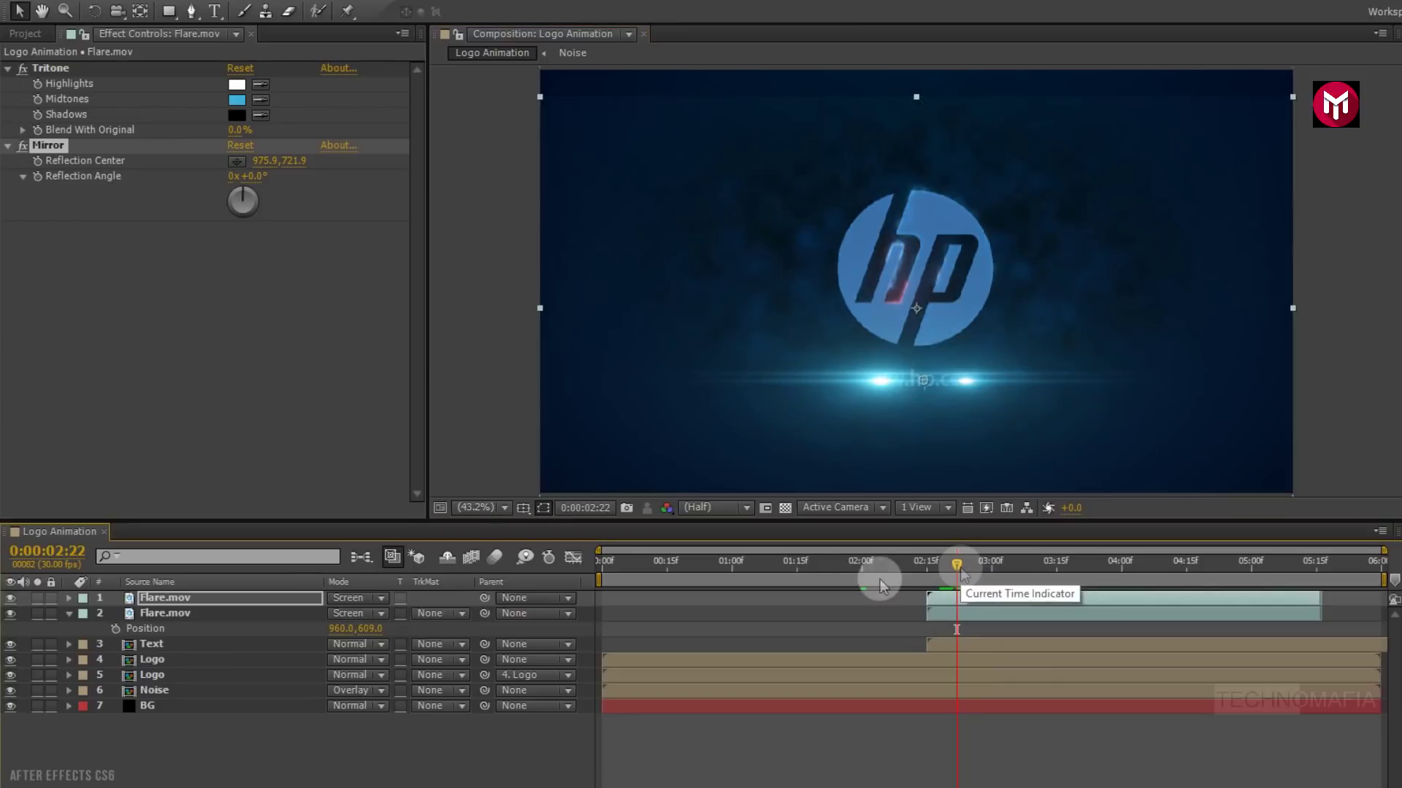
{"action": "left_click", "coordinate": [92, 617]}
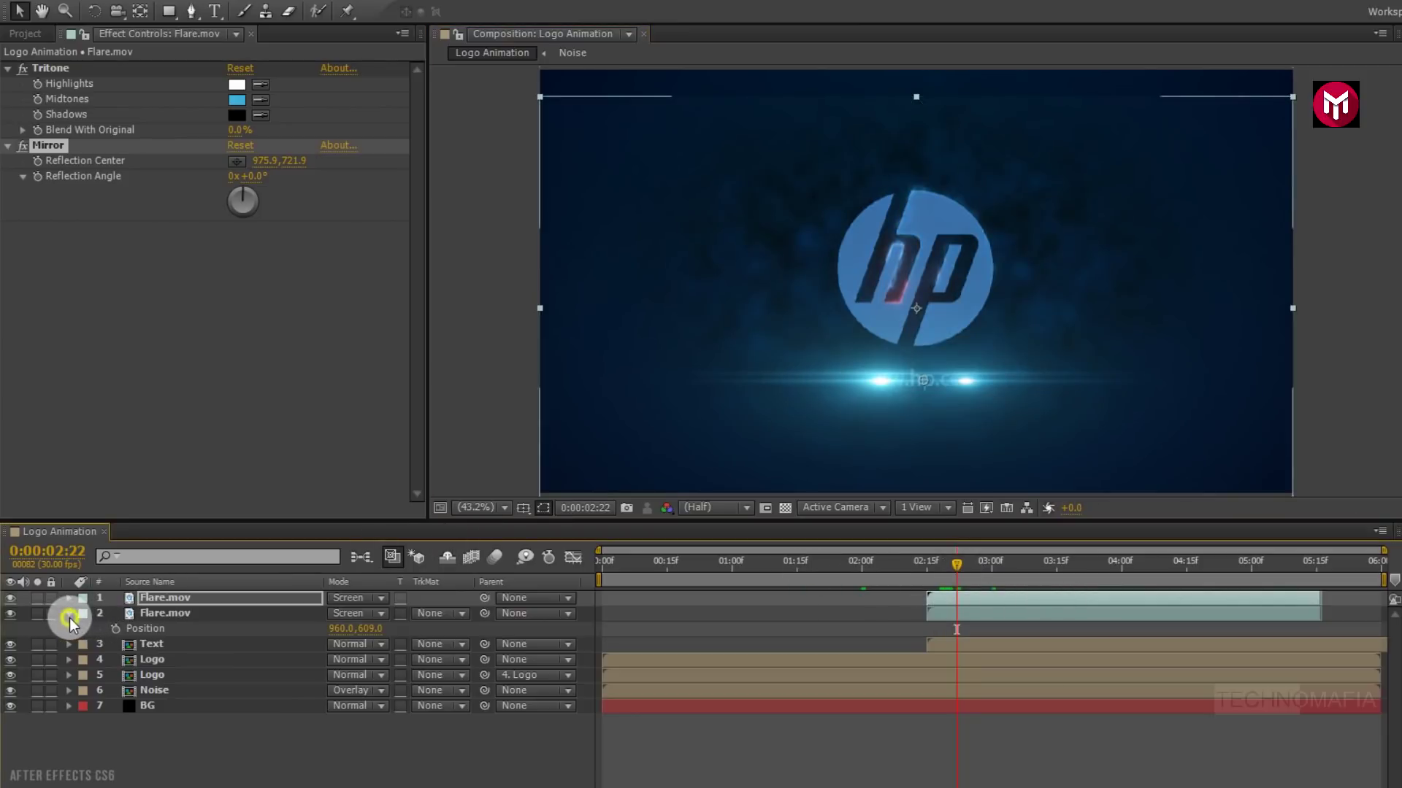
{"action": "left_click", "coordinate": [69, 617]}
Step: Add a new adjustment layer above all layers of the Logo Animation composition
{"action": "left_click", "coordinate": [218, 741]}
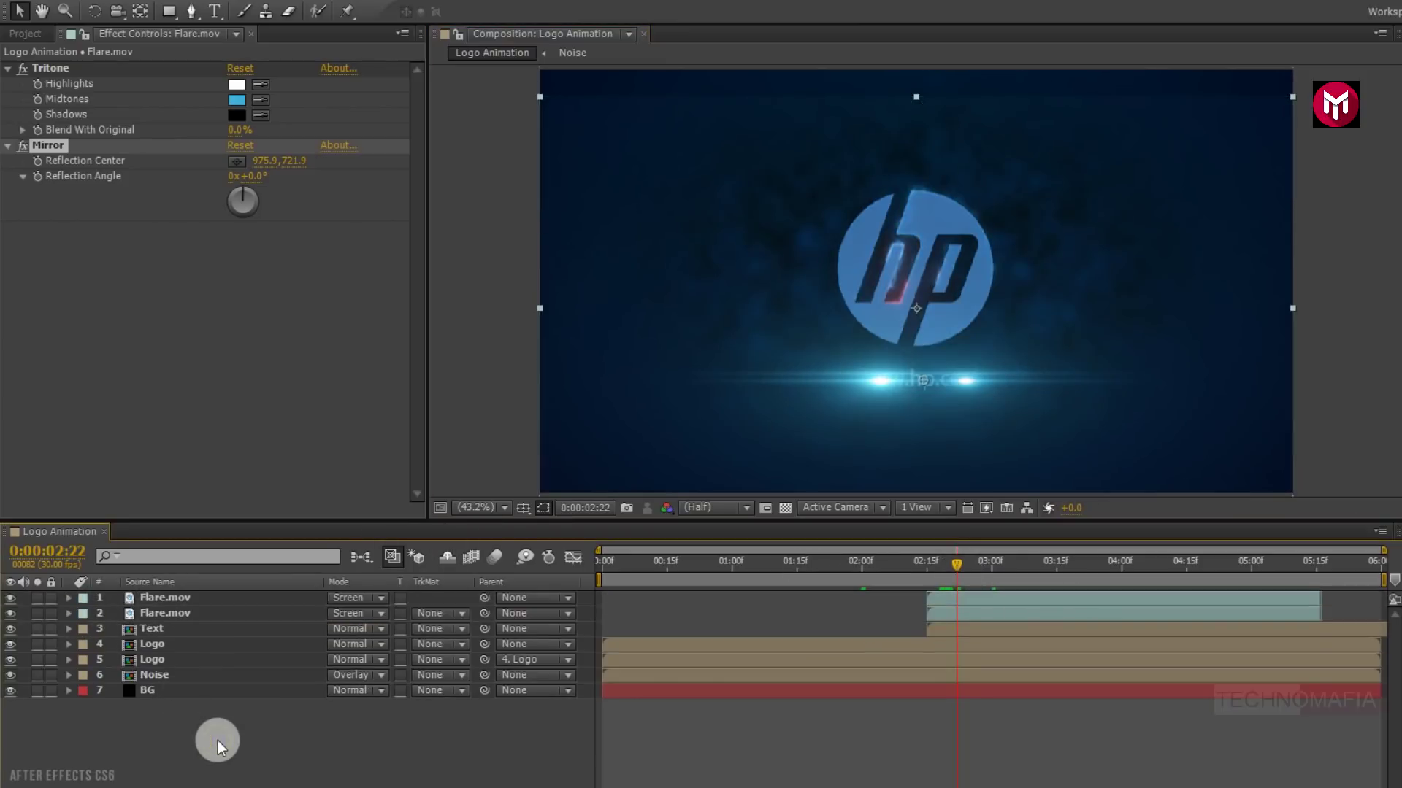
{"action": "right_click", "coordinate": [218, 740]}
{"action": "left_click", "coordinate": [267, 554]}
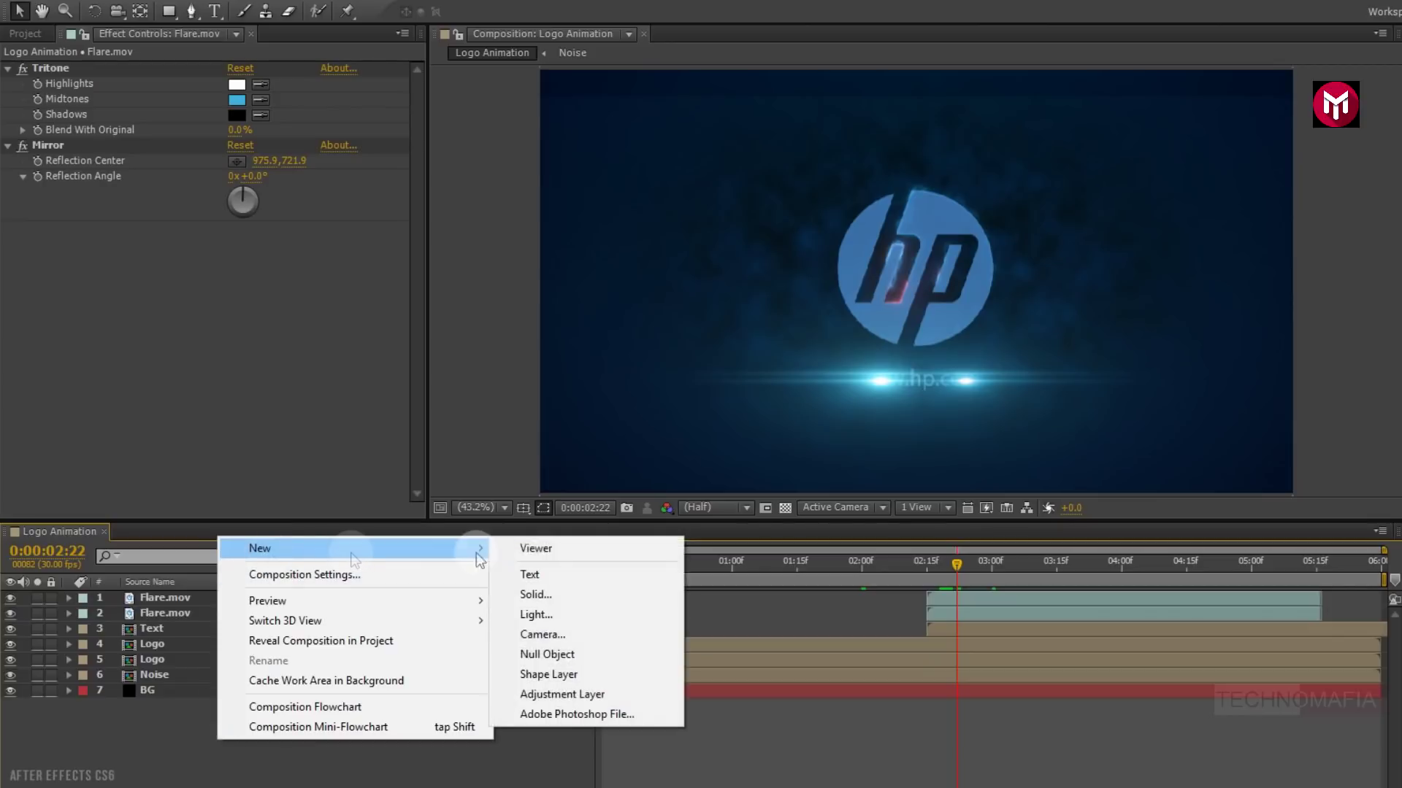
{"action": "left_click", "coordinate": [568, 695]}
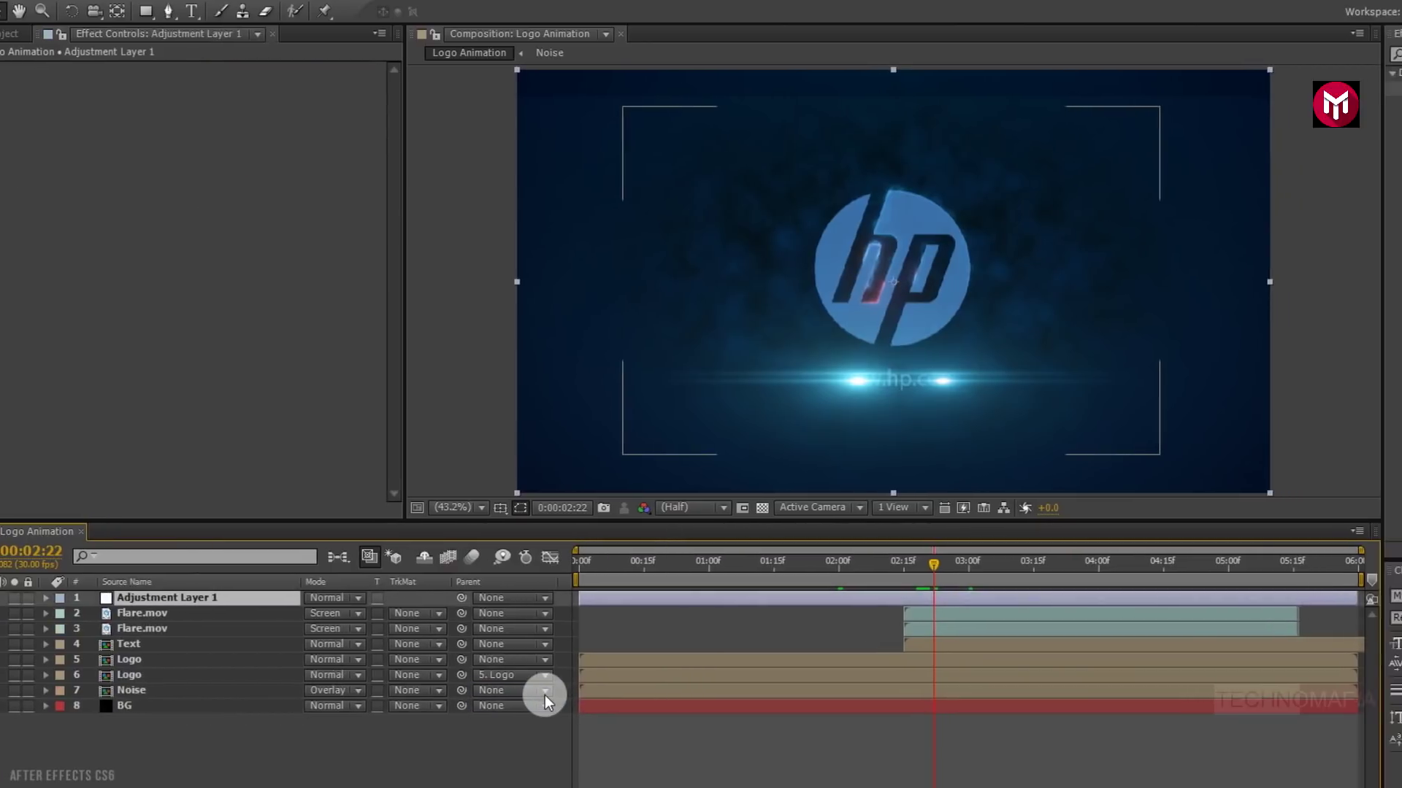
Step: Apply the Curves effect to the adjustment layer and raise the middle of the RGB curve slightly to brighten the image
{"action": "left_click", "coordinate": [1387, 53]}
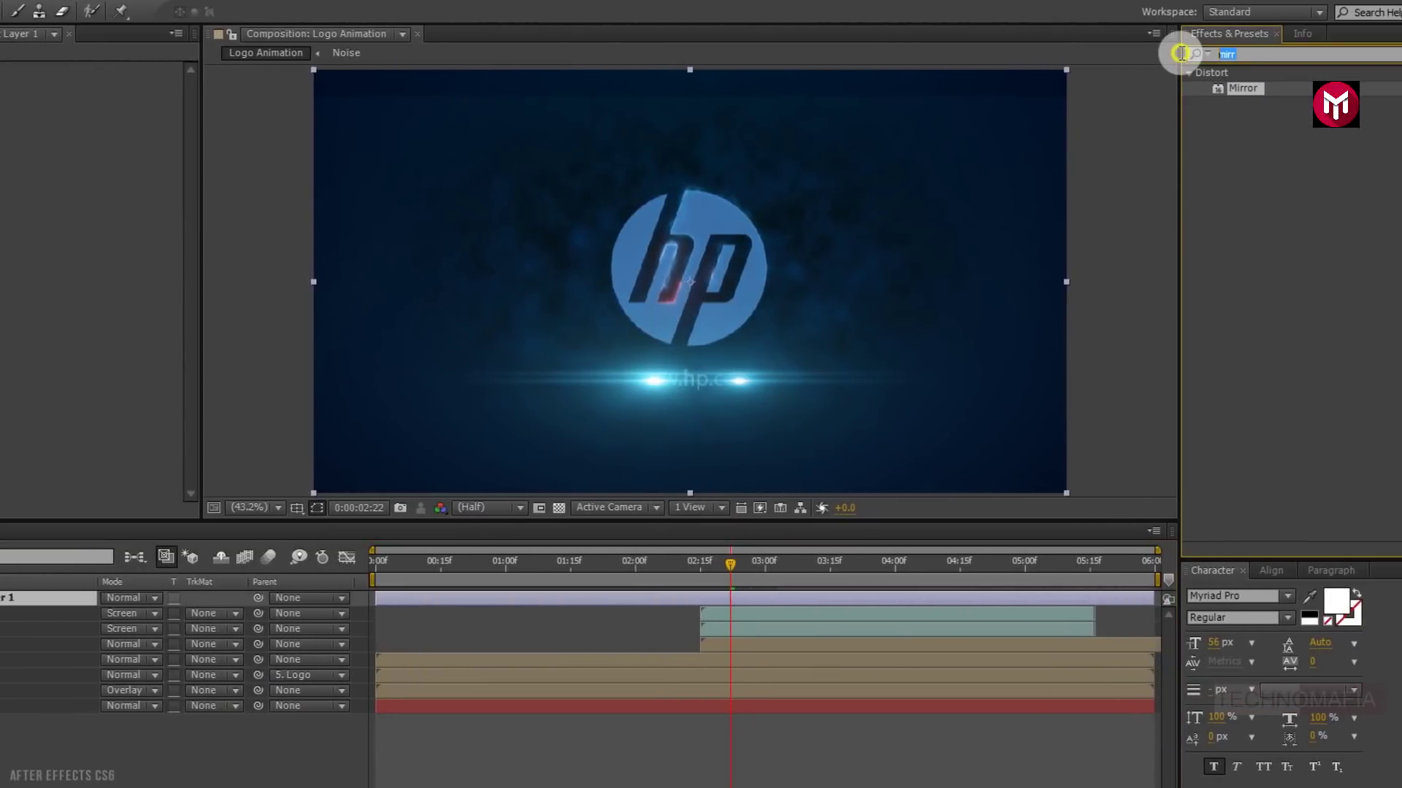
{"action": "type", "text": "curv"}
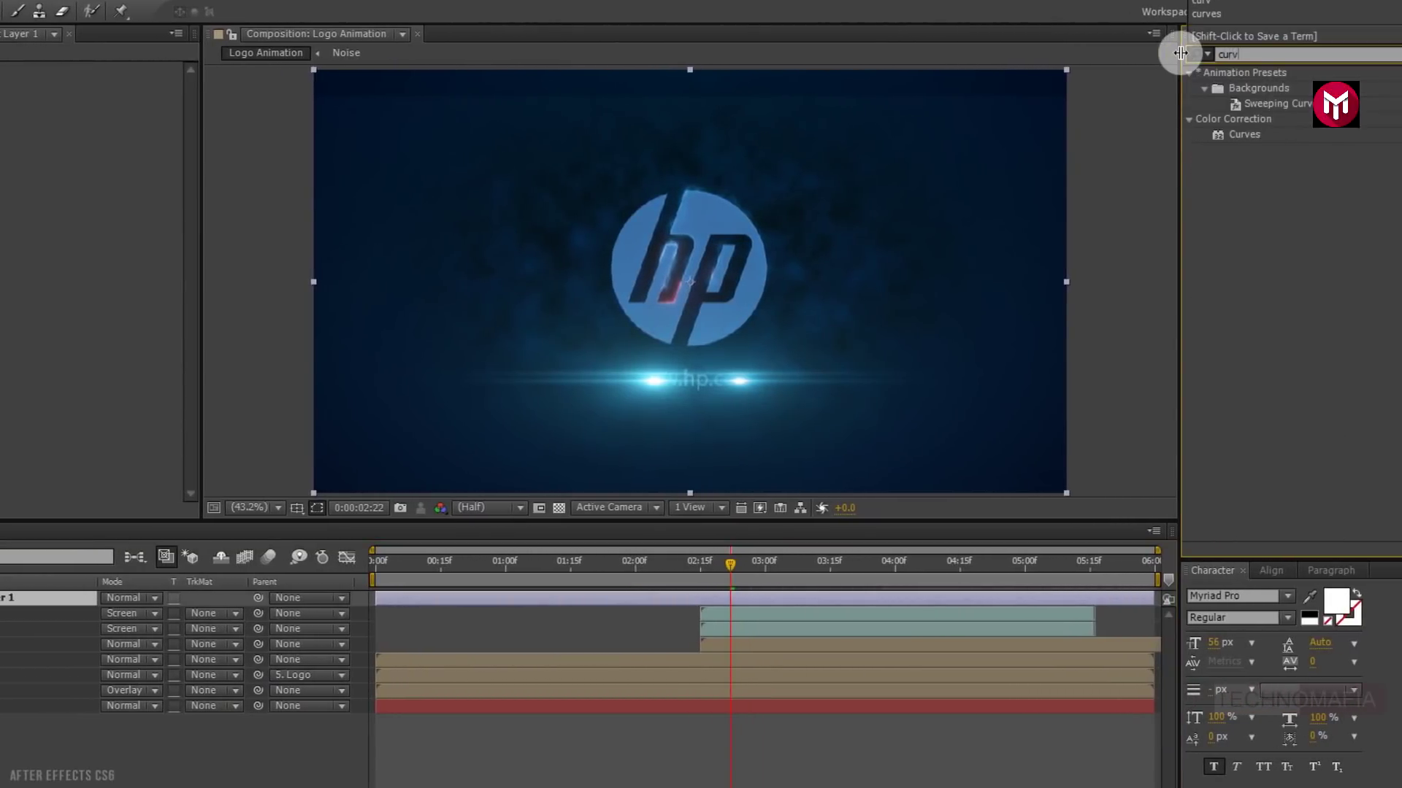
{"action": "double_click", "coordinate": [1246, 134]}
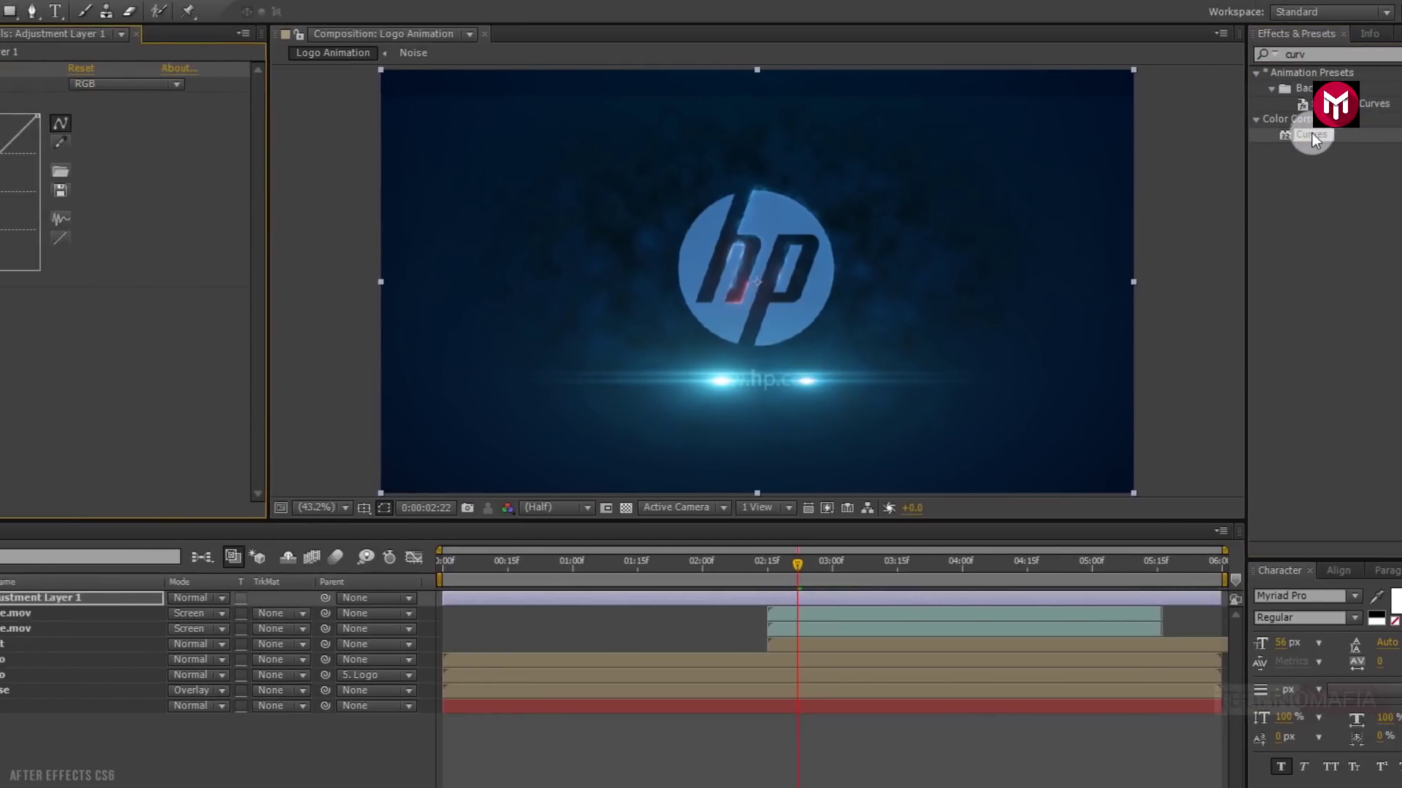
{"action": "left_click_drag", "start_coordinate": [112, 190], "coordinate": [112, 189]}
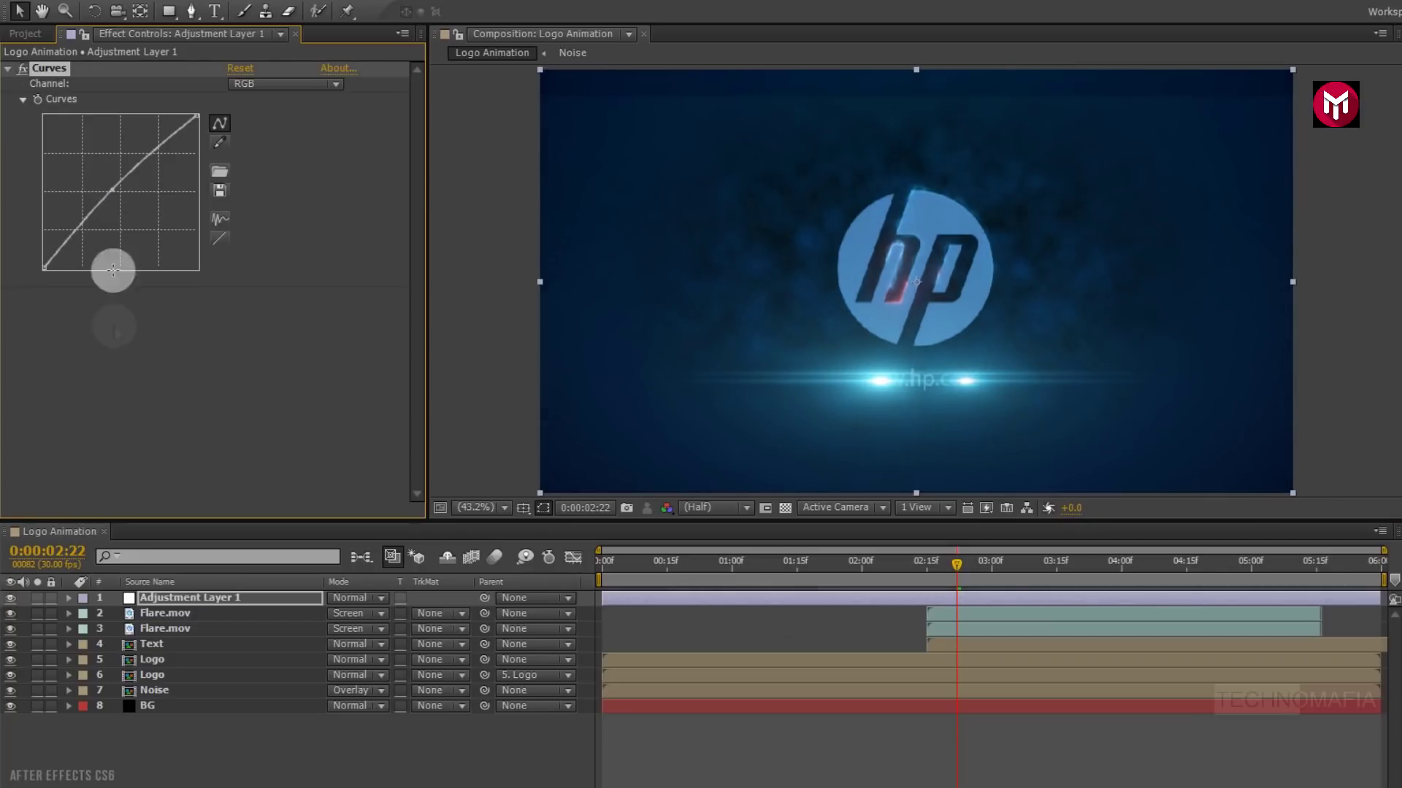
Step: Create a black 1920 x 1080 px solid named Frame as the topmost layer
{"action": "left_click", "coordinate": [169, 729]}
{"action": "right_click", "coordinate": [169, 730]}
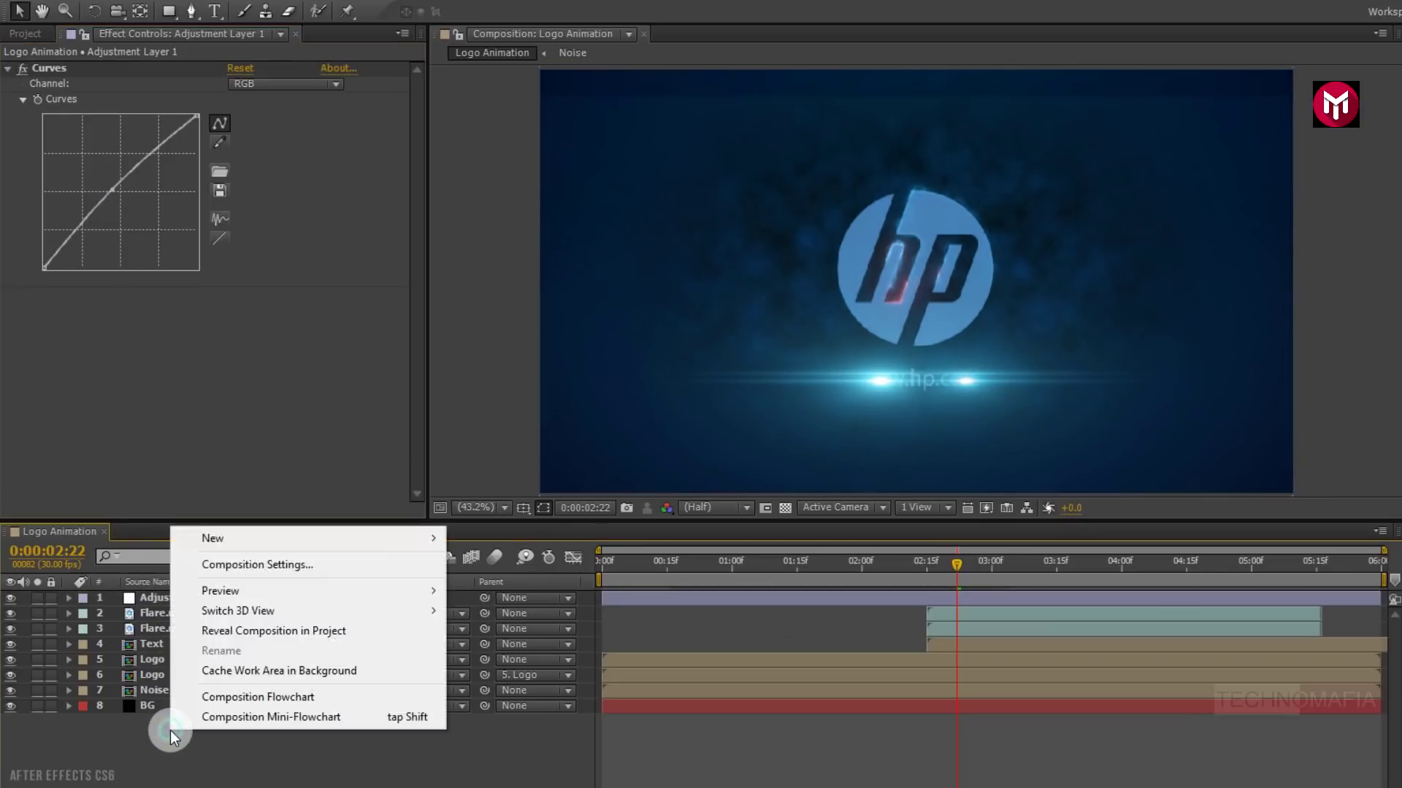
{"action": "mouse_move", "coordinate": [229, 544]}
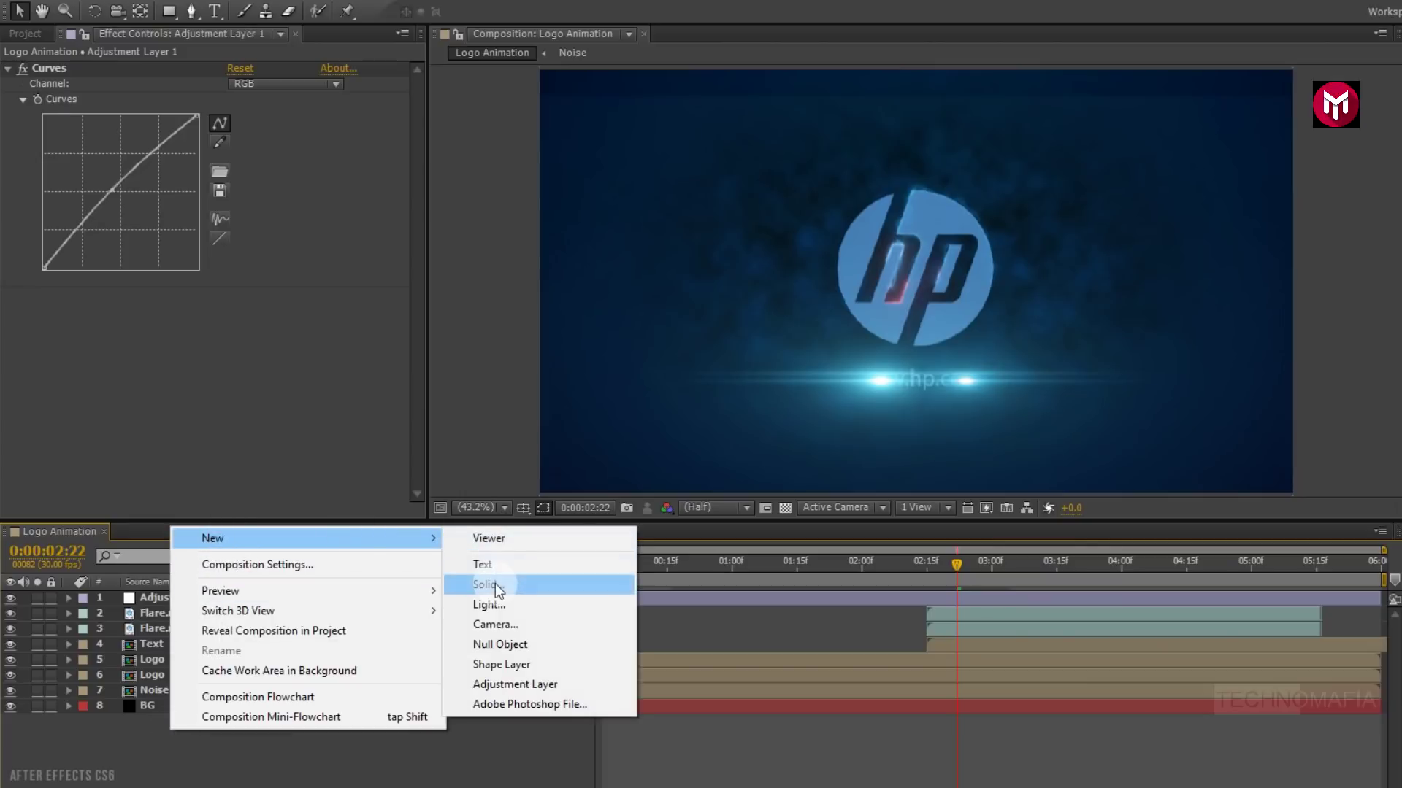
{"action": "left_click", "coordinate": [495, 584]}
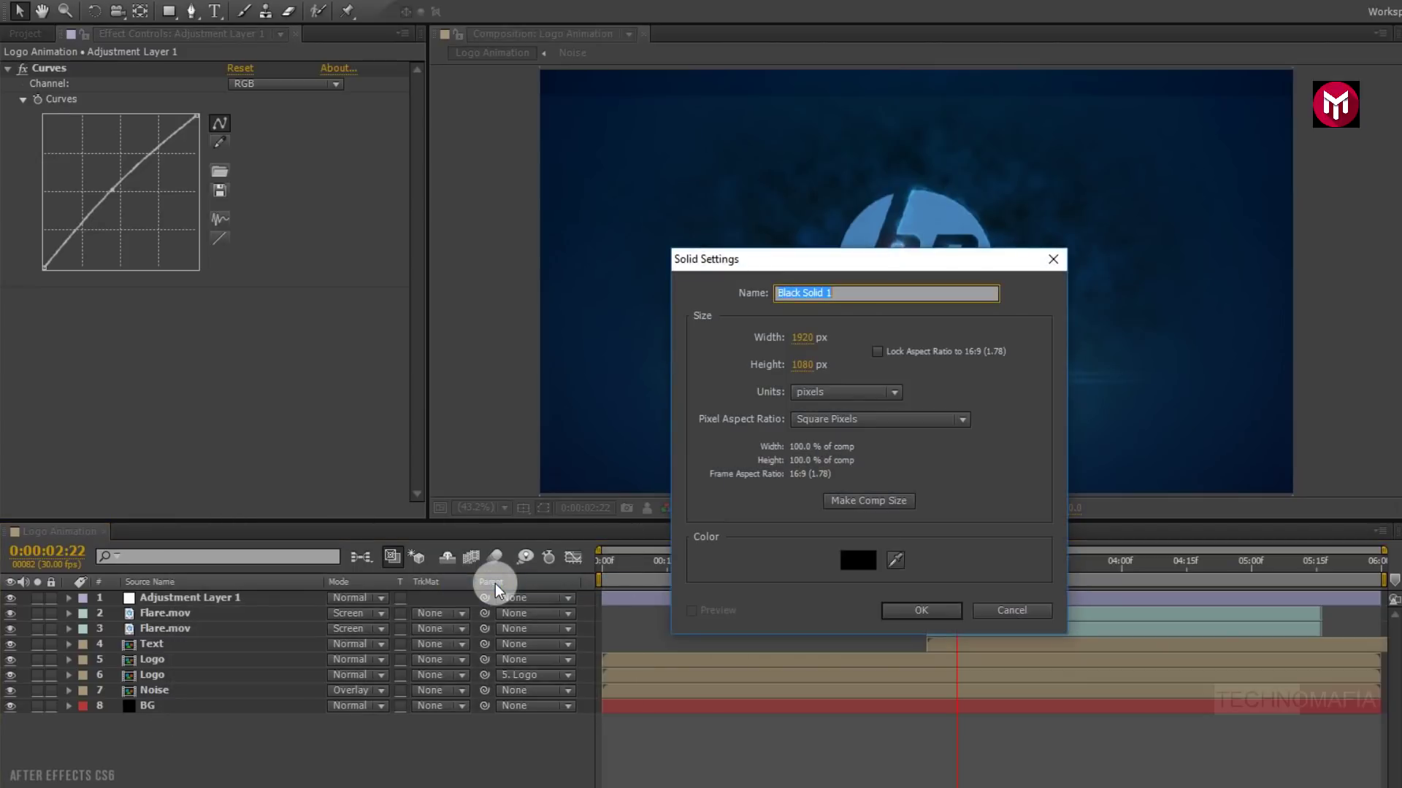
{"action": "type", "text": "Frame"}
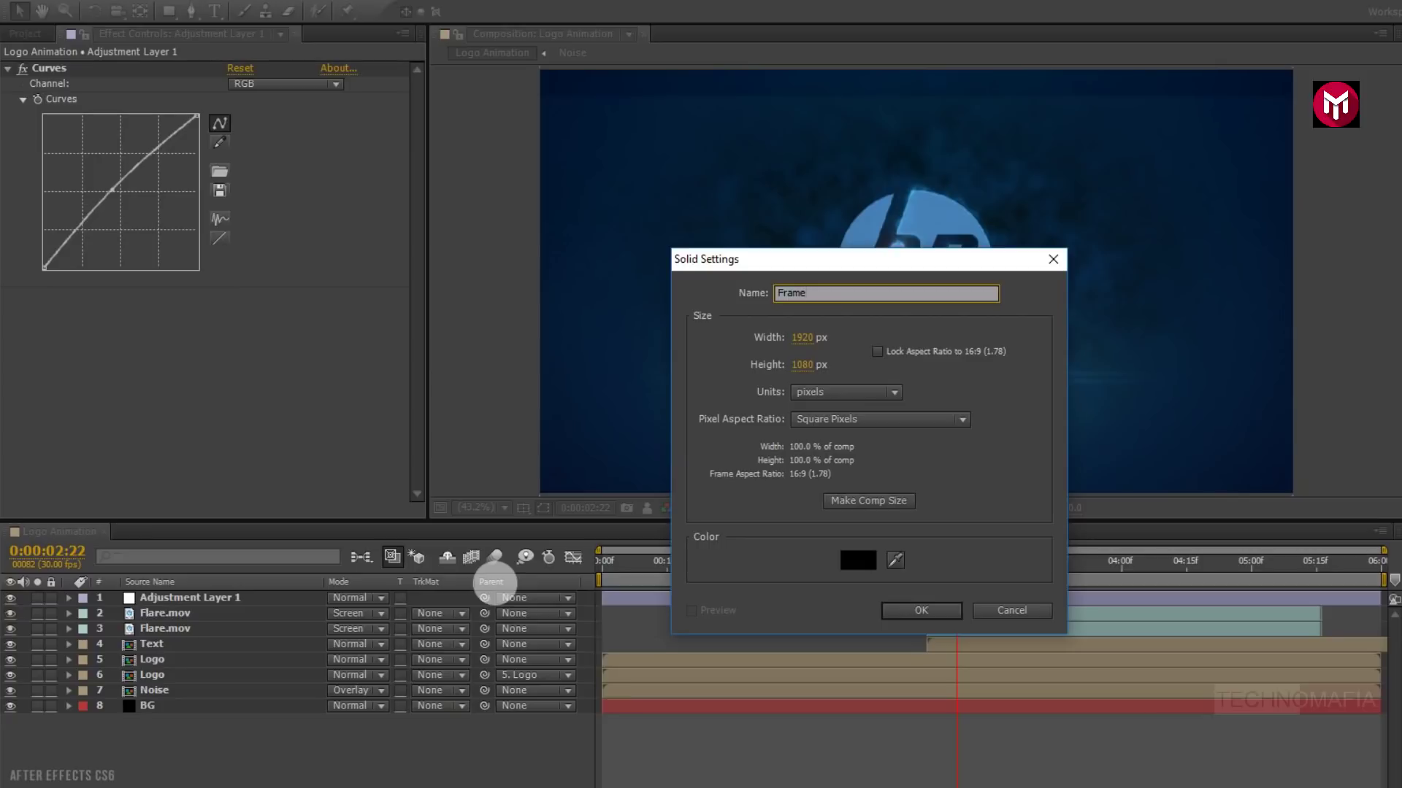
{"action": "left_click", "coordinate": [908, 616]}
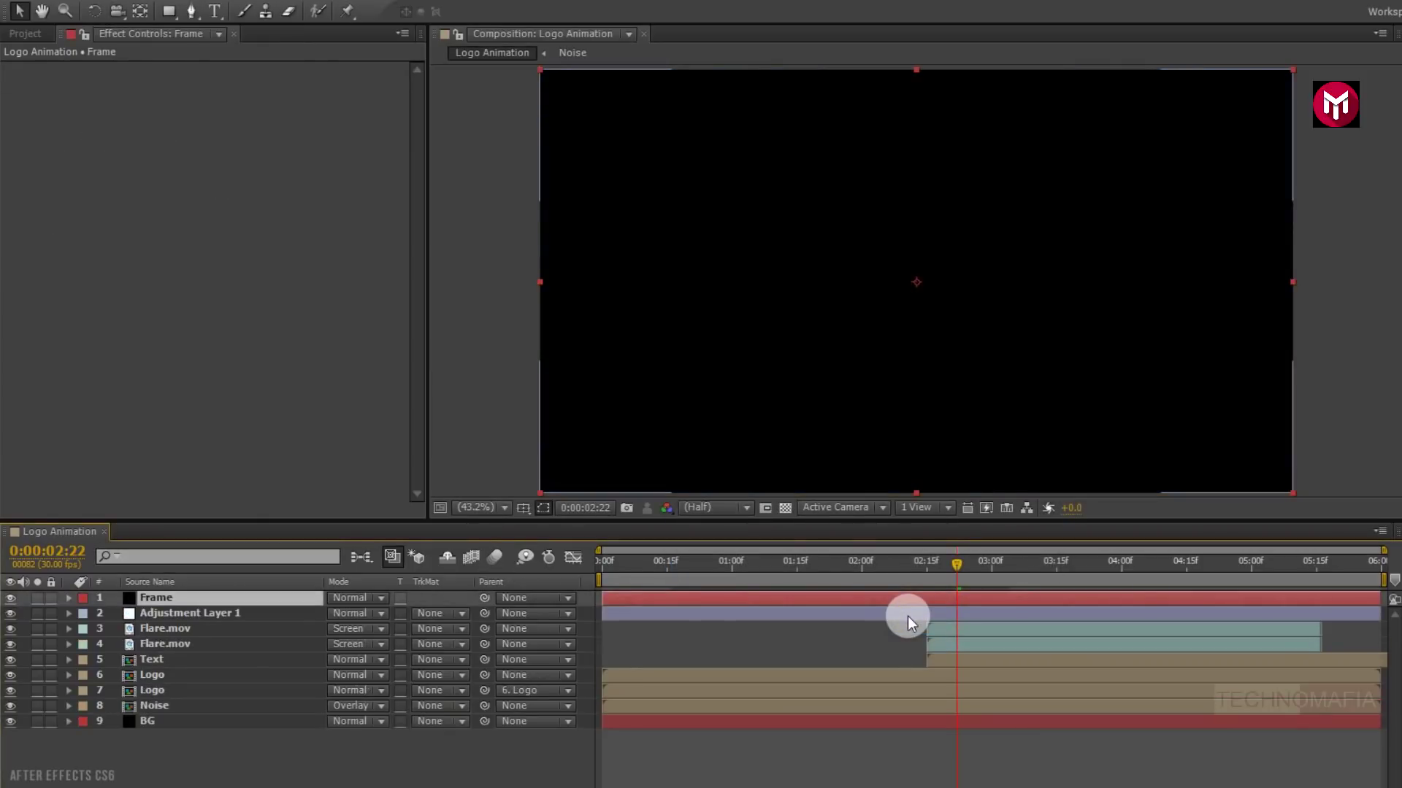
Step: Show the safe-zone guides and draw a full-width rectangular mask on the Frame solid, leaving narrow bands above and below it
{"action": "left_click", "coordinate": [526, 511]}
{"action": "left_click", "coordinate": [531, 523]}
{"action": "left_click", "coordinate": [170, 11]}
{"action": "left_click_drag", "start_coordinate": [504, 111], "coordinate": [1136, 133]}
{"action": "left_click_drag", "start_coordinate": [1275, 315], "coordinate": [1341, 453]}
Step: Set the Frame solid's Mask 1 to Subtract so only the black bars remain, and hide the safe-zone guides
{"action": "left_click", "coordinate": [354, 628]}
{"action": "left_click", "coordinate": [357, 687]}
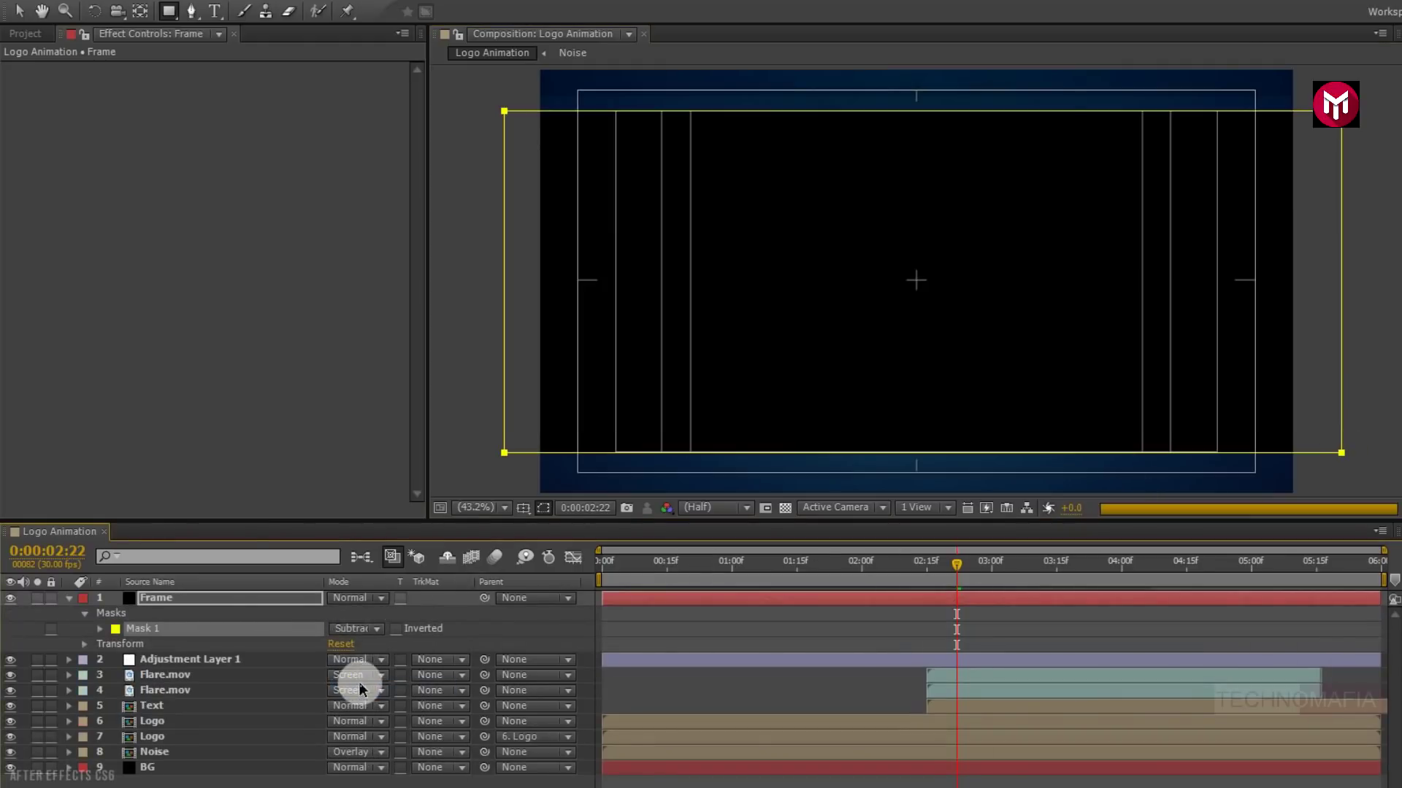
{"action": "left_click", "coordinate": [522, 511]}
{"action": "left_click", "coordinate": [527, 528]}
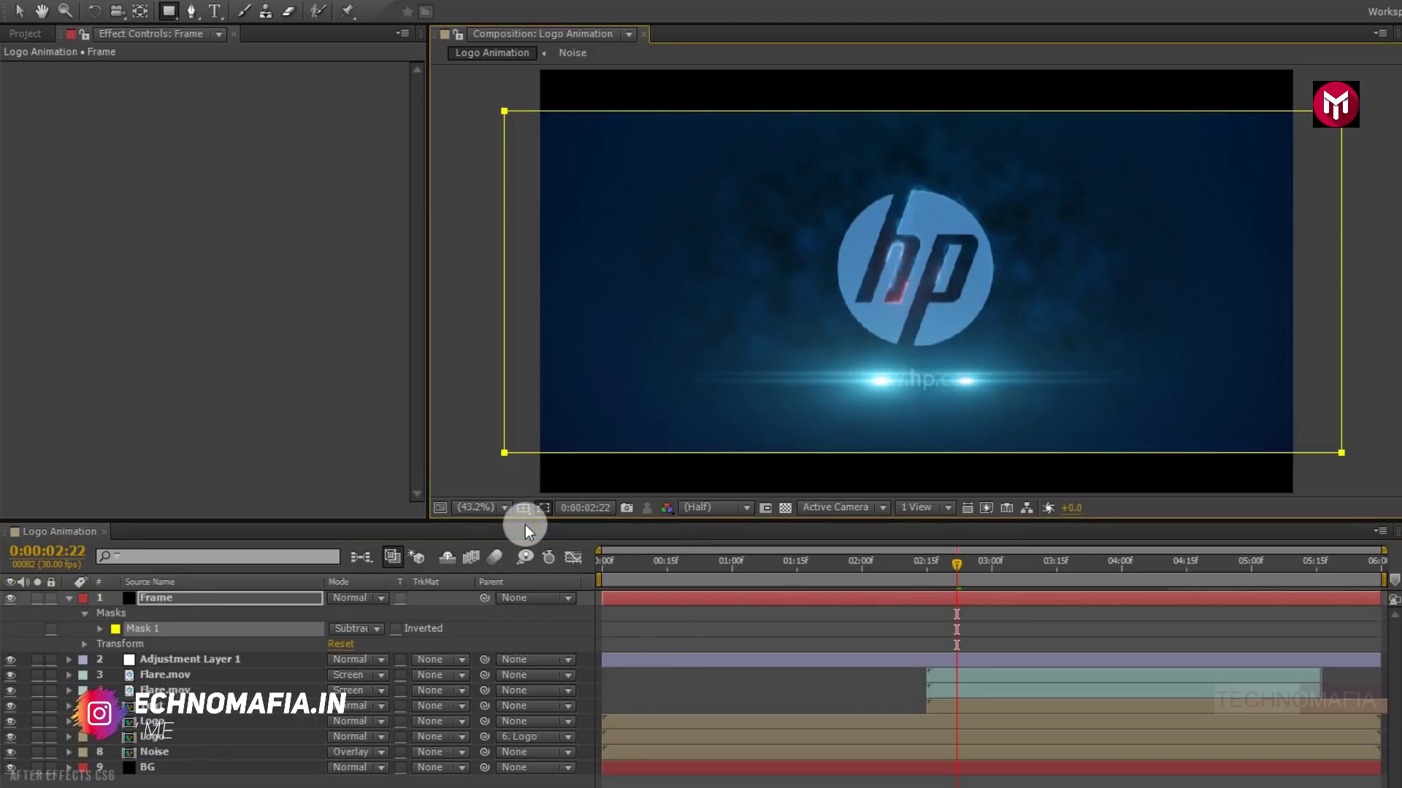
Step: Preview the complete logo animation from 0:00:00:00
{"action": "left_click", "coordinate": [603, 560]}
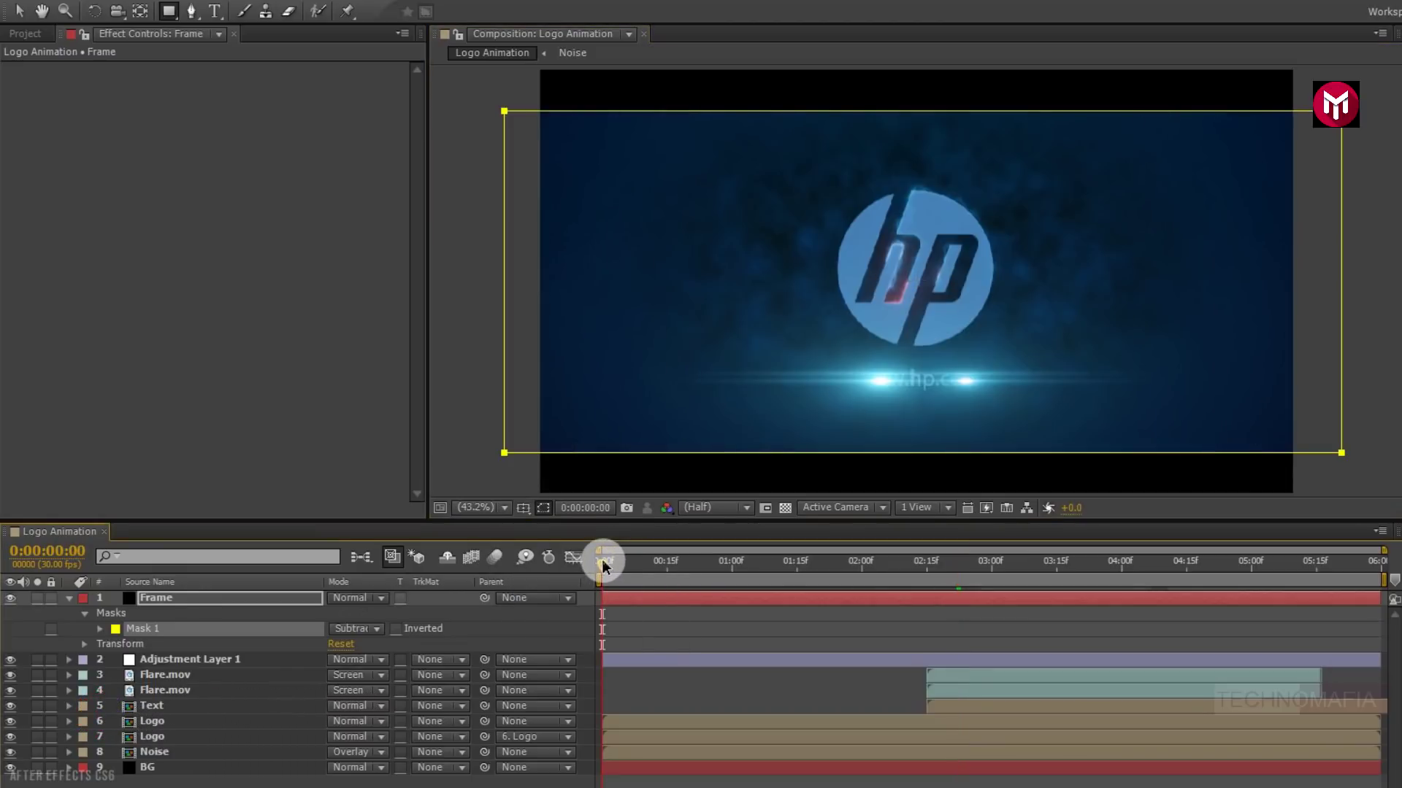
{"action": "key", "text": "space"}
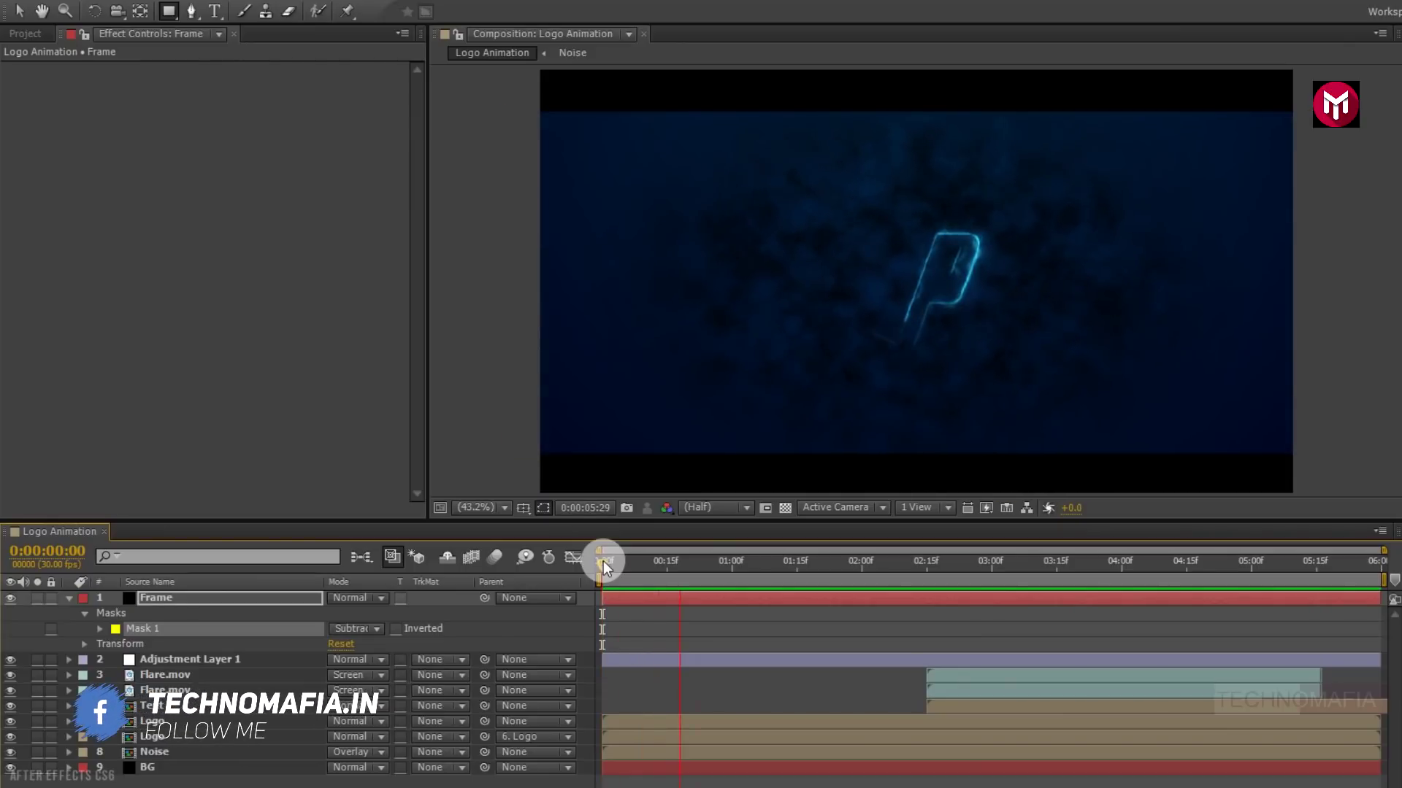